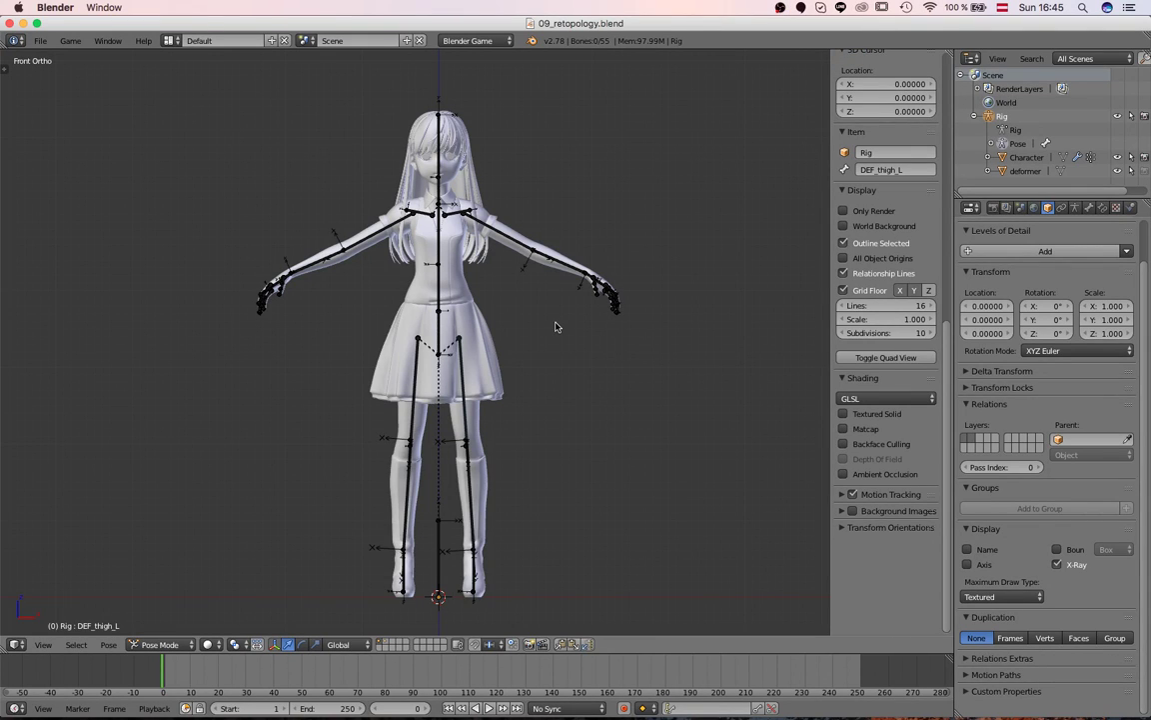
Step: Select the left thigh bone of the rig, DEF_thigh_L, in Pose Mode
{"action": "key", "text": "ctrl+Tab"}
{"action": "right_click", "coordinate": [494, 355]}
{"action": "middle_click_drag", "start_coordinate": [494, 355], "coordinate": [485, 401]}
{"action": "scroll", "coordinate": [530, 392], "scroll_direction": "up", "scroll_amount": 1}
{"action": "key", "text": "a"}
{"action": "right_click", "coordinate": [436, 368]}
{"action": "middle_click_drag", "start_coordinate": [435, 368], "coordinate": [437, 394]}
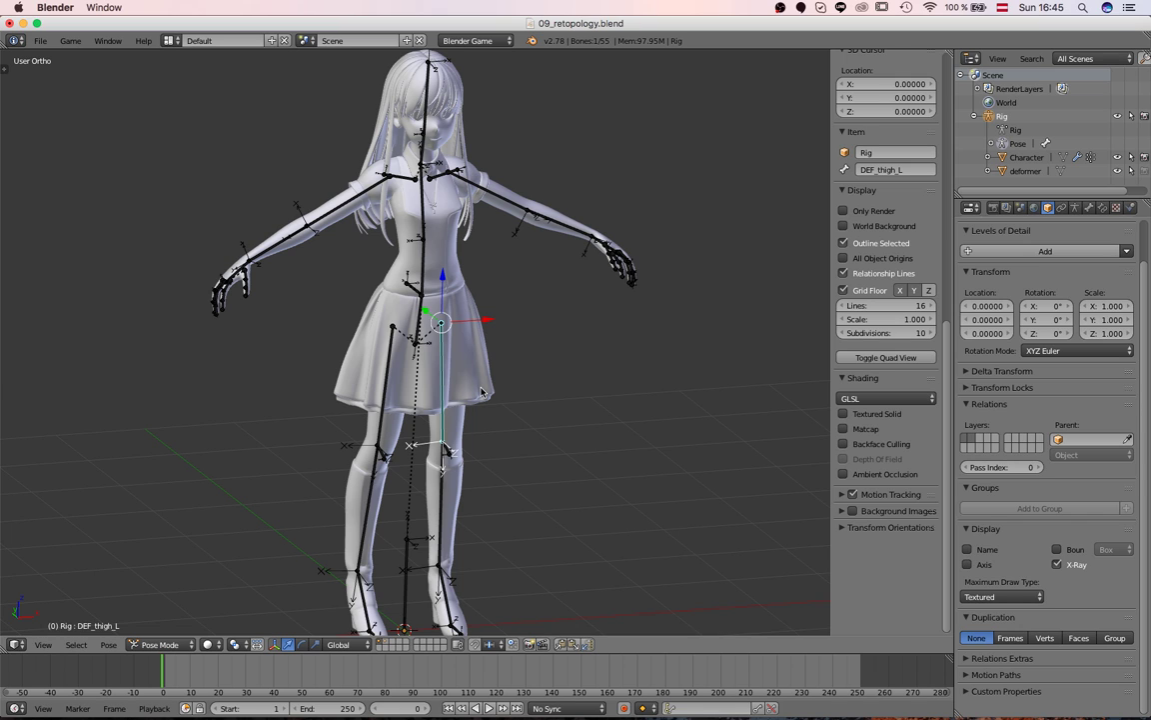
Step: Select the linked skirt geometry of the character mesh in Edit Mode and hide it
{"action": "key", "text": "ctrl+Tab"}
{"action": "right_click", "coordinate": [481, 392]}
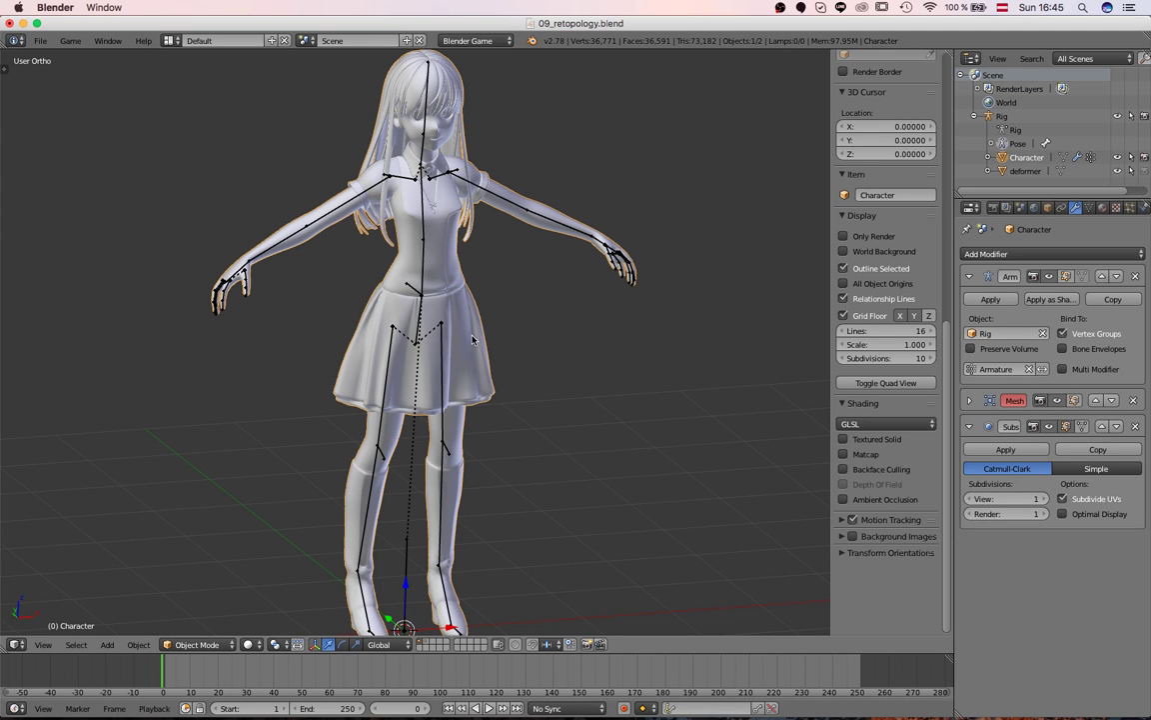
{"action": "middle_click_drag", "start_coordinate": [464, 356], "coordinate": [397, 324]}
{"action": "scroll", "coordinate": [397, 340], "scroll_direction": "up", "scroll_amount": 3}
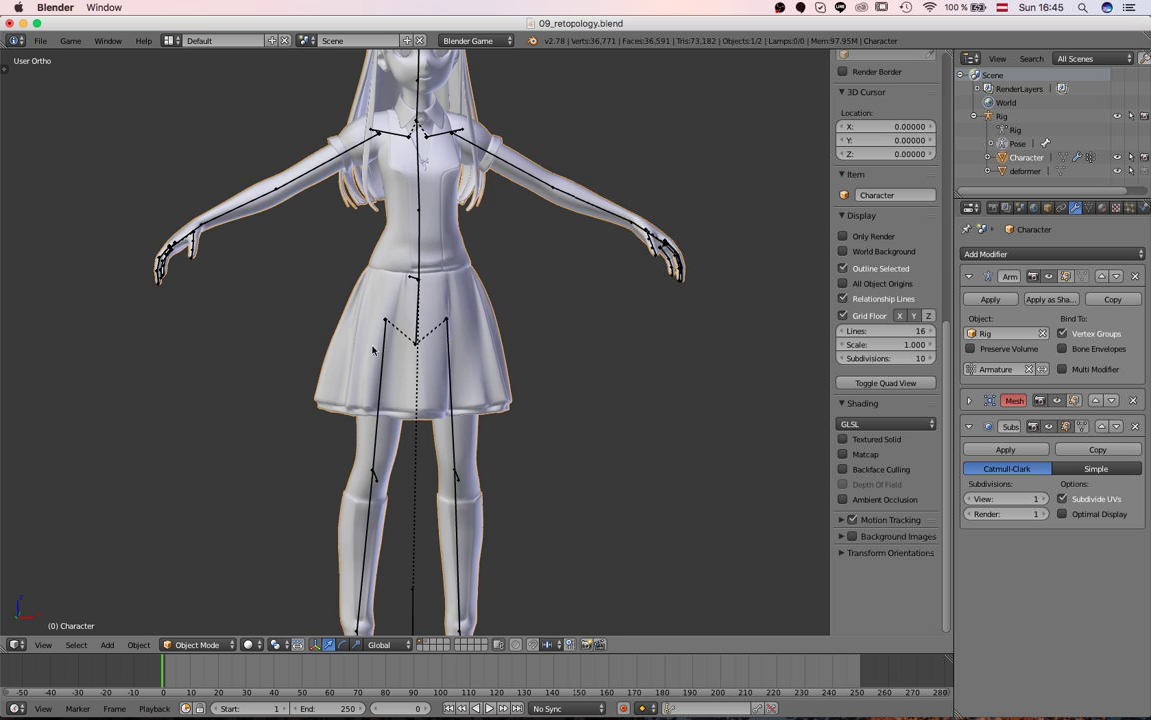
{"action": "key", "text": "Tab"}
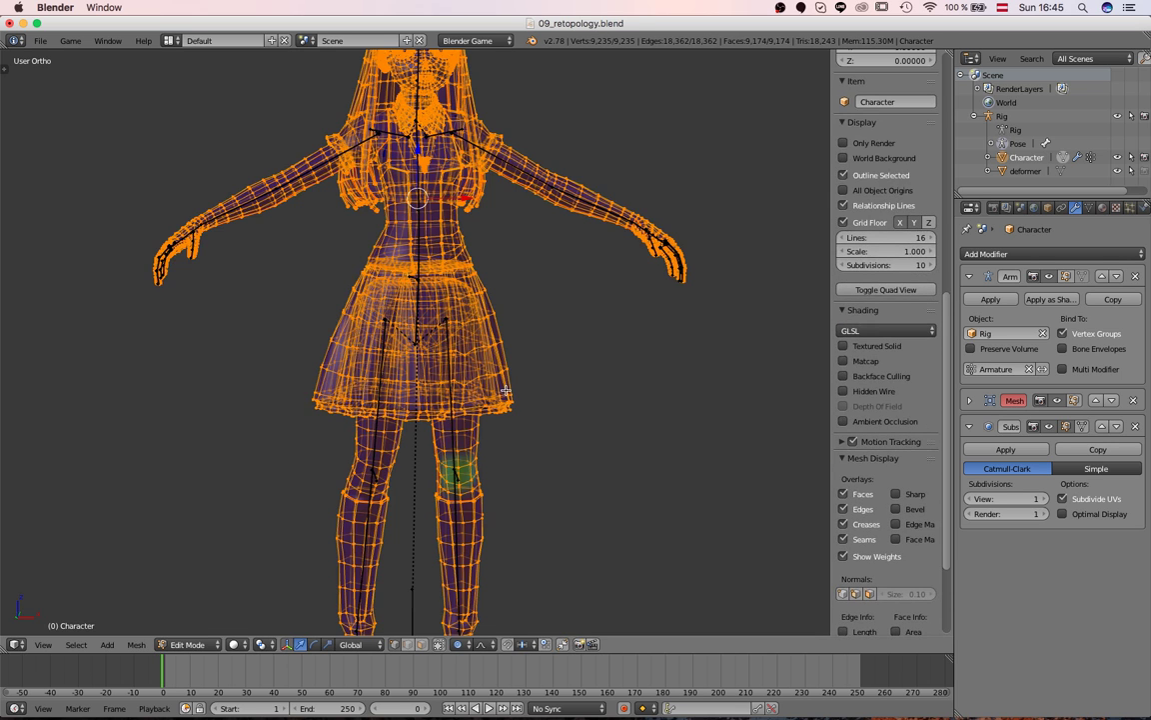
{"action": "key", "text": "a"}
{"action": "key", "text": "l"}
{"action": "key", "text": "g"}
{"action": "right_click", "coordinate": [493, 389]}
{"action": "key", "text": "h"}
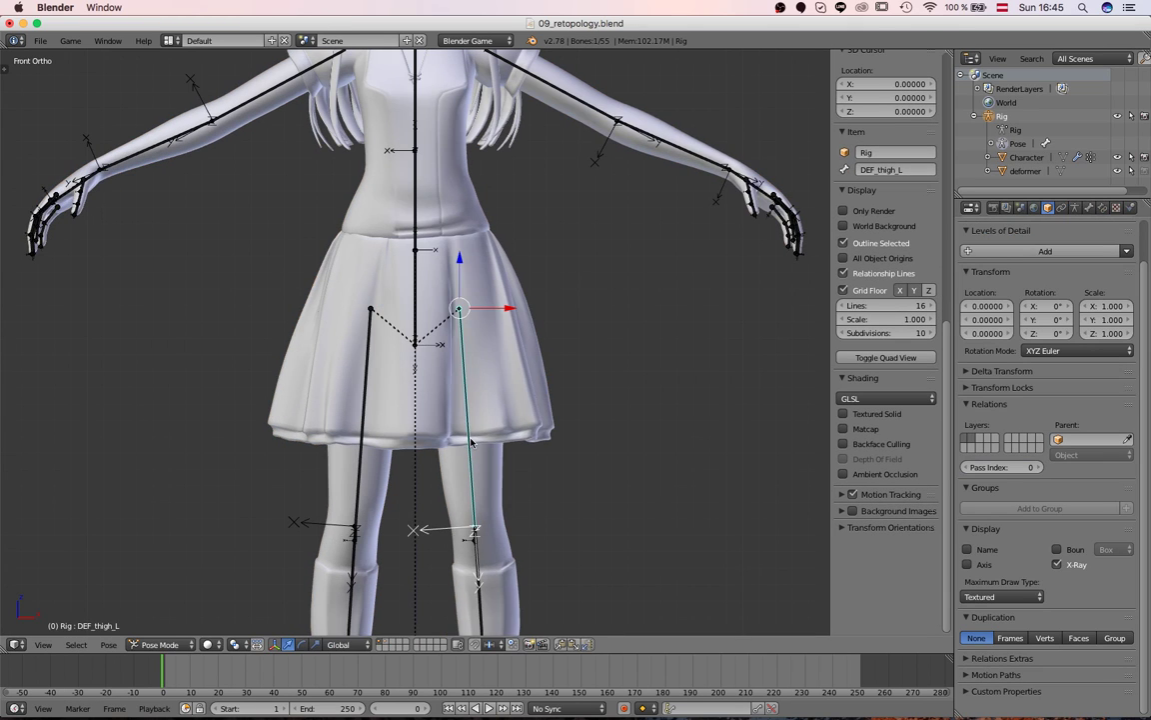
Step: Rotate the left thigh bone outward to the side in front view so the leg is raised
{"action": "key", "text": "r"}
{"action": "left_click", "coordinate": [559, 346]}
{"action": "key", "text": "Tab"}
{"action": "key", "text": "Tab"}
Step: Make the character's Armature modifier display its deformation in Edit Mode
{"action": "right_click", "coordinate": [476, 425]}
{"action": "key", "text": "Tab"}
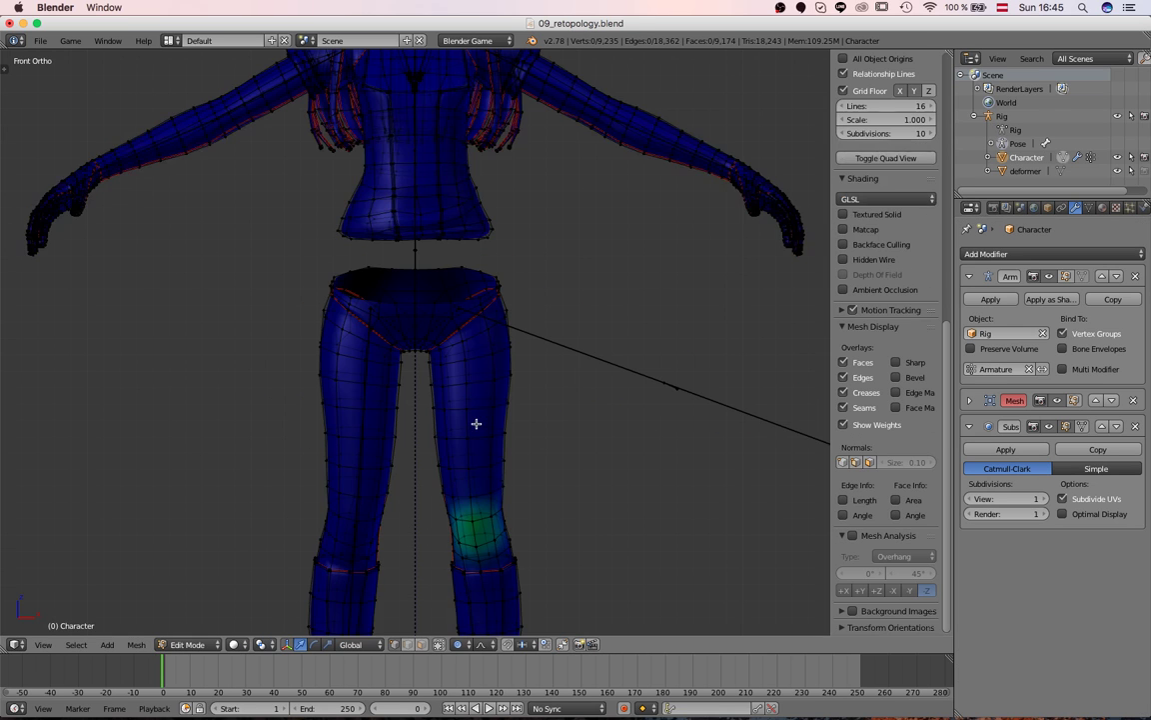
{"action": "left_click", "coordinate": [1067, 276]}
{"action": "scroll", "coordinate": [506, 345], "scroll_direction": "up", "scroll_amount": 6}
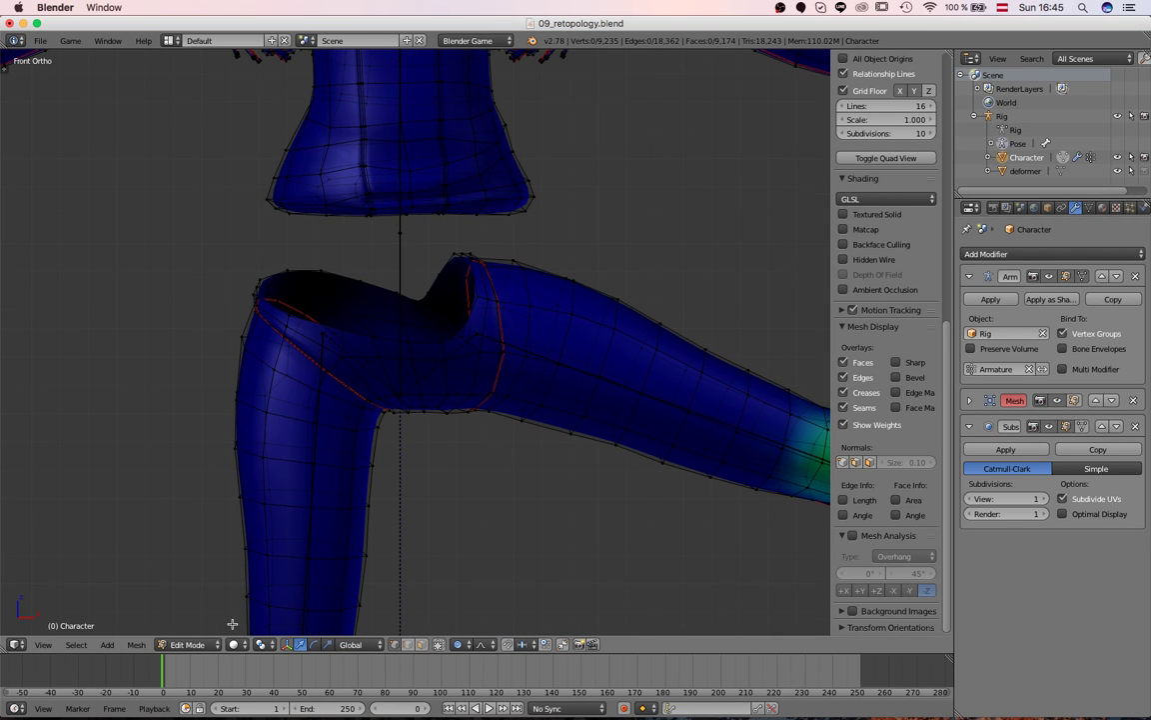
Step: Inspect the DEF_thigh_L weights on the skirt and leg in Weight Paint mode, and return to Object Mode
{"action": "left_click", "coordinate": [188, 644]}
{"action": "left_click", "coordinate": [196, 568]}
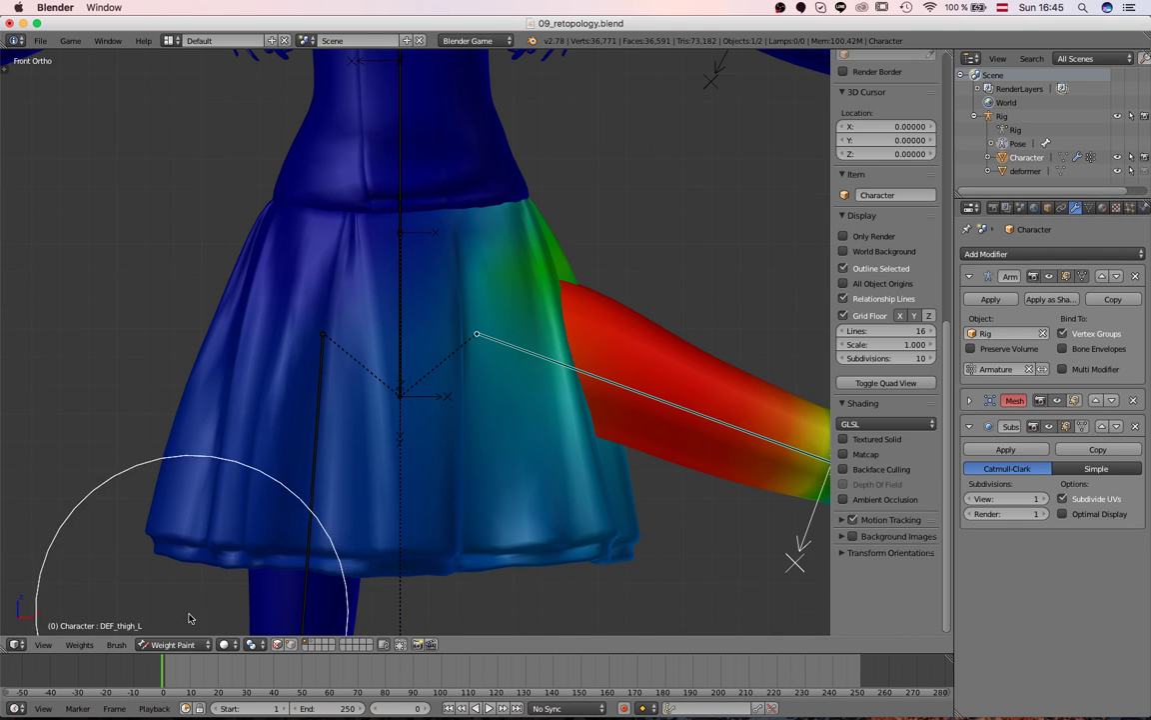
{"action": "scroll", "coordinate": [291, 511], "scroll_direction": "down", "scroll_amount": 3}
{"action": "scroll", "coordinate": [291, 510], "scroll_direction": "up", "scroll_amount": 1}
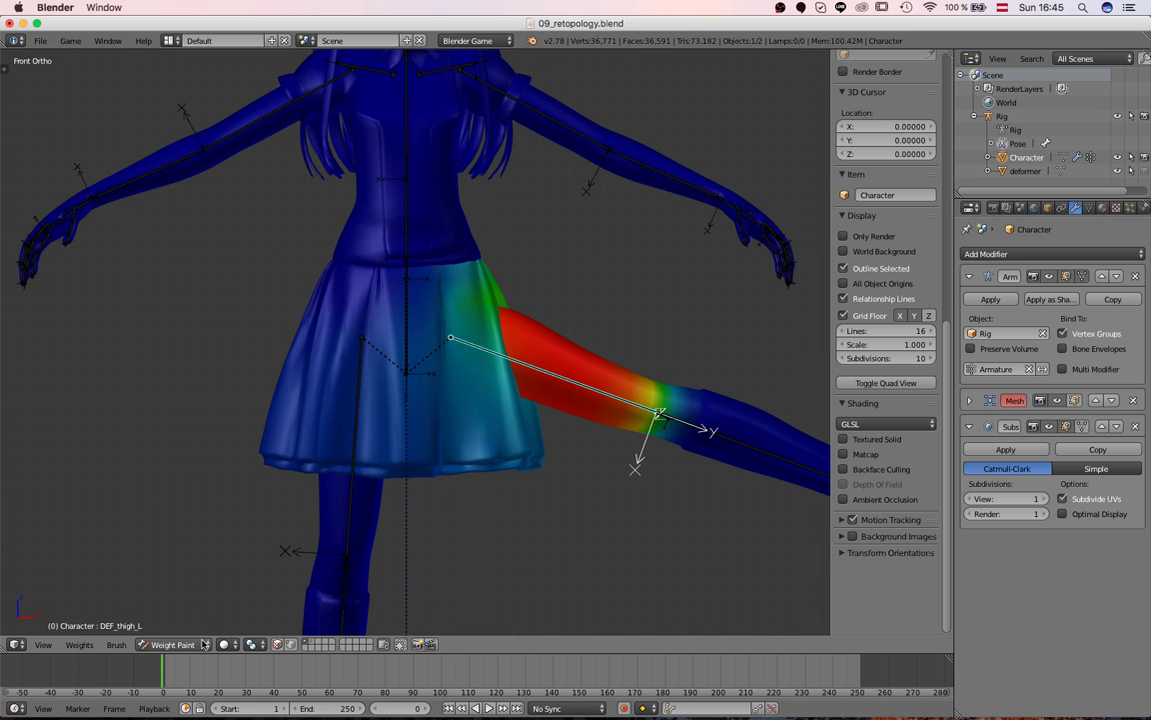
{"action": "left_click", "coordinate": [175, 643]}
{"action": "left_click", "coordinate": [185, 623]}
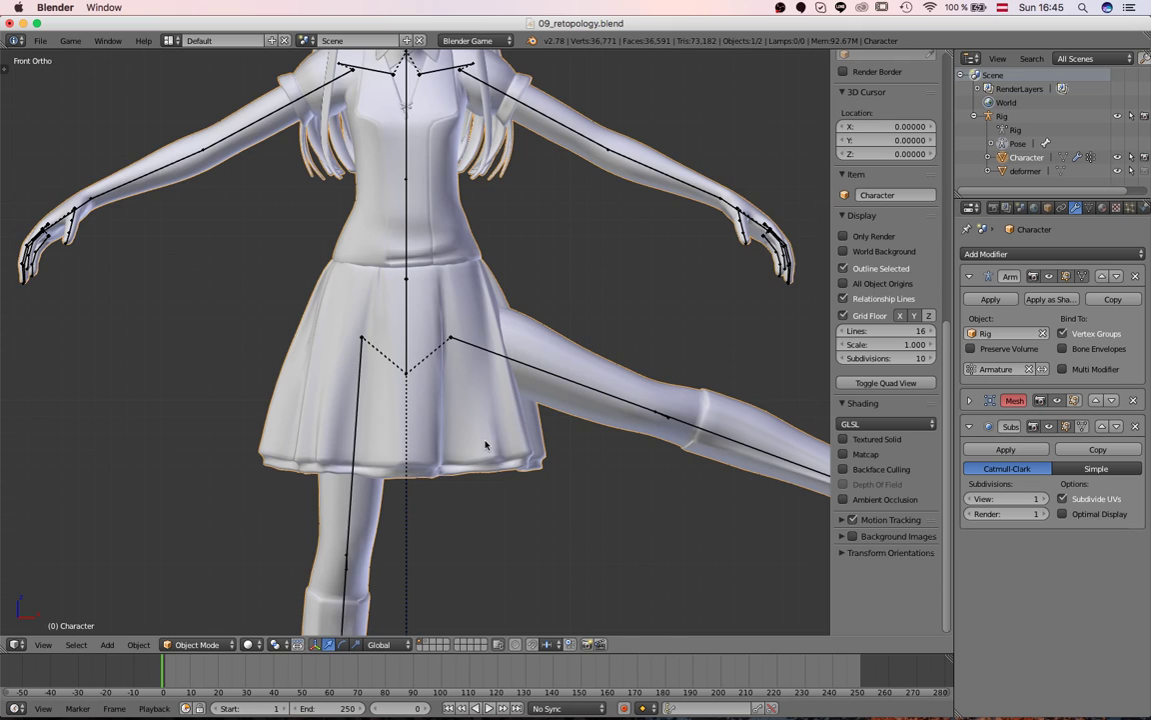
Step: Separate the linked skirt geometry from the character mesh into its own object and hide that object
{"action": "key", "text": "Tab"}
{"action": "key", "text": "a"}
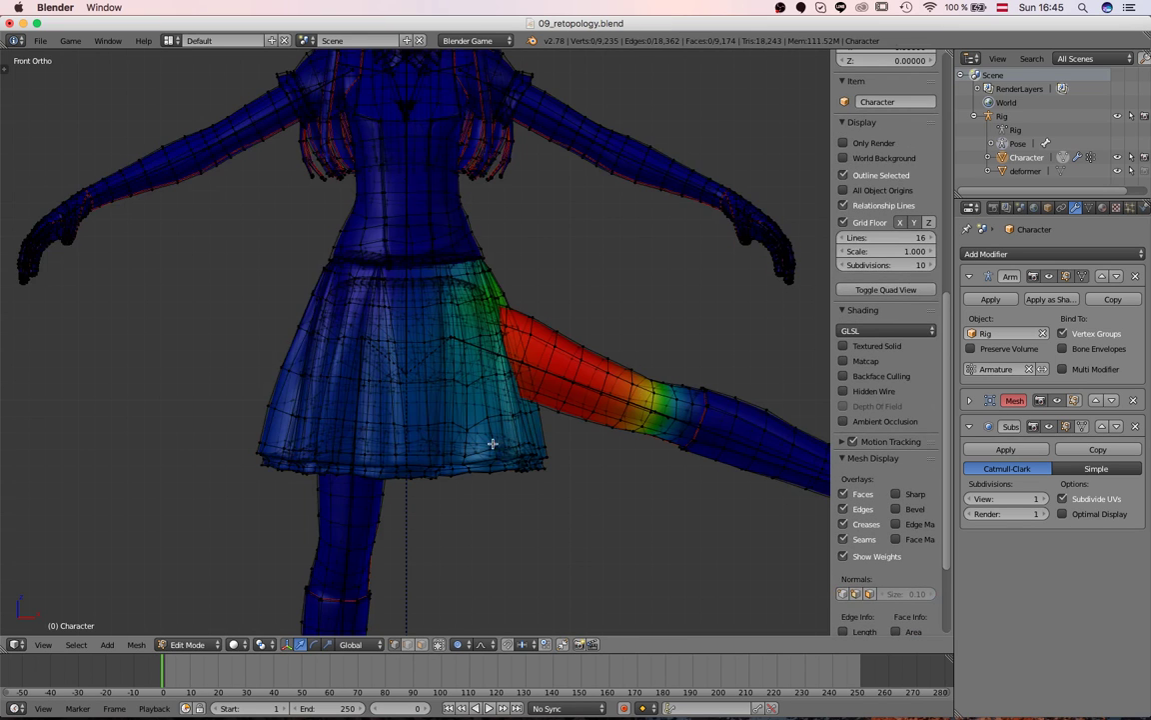
{"action": "key", "text": "l"}
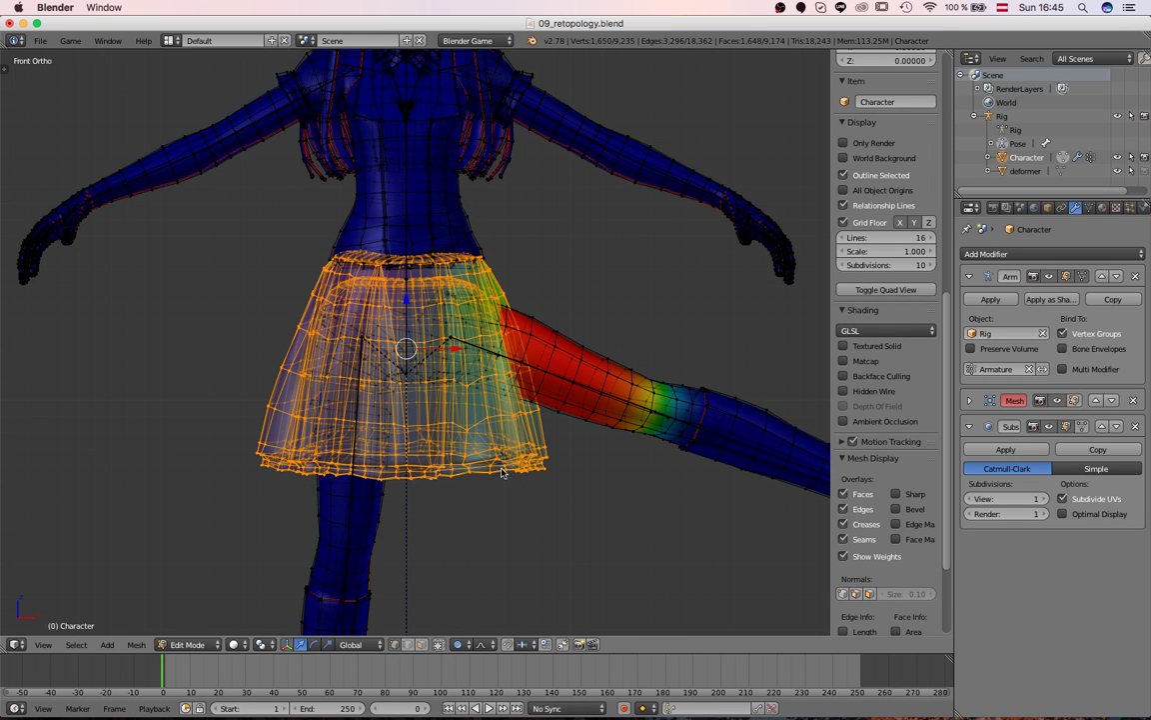
{"action": "key", "text": "p"}
{"action": "left_click", "coordinate": [506, 476]}
{"action": "key", "text": "Tab"}
{"action": "right_click", "coordinate": [502, 470]}
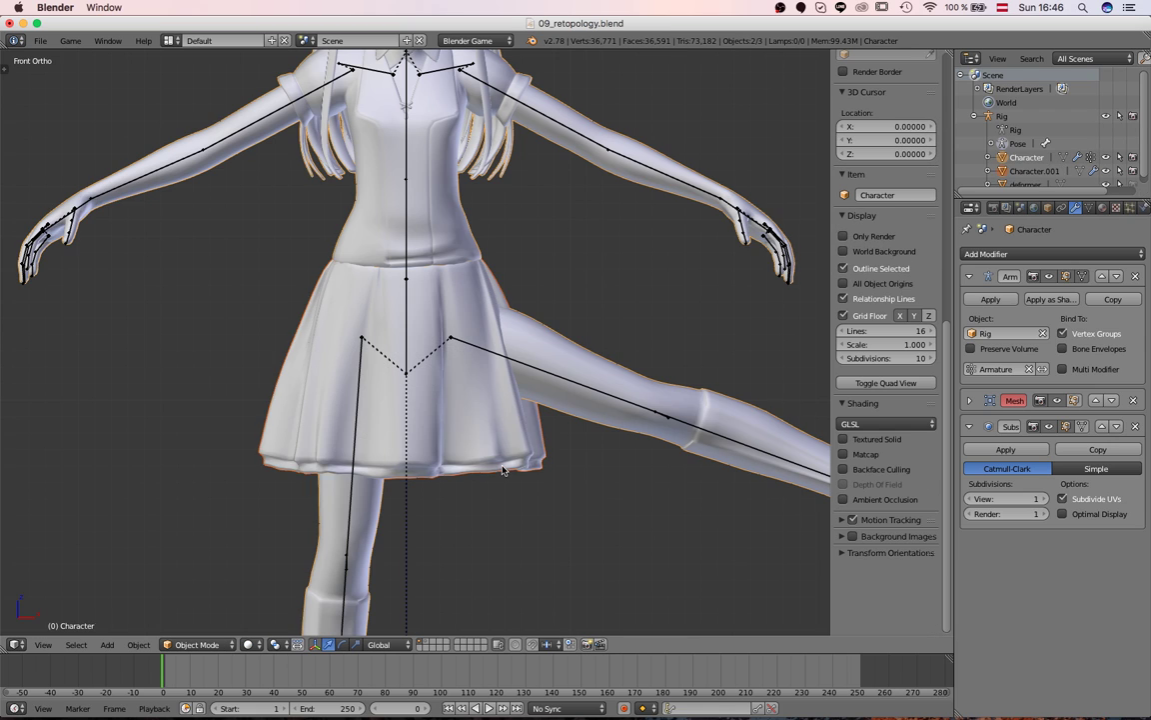
{"action": "key", "text": "h"}
Step: Select the pelvis geometry enclosed by the leg-opening edge loops of the character mesh with Select Loop Inner-Region
{"action": "right_click", "coordinate": [519, 342]}
{"action": "key", "text": "Tab"}
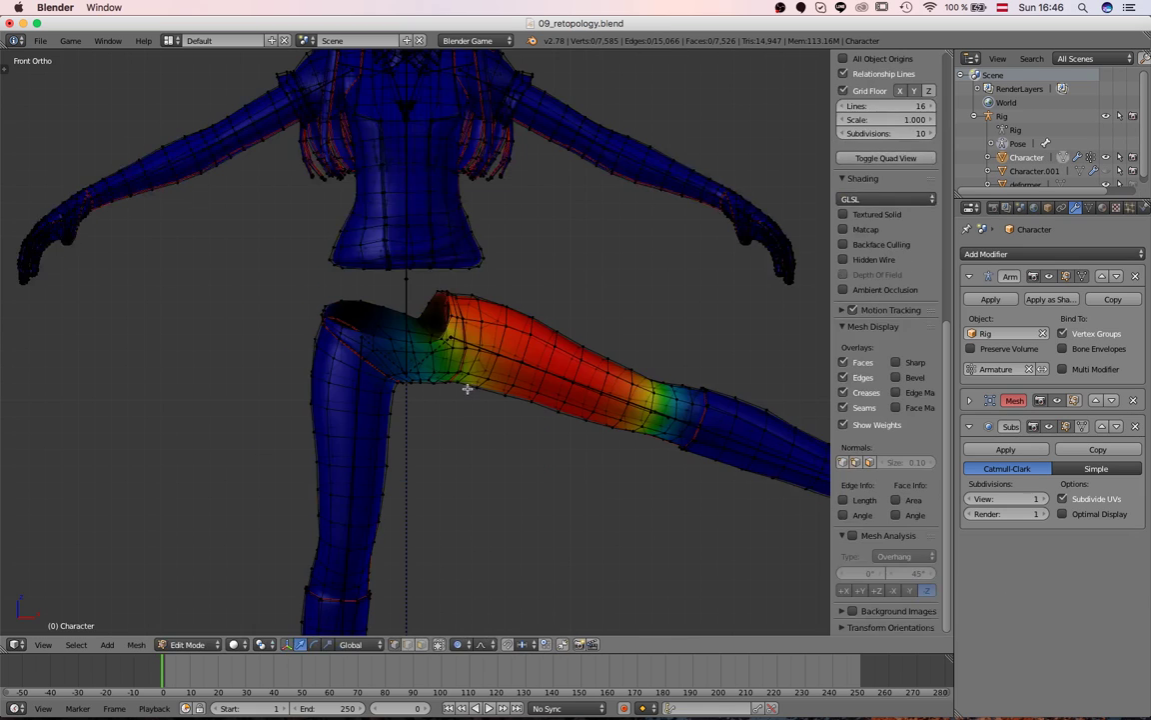
{"action": "scroll", "coordinate": [342, 481], "scroll_direction": "up", "scroll_amount": 5}
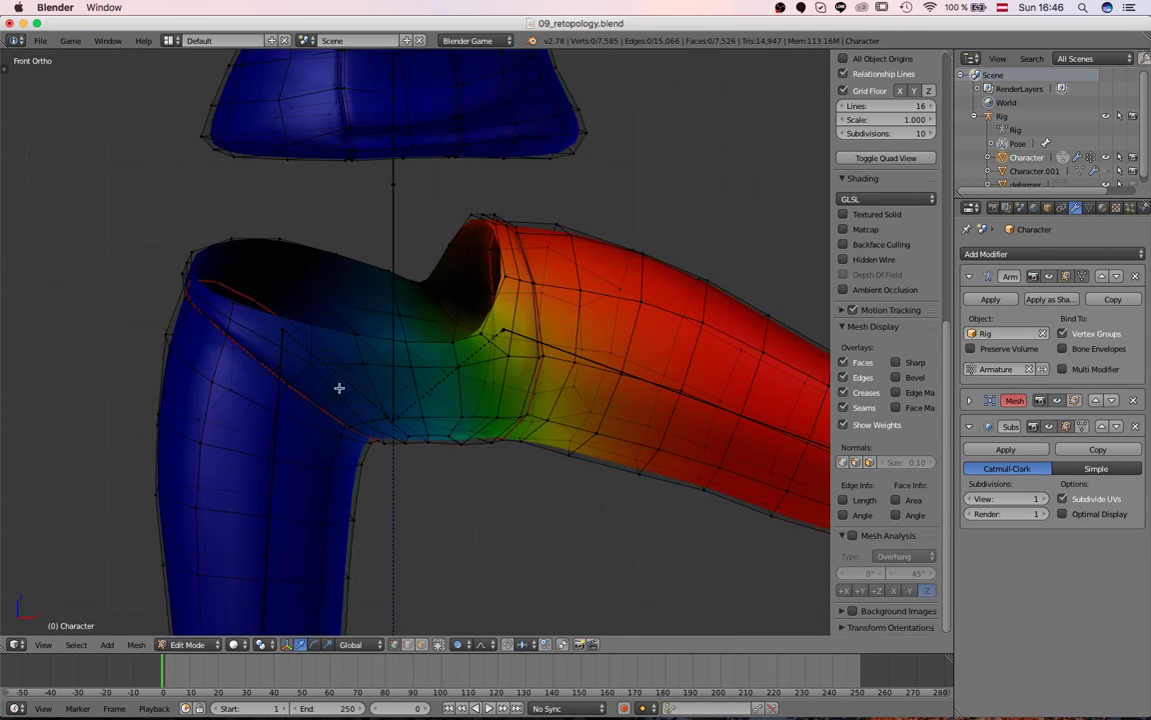
{"action": "middle_click_drag", "start_coordinate": [334, 391], "coordinate": [260, 357]}
{"action": "right_click", "coordinate": [215, 345], "text": "alt"}
{"action": "middle_click_drag", "start_coordinate": [417, 386], "coordinate": [585, 229]}
{"action": "key", "text": "ctrl+e"}
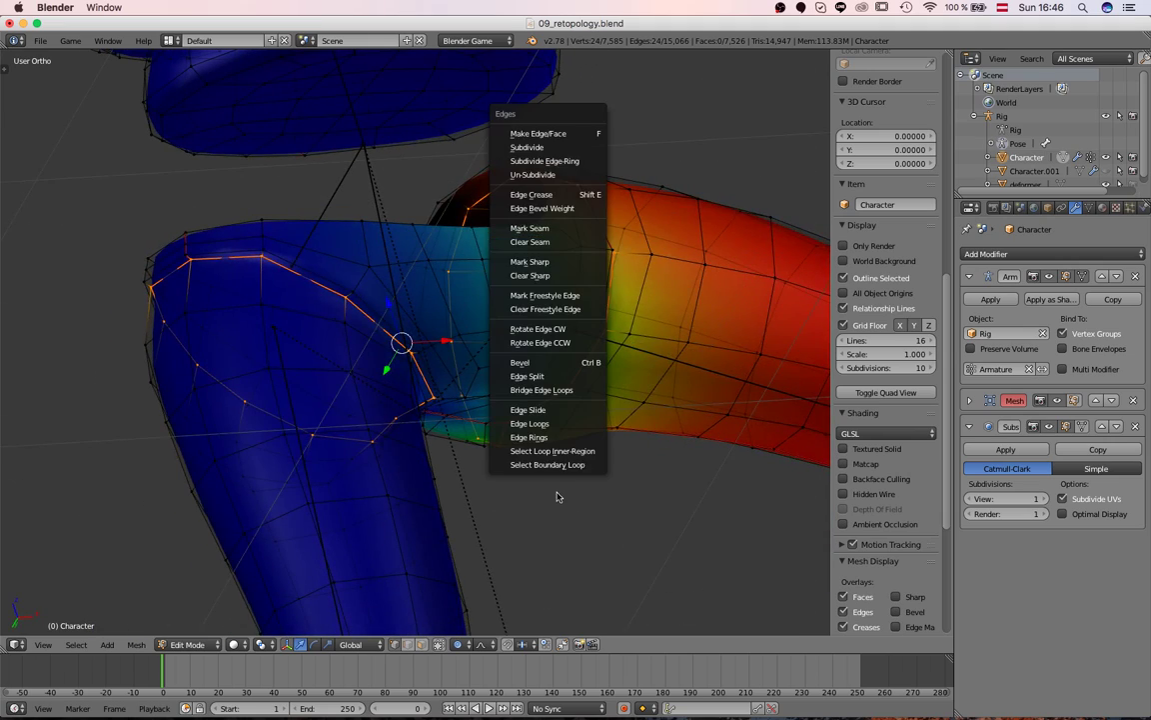
{"action": "left_click", "coordinate": [572, 451]}
{"action": "middle_click_drag", "start_coordinate": [572, 451], "coordinate": [480, 455]}
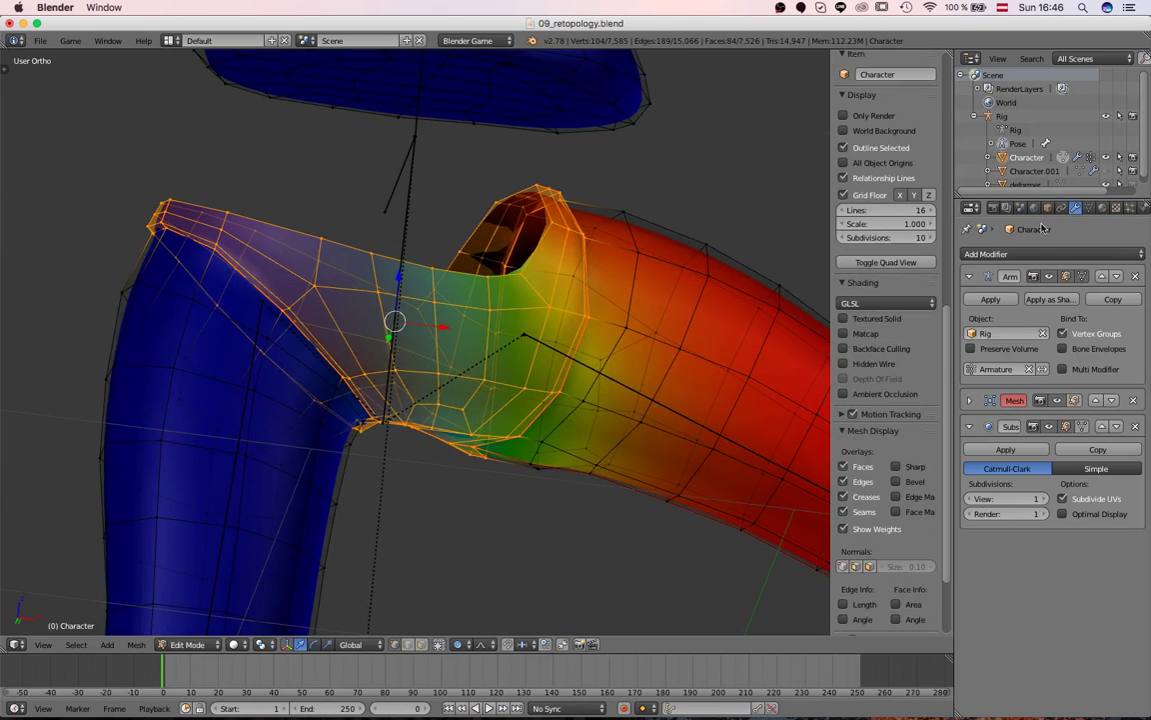
Step: Remove the selected pelvis vertices from the DEF_thigh_L and DEF_thigh_R vertex groups
{"action": "left_click", "coordinate": [1091, 208]}
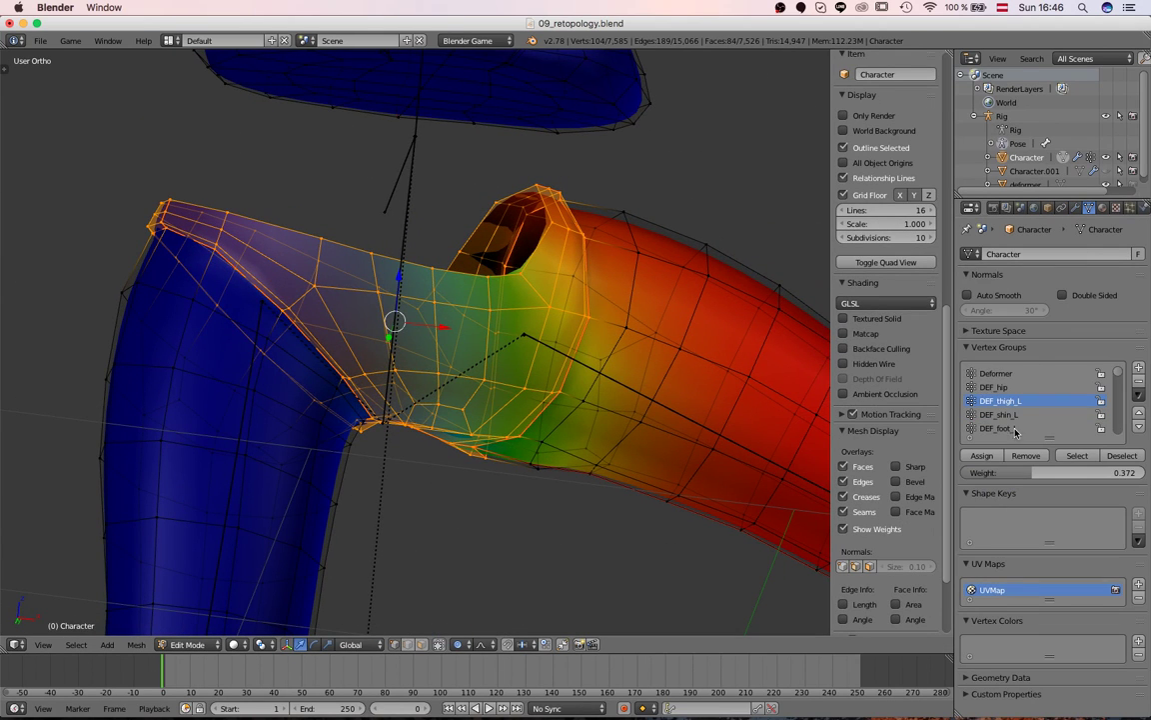
{"action": "scroll", "coordinate": [766, 377], "scroll_direction": "down", "scroll_amount": 3}
{"action": "middle_click_drag", "start_coordinate": [772, 356], "coordinate": [765, 378]}
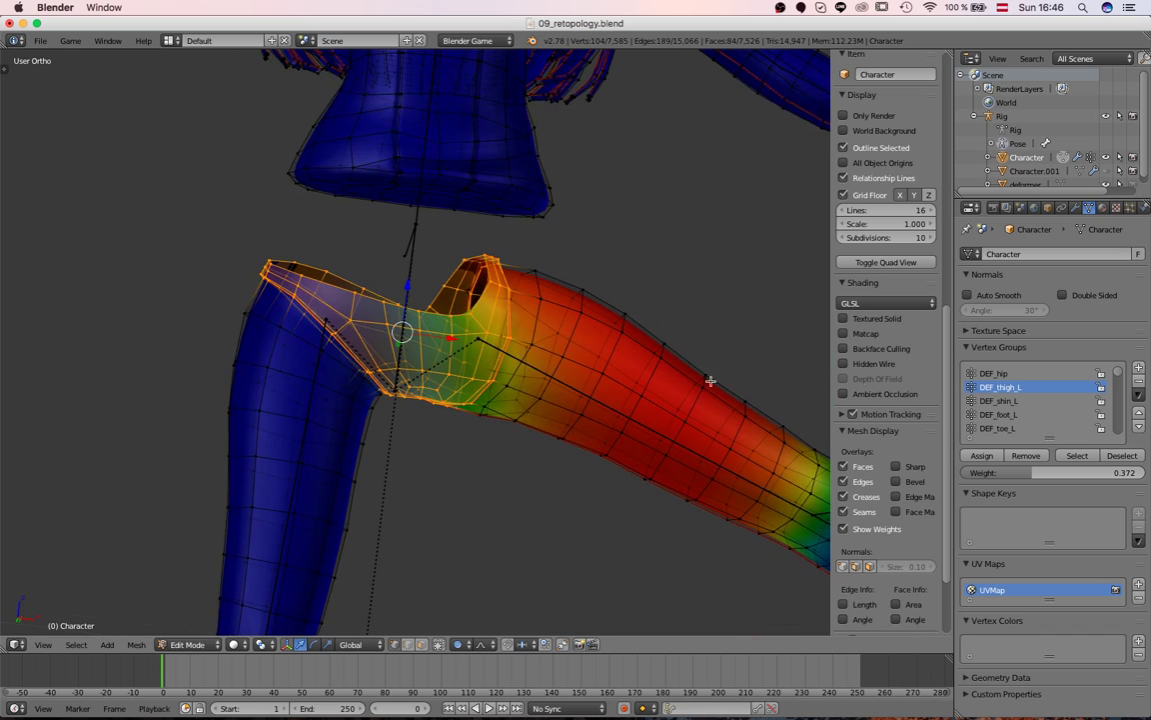
{"action": "left_click", "coordinate": [1035, 456]}
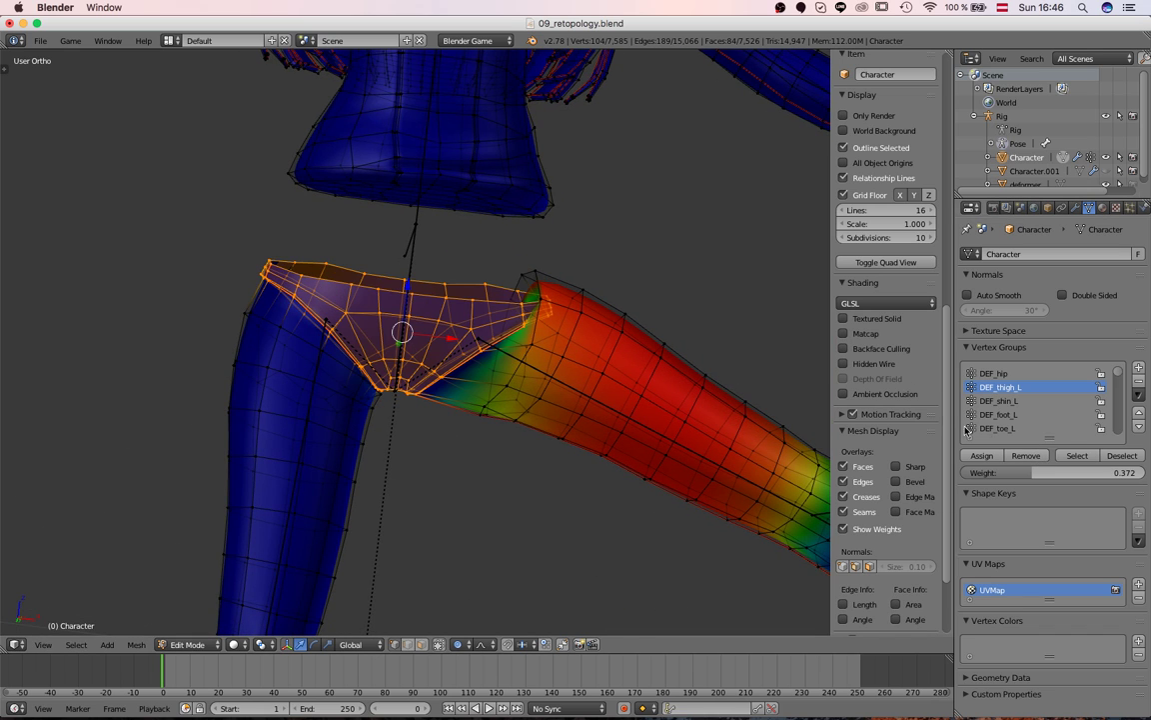
{"action": "left_click", "coordinate": [1000, 401]}
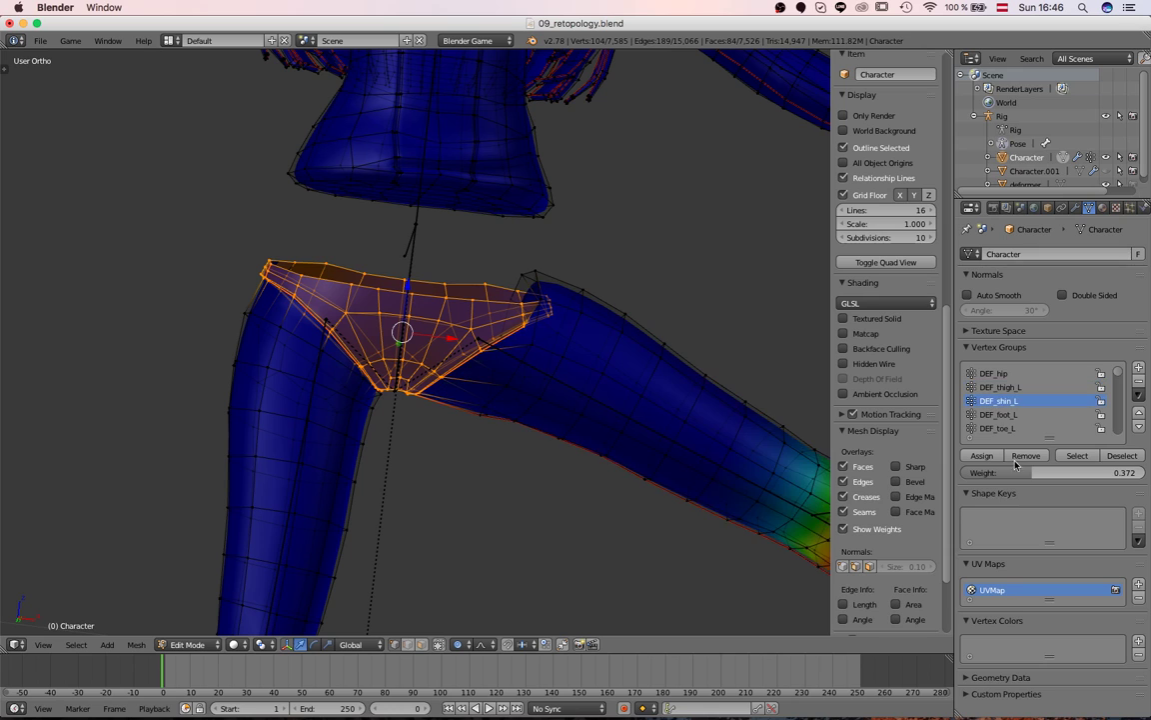
{"action": "left_click", "coordinate": [1000, 387]}
{"action": "left_click", "coordinate": [1016, 375]}
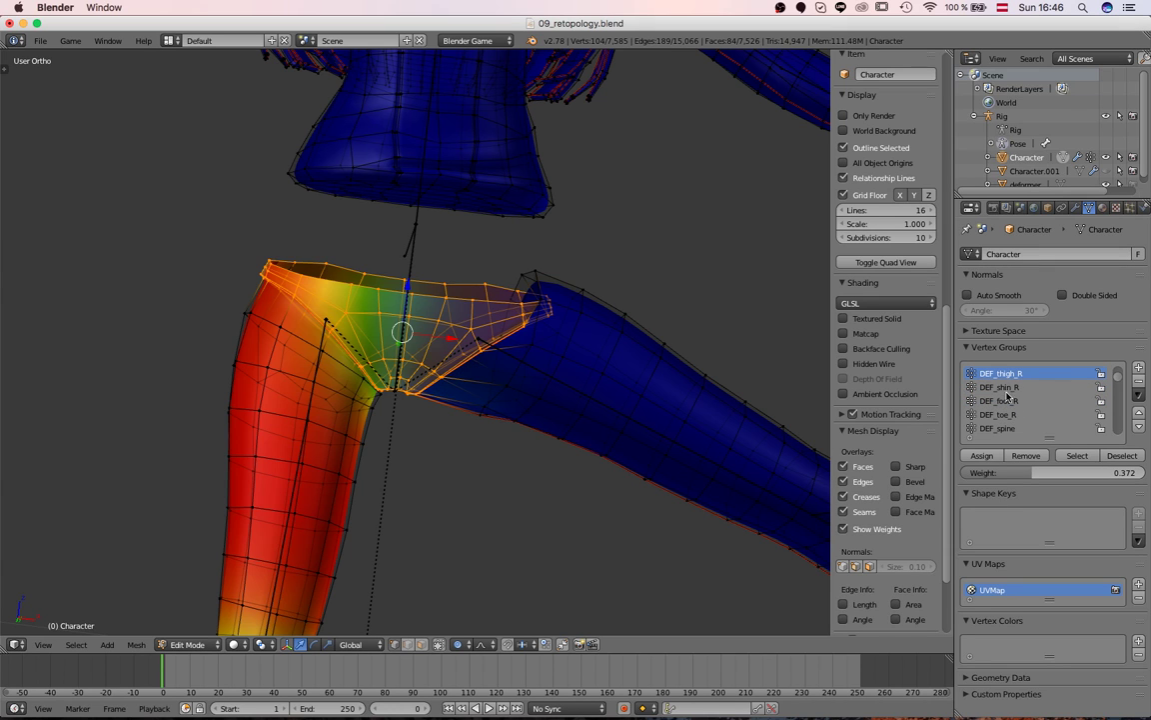
{"action": "left_click", "coordinate": [1025, 456]}
Step: Leave Edit Mode and examine how the pelvis and raised left thigh deform from the front and back
{"action": "key", "text": "Tab"}
{"action": "scroll", "coordinate": [390, 407], "scroll_direction": "down", "scroll_amount": 3}
{"action": "scroll", "coordinate": [390, 407], "scroll_direction": "up", "scroll_amount": 3}
{"action": "middle_click_drag", "start_coordinate": [390, 407], "coordinate": [350, 391]}
{"action": "key", "text": "ctrl+KP_1"}
{"action": "scroll", "coordinate": [305, 317], "scroll_direction": "up", "scroll_amount": 3}
{"action": "scroll", "coordinate": [306, 318], "scroll_direction": "down", "scroll_amount": 1}
{"action": "scroll", "coordinate": [307, 265], "scroll_direction": "up", "scroll_amount": 1}
{"action": "middle_click_drag", "start_coordinate": [307, 265], "coordinate": [323, 348]}
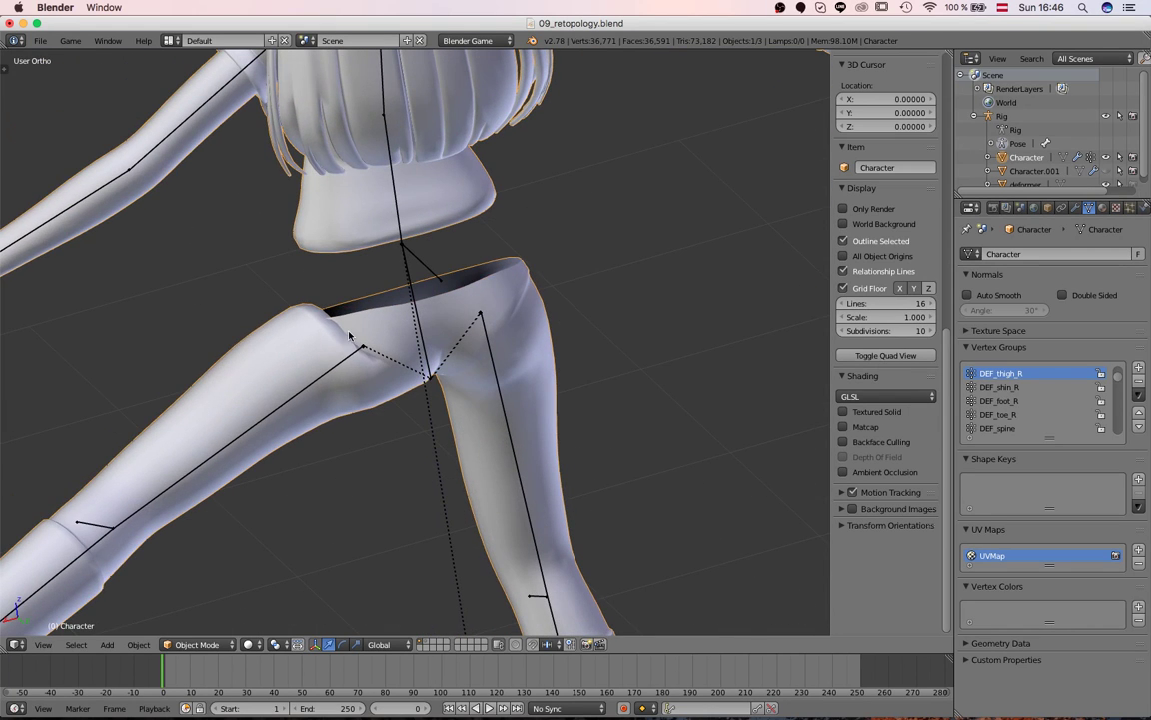
Step: Select the left thigh bone and clear its pose rotation
{"action": "right_click", "coordinate": [316, 388]}
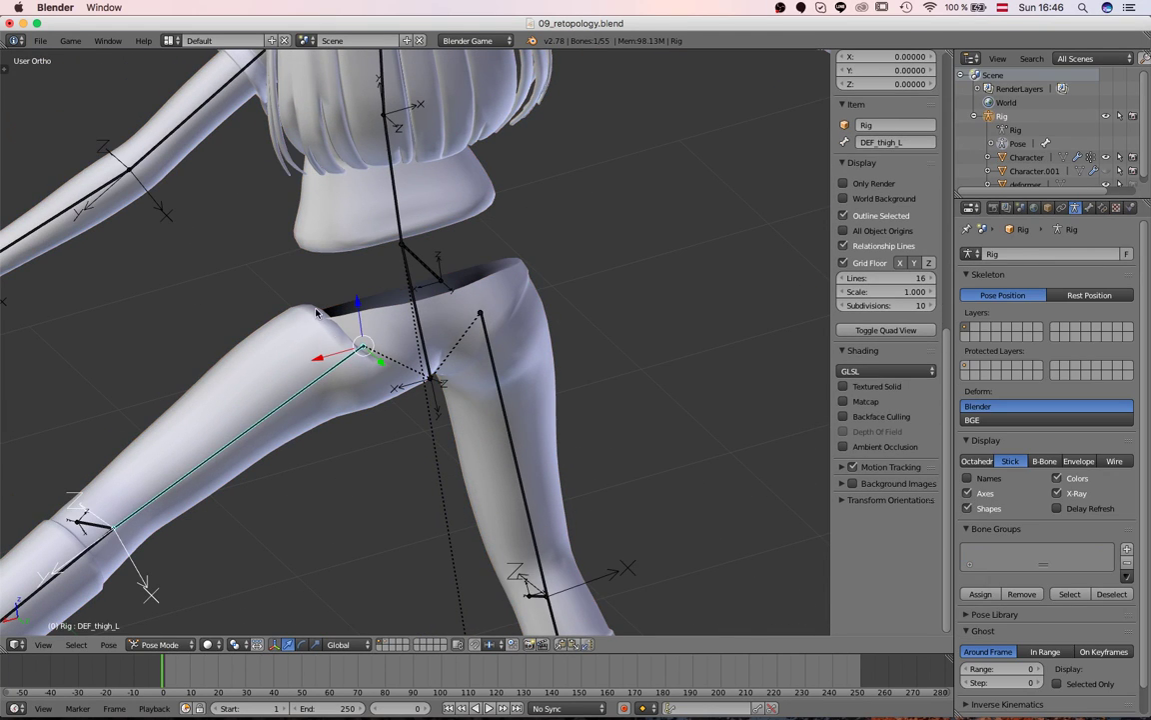
{"action": "middle_click_drag", "start_coordinate": [317, 330], "coordinate": [645, 437]}
{"action": "key", "text": "KP_1"}
{"action": "scroll", "coordinate": [645, 436], "scroll_direction": "up", "scroll_amount": 1}
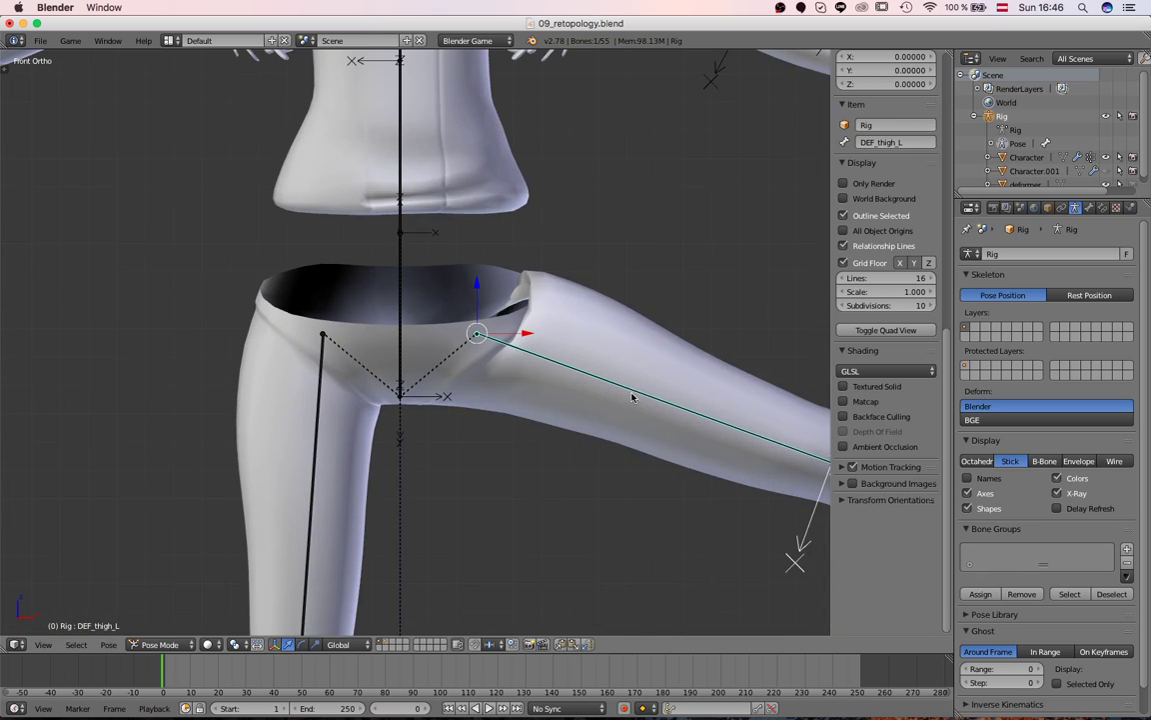
{"action": "key", "text": "alt+r"}
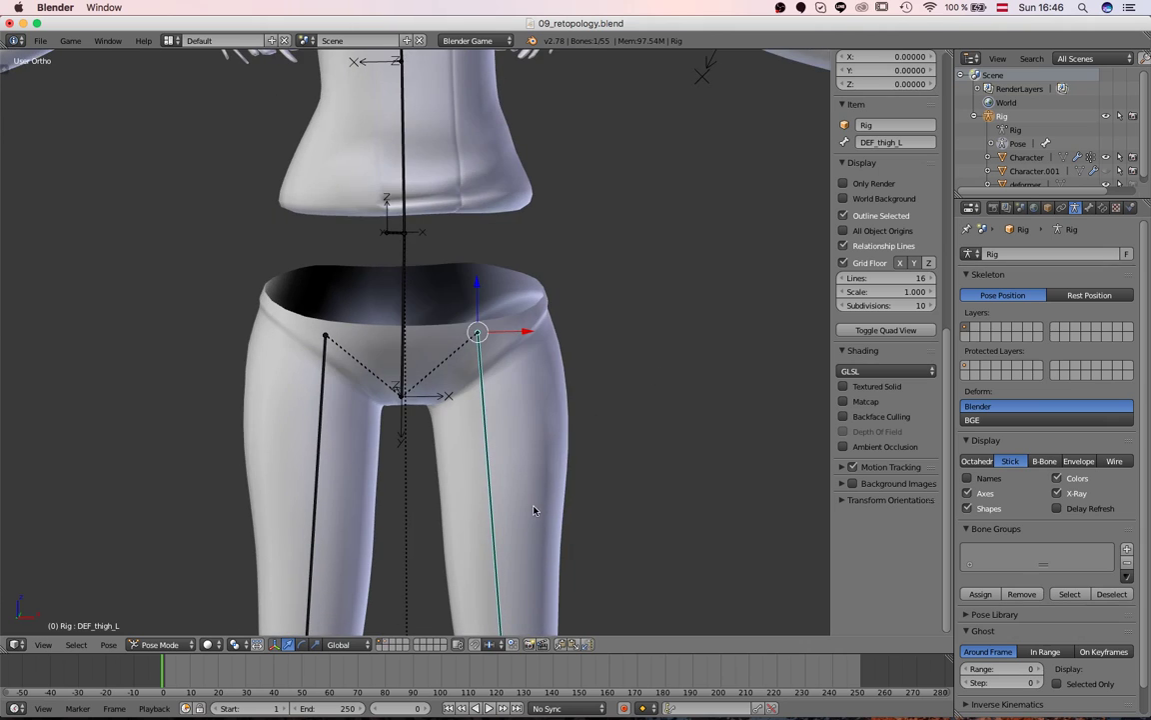
Step: Rotate the left thigh bone sideways in front view until it is nearly horizontal
{"action": "scroll", "coordinate": [539, 507], "scroll_direction": "down", "scroll_amount": 1}
{"action": "key", "text": "r"}
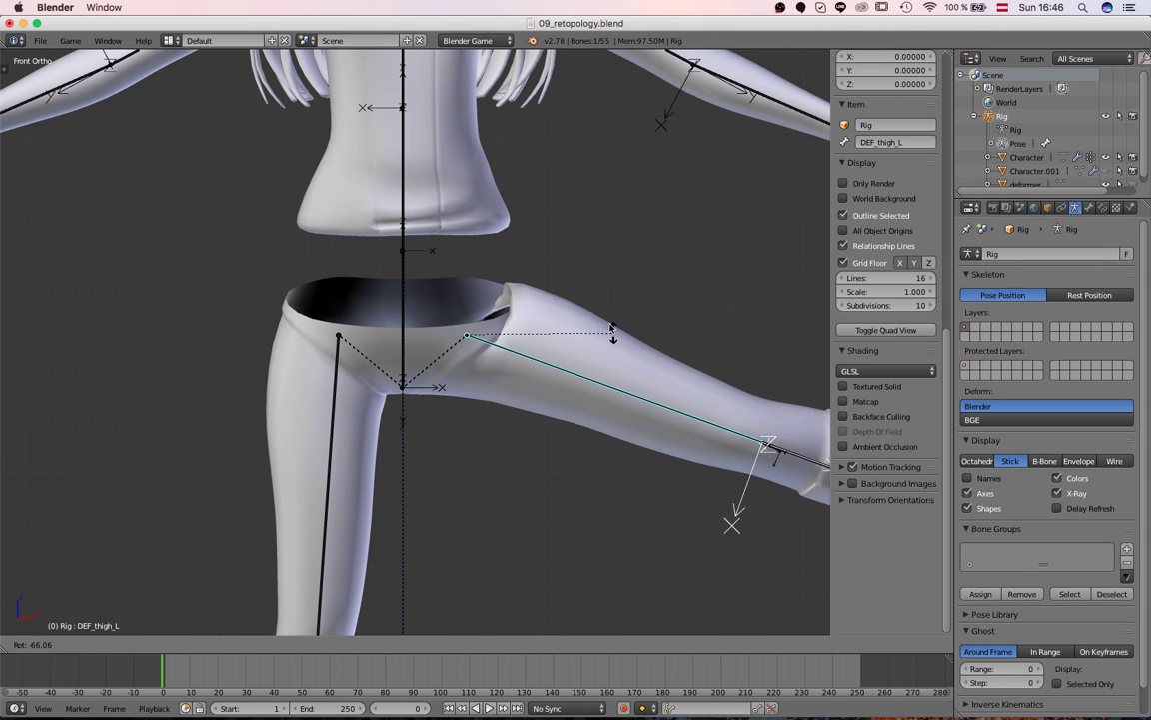
{"action": "left_click", "coordinate": [591, 319]}
{"action": "middle_click_drag", "start_coordinate": [591, 319], "coordinate": [548, 366]}
{"action": "key", "text": "KP_1"}
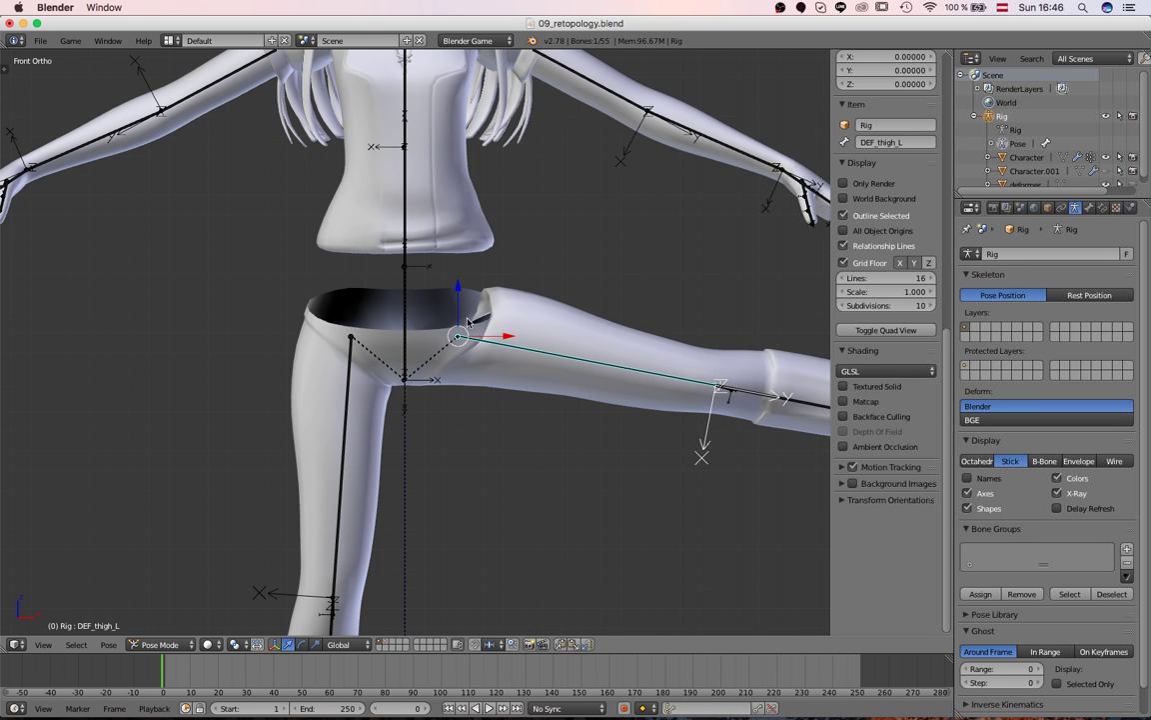
Step: Clear the left thigh bone's rotation and swing the leg forward in side view
{"action": "key", "text": "alt+r"}
{"action": "key", "text": "KP_3"}
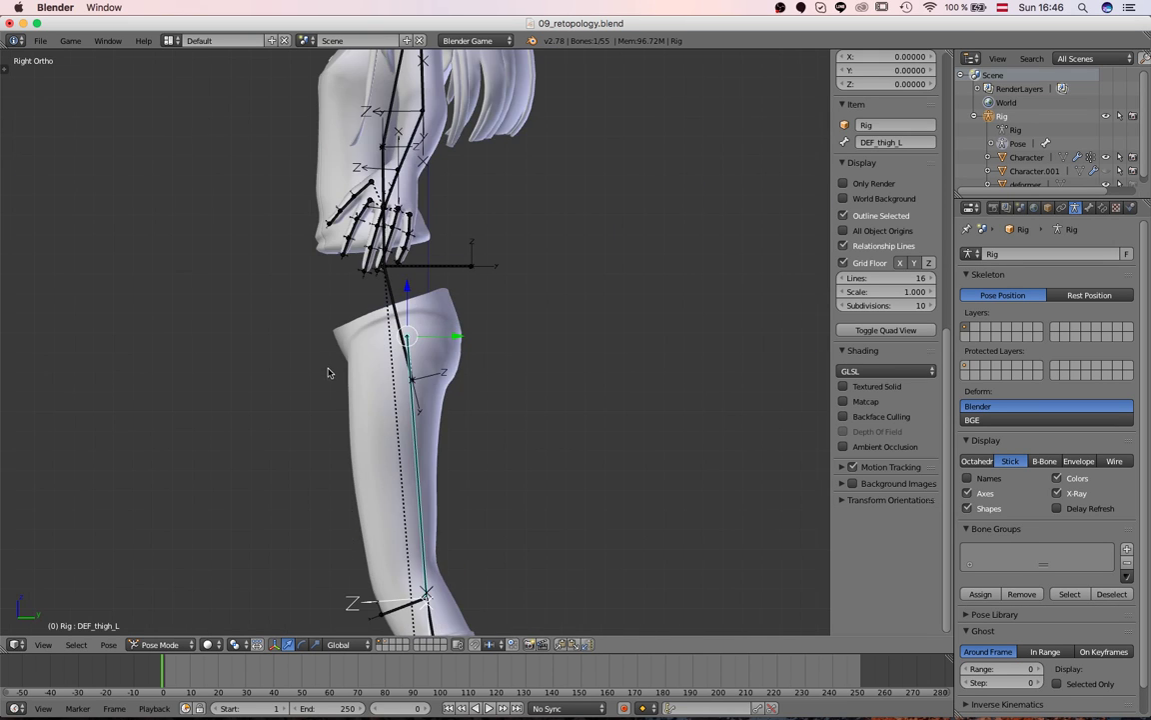
{"action": "key", "text": "r"}
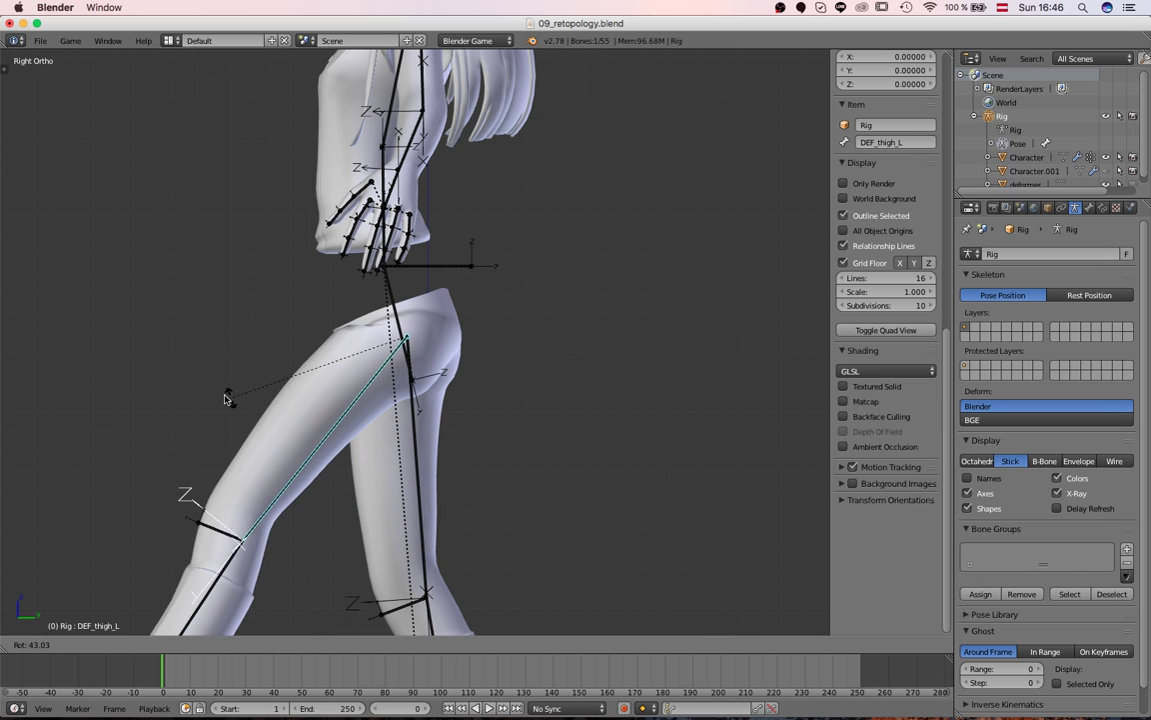
{"action": "left_click", "coordinate": [194, 379]}
{"action": "scroll", "coordinate": [388, 410], "scroll_direction": "up", "scroll_amount": 5}
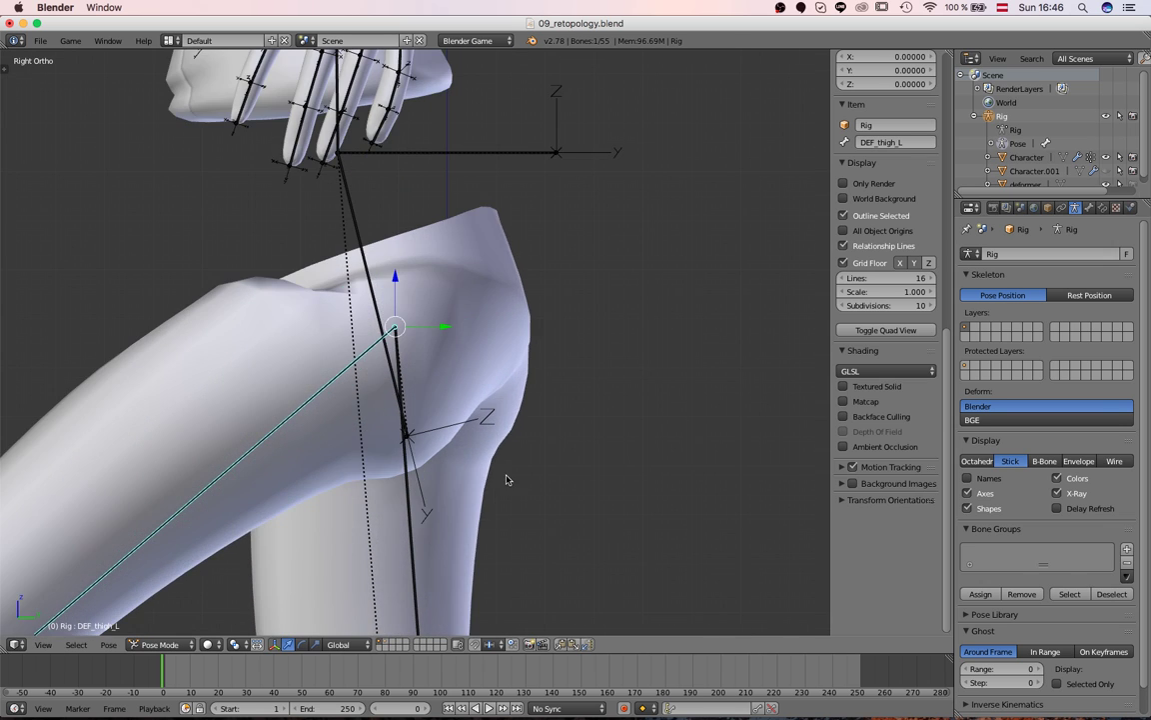
Step: Put the character mesh in Weight Paint mode with wireframe shading and show the brush settings
{"action": "right_click", "coordinate": [465, 473]}
{"action": "left_click", "coordinate": [166, 646]}
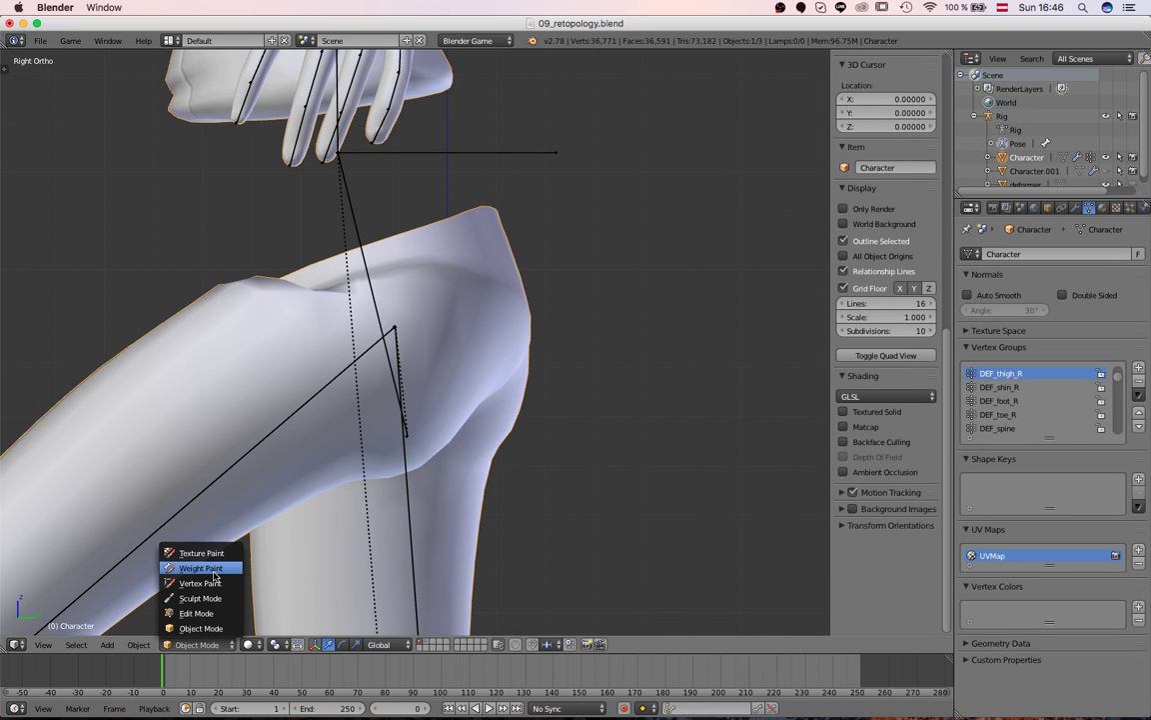
{"action": "left_click", "coordinate": [201, 568]}
{"action": "mouse_move", "coordinate": [468, 442]}
{"action": "middle_mouse_down"}
{"action": "mouse_move", "coordinate": [303, 365]}
{"action": "mouse_move", "coordinate": [470, 391]}
{"action": "middle_mouse_up"}
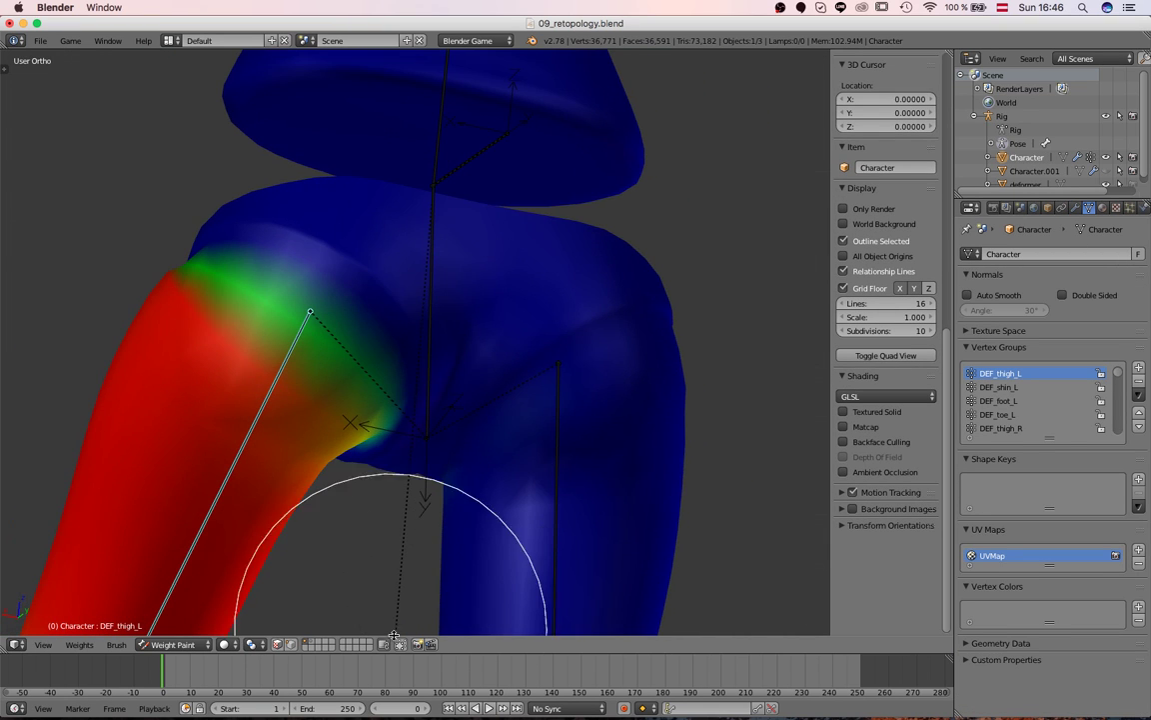
{"action": "key", "text": "z"}
{"action": "mouse_move", "coordinate": [382, 466]}
{"action": "middle_mouse_down"}
{"action": "mouse_move", "coordinate": [339, 554]}
{"action": "mouse_move", "coordinate": [368, 568]}
{"action": "middle_mouse_up"}
{"action": "mouse_move", "coordinate": [440, 560]}
{"action": "middle_mouse_down"}
{"action": "mouse_move", "coordinate": [620, 463]}
{"action": "mouse_move", "coordinate": [360, 360]}
{"action": "mouse_move", "coordinate": [289, 345]}
{"action": "middle_mouse_up"}
{"action": "key", "text": "t"}
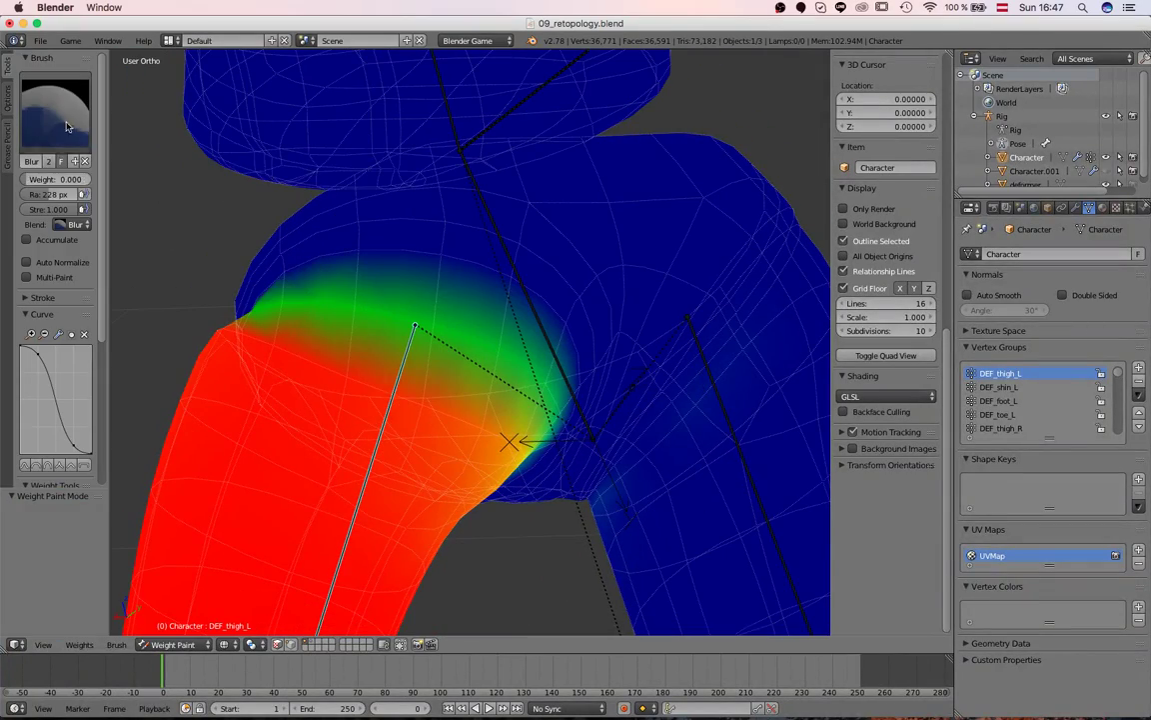
Step: Switch the weight brush from Blur to Draw and check its mirror and display options
{"action": "left_click", "coordinate": [67, 126]}
{"action": "left_click", "coordinate": [221, 199]}
{"action": "middle_click_drag", "start_coordinate": [481, 362], "coordinate": [525, 282]}
{"action": "middle_click_drag", "start_coordinate": [369, 400], "coordinate": [442, 311]}
{"action": "scroll", "coordinate": [442, 311], "scroll_direction": "down", "scroll_amount": 2}
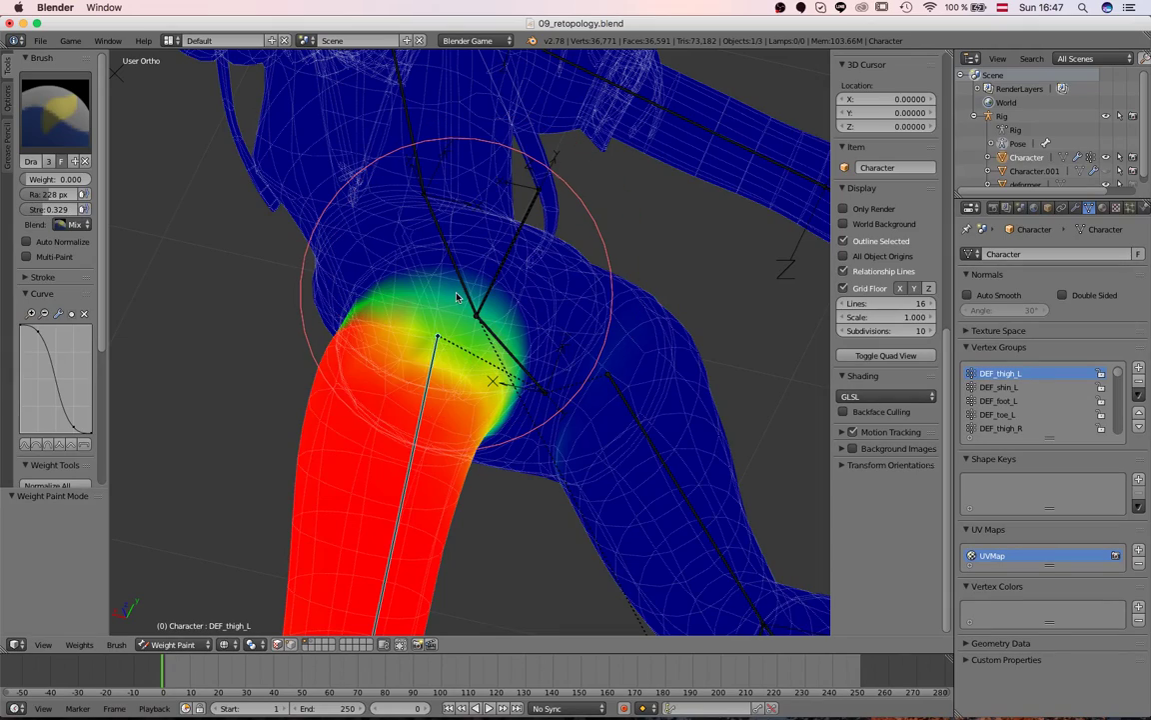
{"action": "mouse_move", "coordinate": [417, 284]}
{"action": "middle_mouse_down"}
{"action": "mouse_move", "coordinate": [540, 257]}
{"action": "mouse_move", "coordinate": [5, 201]}
{"action": "middle_mouse_up"}
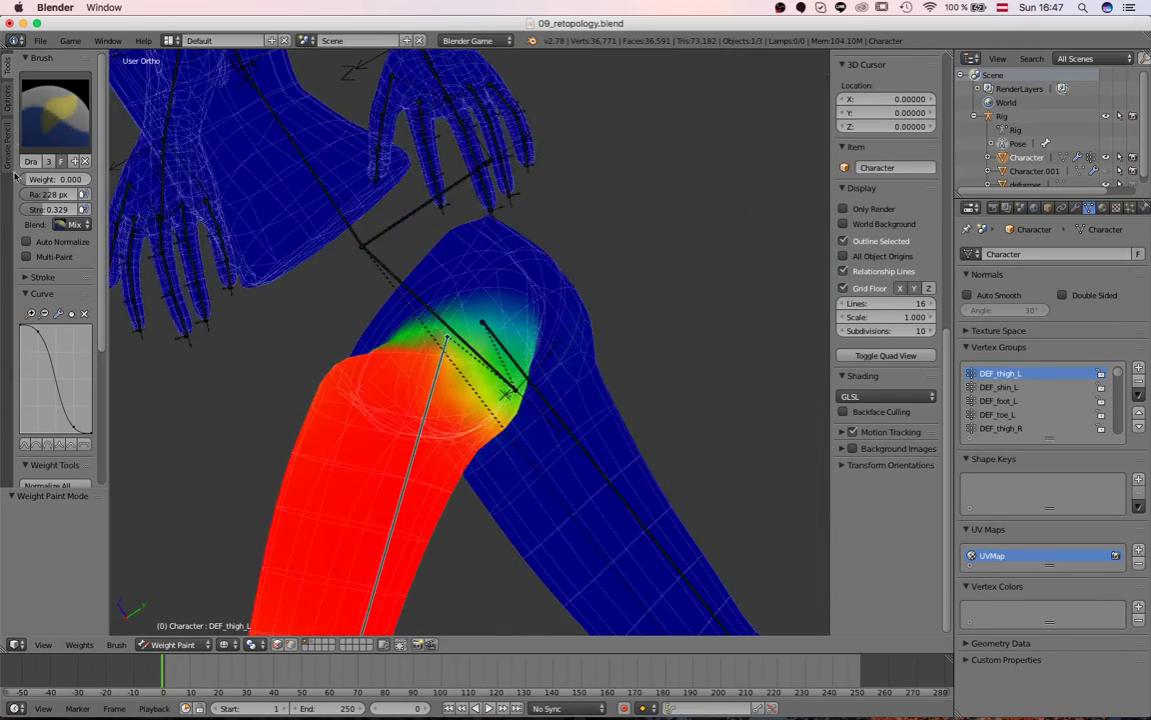
{"action": "left_click", "coordinate": [8, 105]}
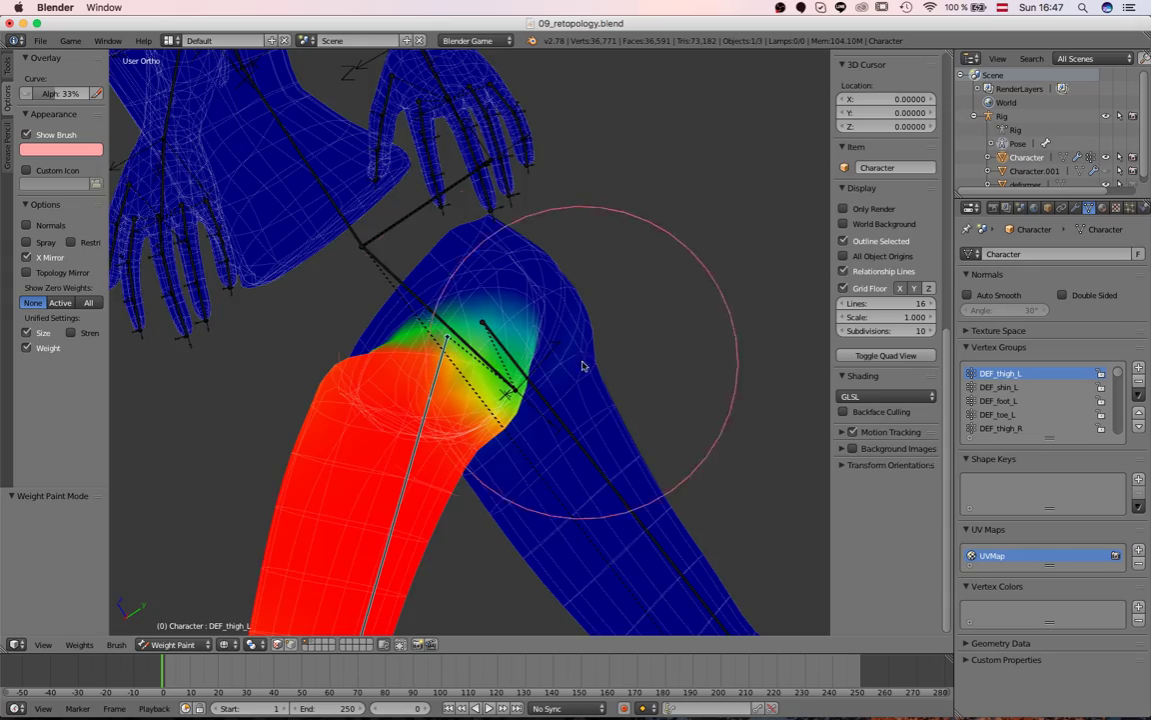
{"action": "middle_click_drag", "start_coordinate": [568, 362], "coordinate": [440, 300]}
{"action": "left_click", "coordinate": [7, 66]}
{"action": "mouse_move", "coordinate": [330, 280]}
{"action": "middle_mouse_down"}
{"action": "mouse_move", "coordinate": [534, 331]}
{"action": "mouse_move", "coordinate": [716, 334]}
{"action": "mouse_move", "coordinate": [352, 297]}
{"action": "mouse_move", "coordinate": [386, 332]}
{"action": "mouse_move", "coordinate": [460, 307]}
{"action": "mouse_move", "coordinate": [461, 293]}
{"action": "middle_mouse_up"}
{"action": "left_click_drag", "start_coordinate": [476, 296], "coordinate": [463, 296]}
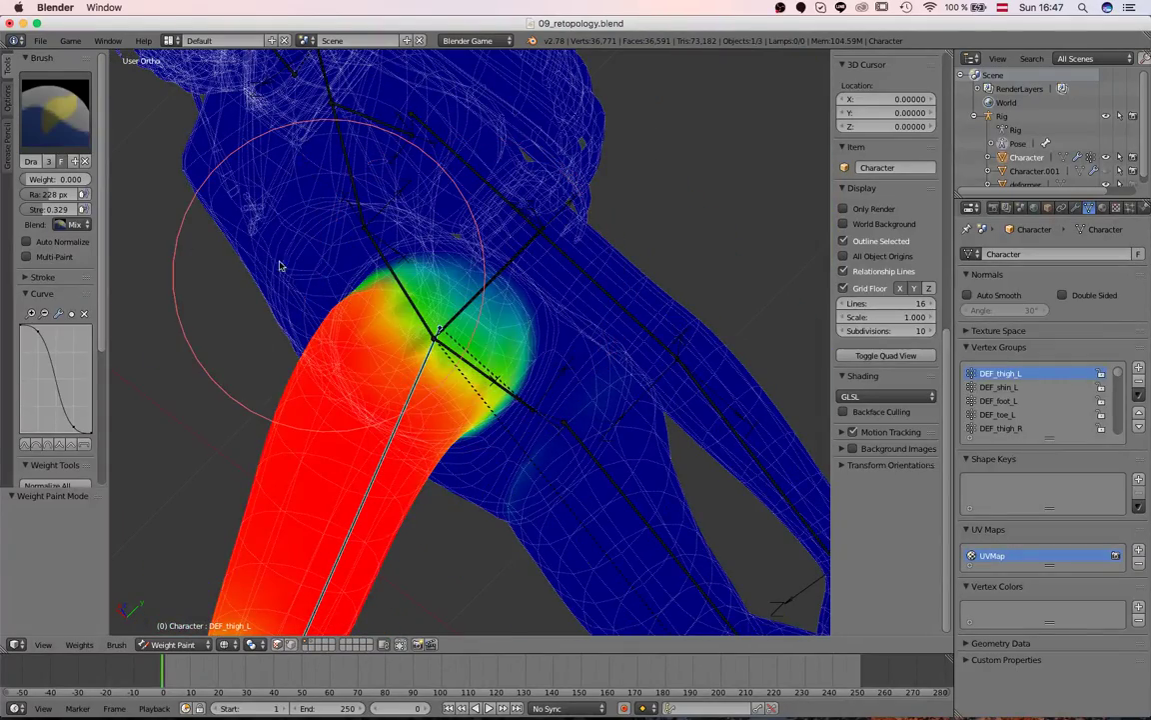
{"action": "key", "text": "ctrl+z"}
Step: Set the brush radius to 355 px and strength to 0.250, and select the hip bone for painting
{"action": "key", "text": "f"}
{"action": "left_click", "coordinate": [599, 337]}
{"action": "left_click", "coordinate": [445, 244]}
{"action": "mouse_move", "coordinate": [445, 244]}
{"action": "middle_mouse_down"}
{"action": "mouse_move", "coordinate": [544, 420]}
{"action": "mouse_move", "coordinate": [538, 443]}
{"action": "middle_mouse_up"}
{"action": "right_click", "coordinate": [408, 282]}
{"action": "mouse_move", "coordinate": [536, 391]}
{"action": "middle_mouse_down"}
{"action": "mouse_move", "coordinate": [441, 335]}
{"action": "mouse_move", "coordinate": [476, 452]}
{"action": "mouse_move", "coordinate": [545, 331]}
{"action": "mouse_move", "coordinate": [539, 222]}
{"action": "mouse_move", "coordinate": [500, 215]}
{"action": "middle_mouse_up"}
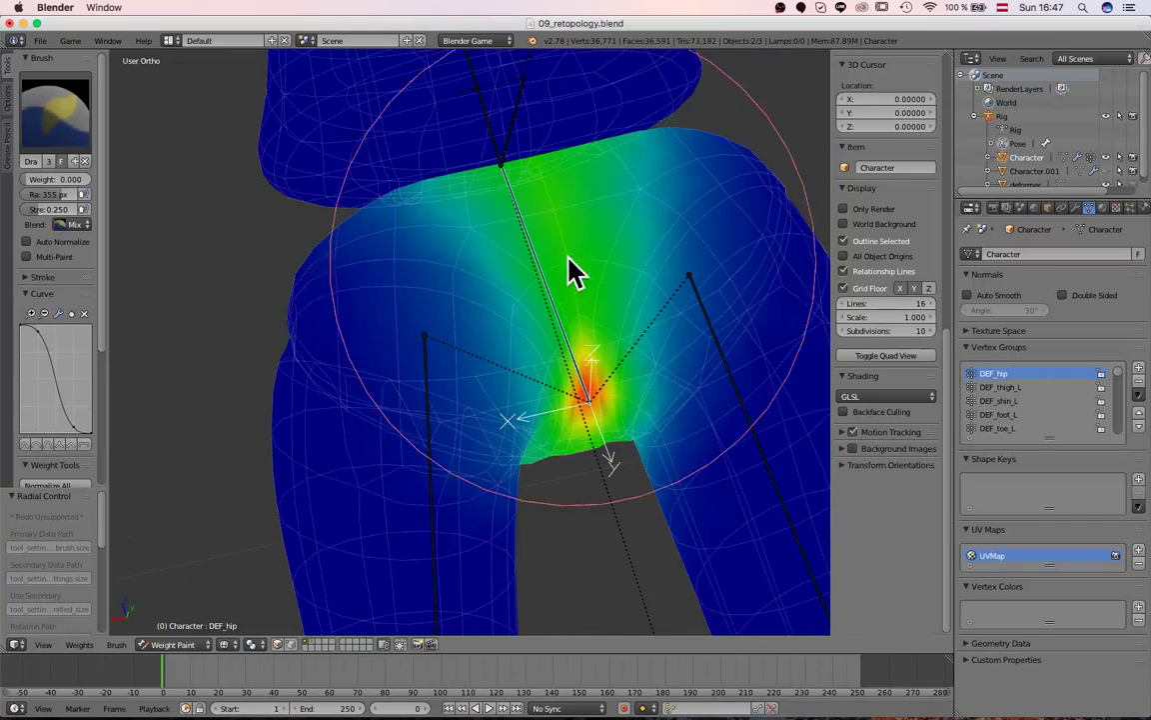
Step: Set the brush weight to 1.000 and paint hip bone influence over the left side of the pelvis
{"action": "middle_click_drag", "start_coordinate": [569, 268], "coordinate": [520, 255]}
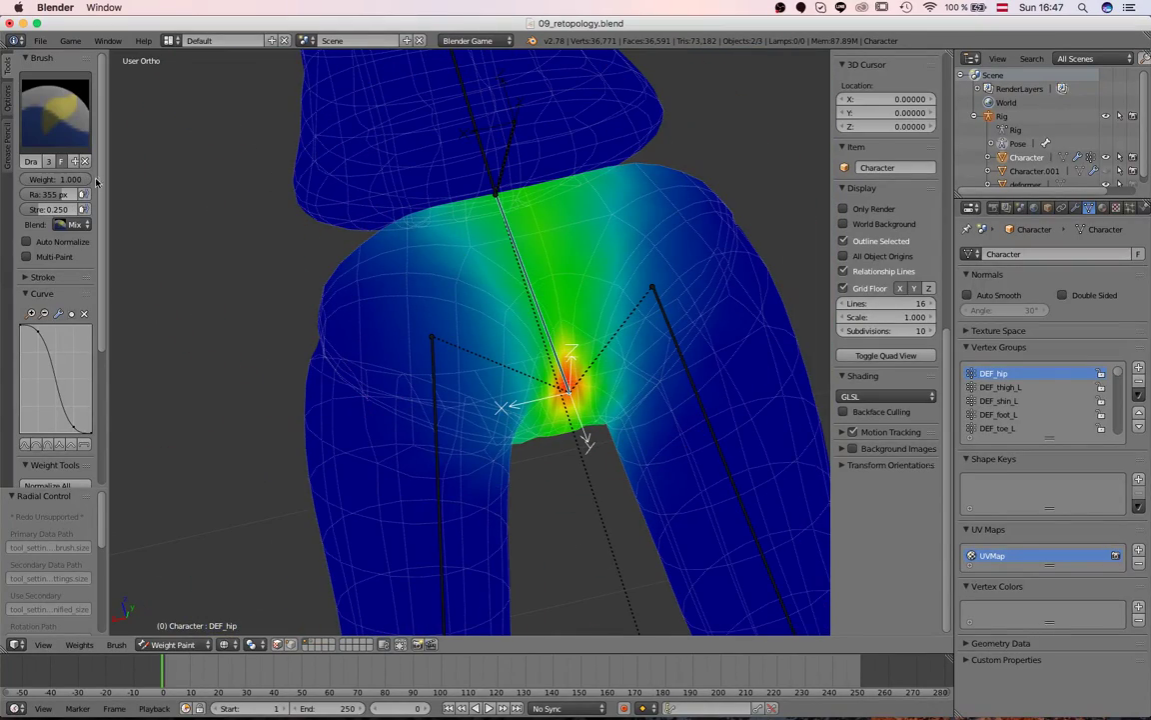
{"action": "mouse_move", "coordinate": [443, 254]}
{"action": "middle_mouse_down"}
{"action": "mouse_move", "coordinate": [477, 236]}
{"action": "mouse_move", "coordinate": [469, 219]}
{"action": "mouse_move", "coordinate": [521, 318]}
{"action": "mouse_move", "coordinate": [408, 138]}
{"action": "mouse_move", "coordinate": [440, 250]}
{"action": "mouse_move", "coordinate": [419, 116]}
{"action": "mouse_move", "coordinate": [462, 221]}
{"action": "mouse_move", "coordinate": [452, 224]}
{"action": "mouse_move", "coordinate": [675, 290]}
{"action": "mouse_move", "coordinate": [450, 329]}
{"action": "mouse_move", "coordinate": [450, 283]}
{"action": "mouse_move", "coordinate": [700, 229]}
{"action": "mouse_move", "coordinate": [519, 336]}
{"action": "mouse_move", "coordinate": [470, 330]}
{"action": "mouse_move", "coordinate": [464, 296]}
{"action": "mouse_move", "coordinate": [480, 311]}
{"action": "mouse_move", "coordinate": [488, 283]}
{"action": "middle_mouse_up"}
{"action": "scroll", "coordinate": [488, 283], "scroll_direction": "up", "scroll_amount": 3}
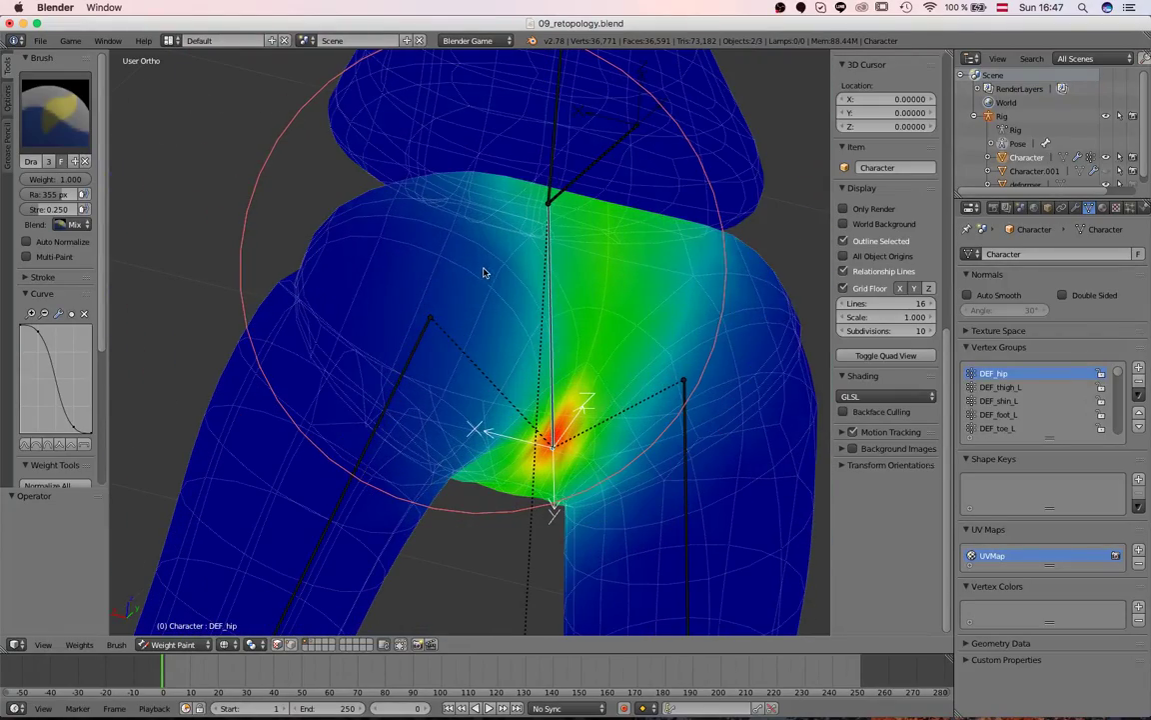
{"action": "left_click", "coordinate": [484, 271]}
{"action": "mouse_move", "coordinate": [465, 265]}
{"action": "middle_mouse_down"}
{"action": "mouse_move", "coordinate": [488, 323]}
{"action": "mouse_move", "coordinate": [420, 300]}
{"action": "mouse_move", "coordinate": [474, 296]}
{"action": "mouse_move", "coordinate": [468, 270]}
{"action": "mouse_move", "coordinate": [440, 255]}
{"action": "mouse_move", "coordinate": [440, 275]}
{"action": "mouse_move", "coordinate": [549, 362]}
{"action": "mouse_move", "coordinate": [504, 309]}
{"action": "mouse_move", "coordinate": [557, 412]}
{"action": "middle_mouse_up"}
Step: Return the character mesh to Object Mode with solid shading in the right side view
{"action": "key", "text": "KP_3"}
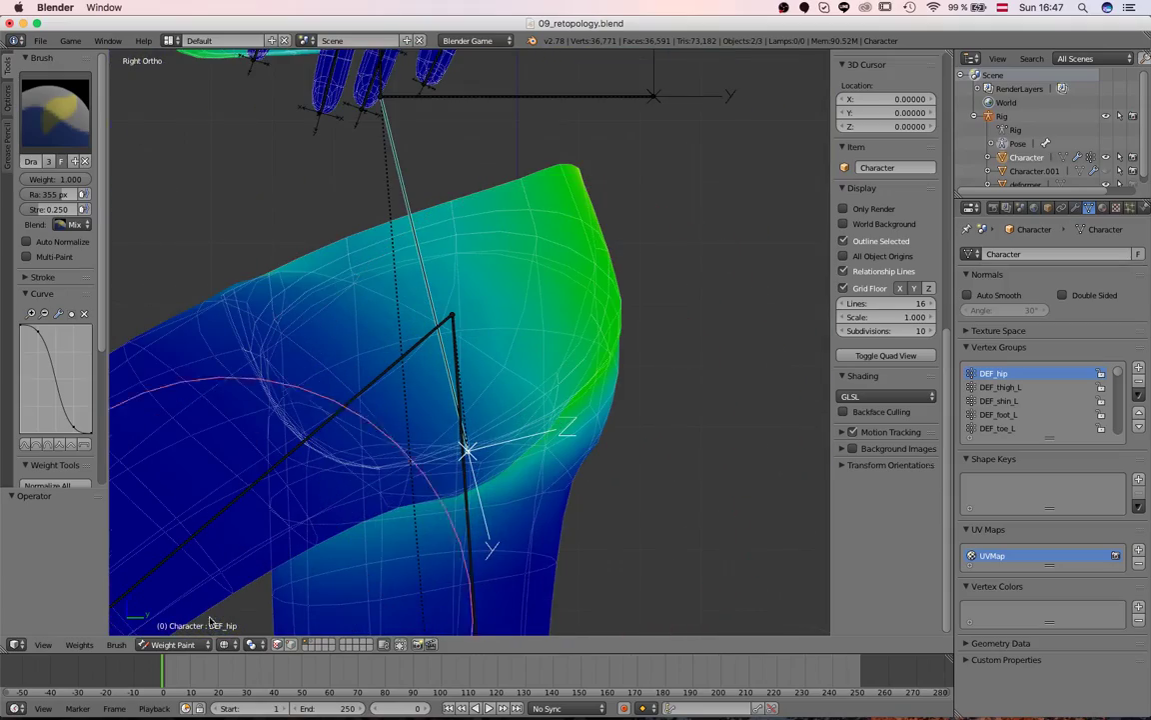
{"action": "left_click", "coordinate": [172, 644]}
{"action": "left_click", "coordinate": [168, 625]}
{"action": "scroll", "coordinate": [368, 383], "scroll_direction": "down", "scroll_amount": 2}
{"action": "key", "text": "z"}
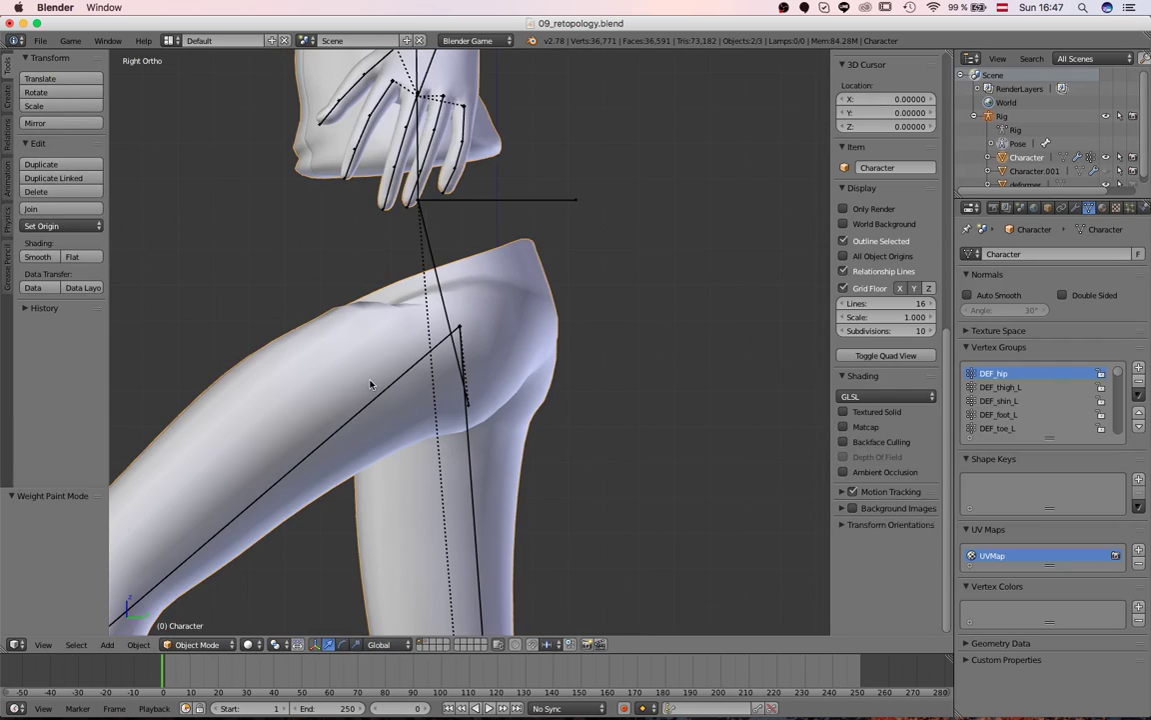
Step: Rotate the left thigh bone in Pose Mode to test the hip deformation, and clear its rotation
{"action": "right_click", "coordinate": [368, 400]}
{"action": "key", "text": "ctrl+Tab"}
{"action": "key", "text": "r"}
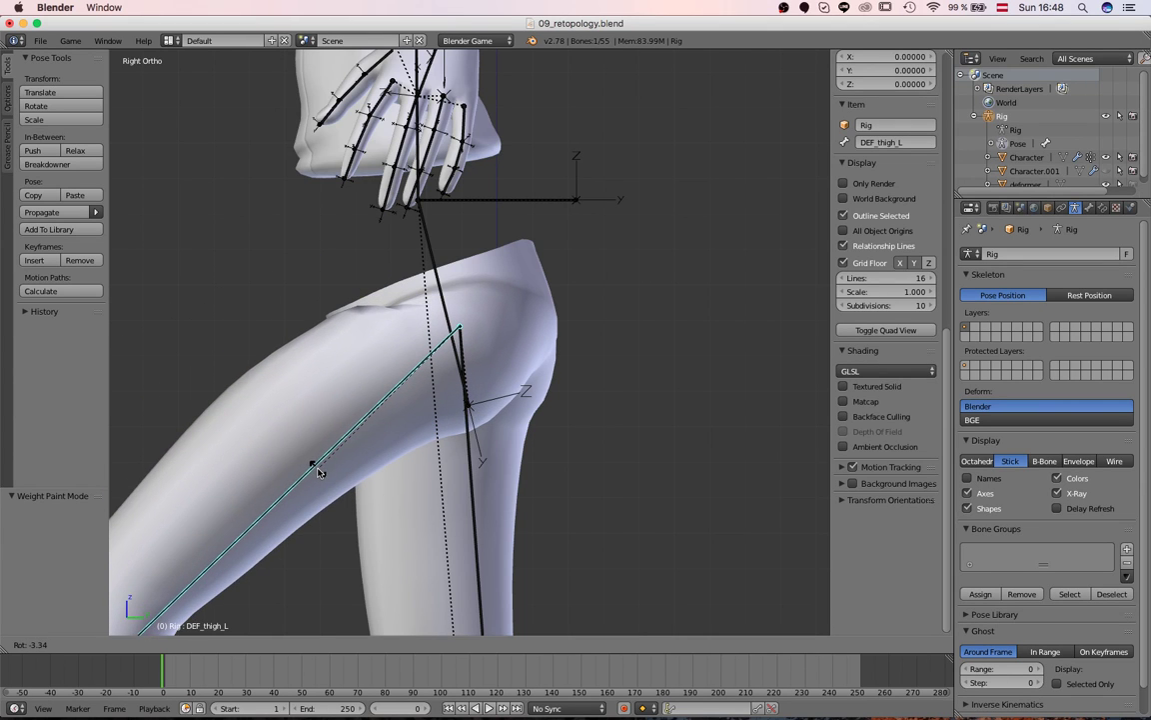
{"action": "left_click", "coordinate": [290, 411]}
{"action": "middle_click_drag", "start_coordinate": [290, 411], "coordinate": [405, 350]}
{"action": "key", "text": "alt+r"}
Step: Select the whole linked torso part of the character mesh in Edit Mode and remove it from the DEF_hip vertex group
{"action": "right_click", "coordinate": [518, 385]}
{"action": "left_click", "coordinate": [200, 646]}
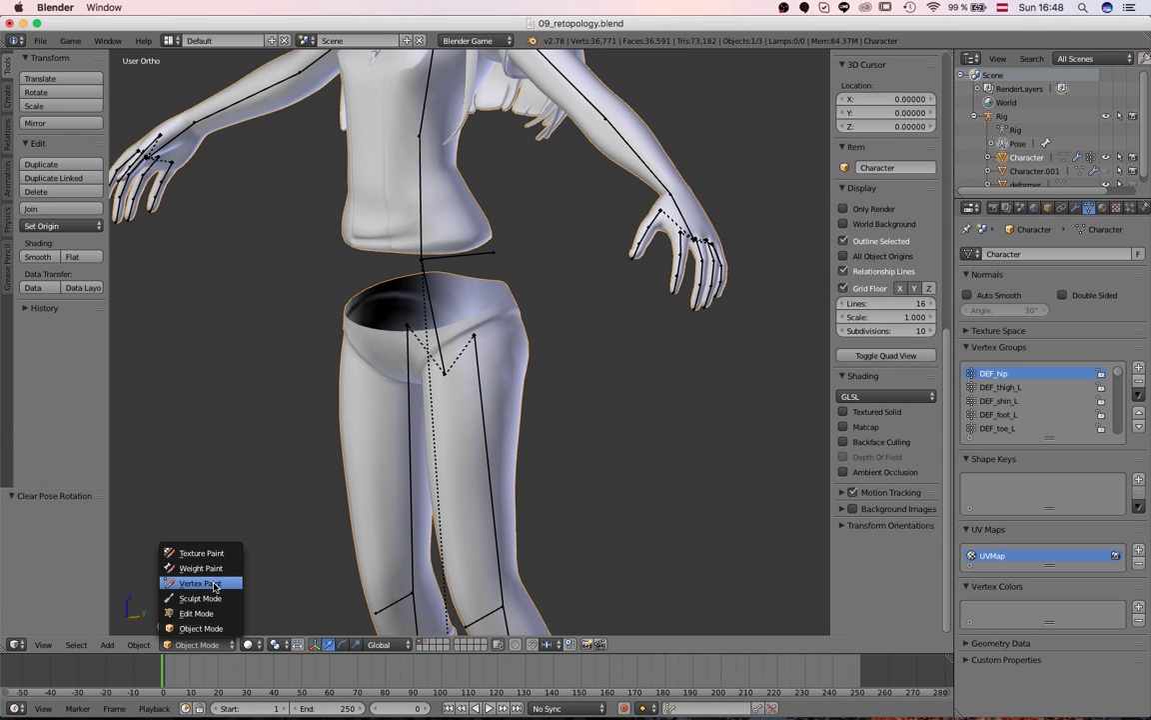
{"action": "key", "text": "Tab"}
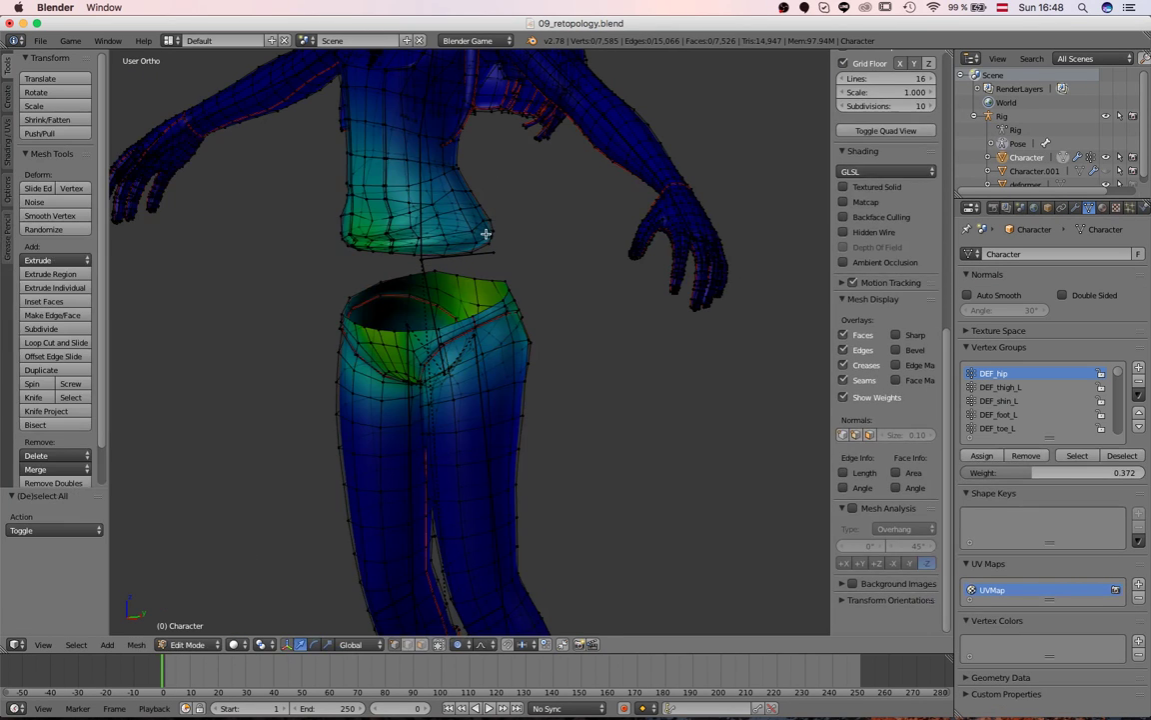
{"action": "key", "text": "l"}
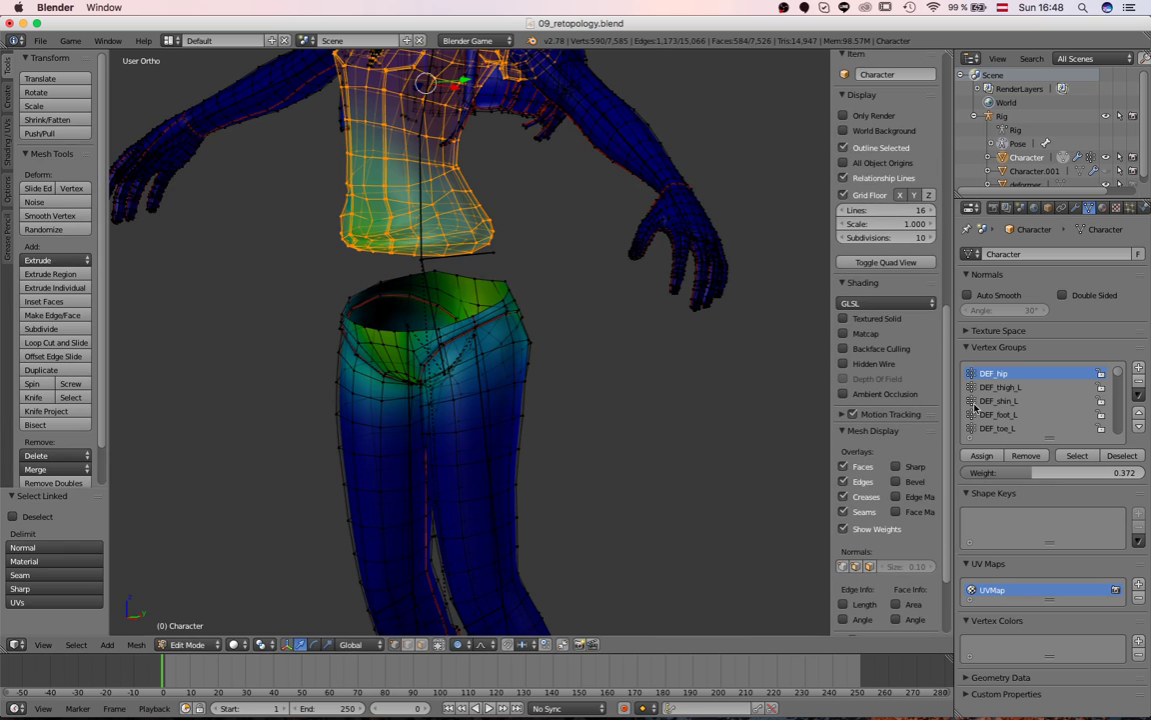
{"action": "left_click", "coordinate": [1027, 456]}
{"action": "key", "text": "Tab"}
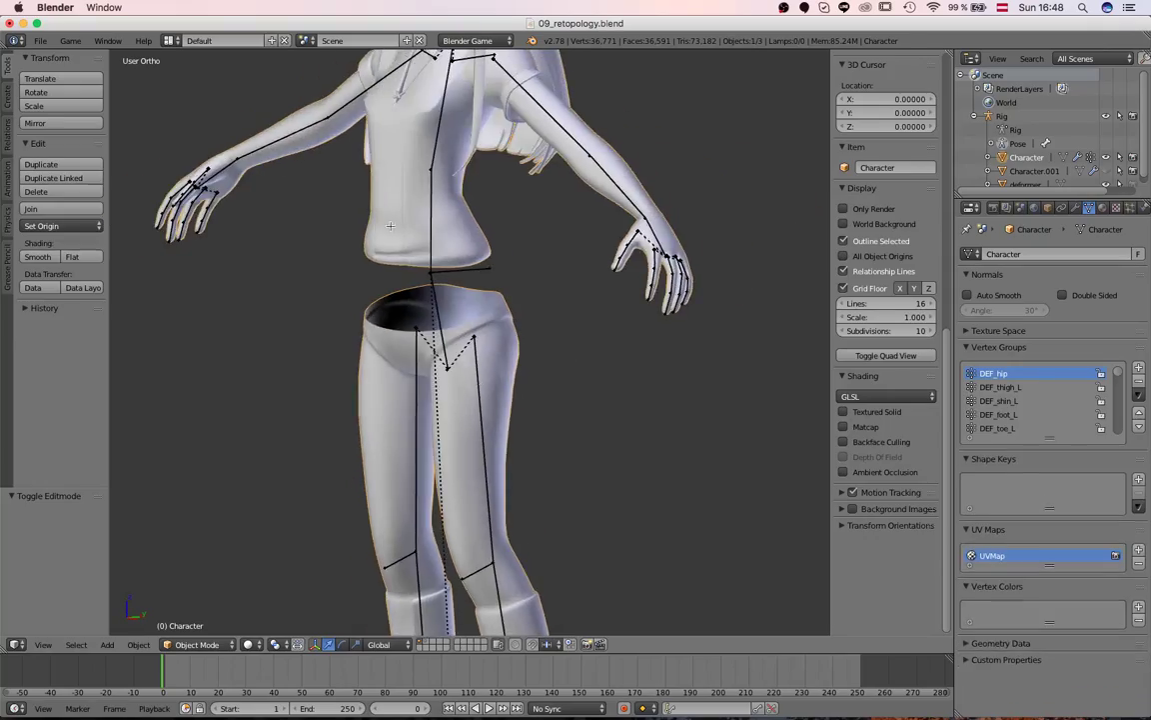
{"action": "key", "text": "Tab"}
{"action": "key", "text": "Tab"}
{"action": "middle_click_drag", "start_coordinate": [492, 342], "coordinate": [447, 415]}
{"action": "key", "text": "Tab"}
{"action": "key", "text": "Tab"}
Step: Select the left thigh bone and put the character mesh in Weight Paint mode on the DEF_thigh_L group
{"action": "right_click", "coordinate": [506, 430]}
{"action": "key", "text": "r"}
{"action": "right_click", "coordinate": [484, 455]}
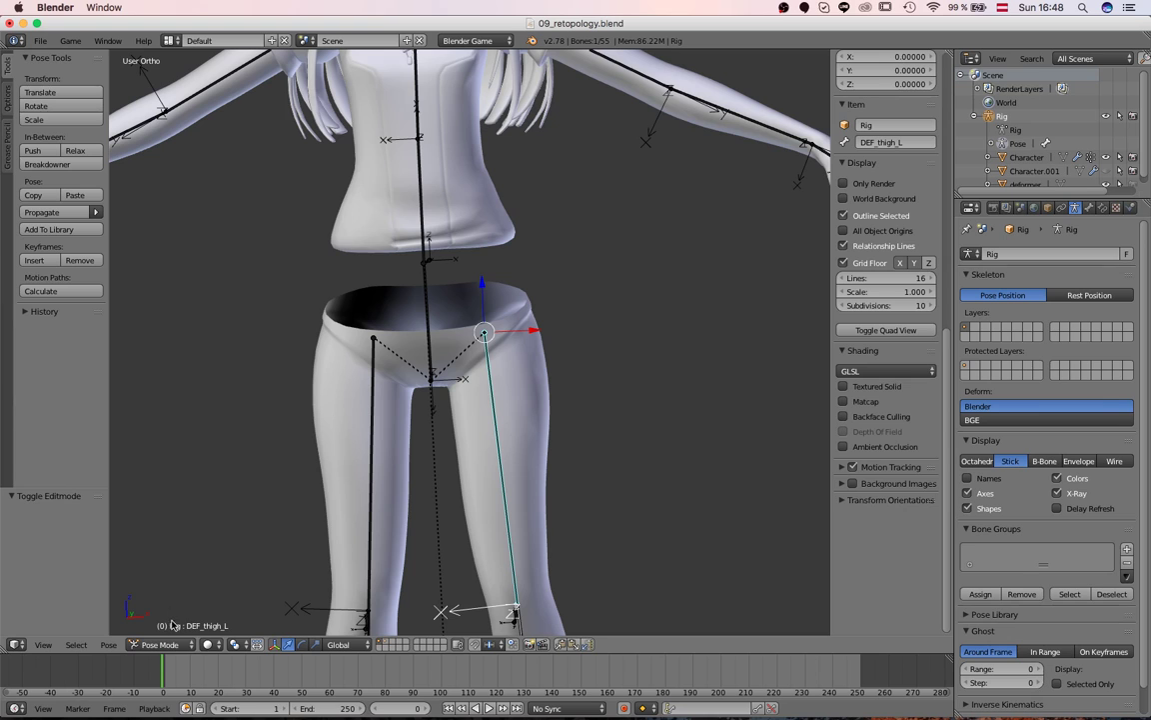
{"action": "right_click", "coordinate": [434, 492]}
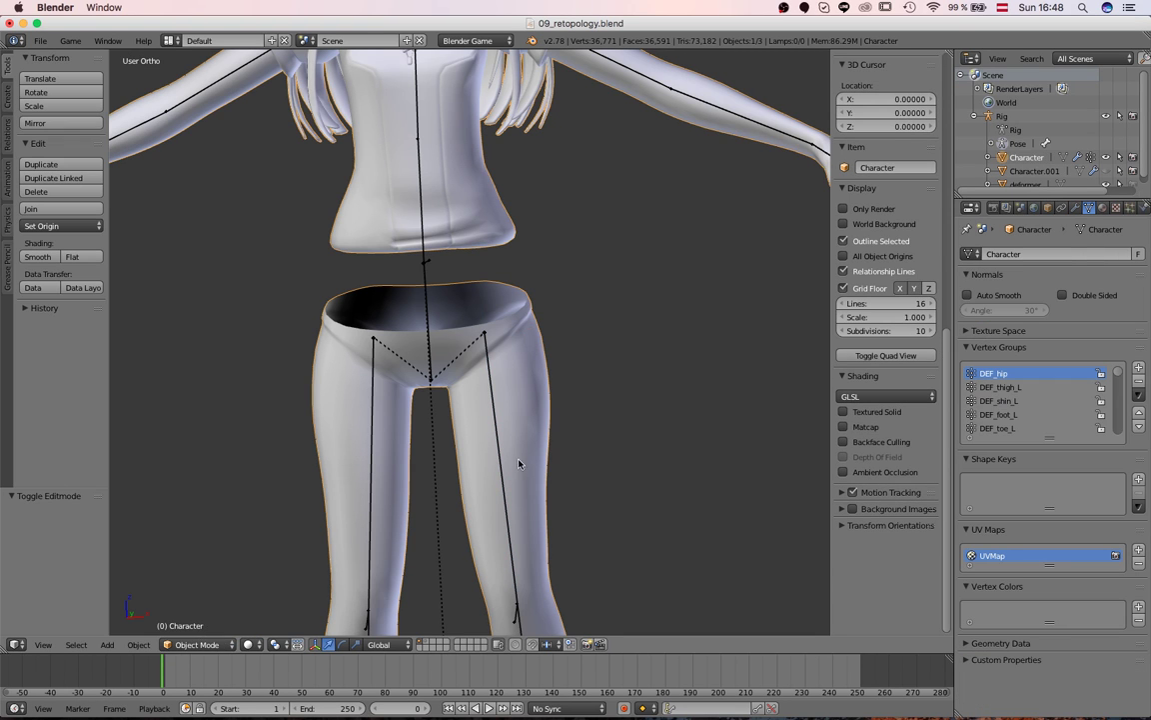
{"action": "left_click", "coordinate": [196, 644]}
{"action": "middle_click_drag", "start_coordinate": [555, 360], "coordinate": [568, 270], "text": "shift"}
{"action": "scroll", "coordinate": [568, 270], "scroll_direction": "up", "scroll_amount": 3}
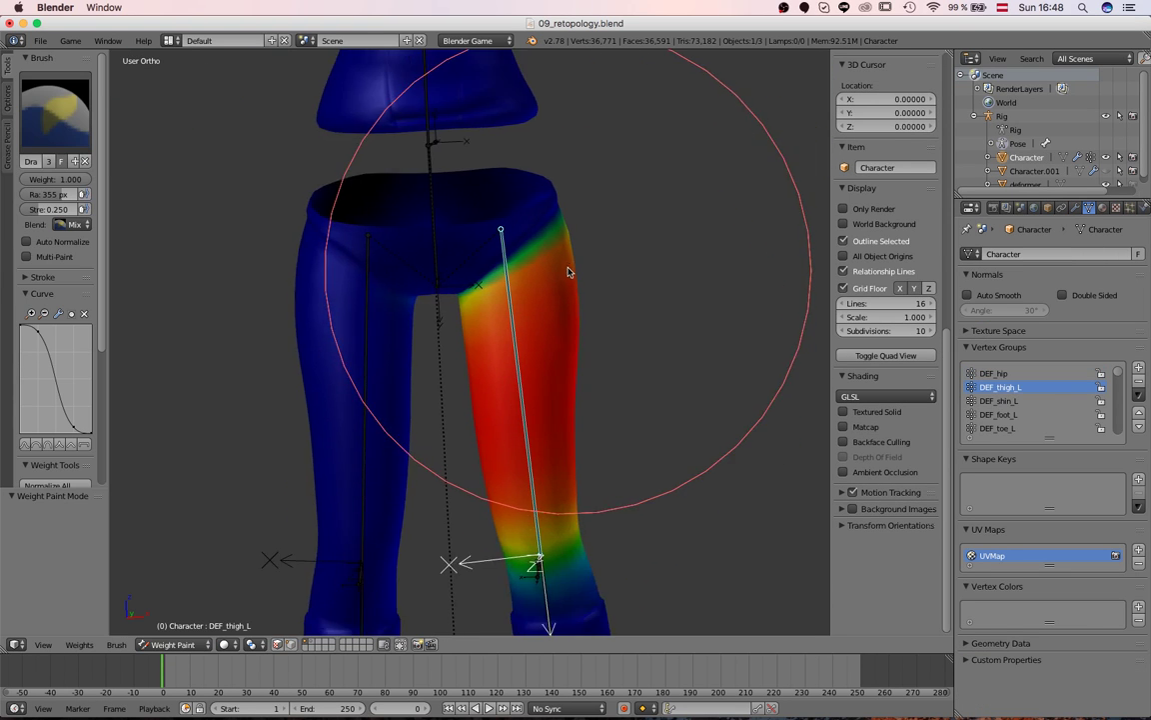
Step: Set the brush to weight 0 and radius 242 px, and rotate the left thigh bone outward by about 110 degrees
{"action": "middle_click_drag", "start_coordinate": [374, 252], "coordinate": [442, 316], "text": "shift"}
{"action": "scroll", "coordinate": [442, 316], "scroll_direction": "up", "scroll_amount": 3}
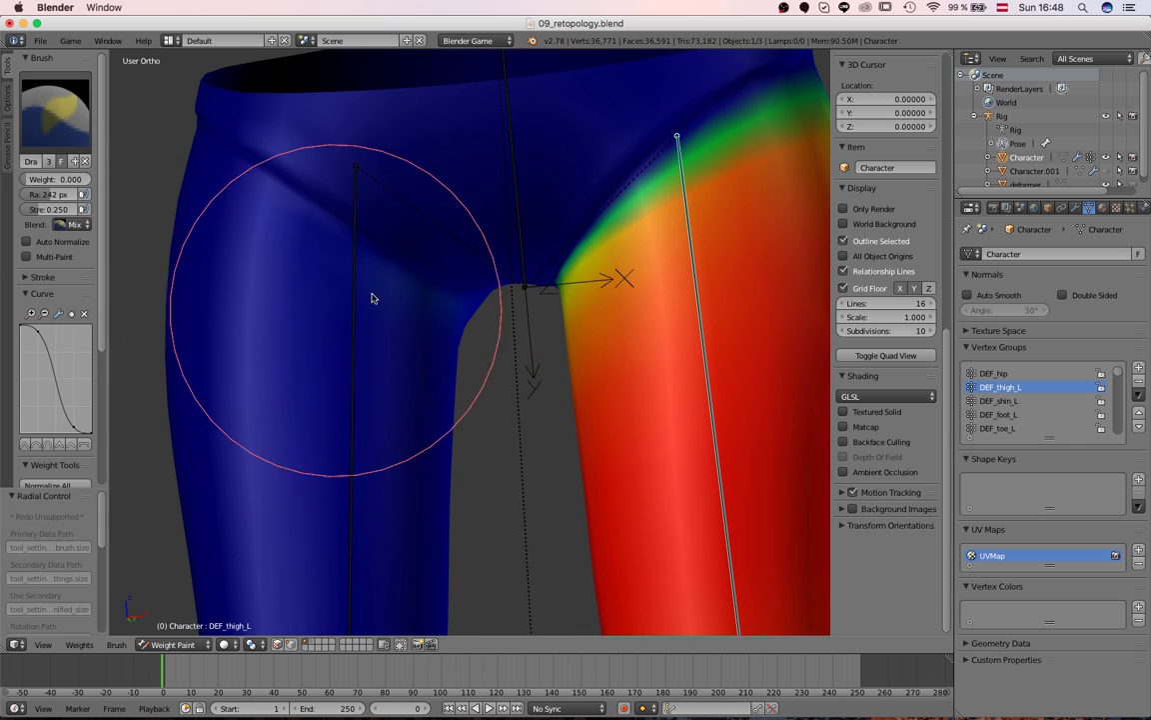
{"action": "scroll", "coordinate": [362, 267], "scroll_direction": "down", "scroll_amount": 5}
{"action": "key", "text": "r"}
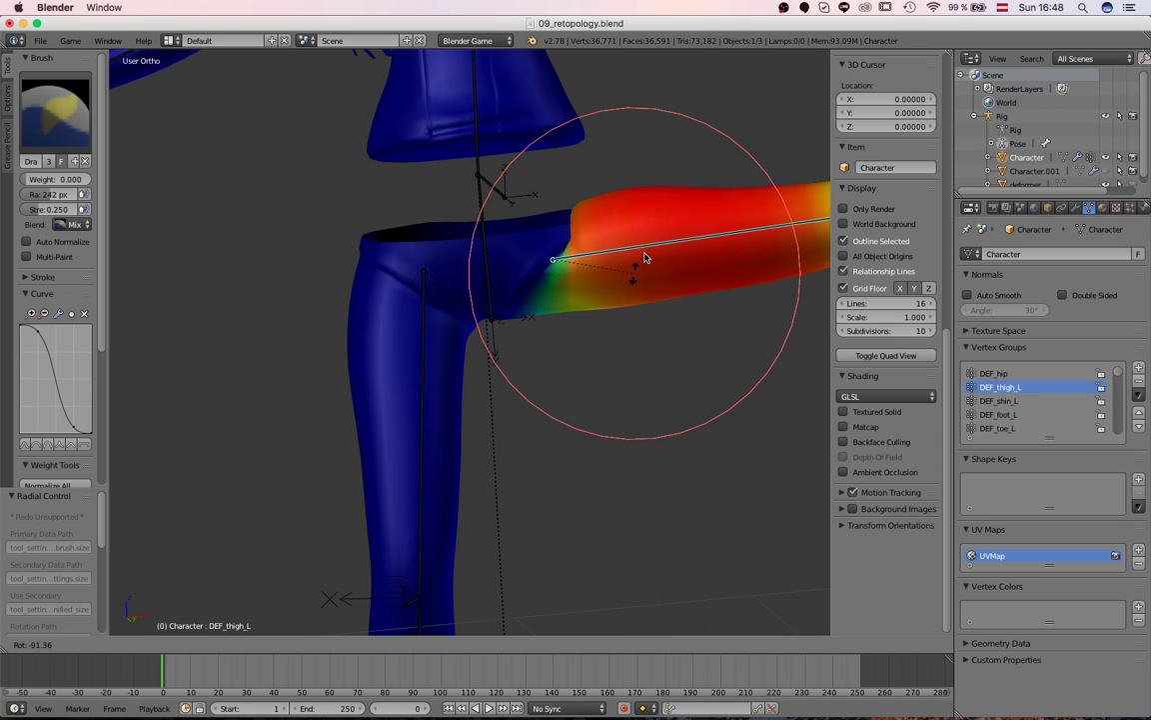
{"action": "left_click", "coordinate": [641, 240]}
Step: Enlarge the brush to 323 px and erase the stray DEF_thigh_L weight from the right inner thigh near the crotch
{"action": "scroll", "coordinate": [431, 314], "scroll_direction": "up", "scroll_amount": 4}
{"action": "scroll", "coordinate": [378, 239], "scroll_direction": "up", "scroll_amount": 2}
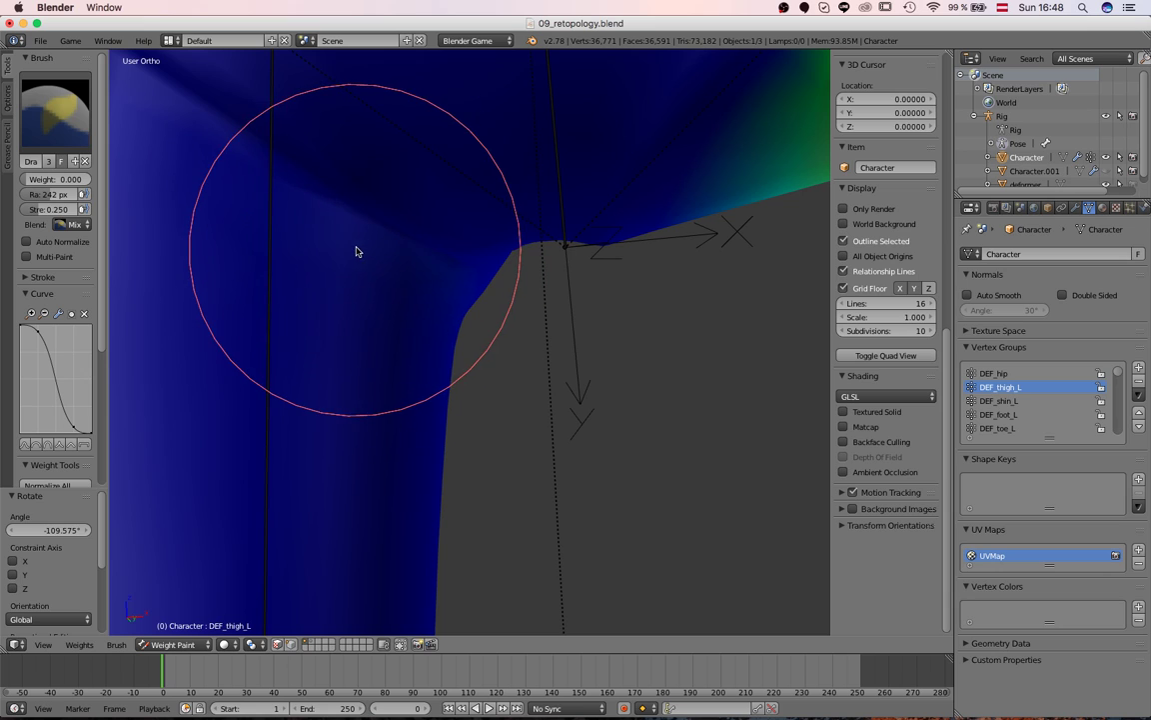
{"action": "key", "text": "f"}
{"action": "left_click", "coordinate": [342, 209]}
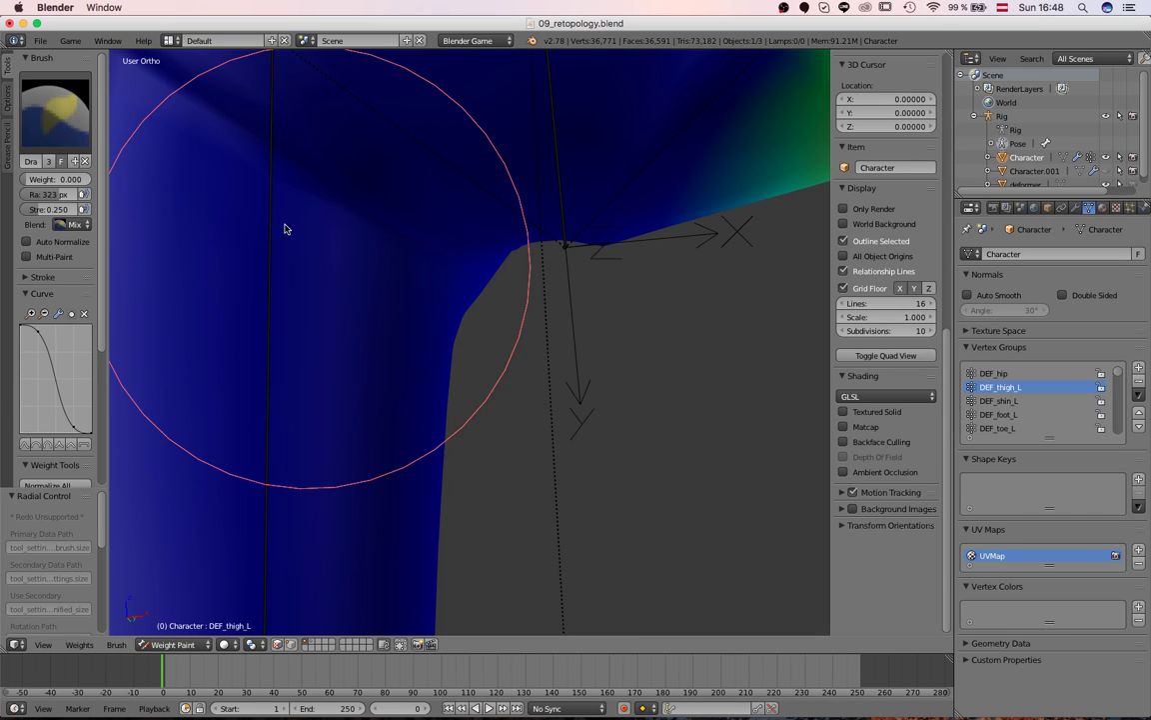
{"action": "scroll", "coordinate": [355, 249], "scroll_direction": "down", "scroll_amount": 4}
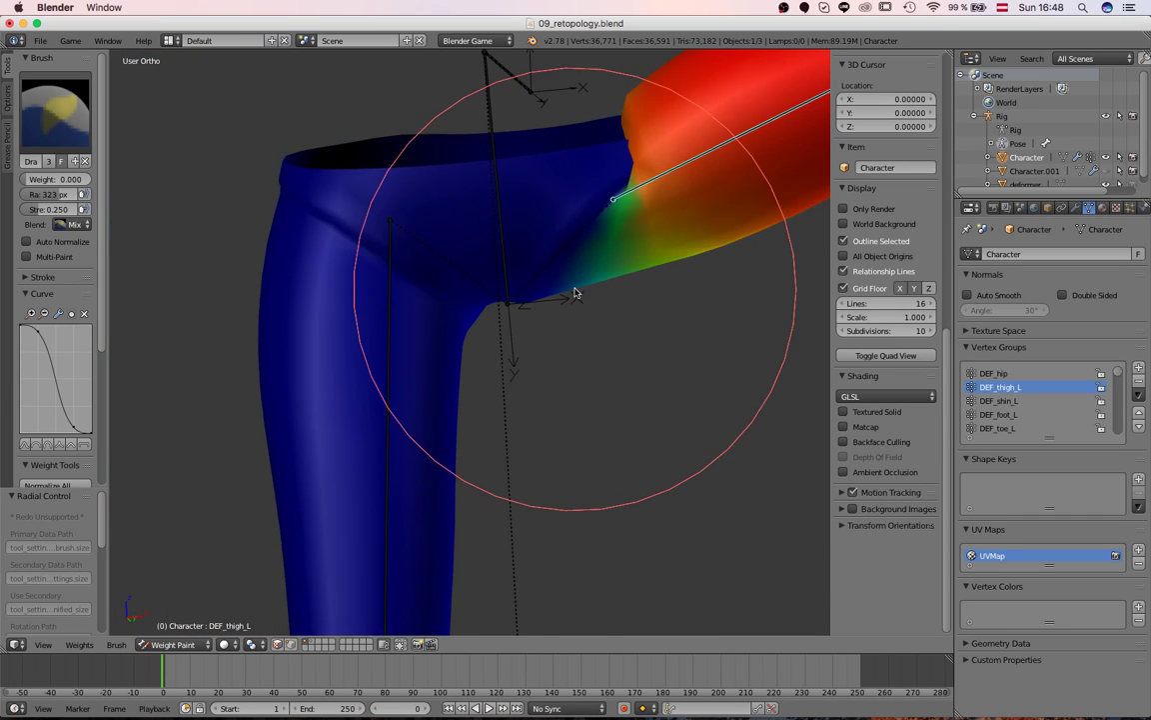
Step: Clear the left thigh bone's rotation and test the leg's deformation sideways and forward in the side view
{"action": "scroll", "coordinate": [575, 293], "scroll_direction": "down", "scroll_amount": 4}
{"action": "key", "text": "alt+r"}
{"action": "key", "text": "r"}
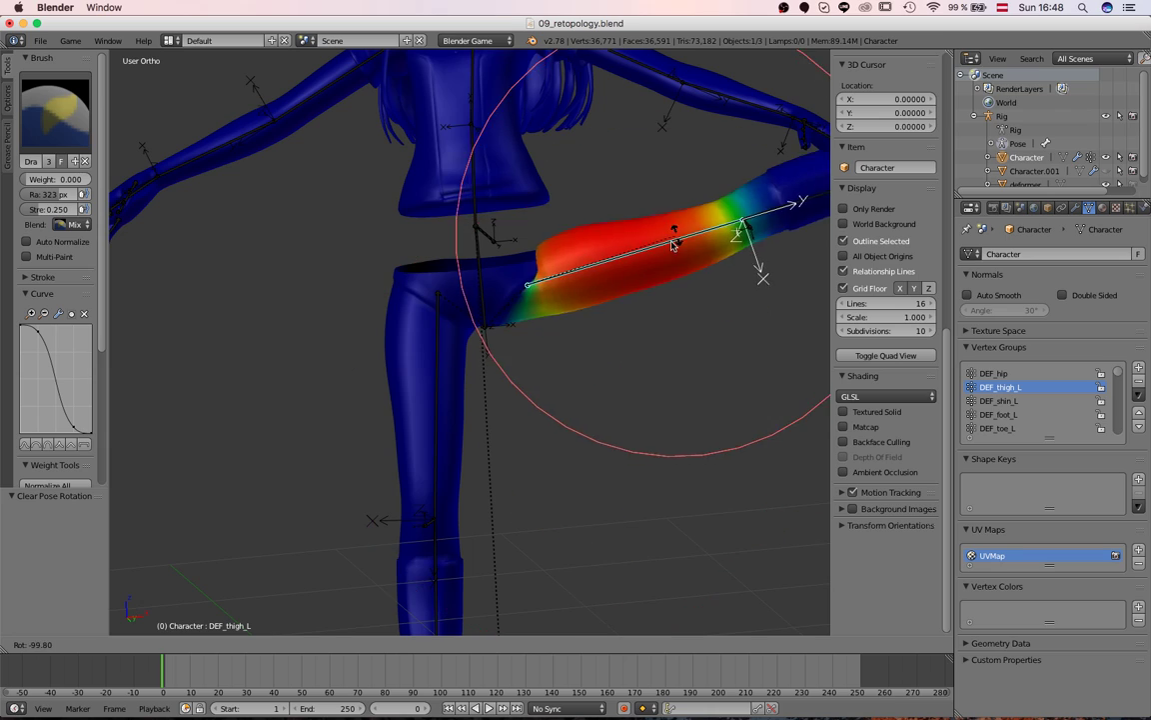
{"action": "right_click", "coordinate": [673, 245]}
{"action": "middle_click_drag", "start_coordinate": [673, 244], "coordinate": [552, 448]}
{"action": "key", "text": "KP_3"}
{"action": "key", "text": "r"}
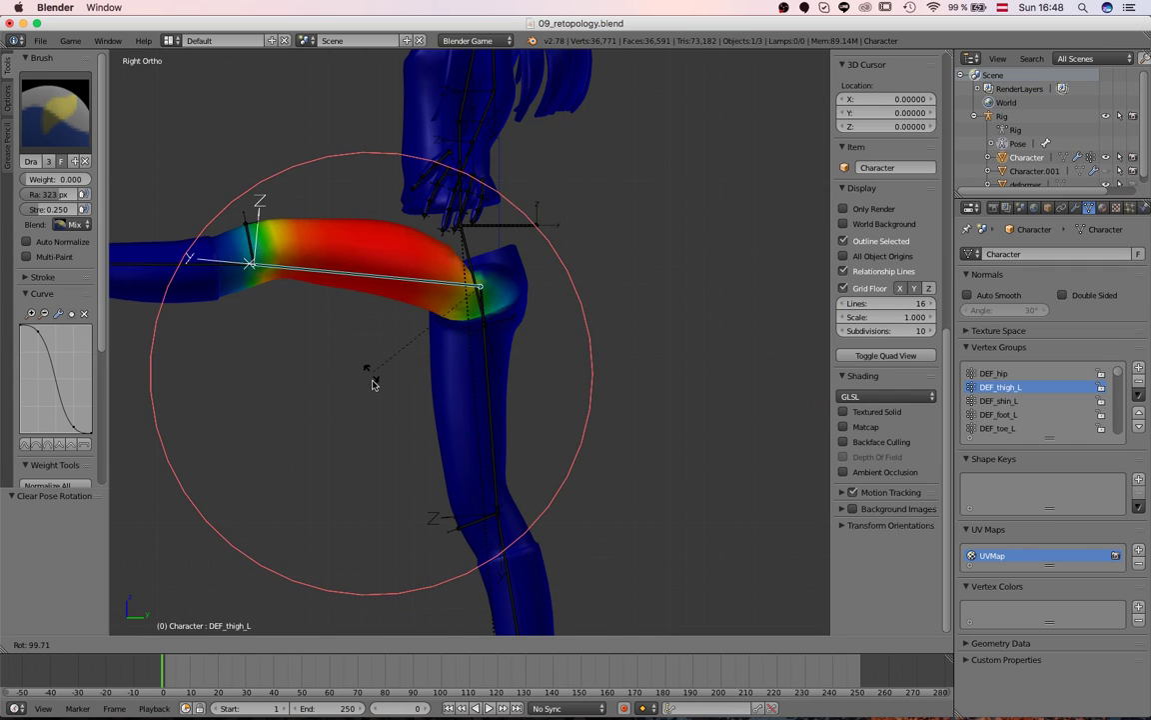
{"action": "key", "text": "Escape"}
Step: Return the character mesh to Object Mode and unhide the skirt
{"action": "middle_click_drag", "start_coordinate": [548, 398], "coordinate": [175, 625]}
{"action": "left_click", "coordinate": [175, 643]}
{"action": "left_click", "coordinate": [178, 633]}
Step: Select the skirt with the character mesh active and join them into one object
{"action": "key", "text": "a"}
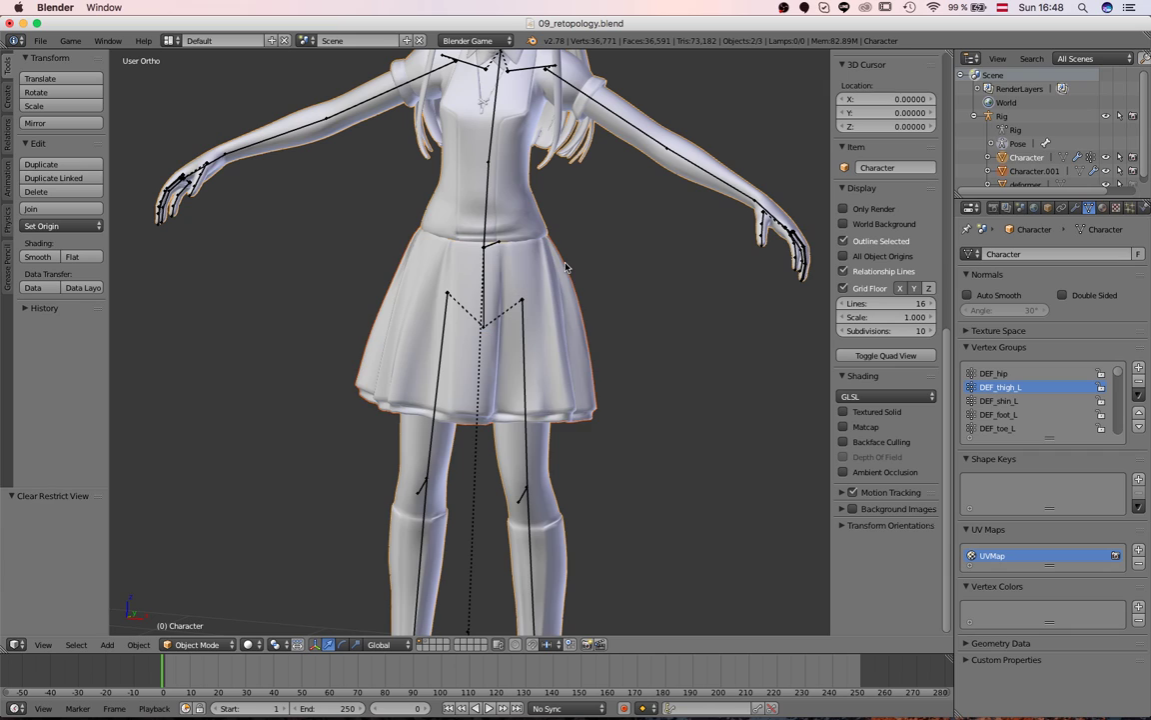
{"action": "right_click", "coordinate": [550, 479], "text": "shift"}
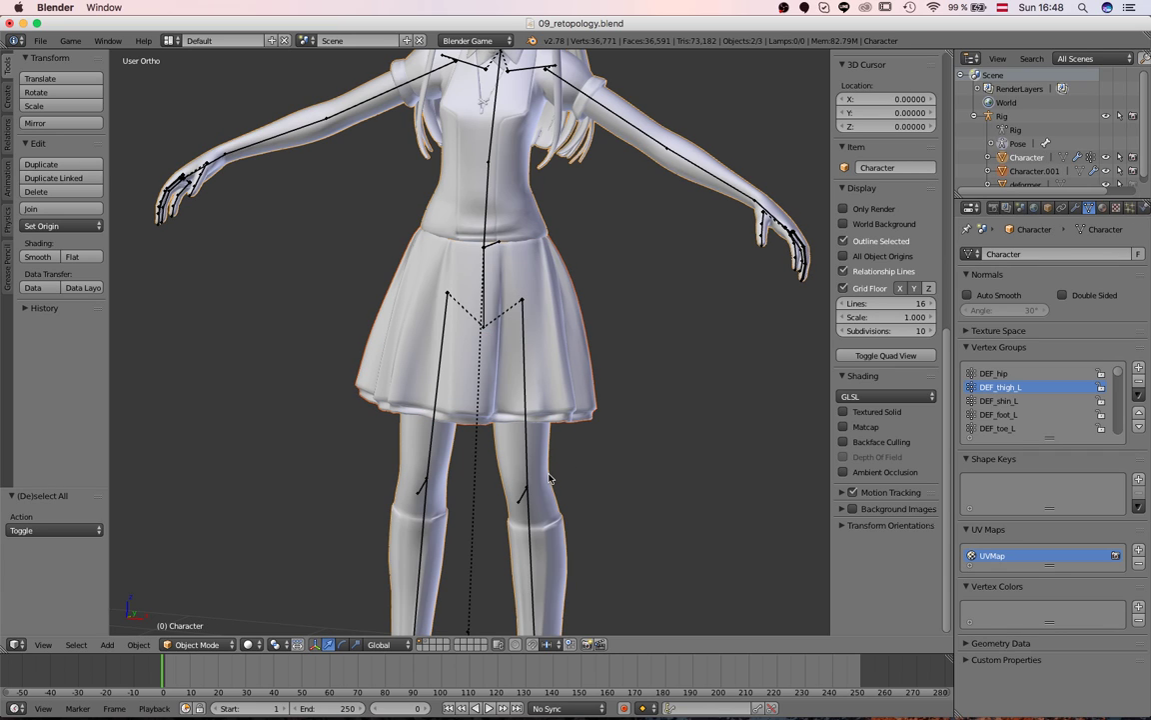
{"action": "key", "text": "a"}
Step: Test how the leg moves under the skirt by rotating the left thigh bone outward in Pose Mode
{"action": "right_click", "coordinate": [528, 441]}
{"action": "key", "text": "ctrl+Tab"}
{"action": "key", "text": "r"}
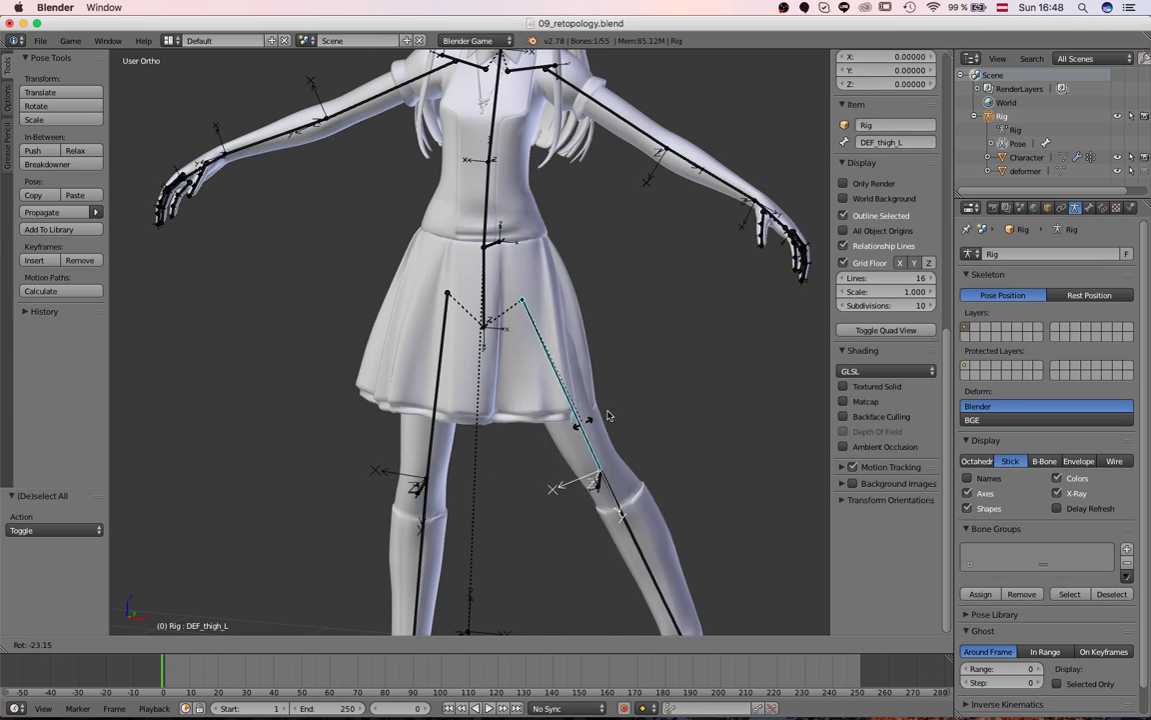
{"action": "key", "text": "Escape"}
Step: Examine the joined character and skirt in Object Mode from the front and from several angles
{"action": "key", "text": "KP_1"}
{"action": "scroll", "coordinate": [518, 325], "scroll_direction": "down", "scroll_amount": 4}
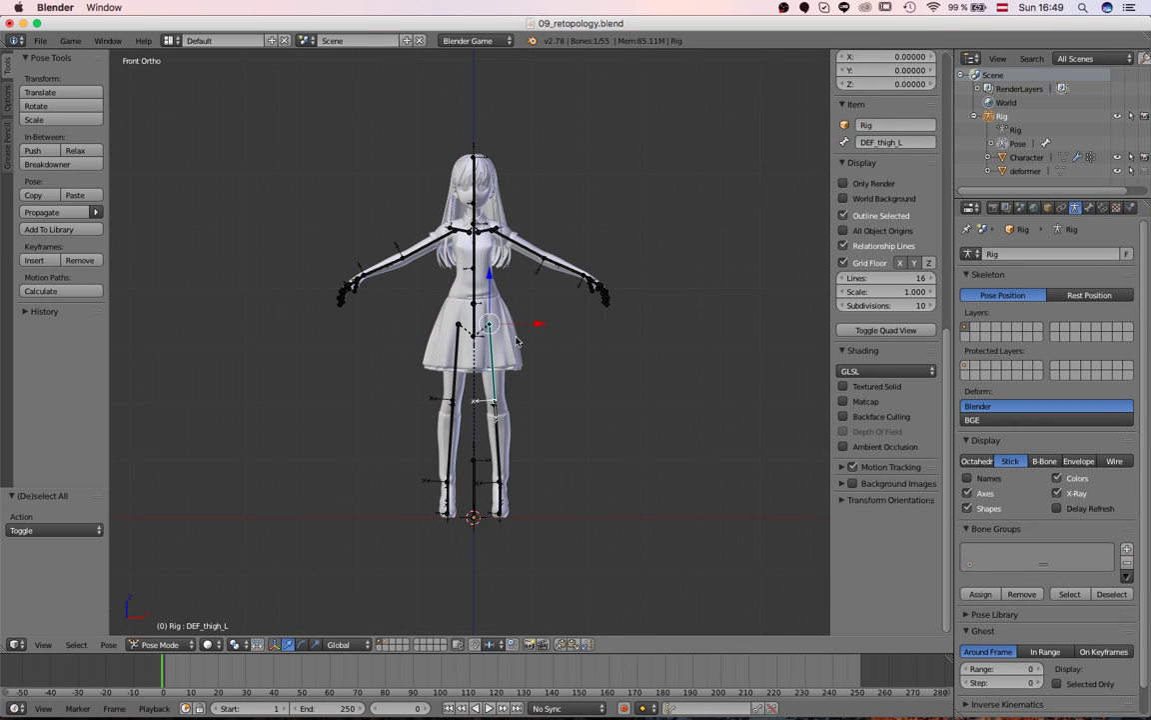
{"action": "scroll", "coordinate": [517, 325], "scroll_direction": "up", "scroll_amount": 2}
{"action": "key", "text": "ctrl+Tab"}
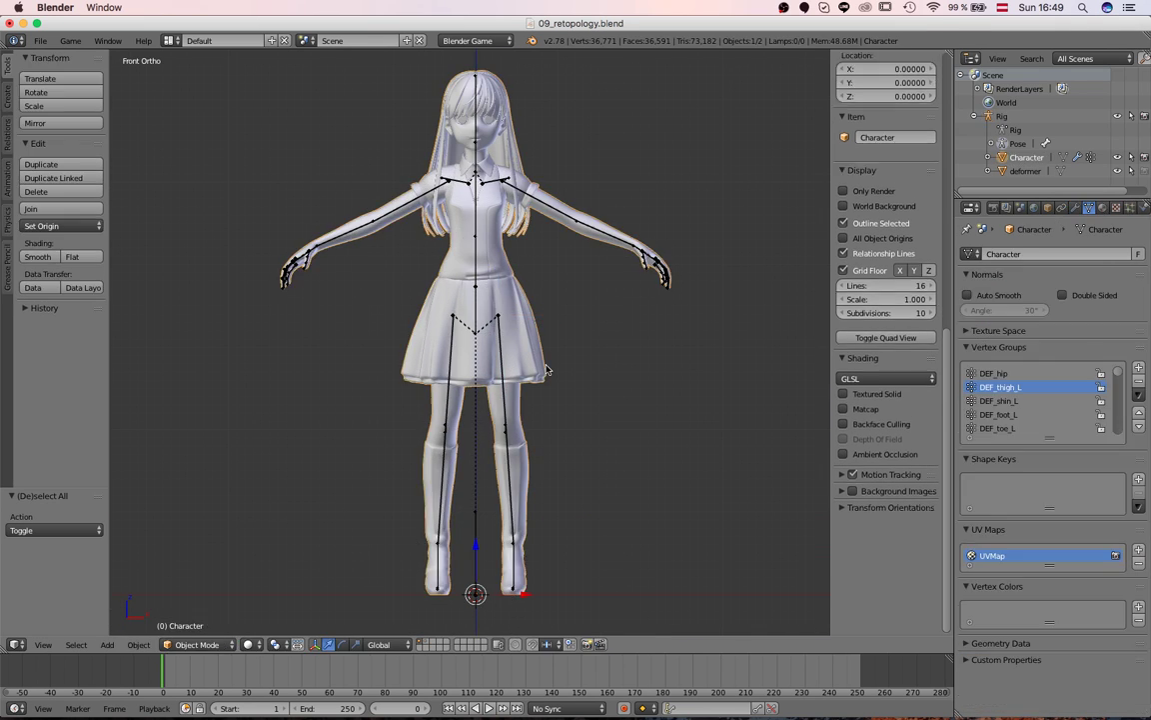
{"action": "scroll", "coordinate": [545, 367], "scroll_direction": "down", "scroll_amount": 4}
{"action": "scroll", "coordinate": [544, 368], "scroll_direction": "up", "scroll_amount": 5}
{"action": "scroll", "coordinate": [517, 399], "scroll_direction": "down", "scroll_amount": 2}
{"action": "scroll", "coordinate": [518, 399], "scroll_direction": "down", "scroll_amount": 1}
{"action": "scroll", "coordinate": [427, 265], "scroll_direction": "up", "scroll_amount": 4}
{"action": "middle_click_drag", "start_coordinate": [427, 265], "coordinate": [519, 299]}
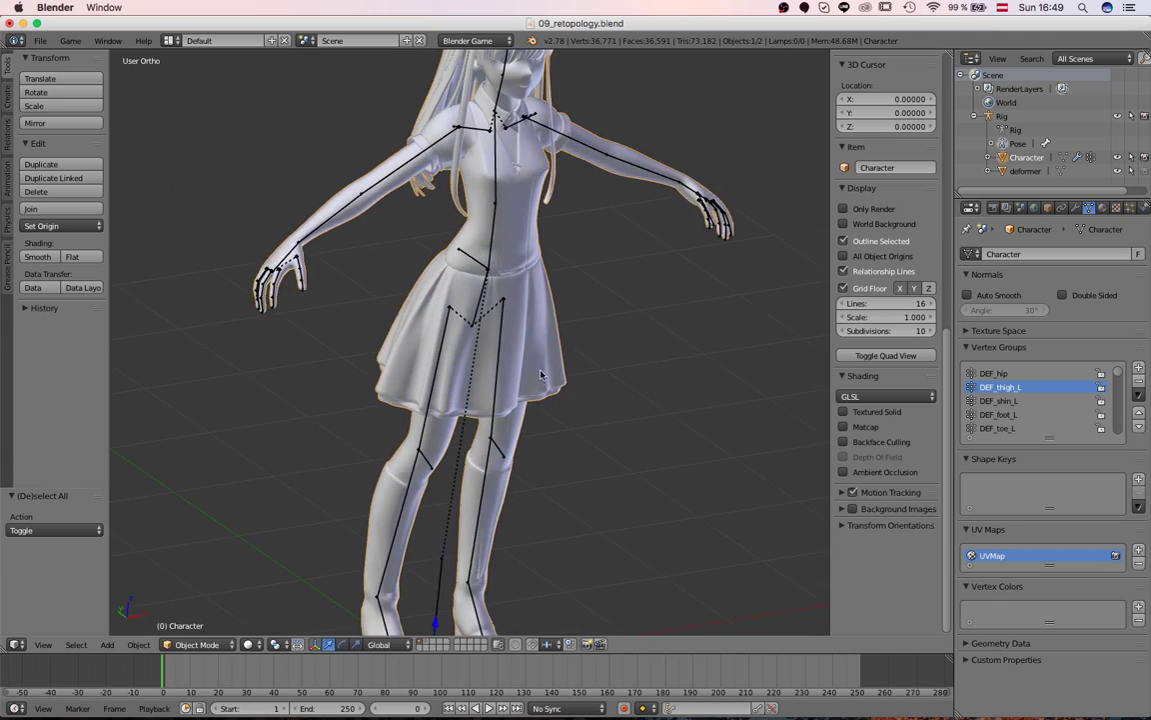
{"action": "scroll", "coordinate": [518, 299], "scroll_direction": "up", "scroll_amount": 2}
{"action": "scroll", "coordinate": [522, 291], "scroll_direction": "down", "scroll_amount": 4}
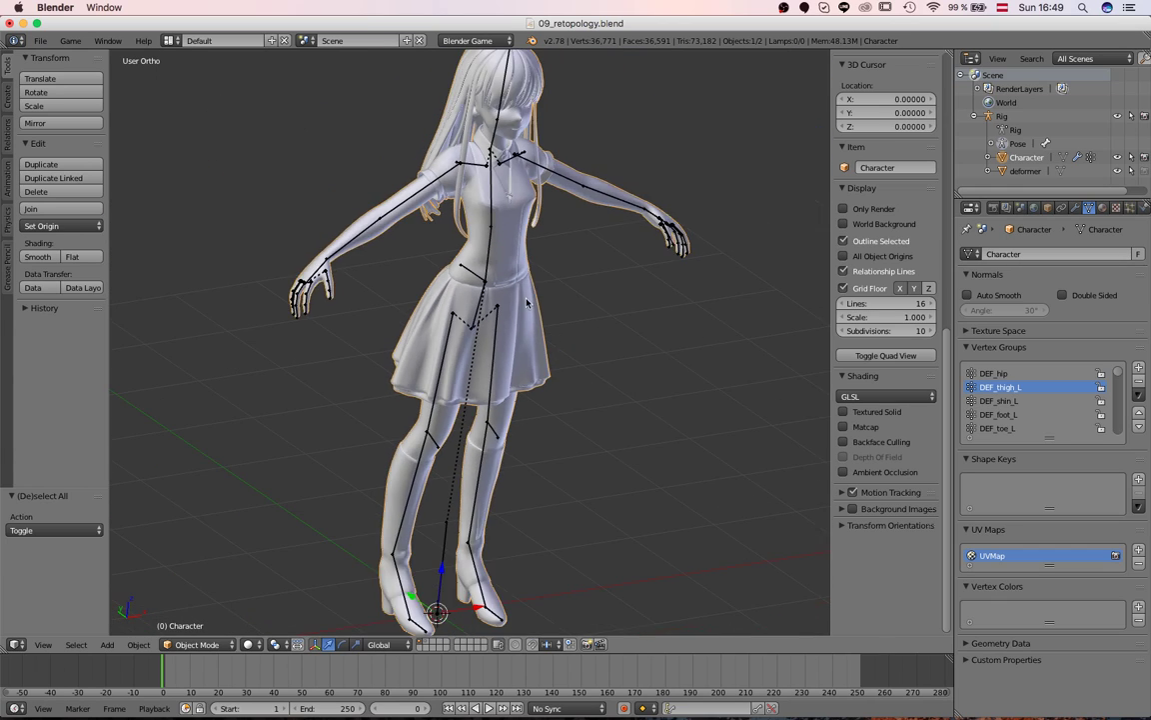
{"action": "scroll", "coordinate": [519, 303], "scroll_direction": "up", "scroll_amount": 3}
{"action": "scroll", "coordinate": [496, 364], "scroll_direction": "up", "scroll_amount": 2}
{"action": "middle_click_drag", "start_coordinate": [518, 303], "coordinate": [417, 372], "text": "shift"}
{"action": "scroll", "coordinate": [496, 365], "scroll_direction": "down", "scroll_amount": 5}
{"action": "scroll", "coordinate": [417, 371], "scroll_direction": "up", "scroll_amount": 2}
{"action": "scroll", "coordinate": [418, 372], "scroll_direction": "down", "scroll_amount": 3}
{"action": "scroll", "coordinate": [457, 342], "scroll_direction": "up", "scroll_amount": 3}
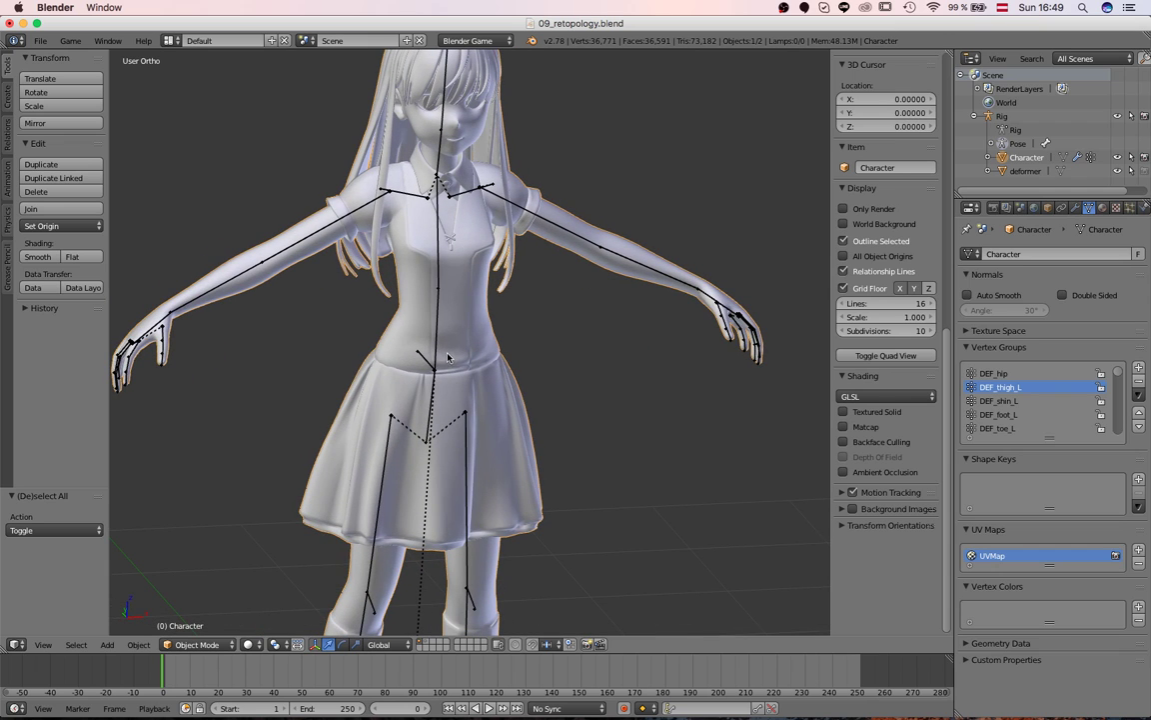
Step: Select the C_control bone at the waist and examine its placement from the front
{"action": "right_click", "coordinate": [428, 364]}
{"action": "scroll", "coordinate": [492, 377], "scroll_direction": "up", "scroll_amount": 3}
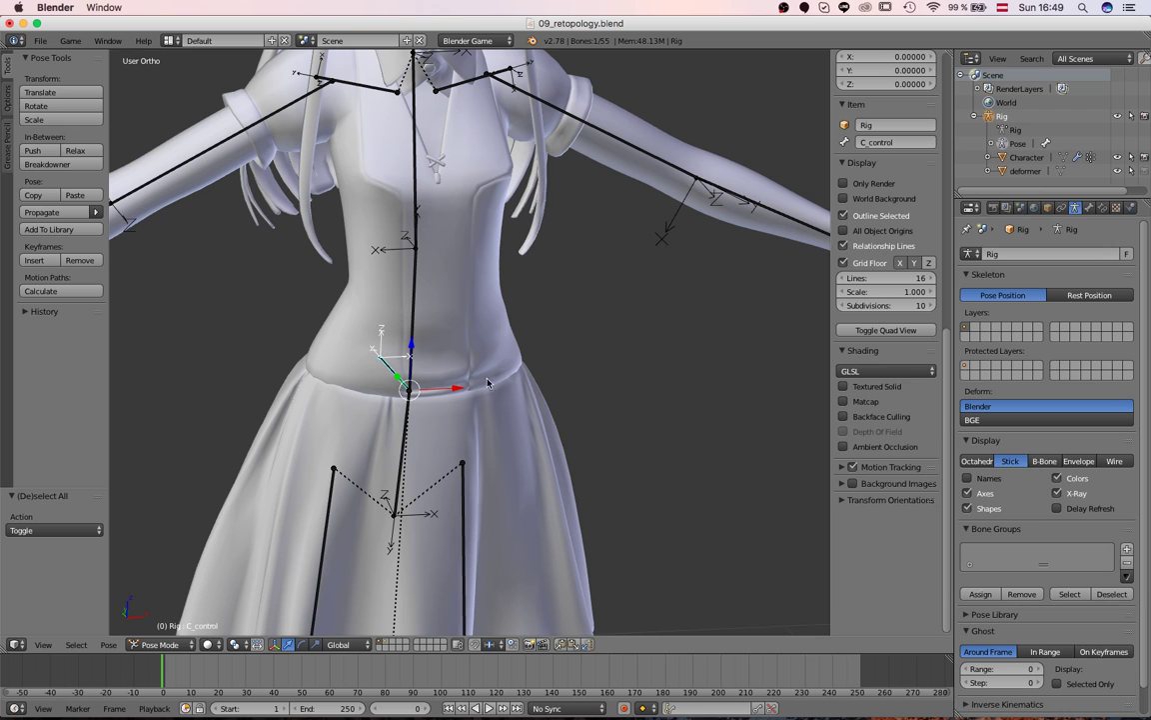
{"action": "scroll", "coordinate": [442, 342], "scroll_direction": "down", "scroll_amount": 2}
{"action": "scroll", "coordinate": [440, 273], "scroll_direction": "up", "scroll_amount": 4}
{"action": "scroll", "coordinate": [432, 300], "scroll_direction": "down", "scroll_amount": 6}
{"action": "middle_click_drag", "start_coordinate": [465, 403], "coordinate": [478, 398]}
{"action": "key", "text": "KP_1"}
{"action": "middle_click_drag", "start_coordinate": [429, 349], "coordinate": [391, 351]}
{"action": "key", "text": "KP_1"}
{"action": "middle_click_drag", "start_coordinate": [415, 412], "coordinate": [425, 390], "text": "shift"}
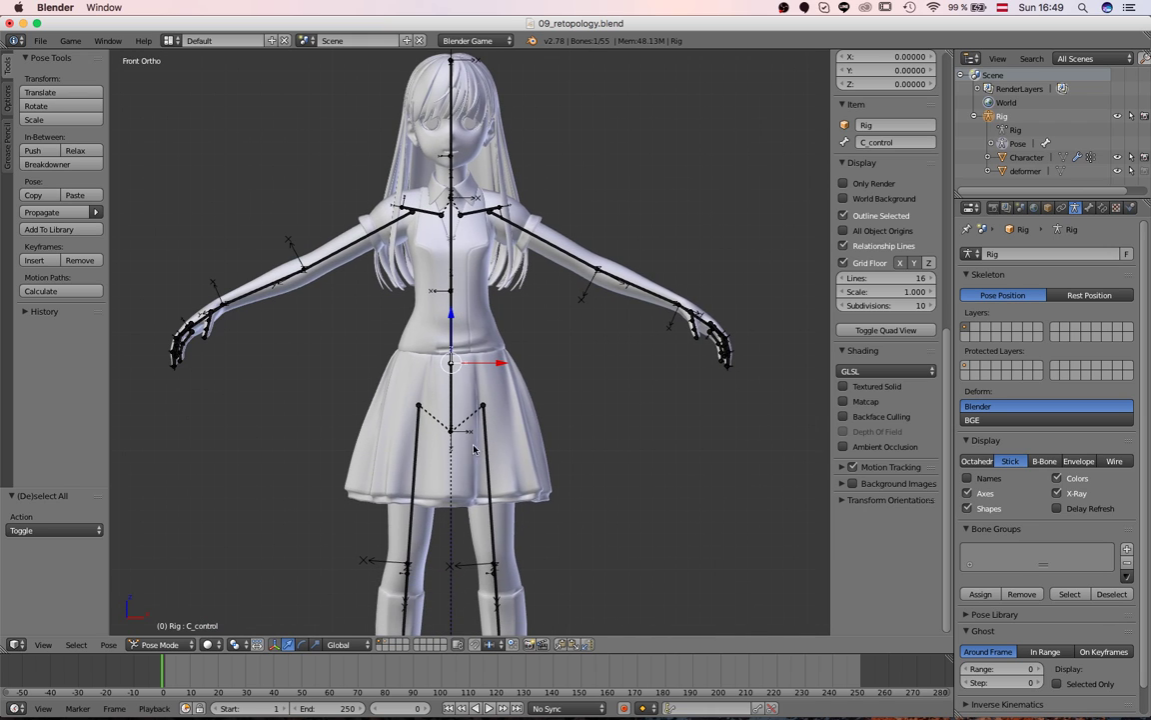
Step: Show layer 11, add a UV sphere at the origin, and enter Edit Mode on it
{"action": "key", "text": "alt+1"}
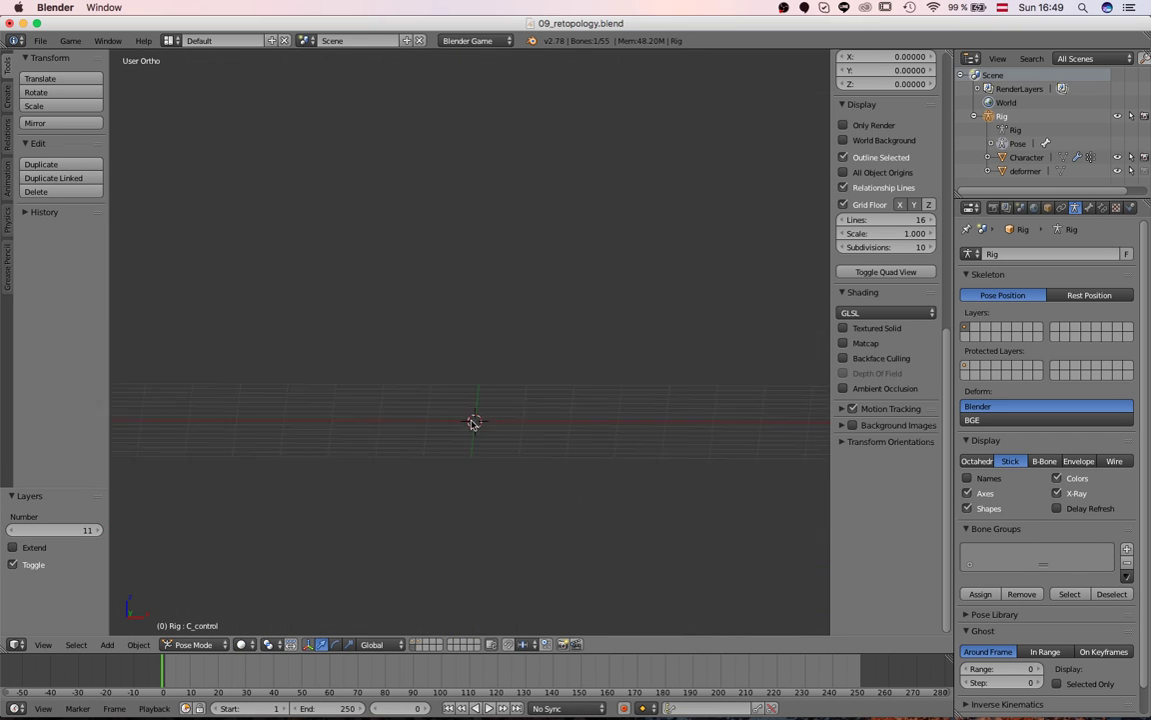
{"action": "key", "text": "shift+a"}
{"action": "mouse_move", "coordinate": [482, 372]}
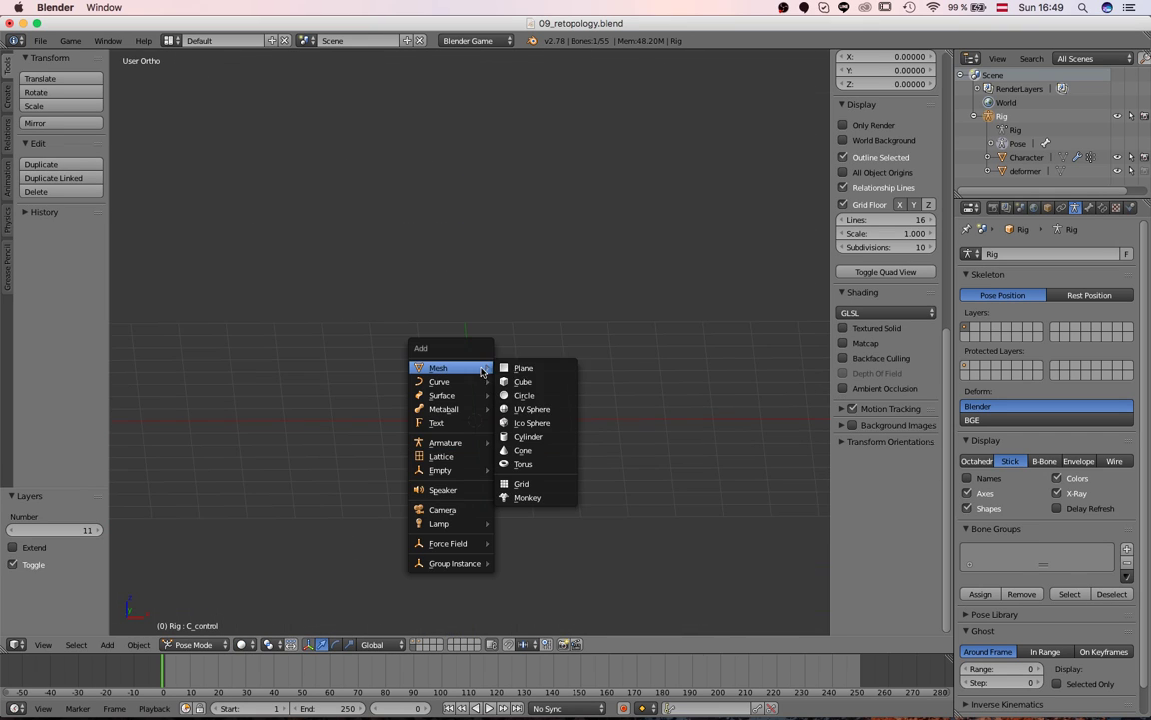
{"action": "left_click", "coordinate": [524, 410]}
{"action": "key", "text": "KP_Decimal"}
{"action": "key", "text": "Tab"}
{"action": "middle_click_drag", "start_coordinate": [522, 458], "coordinate": [534, 425]}
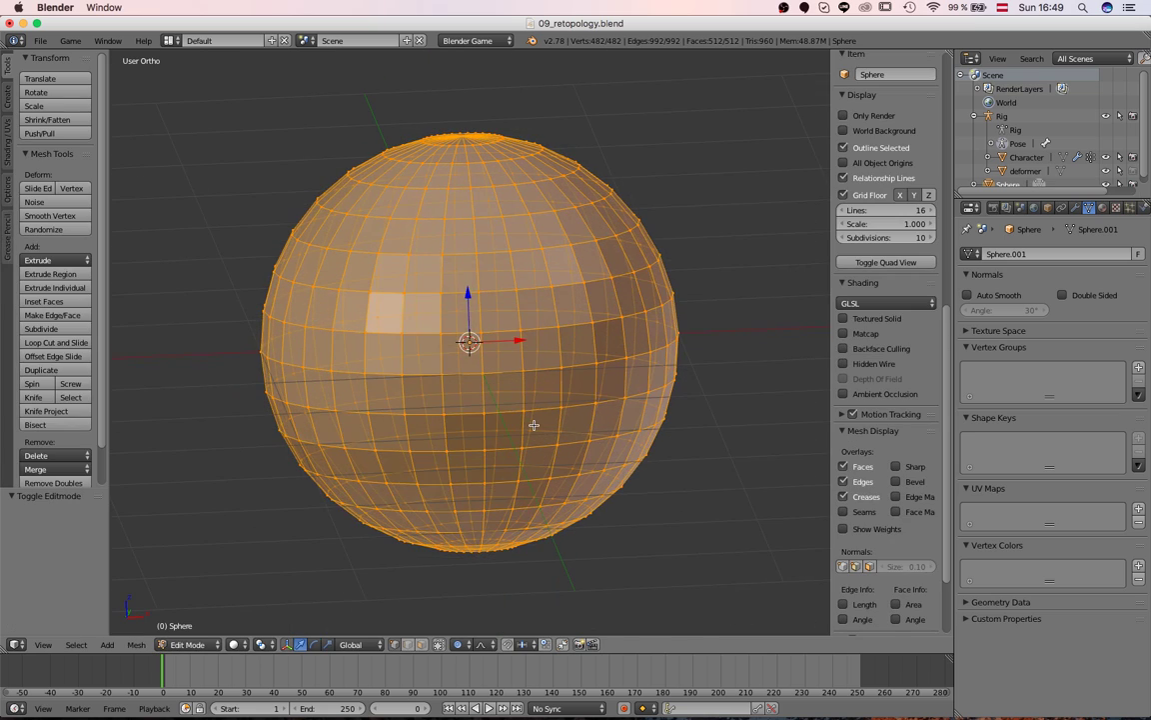
Step: Duplicate the sphere, shrink the copy, and place it on the upper surface of the large sphere
{"action": "key", "text": "shift+d"}
{"action": "right_click", "coordinate": [699, 413]}
{"action": "key", "text": "s"}
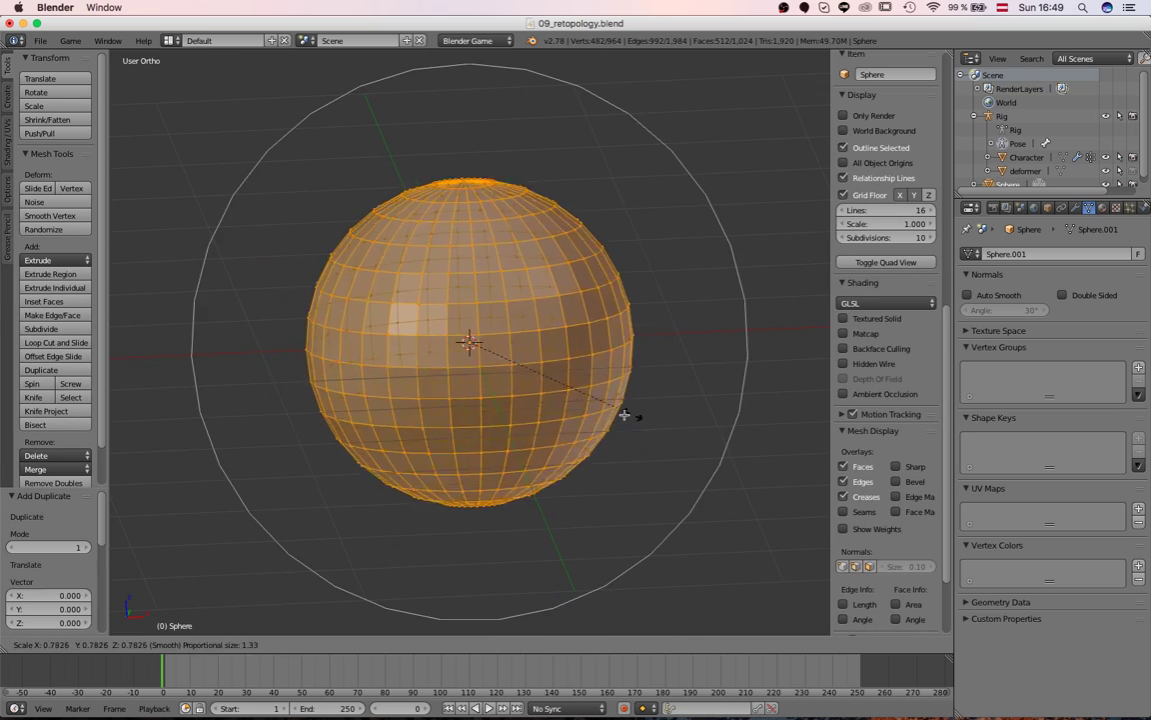
{"action": "right_click", "coordinate": [597, 418]}
{"action": "key", "text": "s"}
{"action": "left_click", "coordinate": [608, 420]}
{"action": "key", "text": "g"}
{"action": "left_click", "coordinate": [451, 298]}
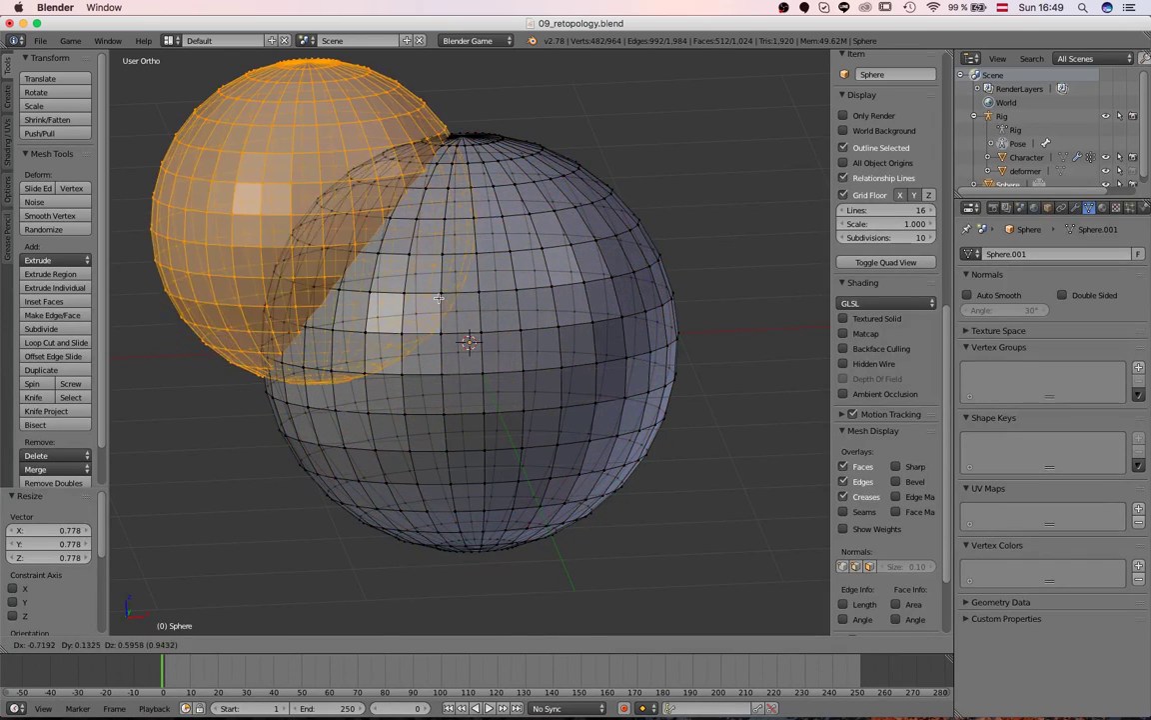
{"action": "key", "text": "s"}
{"action": "left_click", "coordinate": [332, 263]}
{"action": "key", "text": "g"}
{"action": "left_click", "coordinate": [327, 251]}
Step: Duplicate the small sphere around the large one, with three on top and two on the side, and return to Object Mode
{"action": "middle_click_drag", "start_coordinate": [327, 252], "coordinate": [455, 374]}
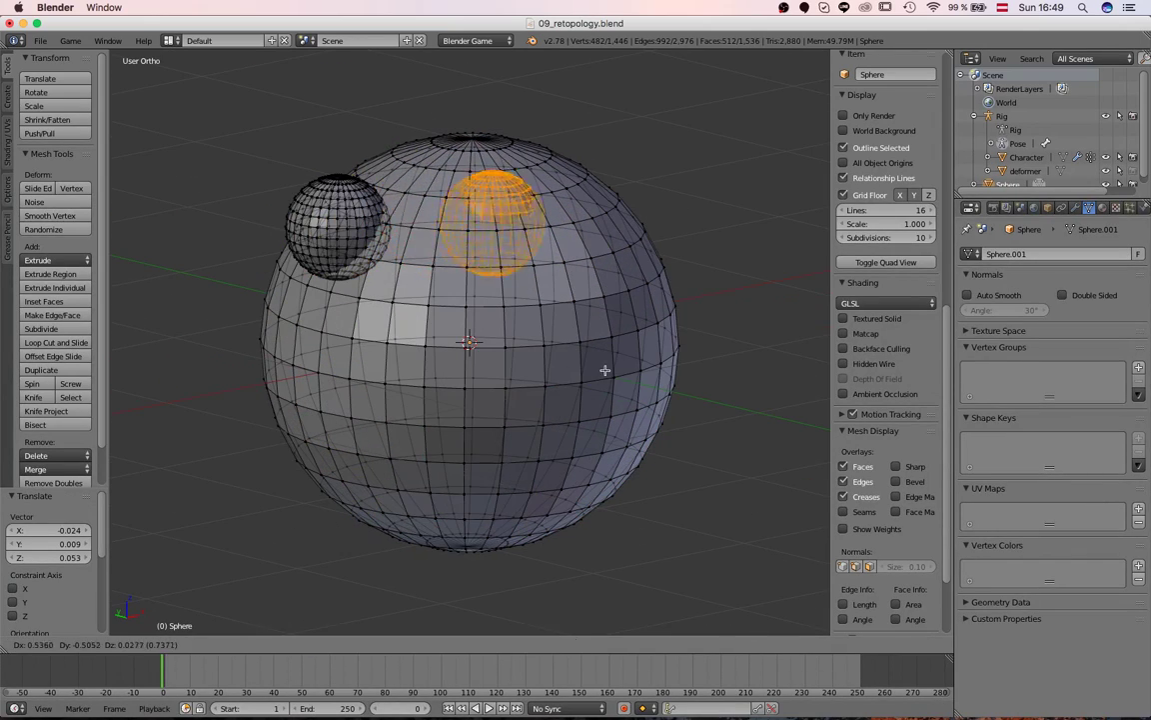
{"action": "key", "text": "shift+d"}
{"action": "left_click", "coordinate": [514, 310]}
{"action": "key", "text": "shift+d"}
{"action": "left_click", "coordinate": [790, 463]}
{"action": "key", "text": "shift+d"}
{"action": "left_click", "coordinate": [793, 533]}
{"action": "key", "text": "Tab"}
{"action": "scroll", "coordinate": [642, 419], "scroll_direction": "down", "scroll_amount": 2}
Step: Add a cube with a radius of 1.000 at the origin around the large sphere
{"action": "middle_click_drag", "start_coordinate": [560, 404], "coordinate": [606, 408]}
{"action": "key", "text": "ctrl+KP_3"}
{"action": "key", "text": "shift+a"}
{"action": "left_click", "coordinate": [599, 398]}
{"action": "key", "text": "x"}
{"action": "left_click", "coordinate": [592, 370]}
{"action": "key", "text": "shift+a"}
{"action": "mouse_move", "coordinate": [593, 369]}
{"action": "left_click", "coordinate": [627, 380]}
{"action": "key", "text": "s"}
{"action": "right_click", "coordinate": [635, 374]}
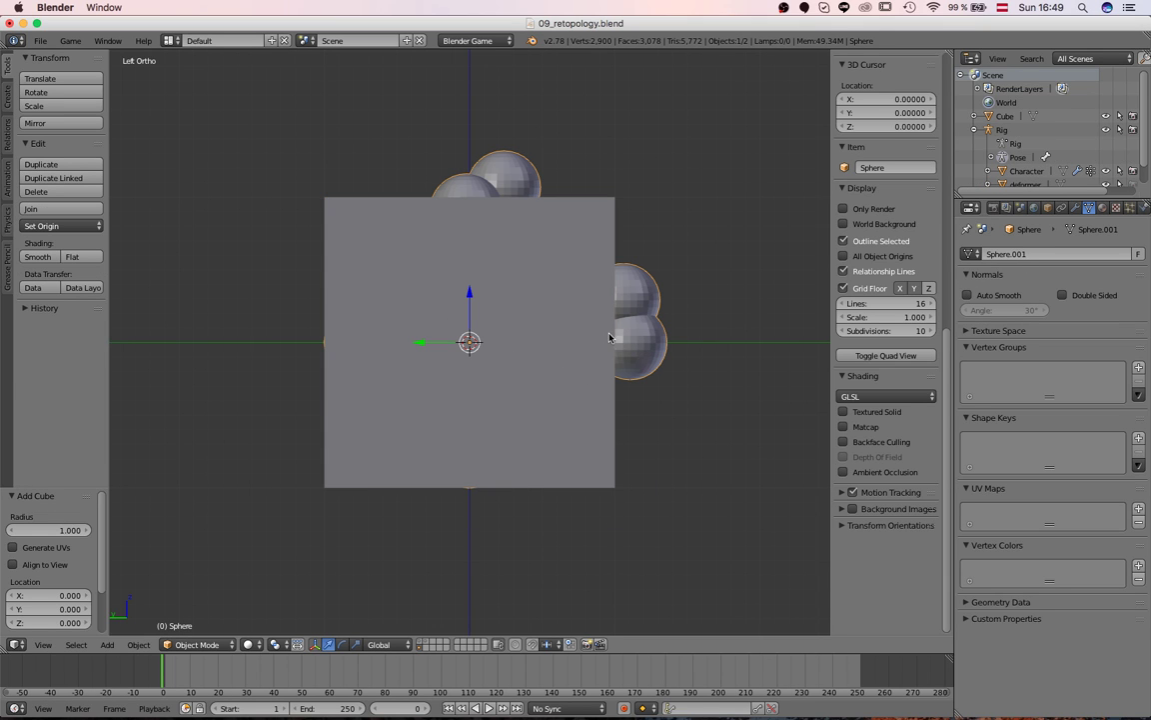
Step: Add a Mesh Deform modifier to the spheres with Cube as its object and a precision of 4, and bind it
{"action": "key", "text": "z"}
{"action": "left_click", "coordinate": [1074, 207]}
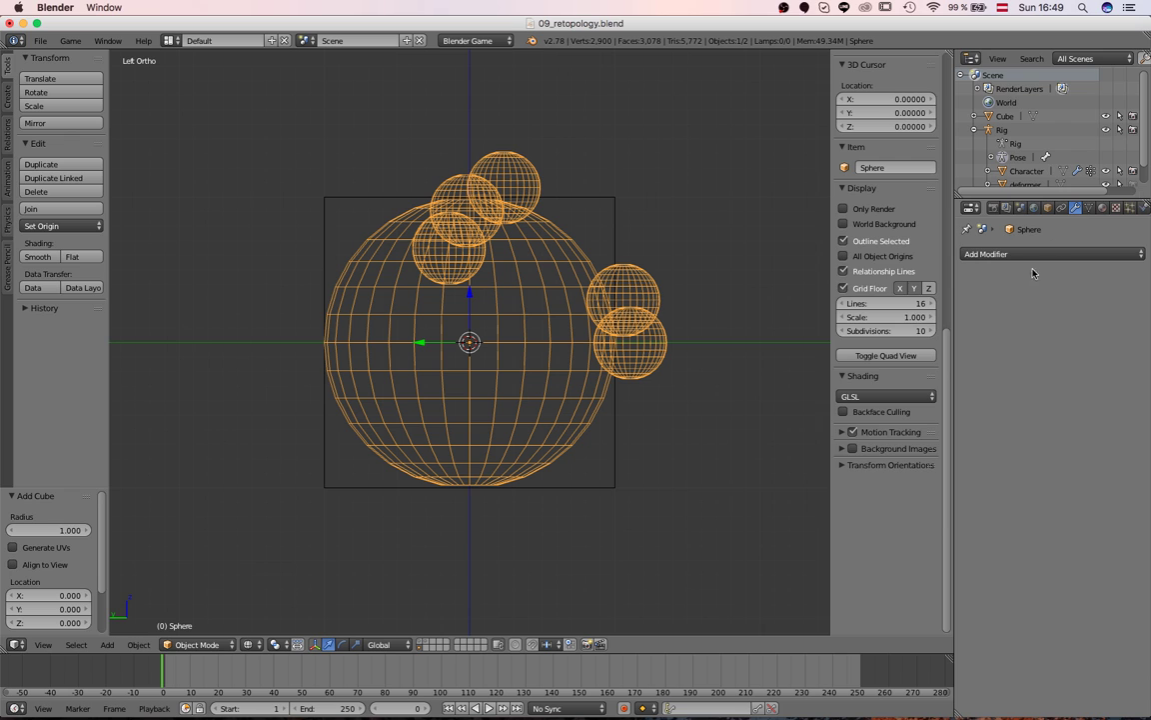
{"action": "left_click", "coordinate": [1026, 255]}
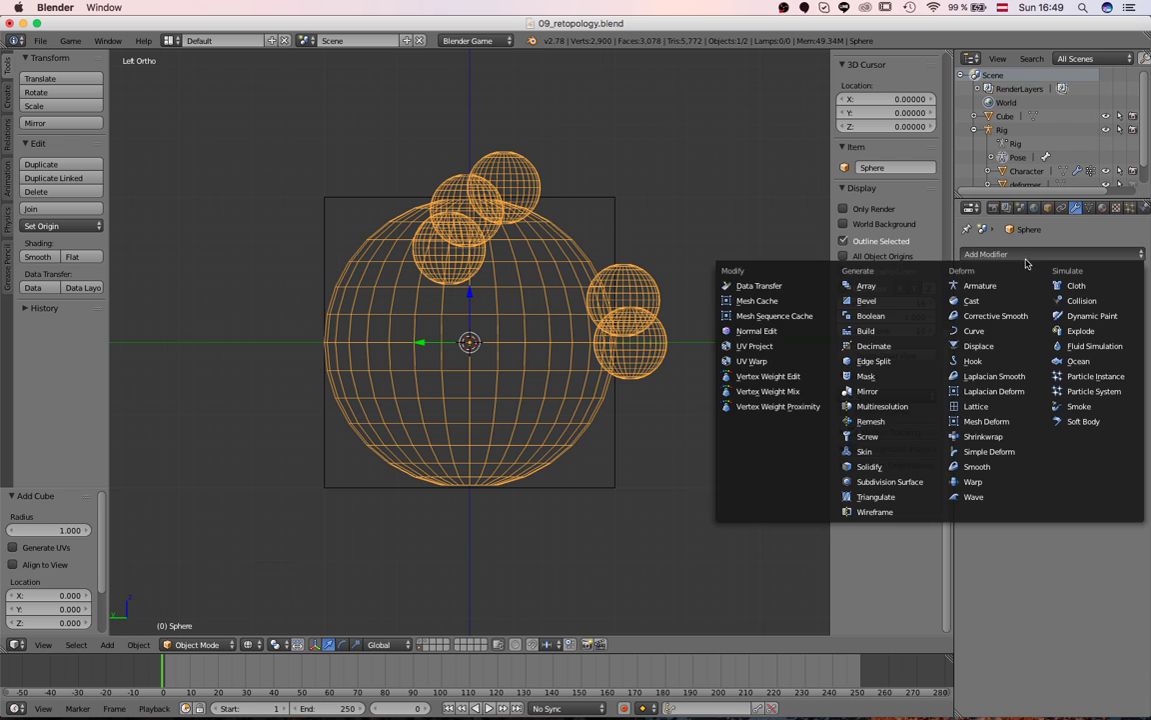
{"action": "left_click", "coordinate": [995, 423]}
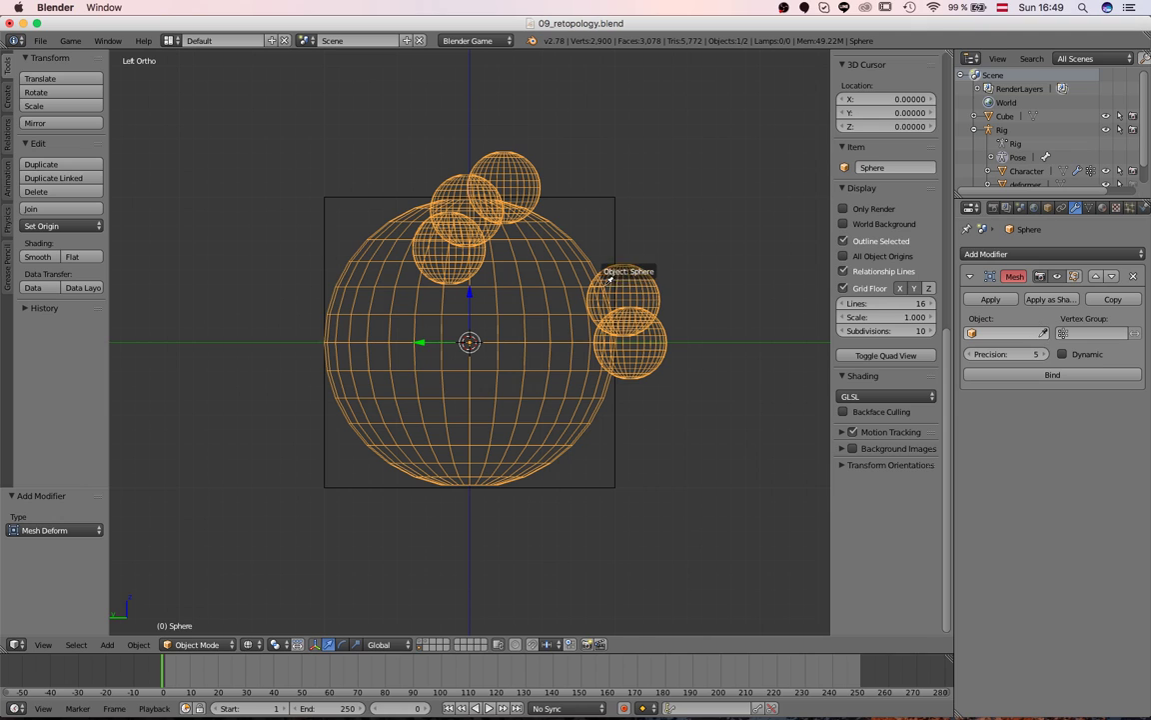
{"action": "right_click", "coordinate": [604, 225]}
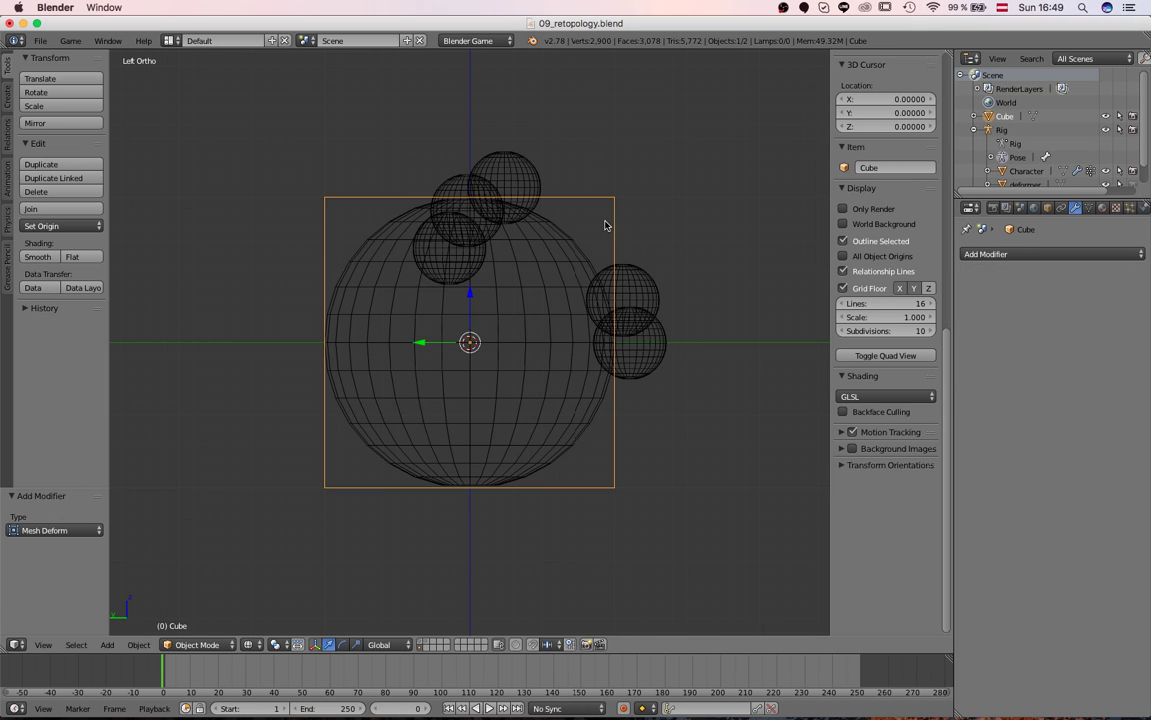
{"action": "right_click", "coordinate": [522, 302]}
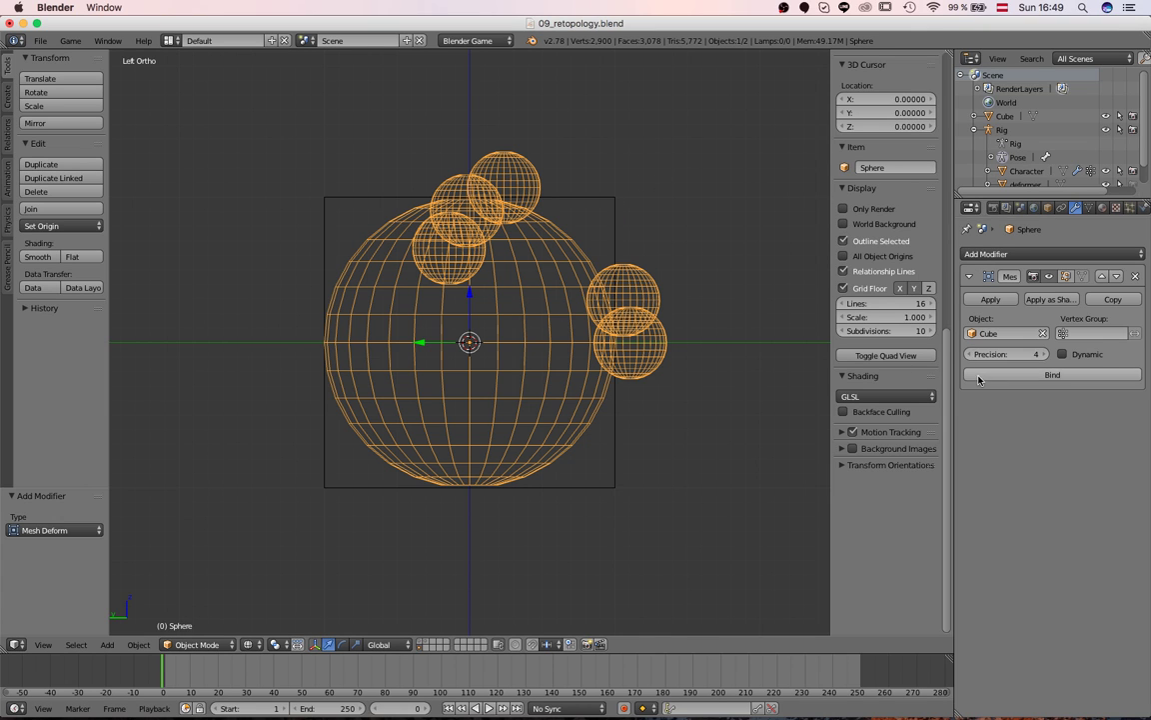
Step: Try moving the cube's upper corner vertex in Edit Mode to test how the bound spheres deform
{"action": "right_click", "coordinate": [619, 206]}
{"action": "middle_click_drag", "start_coordinate": [622, 207], "coordinate": [593, 226]}
{"action": "key", "text": "Tab"}
{"action": "right_click", "coordinate": [650, 188]}
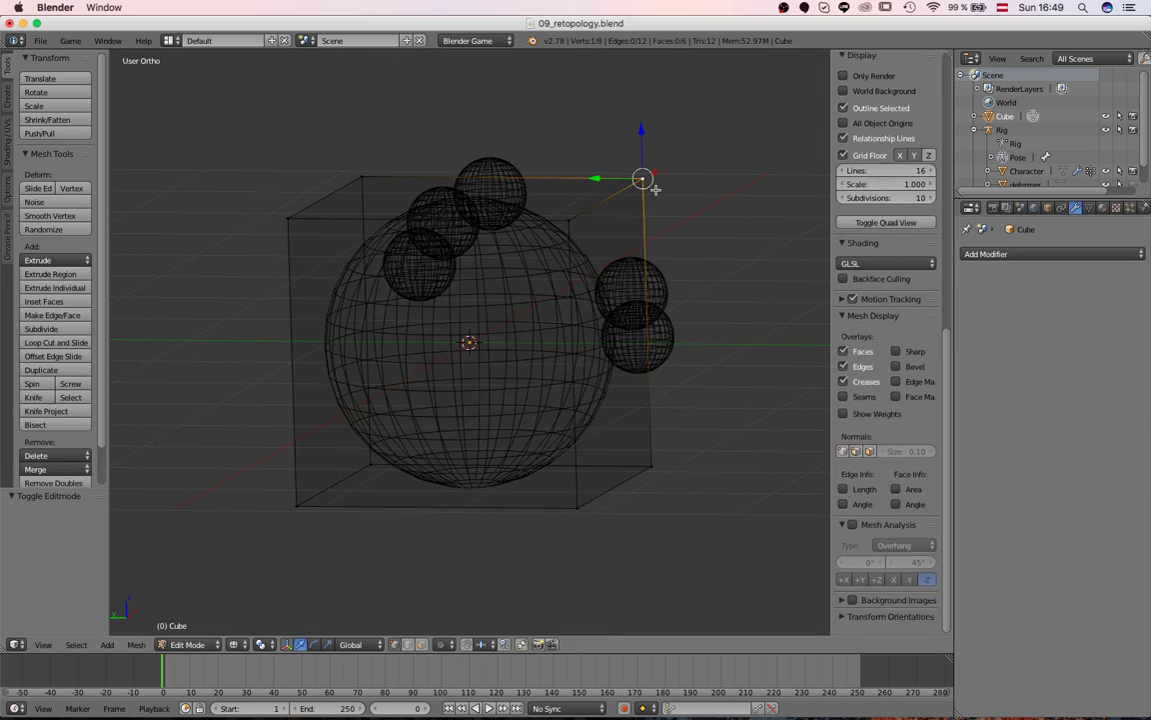
{"action": "key", "text": "g"}
{"action": "left_click", "coordinate": [631, 210]}
{"action": "key", "text": "z"}
{"action": "key", "text": "g"}
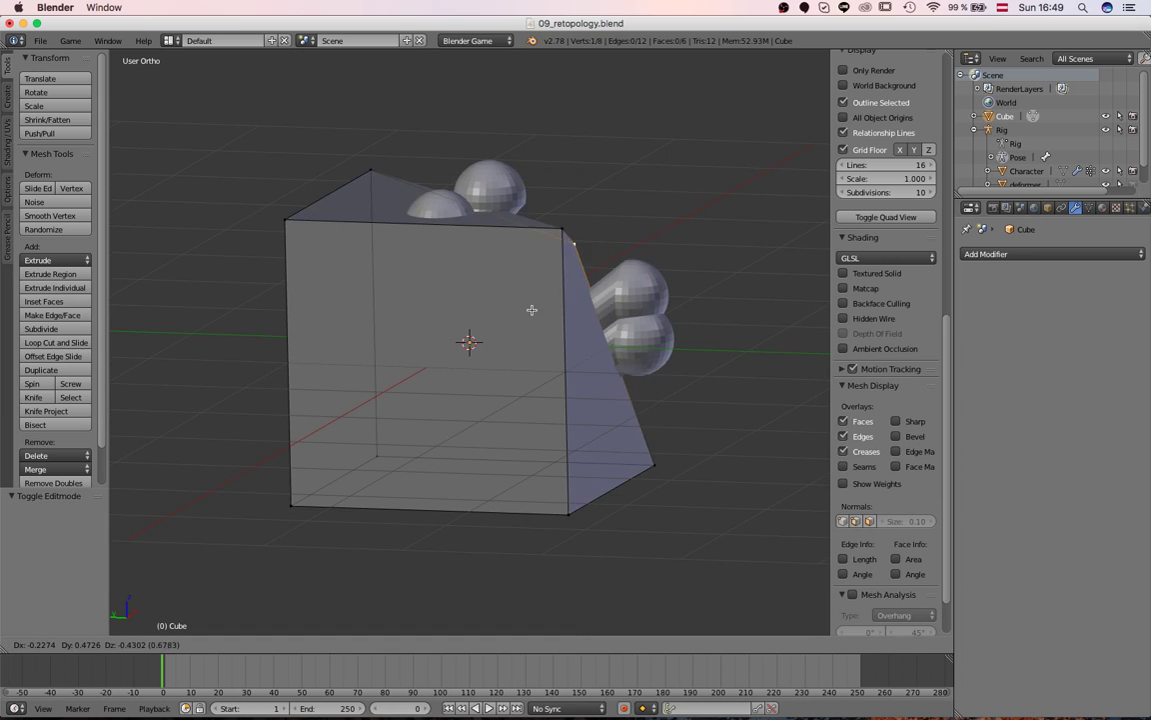
{"action": "right_click", "coordinate": [611, 162]}
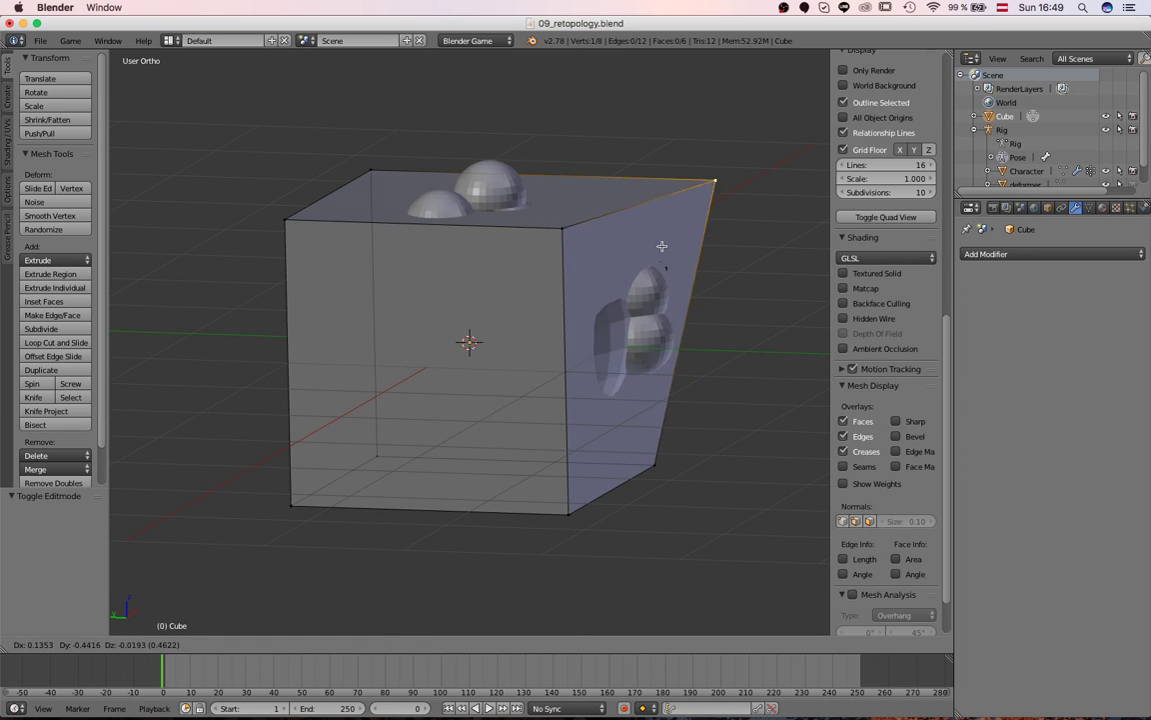
Step: Try moving the spheres object in Object Mode and the cube's corner vertex in Edit Mode
{"action": "key", "text": "Tab"}
{"action": "right_click", "coordinate": [638, 312]}
{"action": "key", "text": "g"}
{"action": "right_click", "coordinate": [661, 214]}
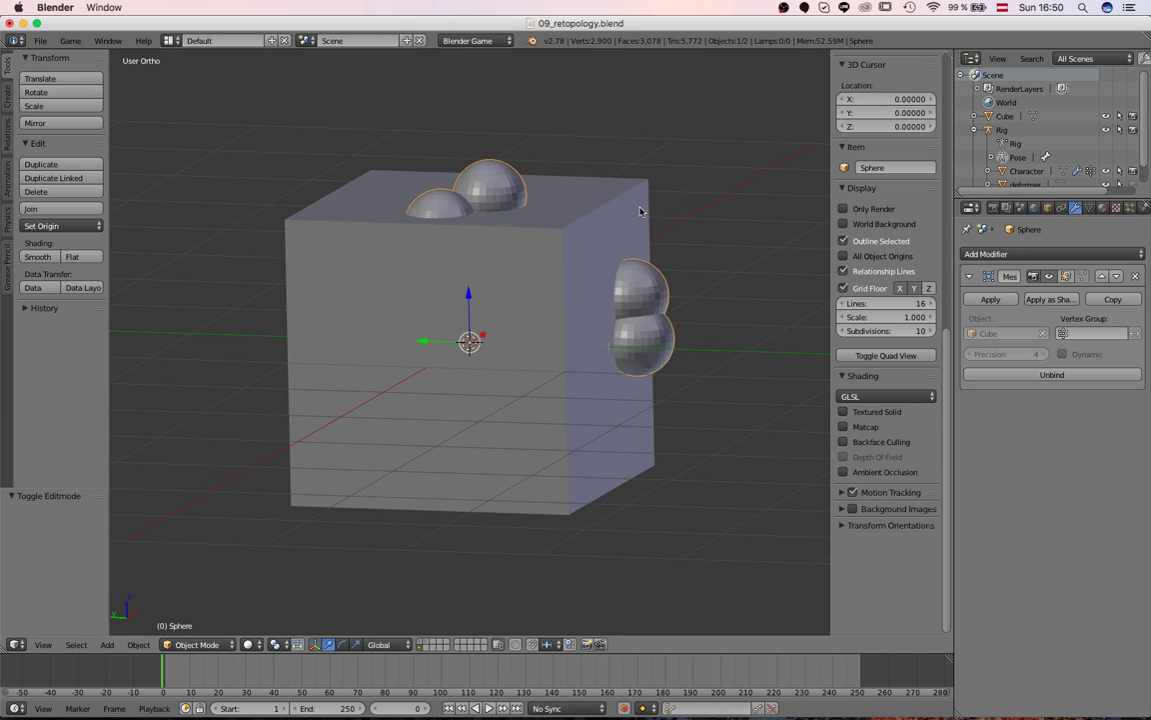
{"action": "right_click", "coordinate": [639, 208]}
{"action": "key", "text": "Tab"}
{"action": "key", "text": "g"}
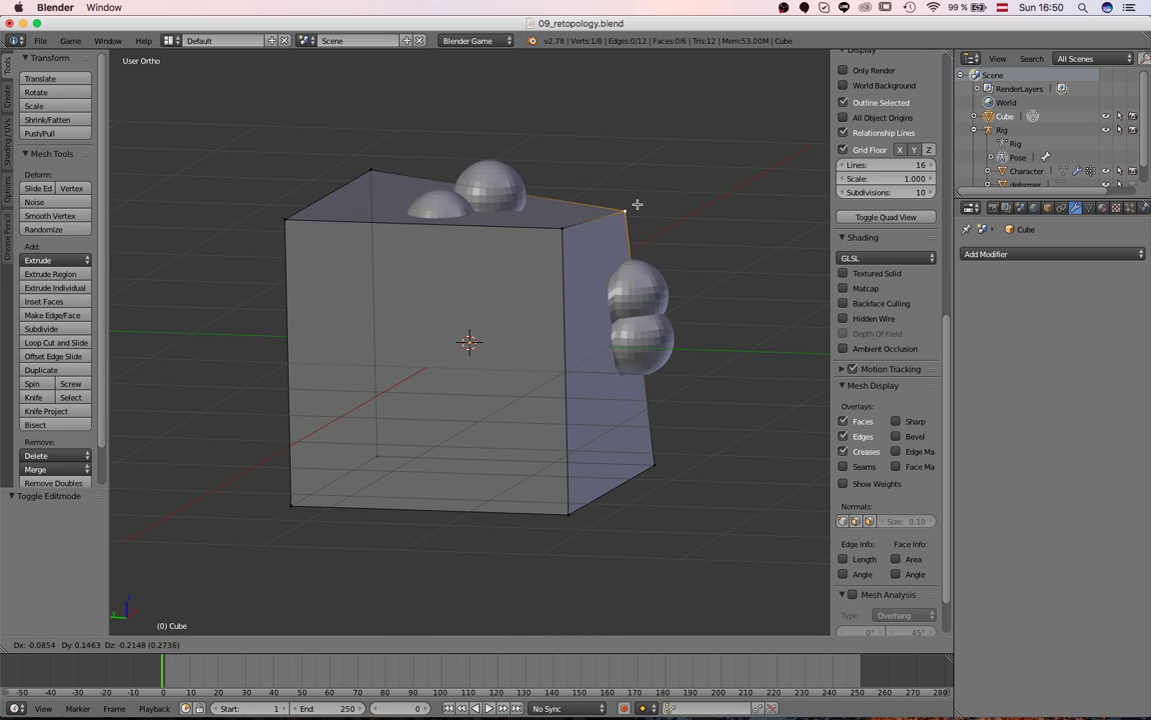
{"action": "key", "text": "Escape"}
{"action": "middle_click_drag", "start_coordinate": [546, 211], "coordinate": [623, 249]}
{"action": "key", "text": "Tab"}
Step: Scale the spheres object to about 0.678 and move it about 0.033 in Y and -0.028 in Z inside the cube
{"action": "right_click", "coordinate": [580, 332]}
{"action": "key", "text": "ctrl+KP_3"}
{"action": "key", "text": "s"}
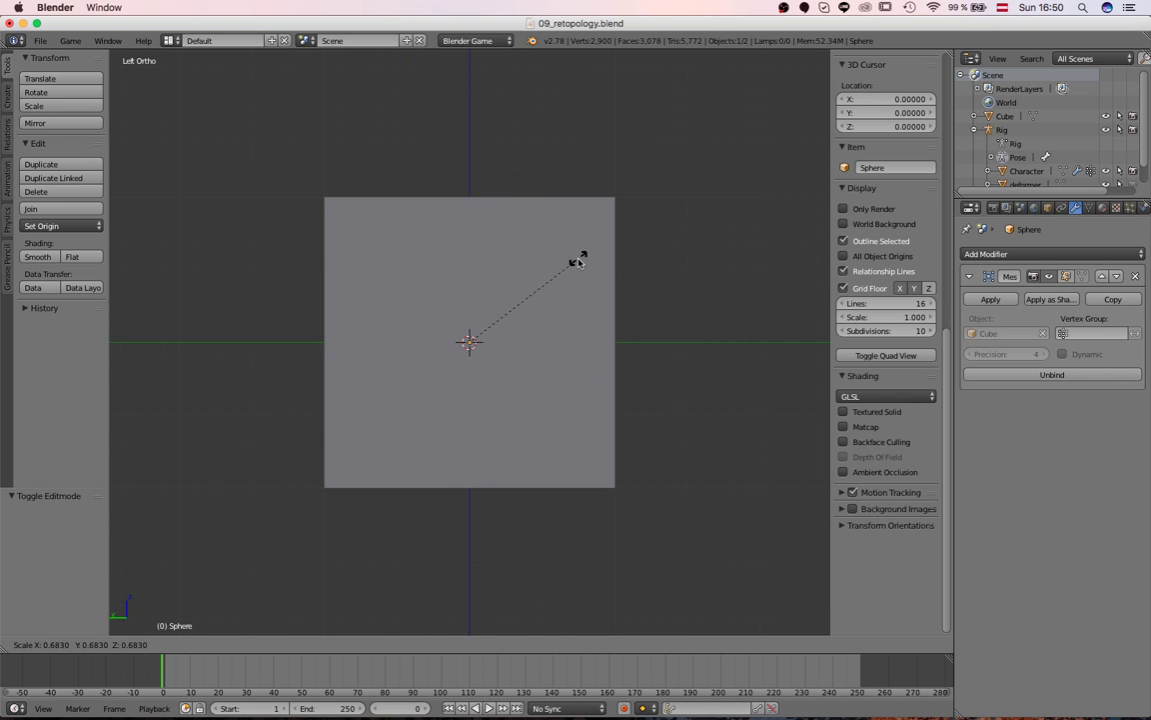
{"action": "left_click", "coordinate": [560, 264]}
{"action": "key", "text": "z"}
{"action": "key", "text": "z"}
{"action": "key", "text": "g"}
{"action": "left_click", "coordinate": [543, 279]}
{"action": "key", "text": "z"}
{"action": "key", "text": "z"}
Step: Set the cube's Maximum Draw Type to Wire
{"action": "right_click", "coordinate": [630, 213]}
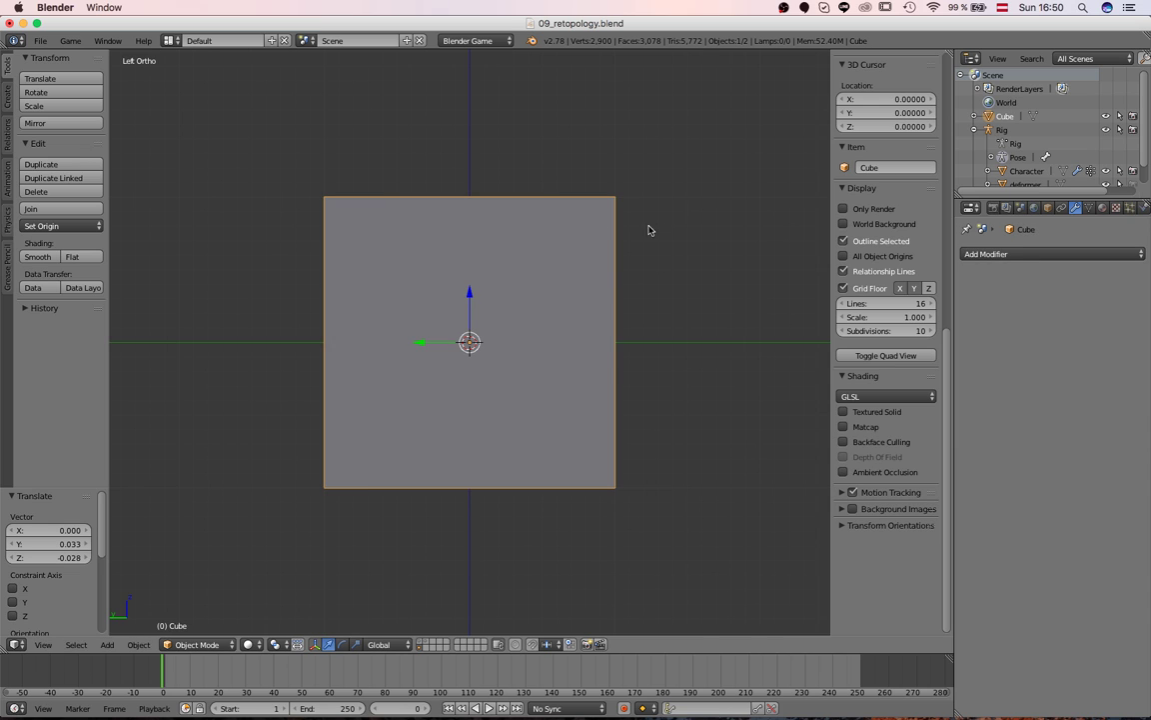
{"action": "left_click", "coordinate": [1132, 207]}
{"action": "left_click", "coordinate": [1047, 207]}
{"action": "left_click", "coordinate": [990, 627]}
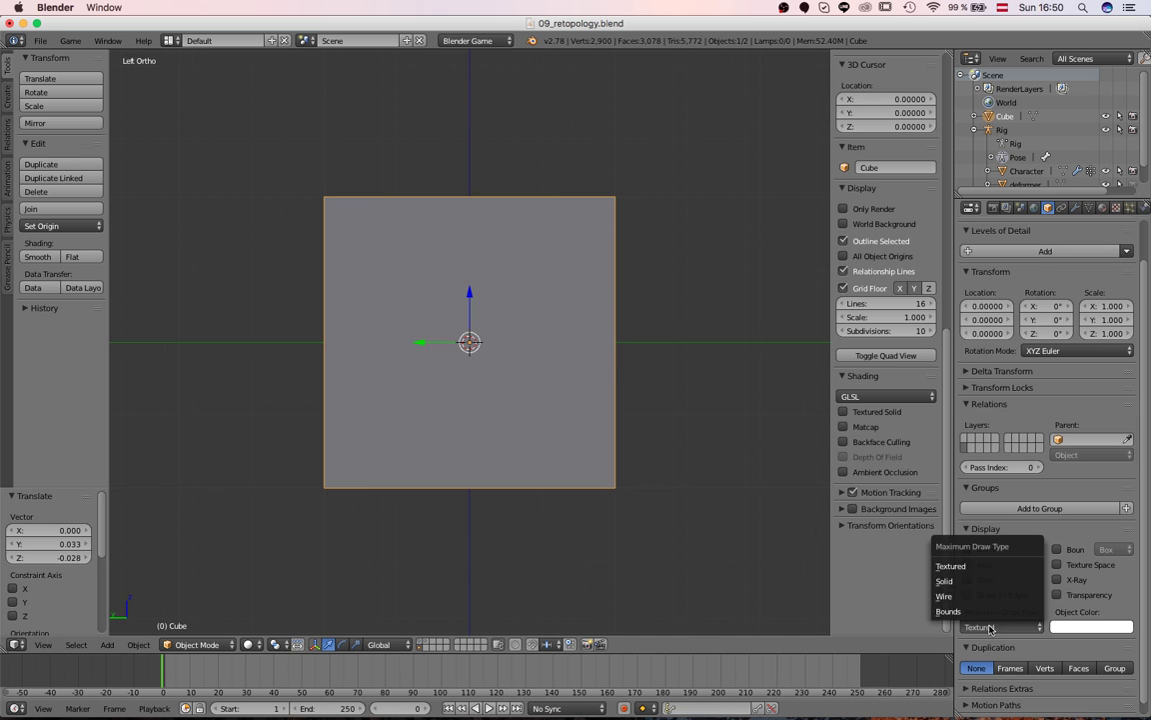
{"action": "left_click", "coordinate": [989, 597]}
{"action": "middle_click_drag", "start_coordinate": [644, 311], "coordinate": [553, 348]}
Step: Unbind the spheres' Mesh Deform modifier and bind it again to the cube
{"action": "right_click", "coordinate": [553, 340]}
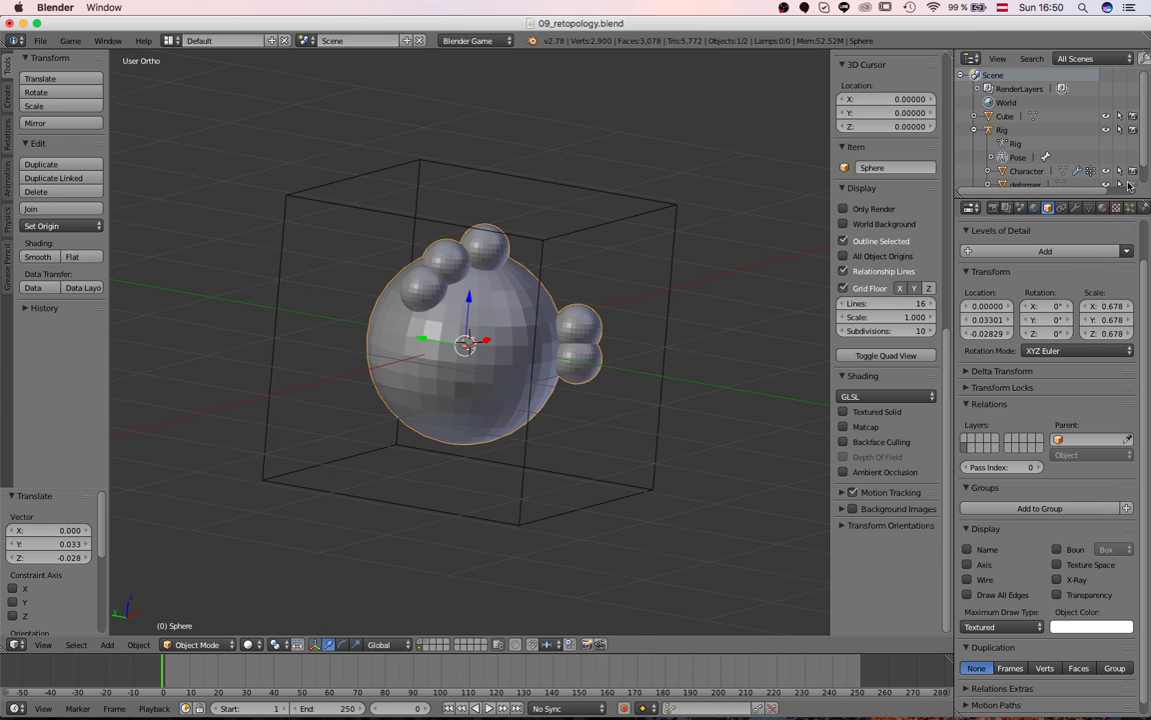
{"action": "left_click", "coordinate": [1076, 208]}
{"action": "left_click", "coordinate": [1019, 374]}
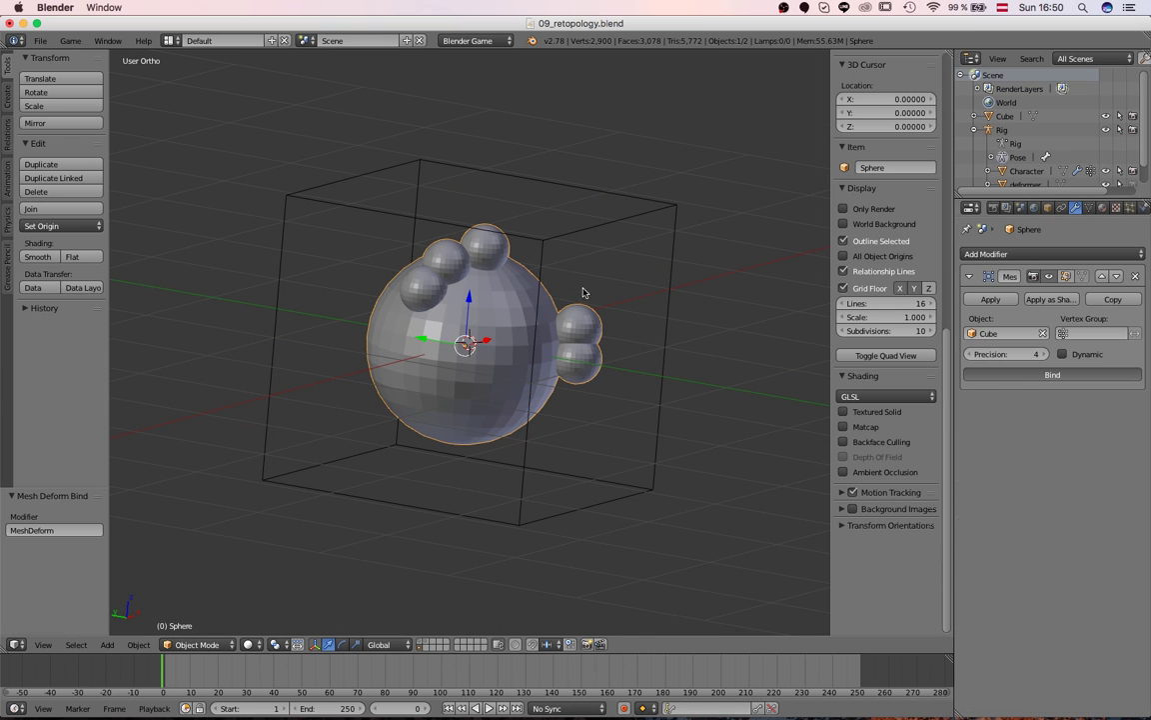
Step: Test the mesh deformation of the enclosed spheres by moving several corner vertices of the cube in Edit Mode
{"action": "right_click", "coordinate": [622, 213]}
{"action": "key", "text": "Tab"}
{"action": "key", "text": "g"}
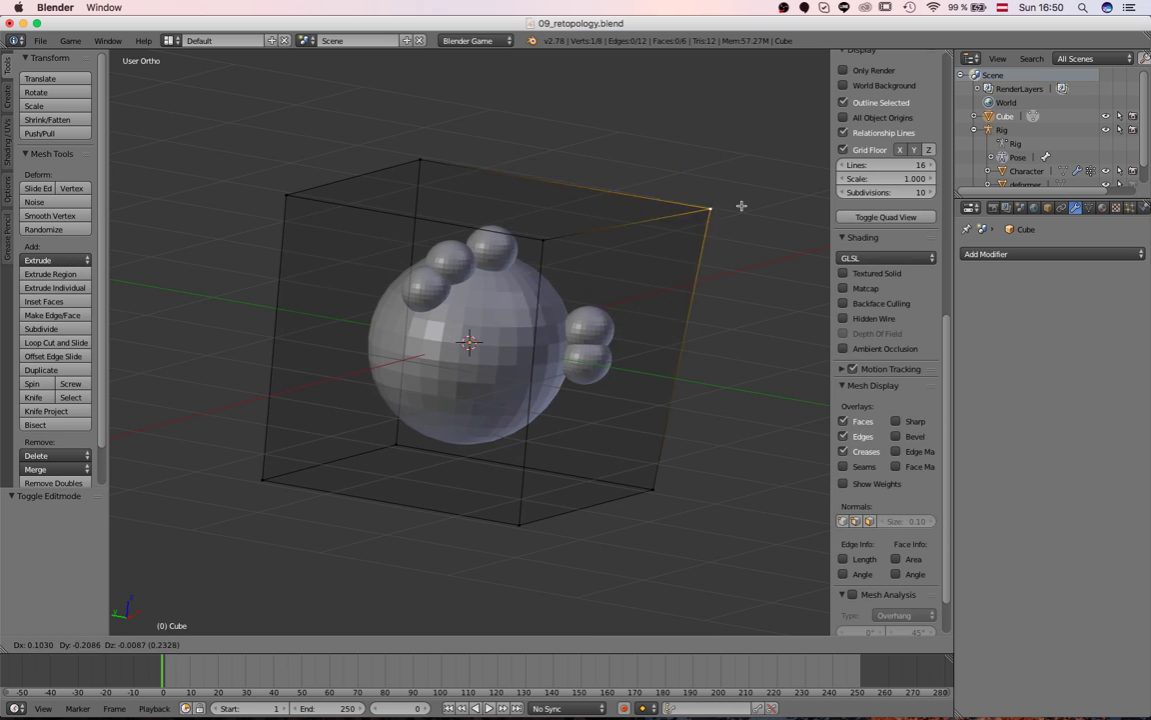
{"action": "right_click", "coordinate": [739, 183]}
{"action": "right_click", "coordinate": [416, 146]}
{"action": "key", "text": "g"}
{"action": "right_click", "coordinate": [559, 240]}
{"action": "key", "text": "g"}
{"action": "right_click", "coordinate": [533, 277]}
Step: Delete the cube and add a single-bone armature lowered along Z to about -0.883
{"action": "key", "text": "Tab"}
{"action": "key", "text": "x"}
{"action": "left_click", "coordinate": [570, 233]}
{"action": "key", "text": "shift+a"}
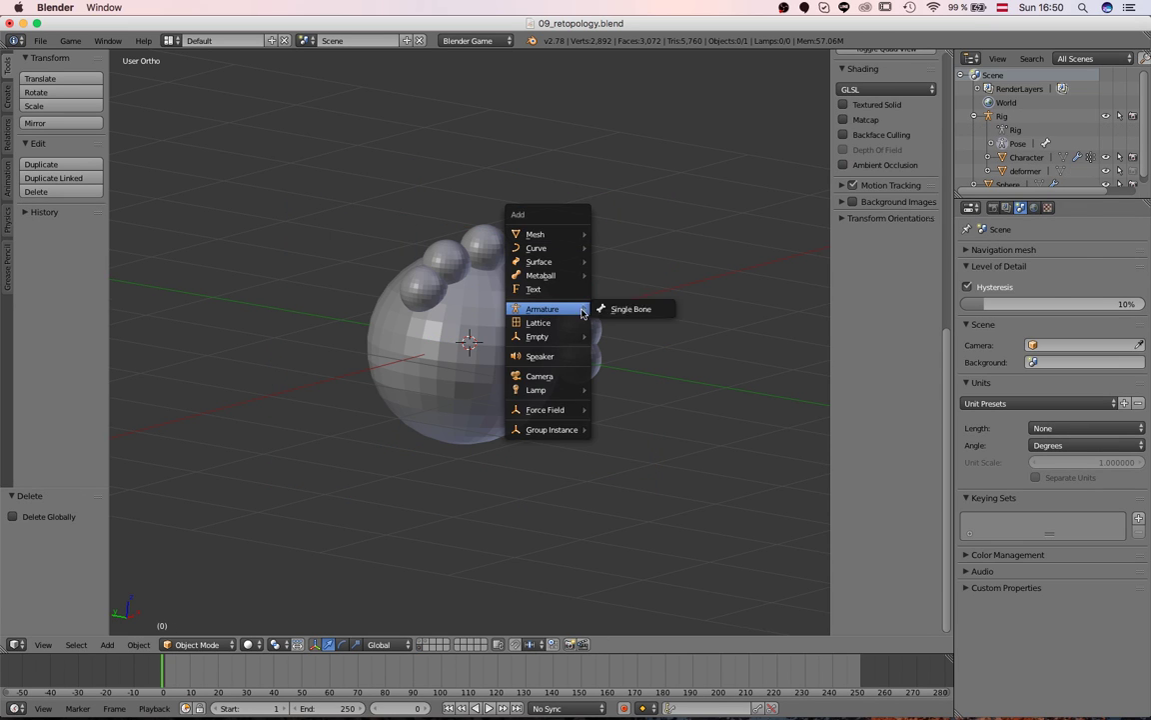
{"action": "left_click", "coordinate": [618, 310]}
{"action": "key", "text": "g"}
{"action": "key", "text": "z"}
{"action": "left_click", "coordinate": [501, 408]}
Step: Extrude a second bone upward along Z from the tip of the first bone and return to Object Mode
{"action": "key", "text": "Tab"}
{"action": "key", "text": "z"}
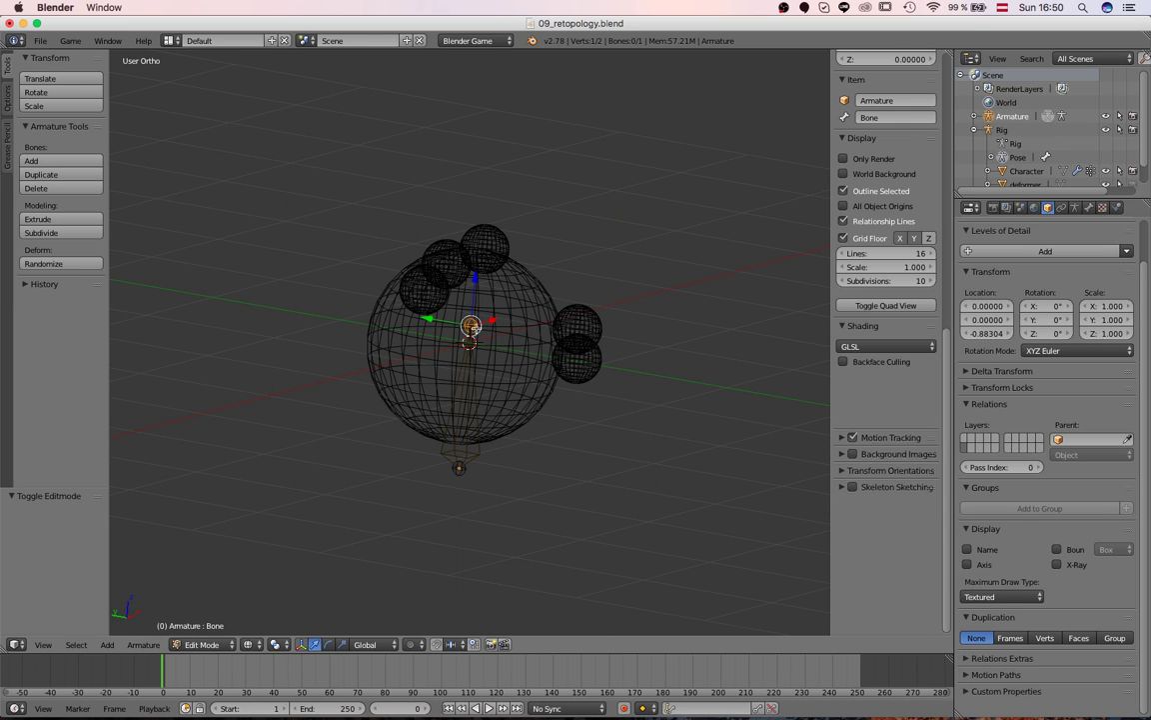
{"action": "key", "text": "g"}
{"action": "right_click", "coordinate": [472, 326]}
{"action": "key", "text": "e"}
{"action": "key", "text": "z"}
{"action": "left_click", "coordinate": [483, 215]}
{"action": "key", "text": "Tab"}
Step: Parent the spheres to the armature with automatic weights
{"action": "right_click", "coordinate": [520, 325]}
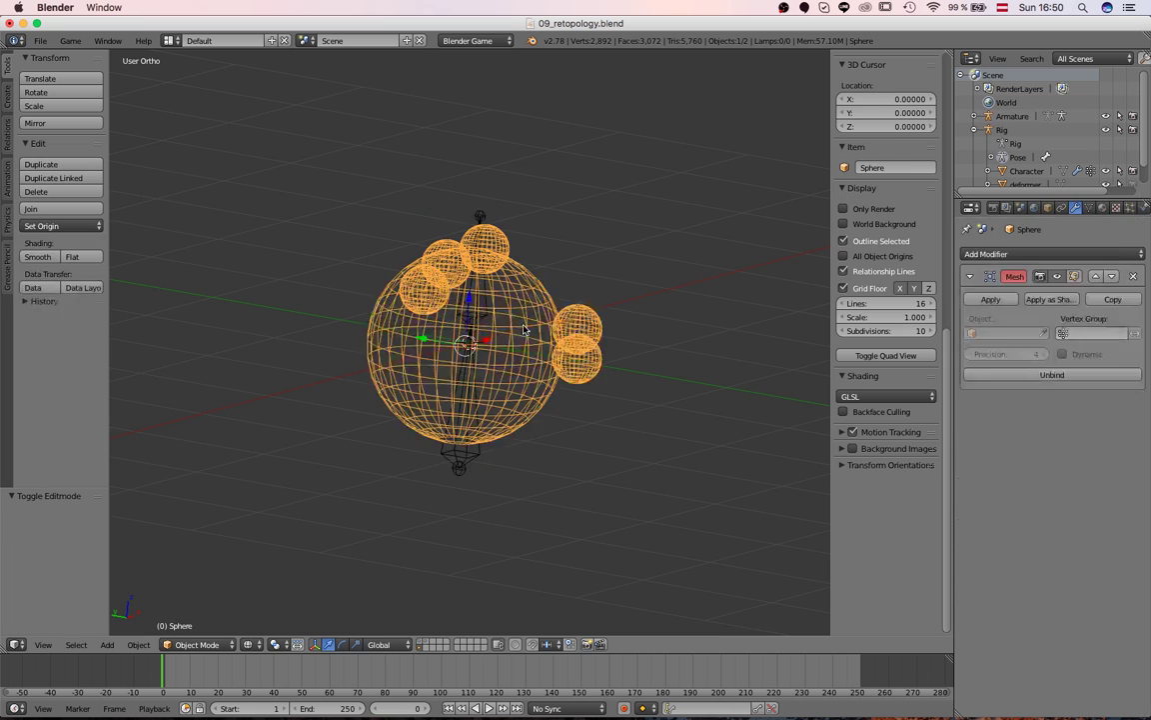
{"action": "right_click", "coordinate": [470, 297], "text": "shift"}
{"action": "key", "text": "ctrl+p"}
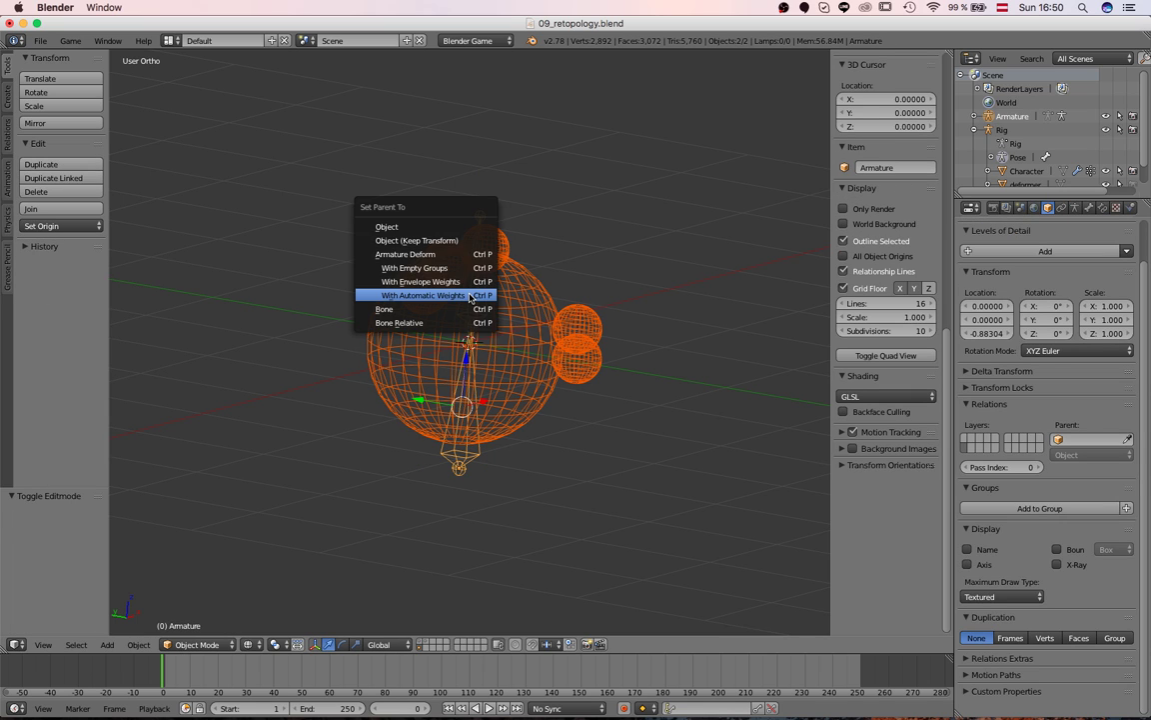
{"action": "left_click", "coordinate": [470, 297]}
{"action": "key", "text": "z"}
Step: Put the armature in Pose Mode and rotate its upper bone by about 71°
{"action": "right_click", "coordinate": [426, 269]}
{"action": "right_click", "coordinate": [482, 468]}
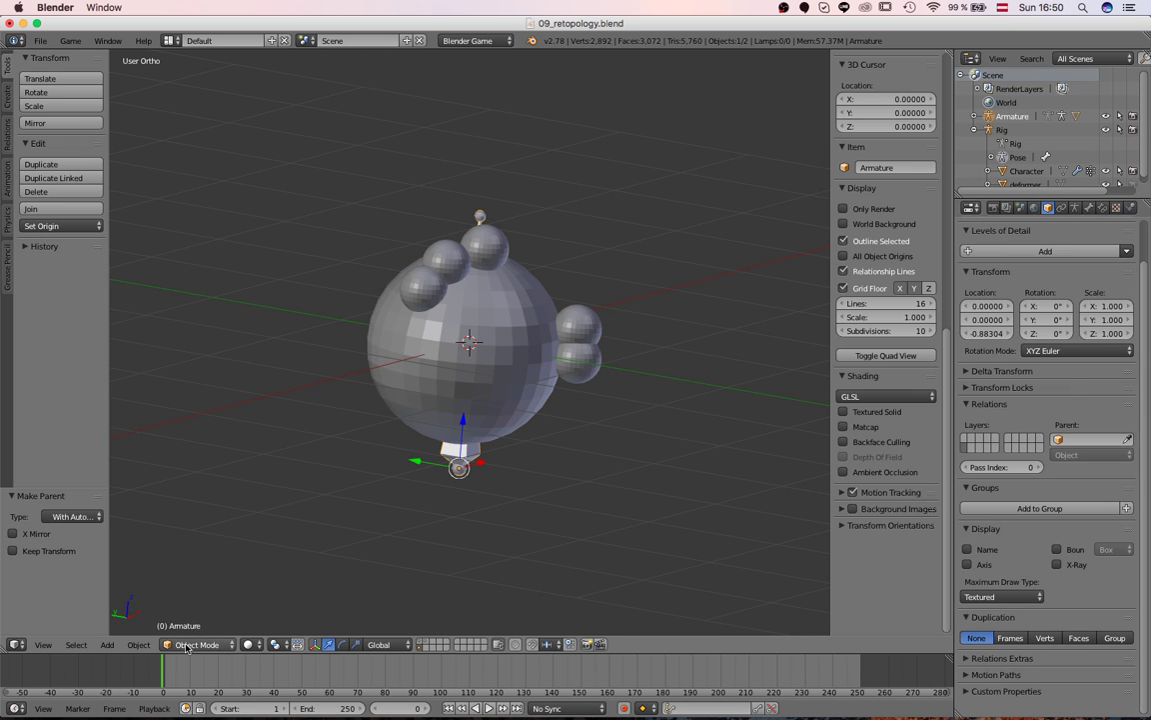
{"action": "left_click", "coordinate": [201, 600]}
{"action": "right_click", "coordinate": [479, 241]}
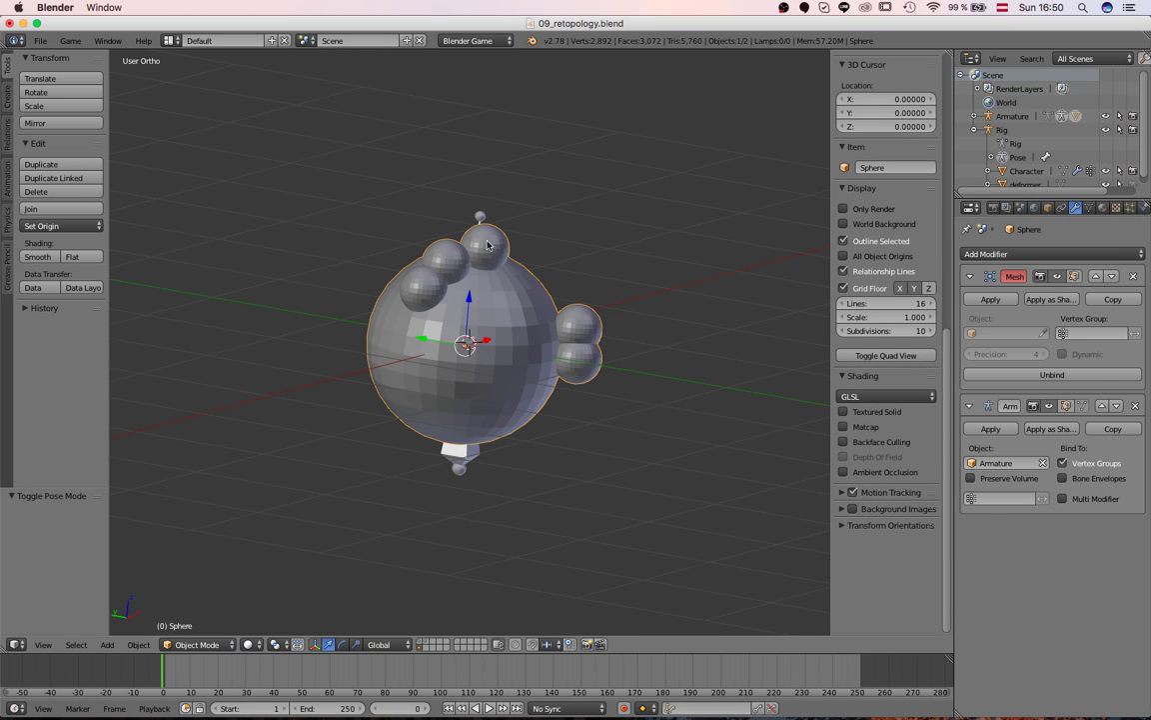
{"action": "key", "text": "r"}
{"action": "left_click", "coordinate": [535, 328]}
{"action": "scroll", "coordinate": [535, 328], "scroll_direction": "up", "scroll_amount": 3}
{"action": "middle_click_drag", "start_coordinate": [535, 328], "coordinate": [527, 320]}
Step: Rotate the upper bone further, including about 31° one way and about -213° to the opposite side
{"action": "key", "text": "r"}
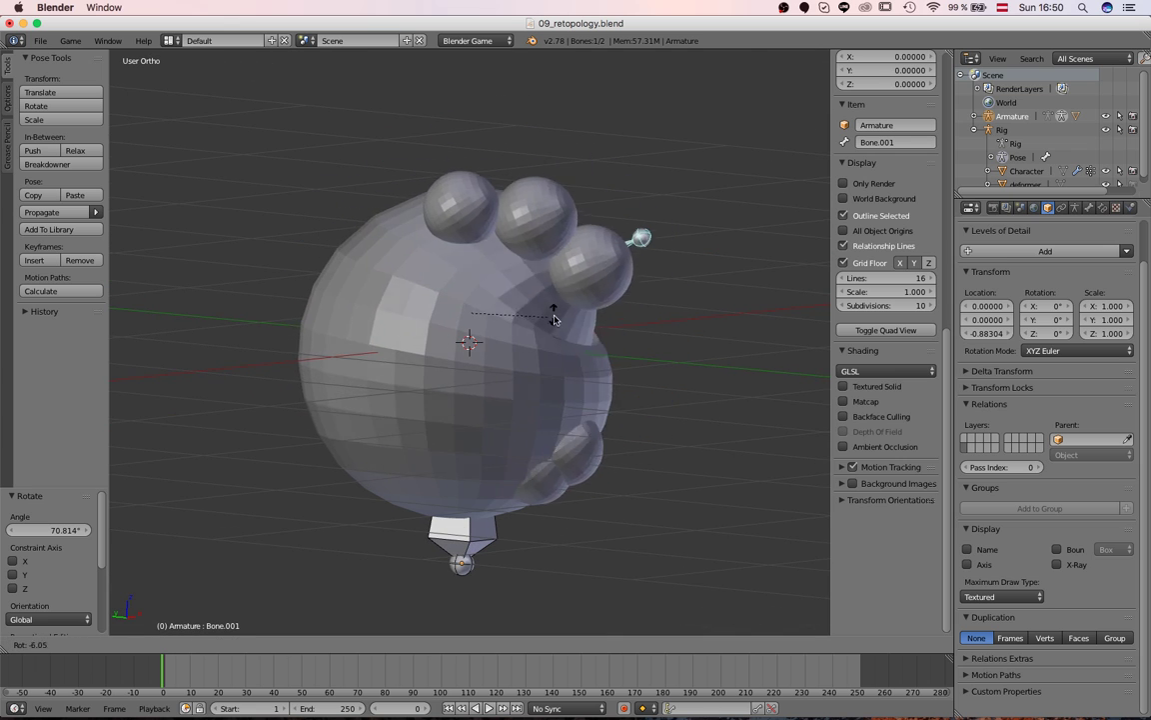
{"action": "left_click", "coordinate": [550, 376]}
{"action": "key", "text": "r"}
{"action": "left_click", "coordinate": [557, 275]}
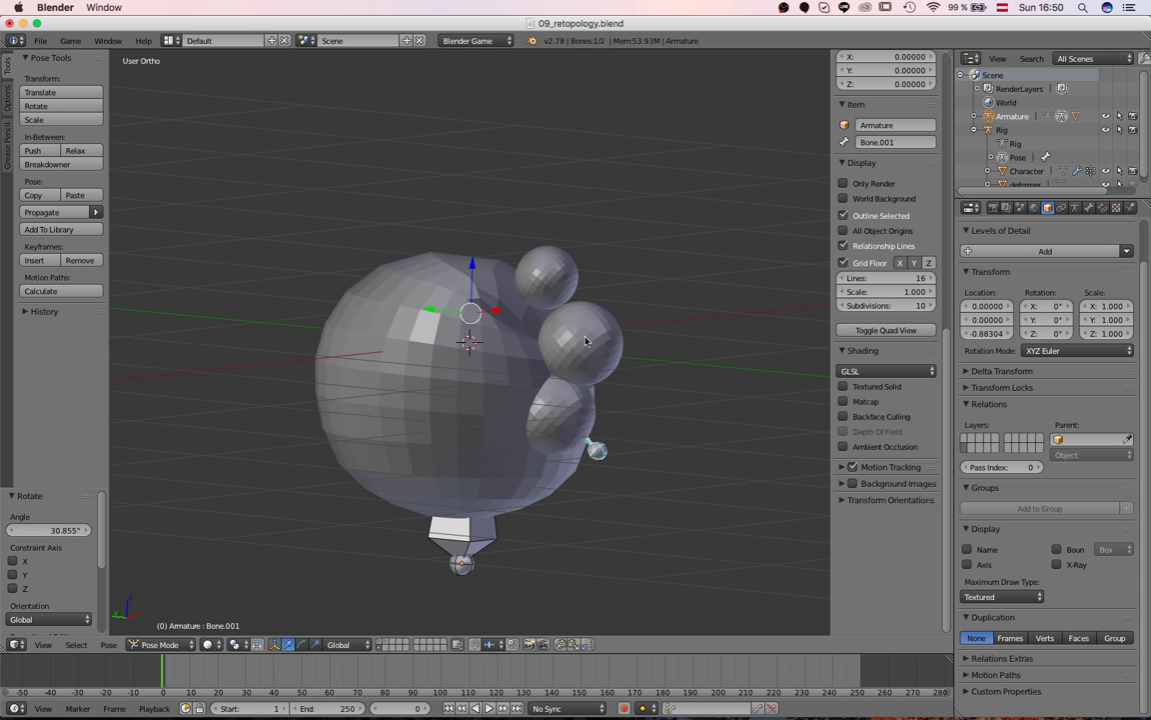
{"action": "key", "text": "r"}
{"action": "left_click", "coordinate": [335, 359]}
Step: Test the upper bone's rotation once more and examine how the small spheres distort from other angles
{"action": "scroll", "coordinate": [462, 264], "scroll_direction": "down", "scroll_amount": 1}
{"action": "key", "text": "r"}
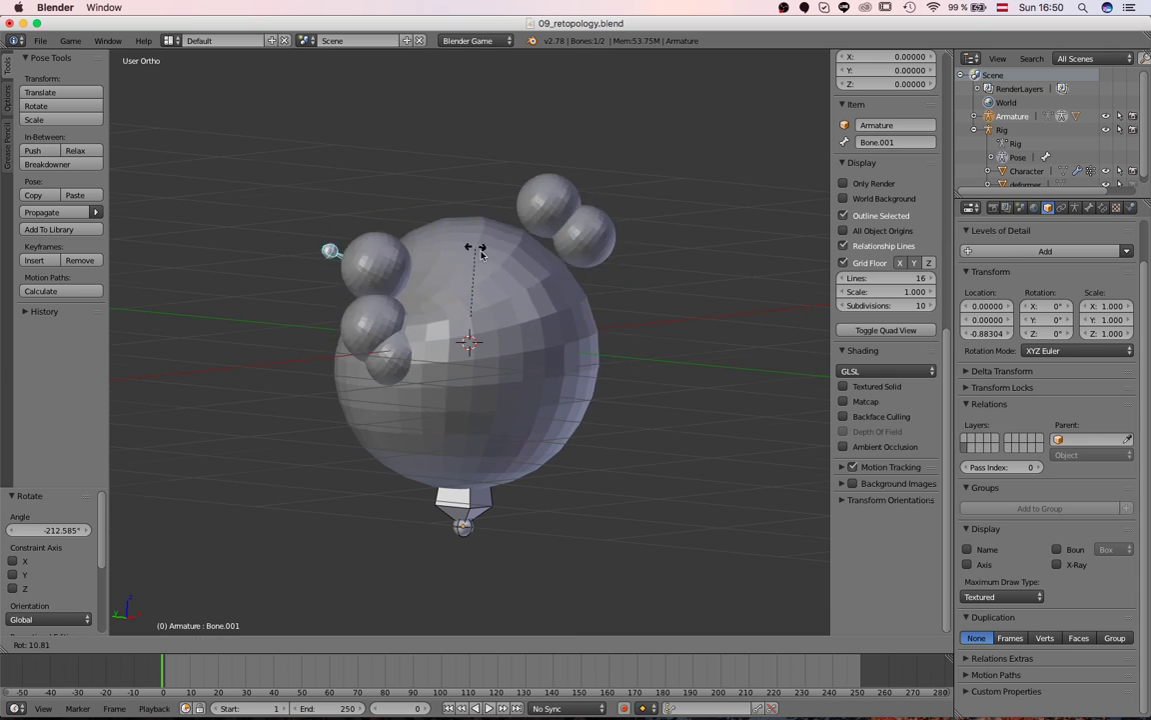
{"action": "key", "text": "Escape"}
{"action": "middle_click_drag", "start_coordinate": [542, 217], "coordinate": [545, 193]}
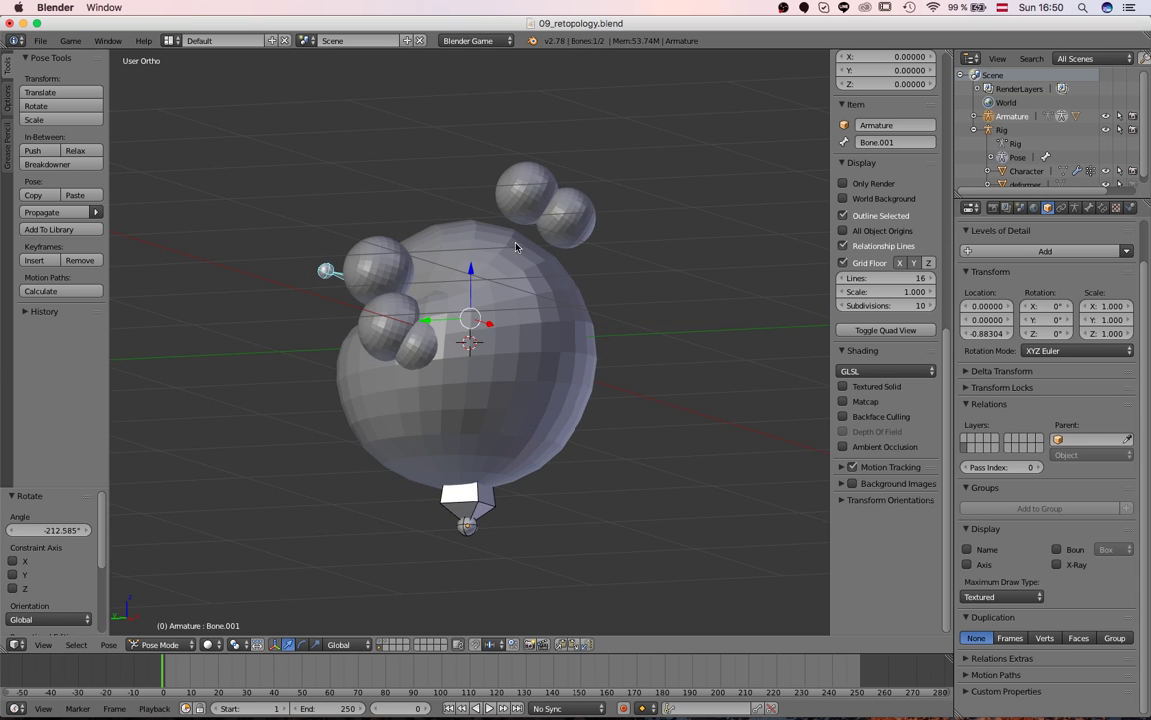
{"action": "key", "text": "r"}
{"action": "left_click", "coordinate": [567, 356]}
{"action": "middle_click_drag", "start_coordinate": [568, 356], "coordinate": [577, 347]}
Step: Return to Object Mode, delete the spheres and their armature, and show layer 1 with the character
{"action": "left_click", "coordinate": [166, 628]}
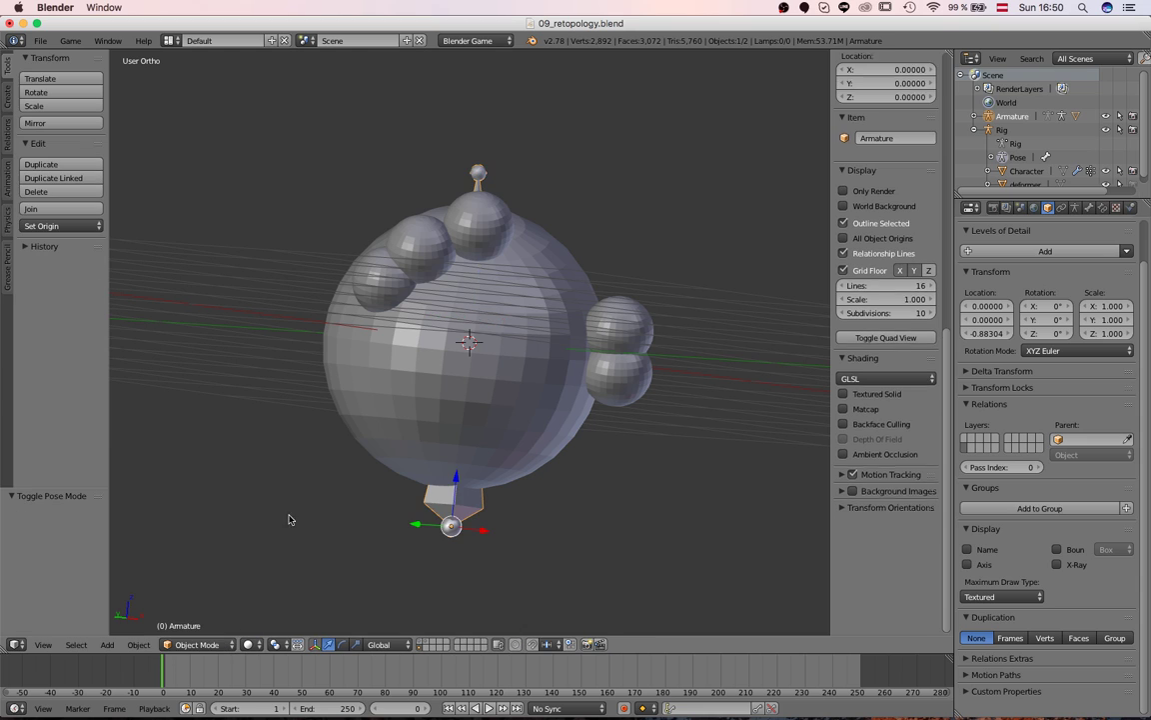
{"action": "key", "text": "a"}
{"action": "right_click", "coordinate": [477, 405]}
{"action": "right_click", "coordinate": [439, 538], "text": "shift"}
{"action": "left_click", "coordinate": [490, 477]}
{"action": "key", "text": "1"}
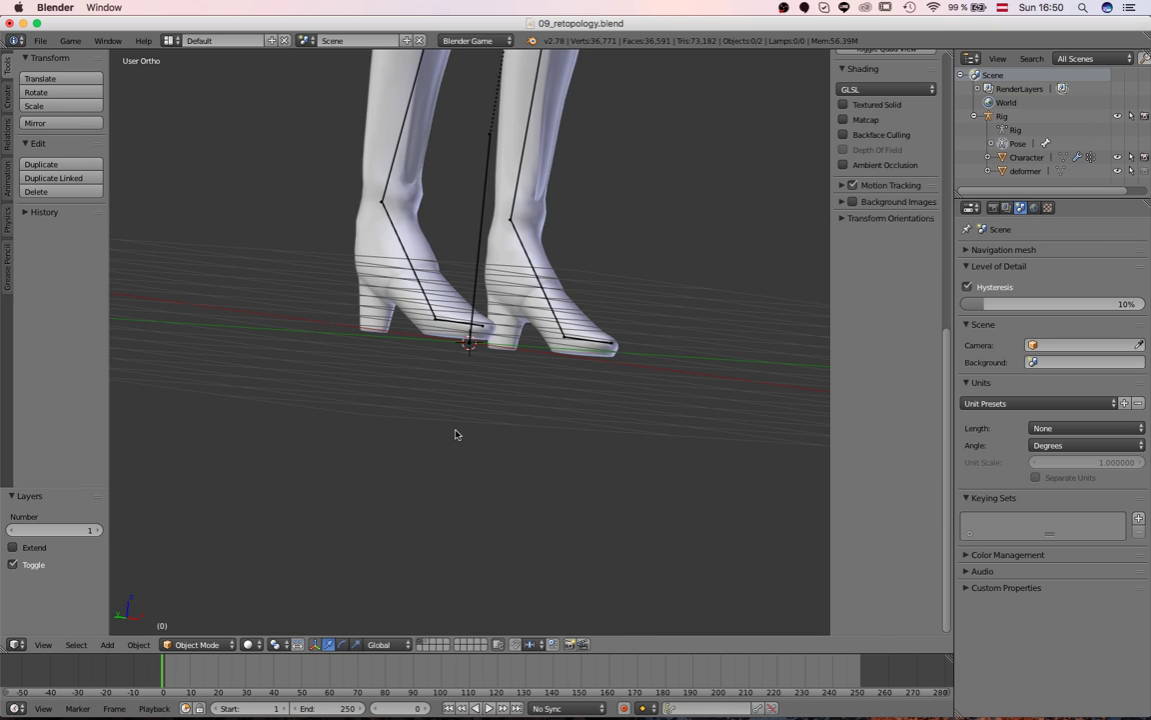
Step: Examine the whole character from the front, focusing on the torso and skirt
{"action": "scroll", "coordinate": [458, 432], "scroll_direction": "down", "scroll_amount": 5}
{"action": "middle_click_drag", "start_coordinate": [458, 432], "coordinate": [388, 342]}
{"action": "key", "text": "KP_1"}
{"action": "middle_click_drag", "start_coordinate": [475, 327], "coordinate": [459, 620], "text": "shift"}
{"action": "scroll", "coordinate": [473, 357], "scroll_direction": "up", "scroll_amount": 3}
{"action": "scroll", "coordinate": [473, 356], "scroll_direction": "down", "scroll_amount": 5}
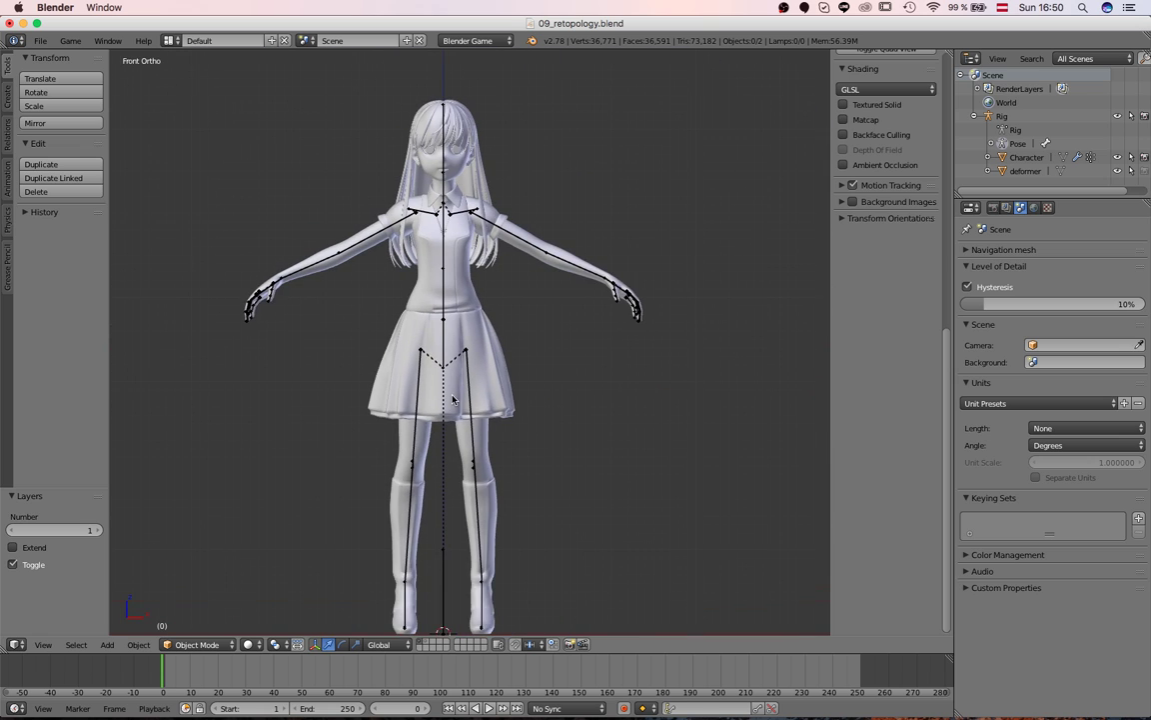
{"action": "scroll", "coordinate": [464, 305], "scroll_direction": "up", "scroll_amount": 2}
{"action": "scroll", "coordinate": [478, 247], "scroll_direction": "up", "scroll_amount": 2}
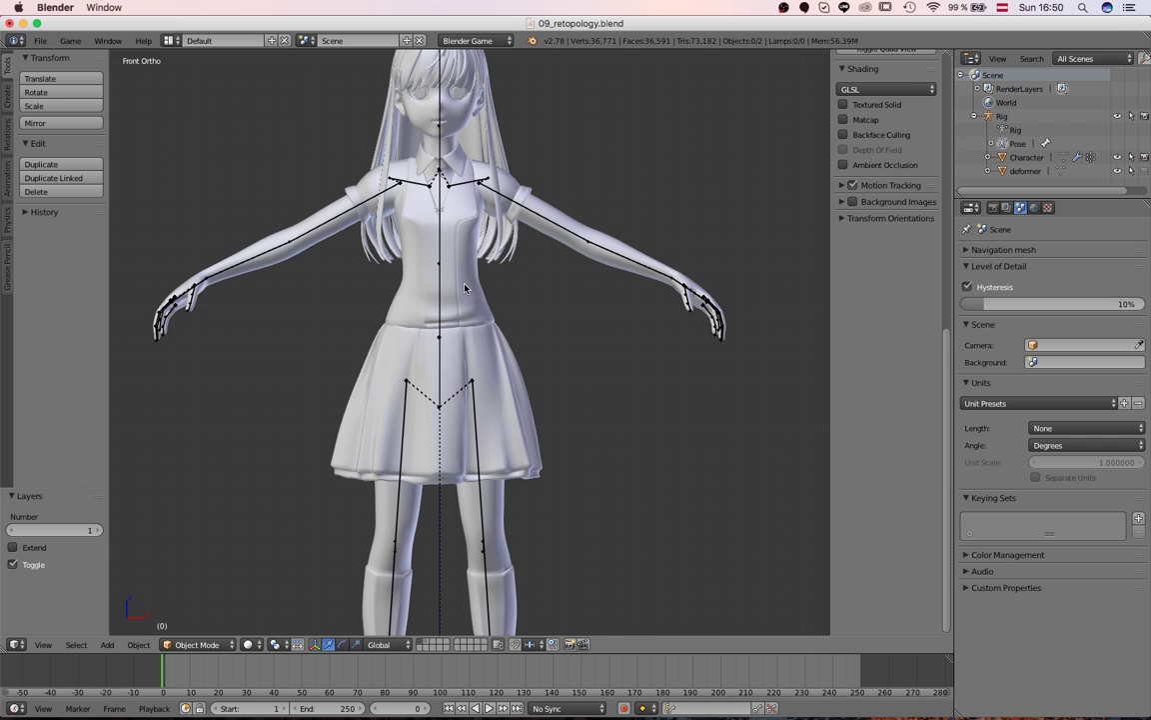
Step: Show layer 2, select the deformer mesh and set its maximum draw type to Textured
{"action": "key", "text": "2"}
{"action": "right_click", "coordinate": [478, 283]}
{"action": "middle_click_drag", "start_coordinate": [523, 316], "coordinate": [459, 421]}
{"action": "scroll", "coordinate": [460, 421], "scroll_direction": "up", "scroll_amount": 2}
{"action": "left_click", "coordinate": [1050, 206]}
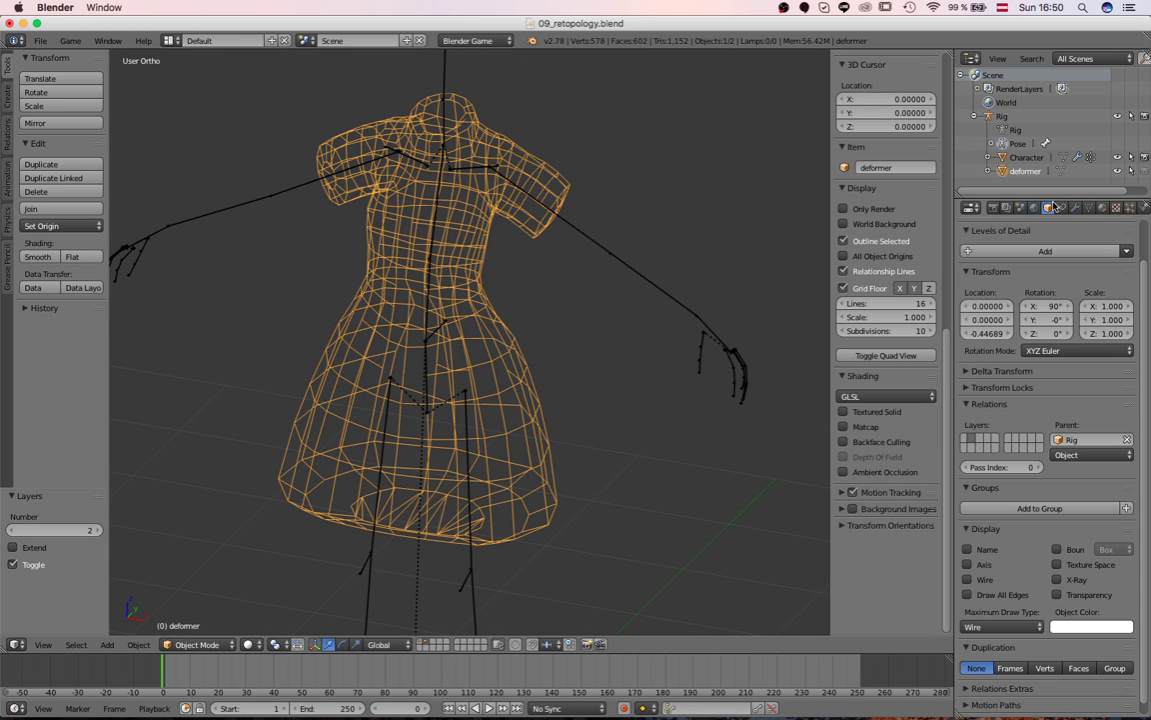
{"action": "left_click", "coordinate": [999, 626]}
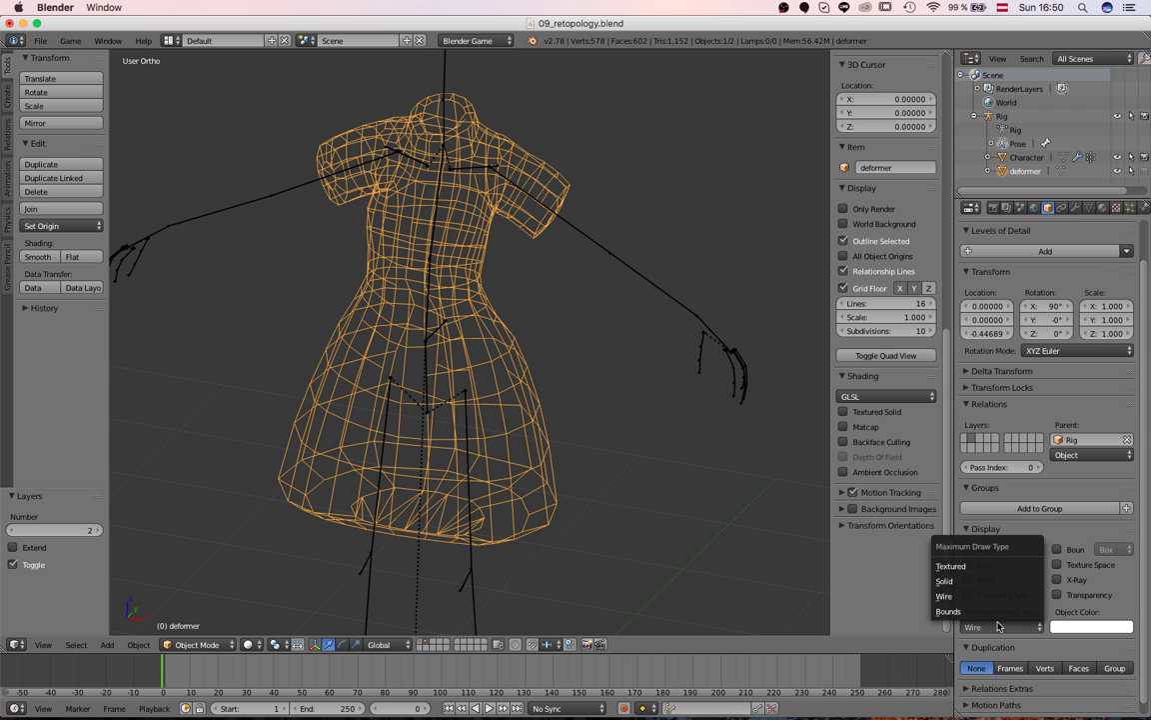
{"action": "left_click", "coordinate": [1000, 567]}
Step: Examine the deformer mesh around its neck and sleeves in Edit Mode and return to Object Mode
{"action": "mouse_move", "coordinate": [599, 399]}
{"action": "middle_mouse_down"}
{"action": "mouse_move", "coordinate": [635, 316]}
{"action": "mouse_move", "coordinate": [527, 465]}
{"action": "mouse_move", "coordinate": [615, 362]}
{"action": "mouse_move", "coordinate": [588, 393]}
{"action": "mouse_move", "coordinate": [433, 374]}
{"action": "middle_mouse_up"}
{"action": "key", "text": "a"}
{"action": "key", "text": "KP_1"}
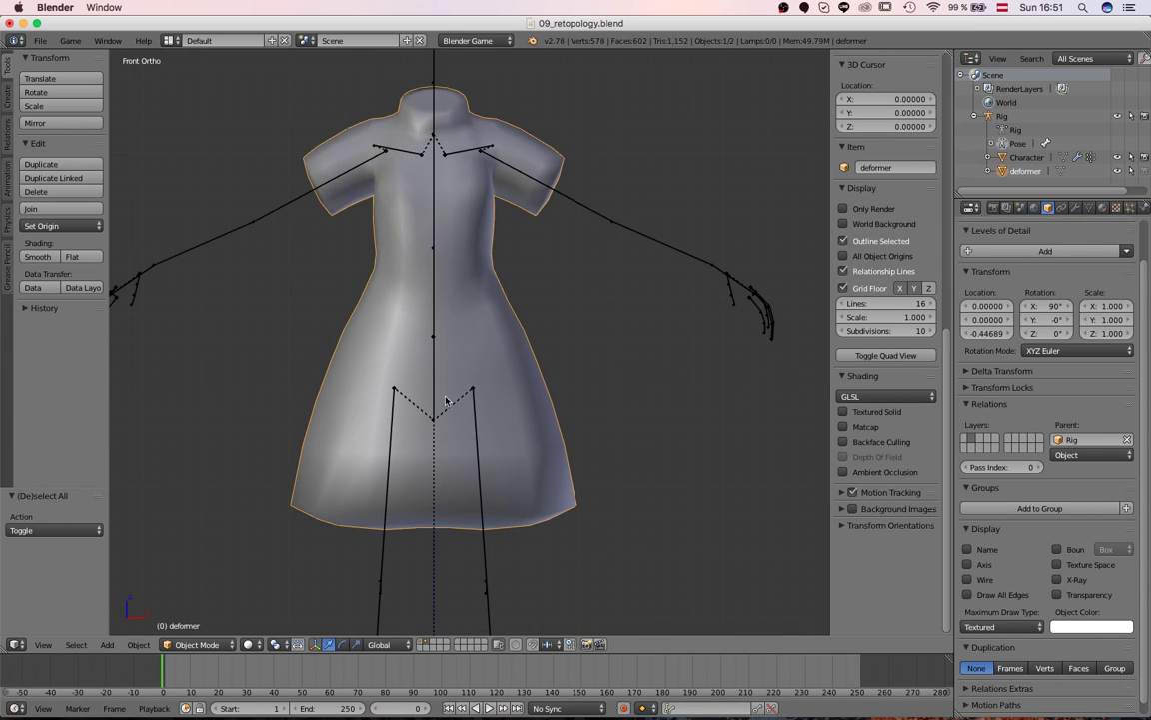
{"action": "key", "text": "Tab"}
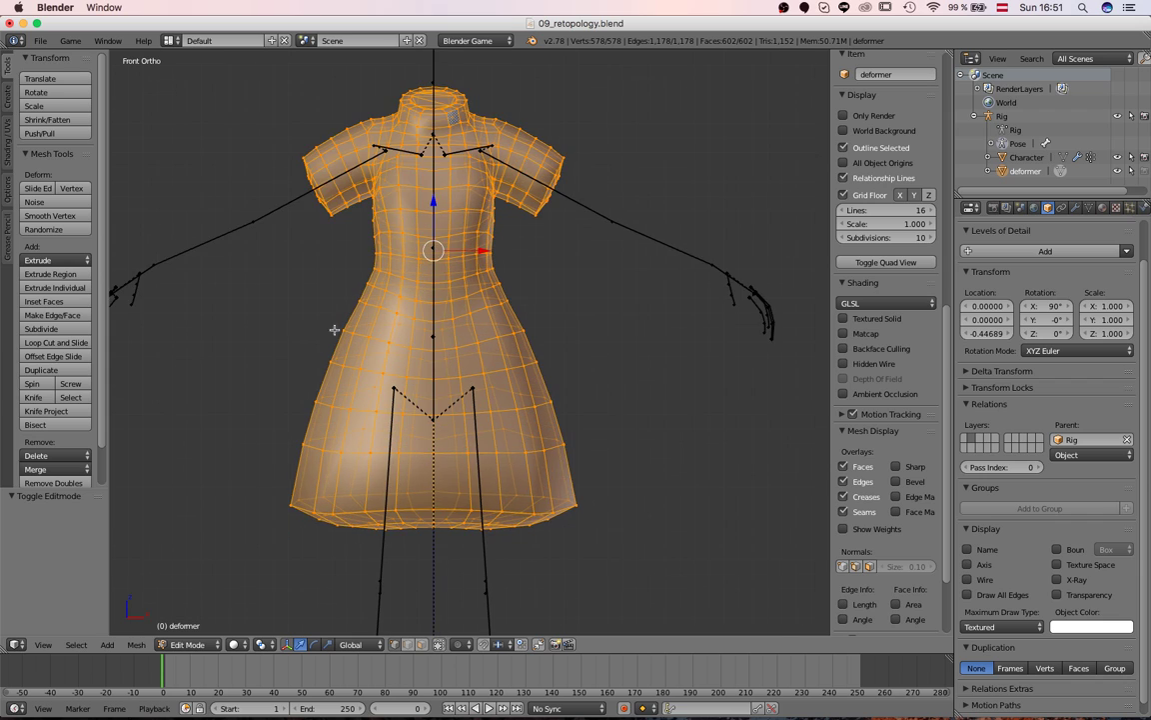
{"action": "scroll", "coordinate": [475, 140], "scroll_direction": "up", "scroll_amount": 5}
{"action": "middle_click_drag", "start_coordinate": [481, 219], "coordinate": [440, 346], "text": "shift"}
{"action": "scroll", "coordinate": [477, 342], "scroll_direction": "down", "scroll_amount": 2}
{"action": "scroll", "coordinate": [480, 339], "scroll_direction": "up", "scroll_amount": 3}
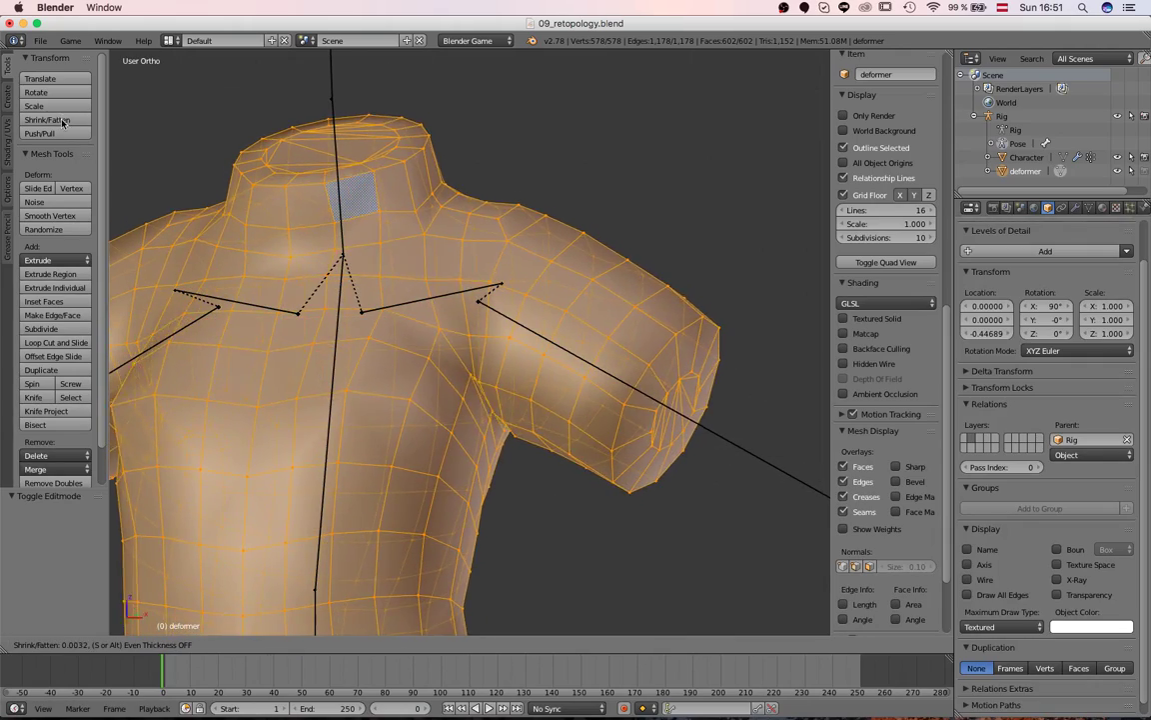
{"action": "scroll", "coordinate": [521, 378], "scroll_direction": "down", "scroll_amount": 2}
{"action": "middle_click_drag", "start_coordinate": [521, 378], "coordinate": [509, 338]}
{"action": "scroll", "coordinate": [512, 335], "scroll_direction": "down", "scroll_amount": 1}
{"action": "key", "text": "Tab"}
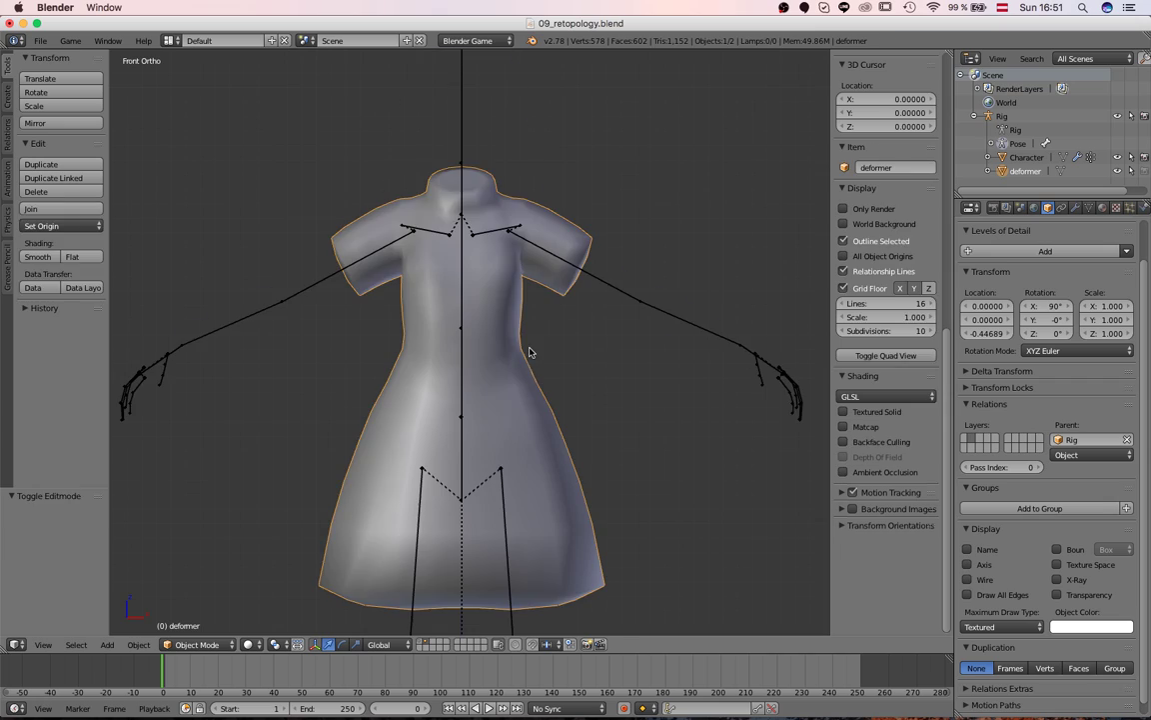
Step: Show layer 1 and select the Character mesh, comparing it with the deformer on layer 2
{"action": "key", "text": "1"}
{"action": "scroll", "coordinate": [527, 349], "scroll_direction": "down", "scroll_amount": 1}
{"action": "scroll", "coordinate": [563, 441], "scroll_direction": "up", "scroll_amount": 4}
{"action": "middle_click_drag", "start_coordinate": [526, 349], "coordinate": [488, 410]}
{"action": "right_click", "coordinate": [542, 430]}
{"action": "scroll", "coordinate": [541, 428], "scroll_direction": "down", "scroll_amount": 3}
{"action": "scroll", "coordinate": [554, 413], "scroll_direction": "up", "scroll_amount": 2}
{"action": "scroll", "coordinate": [523, 400], "scroll_direction": "down", "scroll_amount": 3}
{"action": "key", "text": "shift+2"}
{"action": "middle_click_drag", "start_coordinate": [492, 506], "coordinate": [450, 377], "text": "shift"}
{"action": "key", "text": "2"}
{"action": "key", "text": "1"}
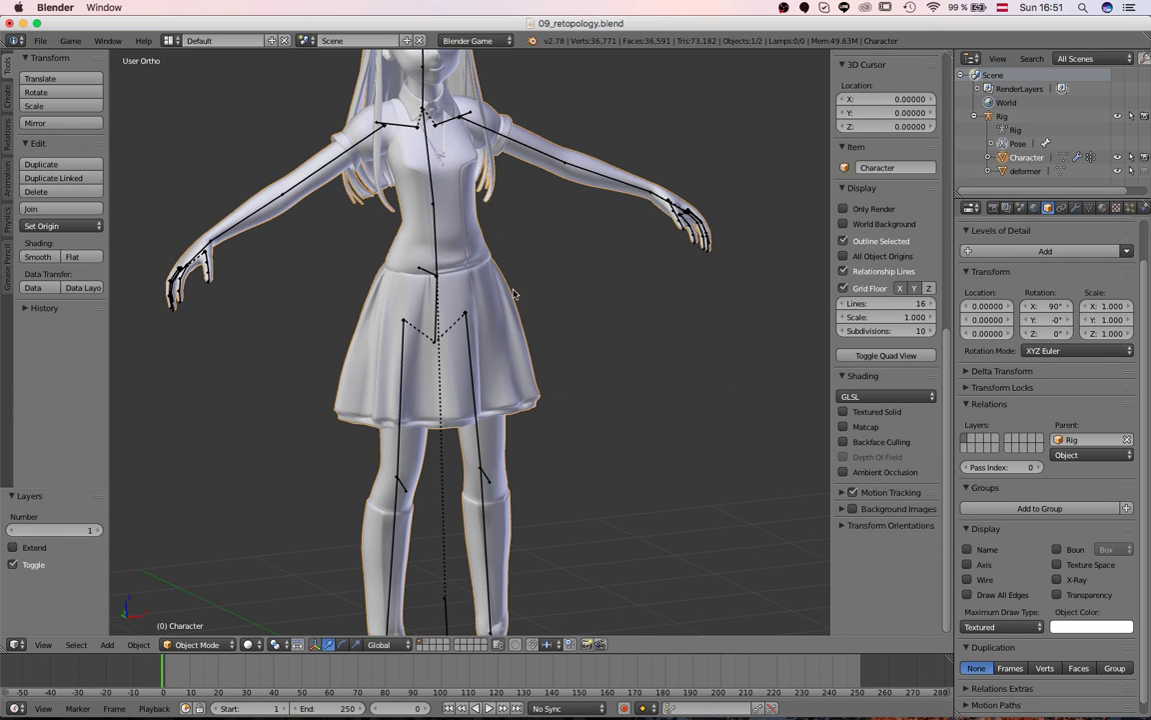
{"action": "key", "text": "a"}
{"action": "key", "text": "a"}
Step: Set deformer as the object of the Character's Mesh Deform modifier and bind it
{"action": "left_click", "coordinate": [1075, 208]}
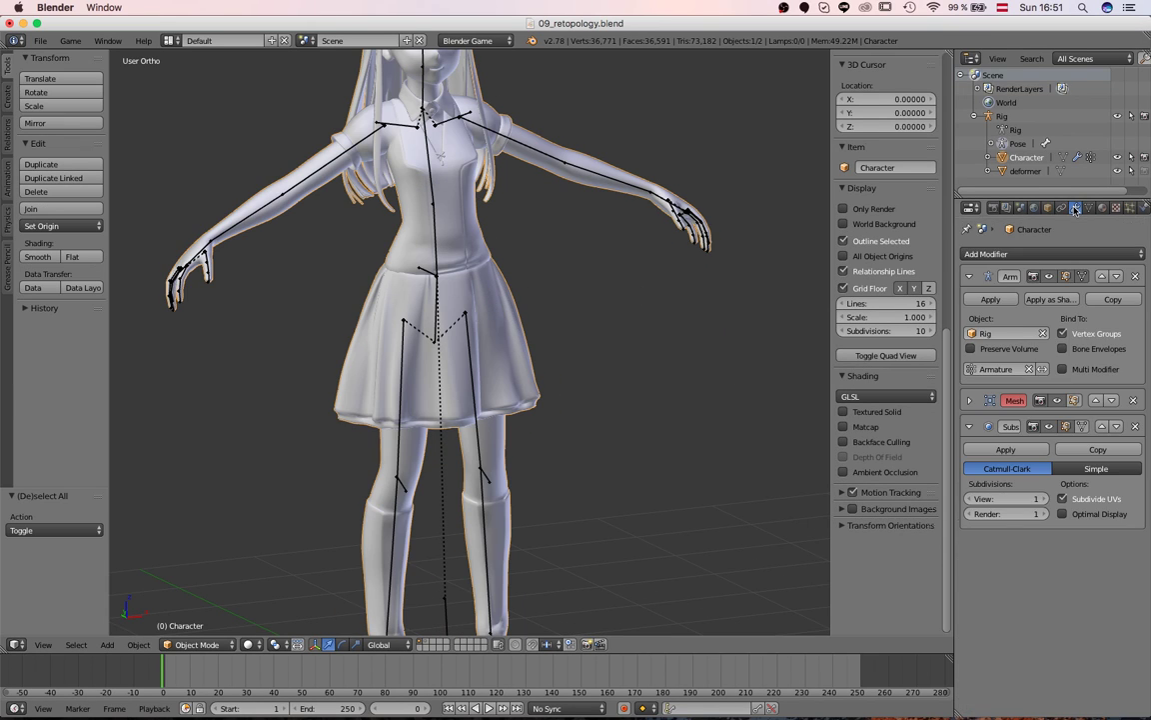
{"action": "left_click", "coordinate": [968, 400]}
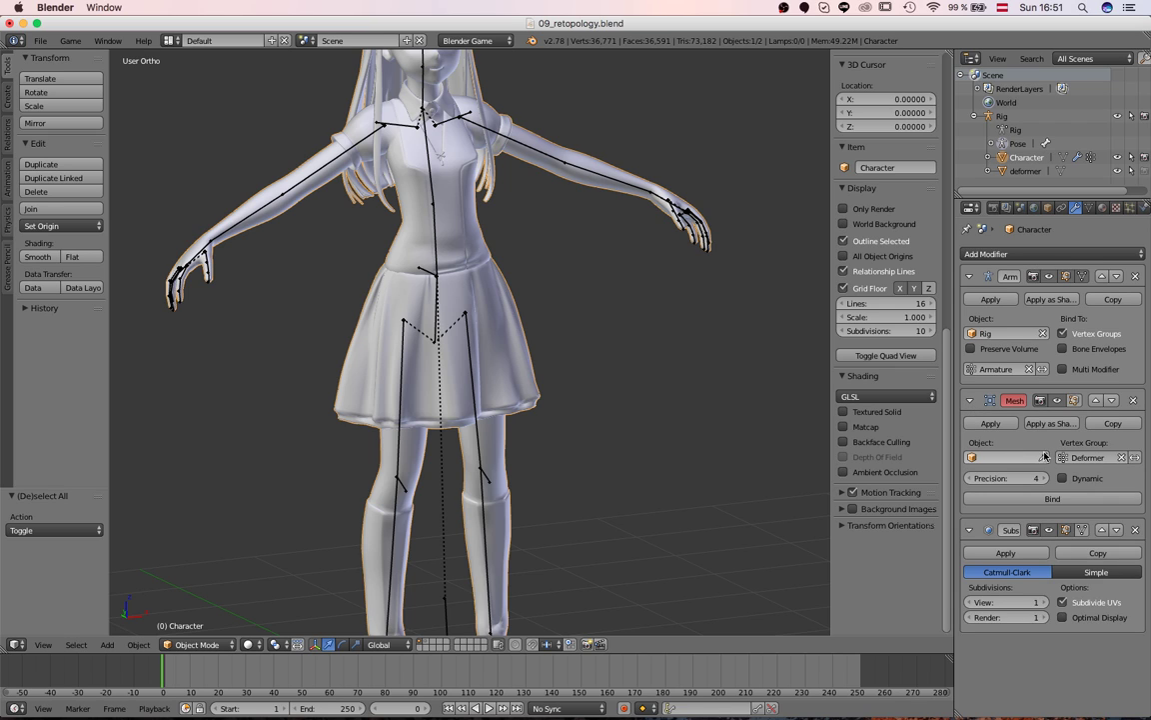
{"action": "left_click", "coordinate": [1010, 457]}
{"action": "left_click", "coordinate": [1013, 480]}
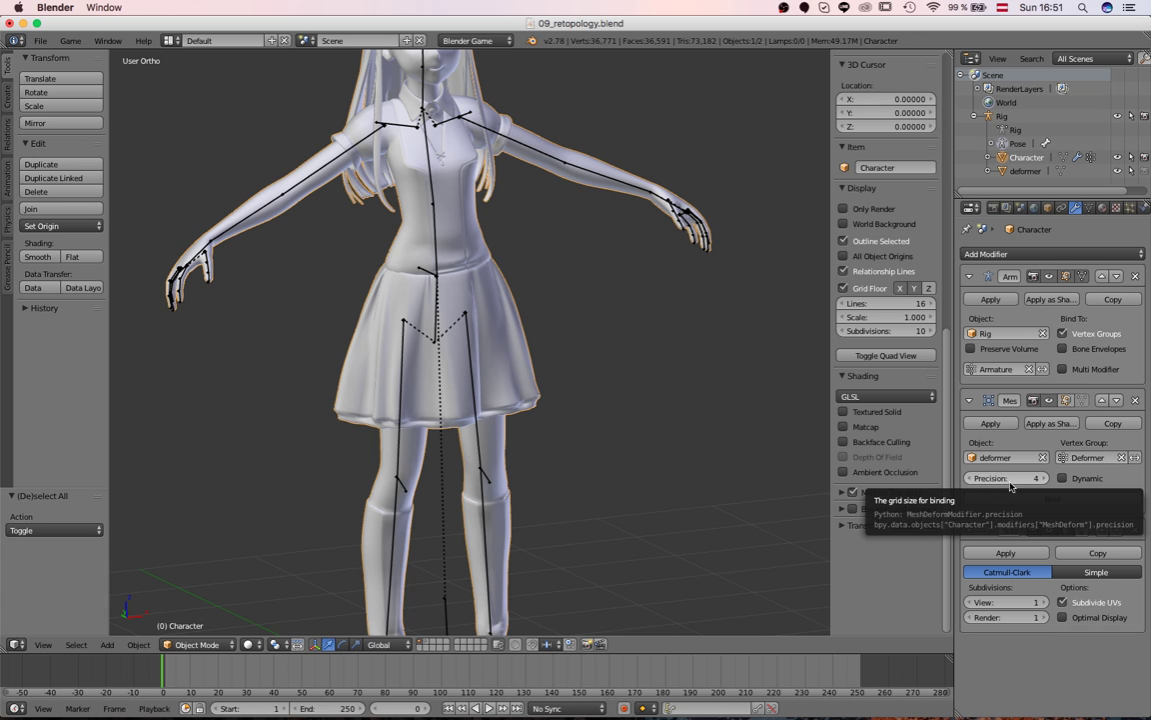
{"action": "scroll", "coordinate": [613, 418], "scroll_direction": "down", "scroll_amount": 3}
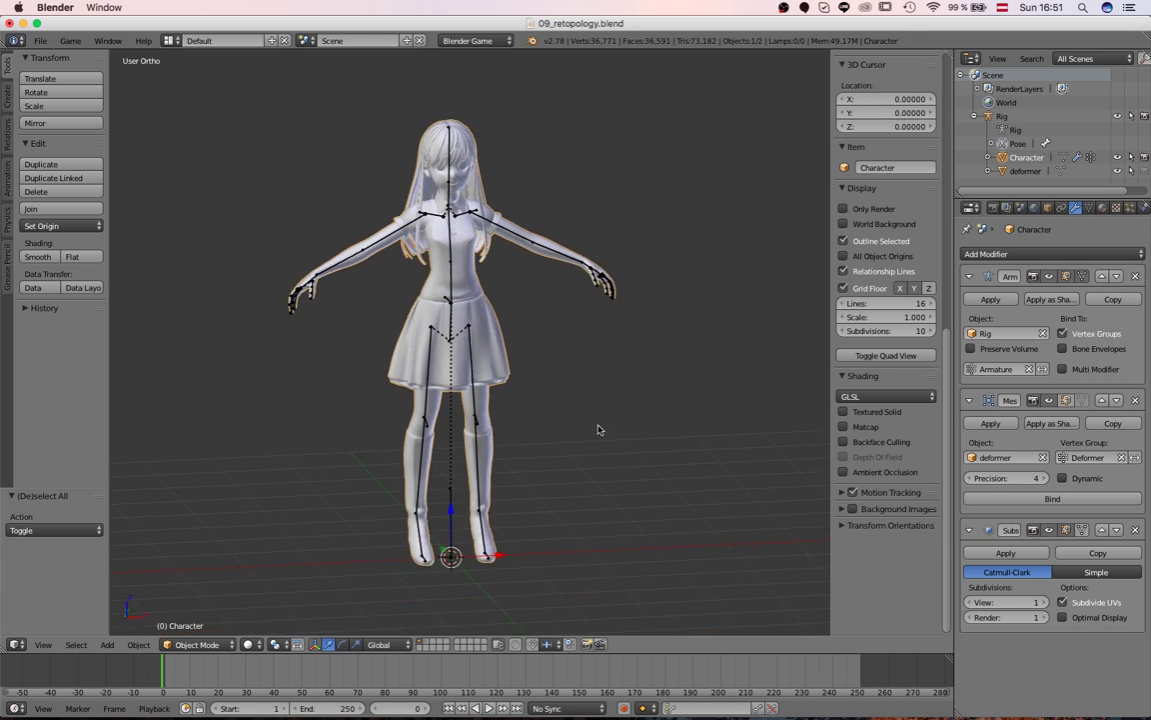
{"action": "scroll", "coordinate": [650, 410], "scroll_direction": "up", "scroll_amount": 6}
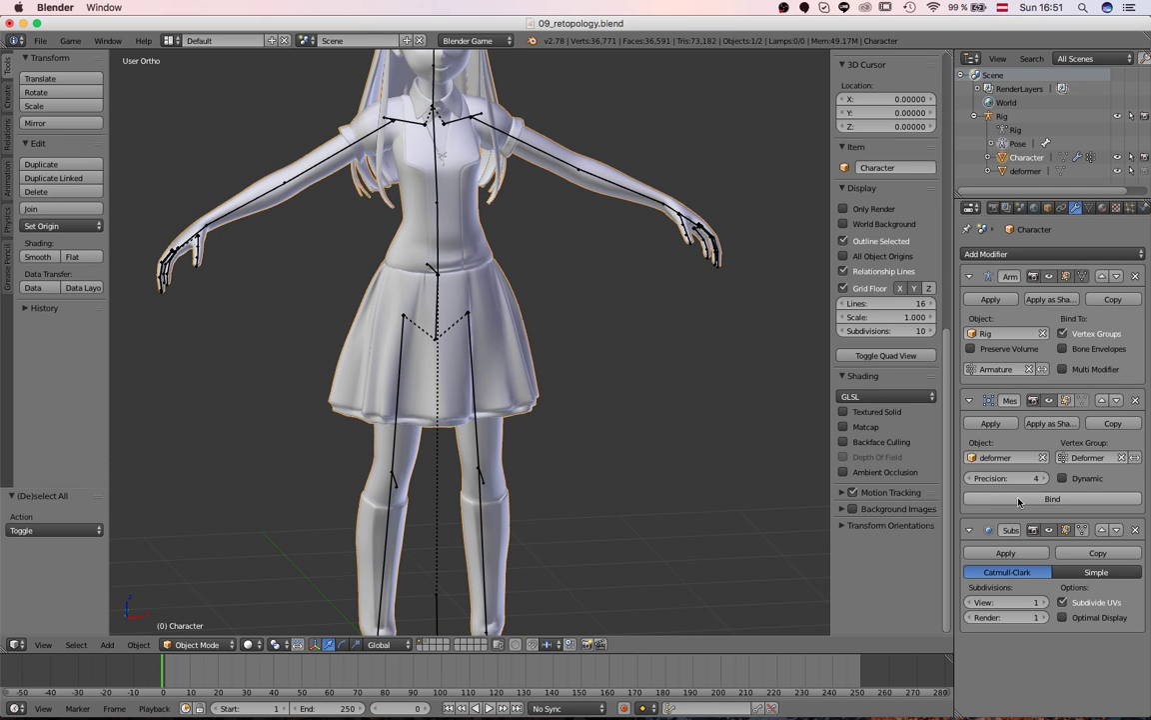
{"action": "left_click", "coordinate": [1020, 500]}
Step: Show layer 2 together with layer 1 and set the deformer's maximum draw type to Wire
{"action": "key", "text": "shift+2"}
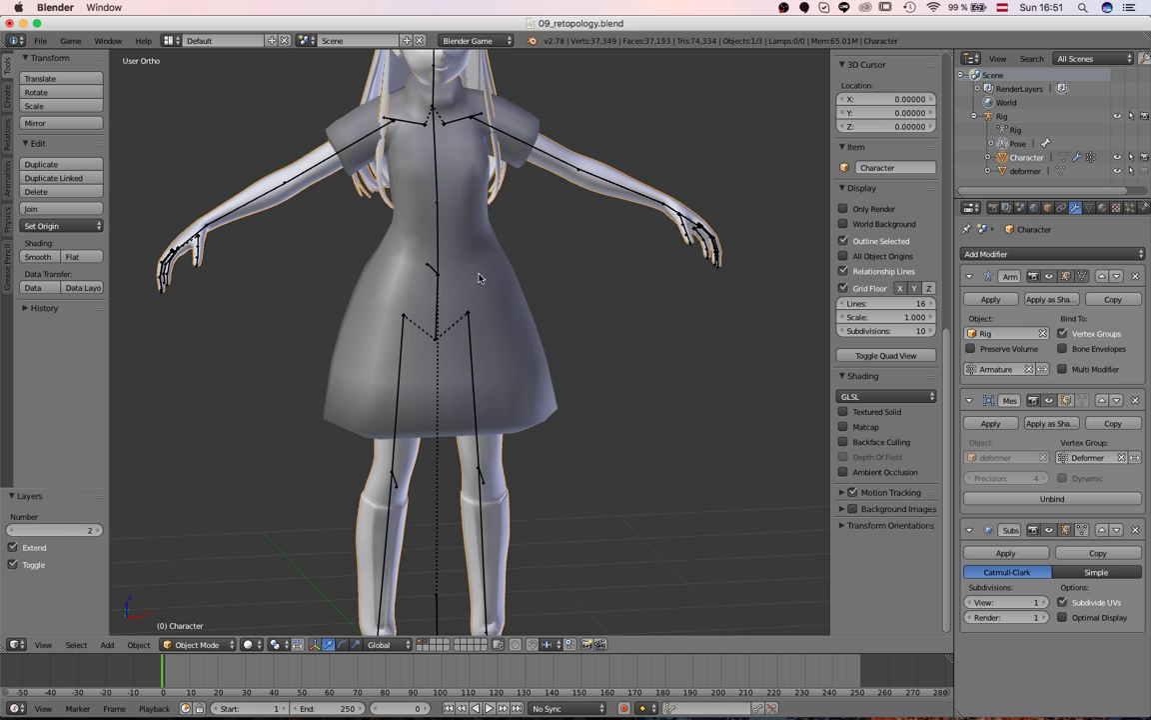
{"action": "right_click", "coordinate": [505, 288]}
{"action": "left_click", "coordinate": [1049, 207]}
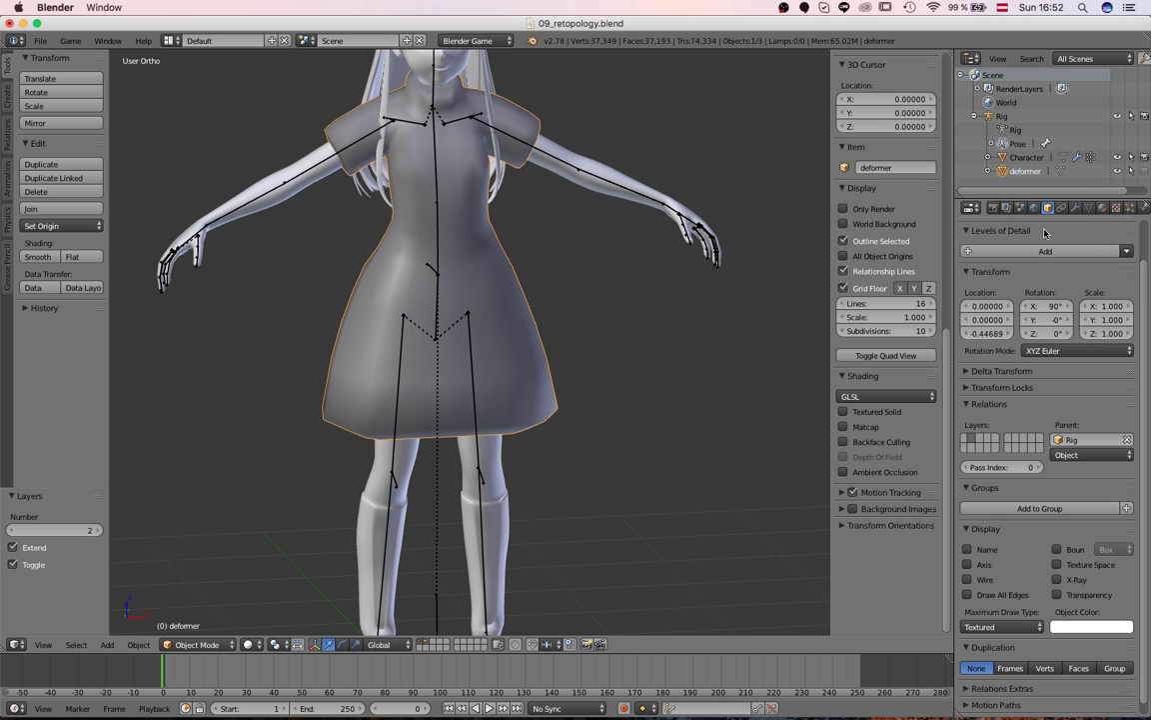
{"action": "left_click", "coordinate": [1003, 627]}
{"action": "left_click", "coordinate": [996, 602]}
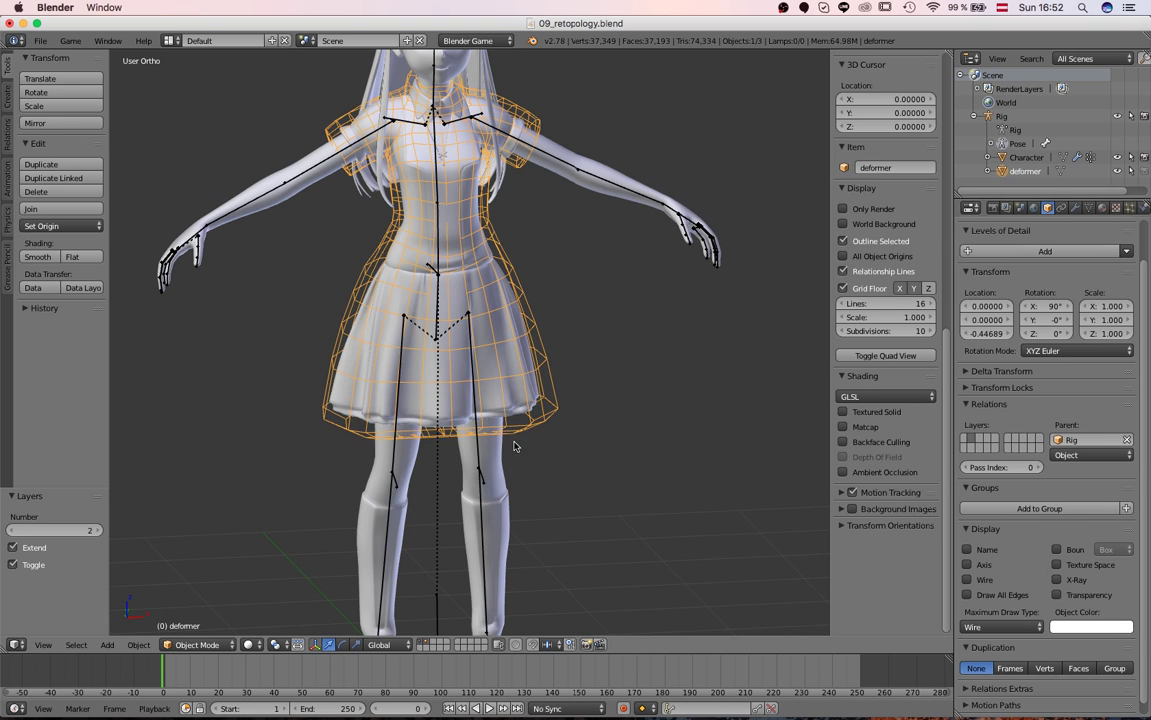
Step: Try moving single vertices of the deformer cage in Edit Mode, including with proportional editing, and return to Object Mode
{"action": "key", "text": "Tab"}
{"action": "key", "text": "a"}
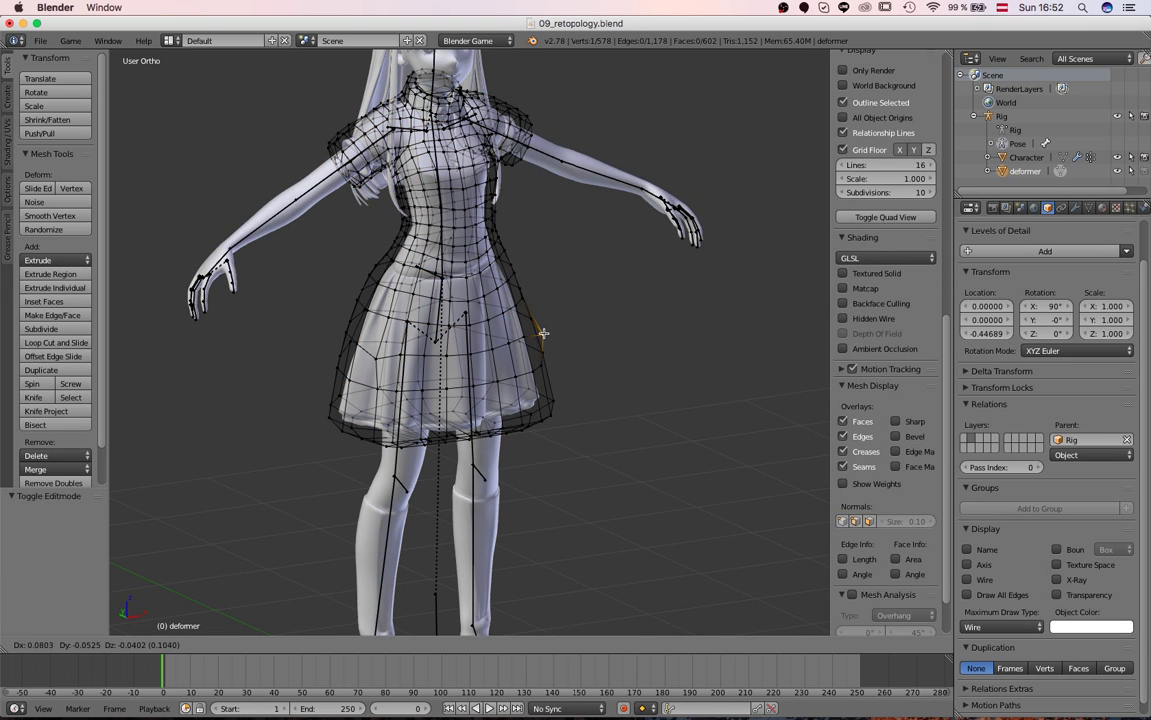
{"action": "right_click", "coordinate": [541, 331]}
{"action": "key", "text": "g"}
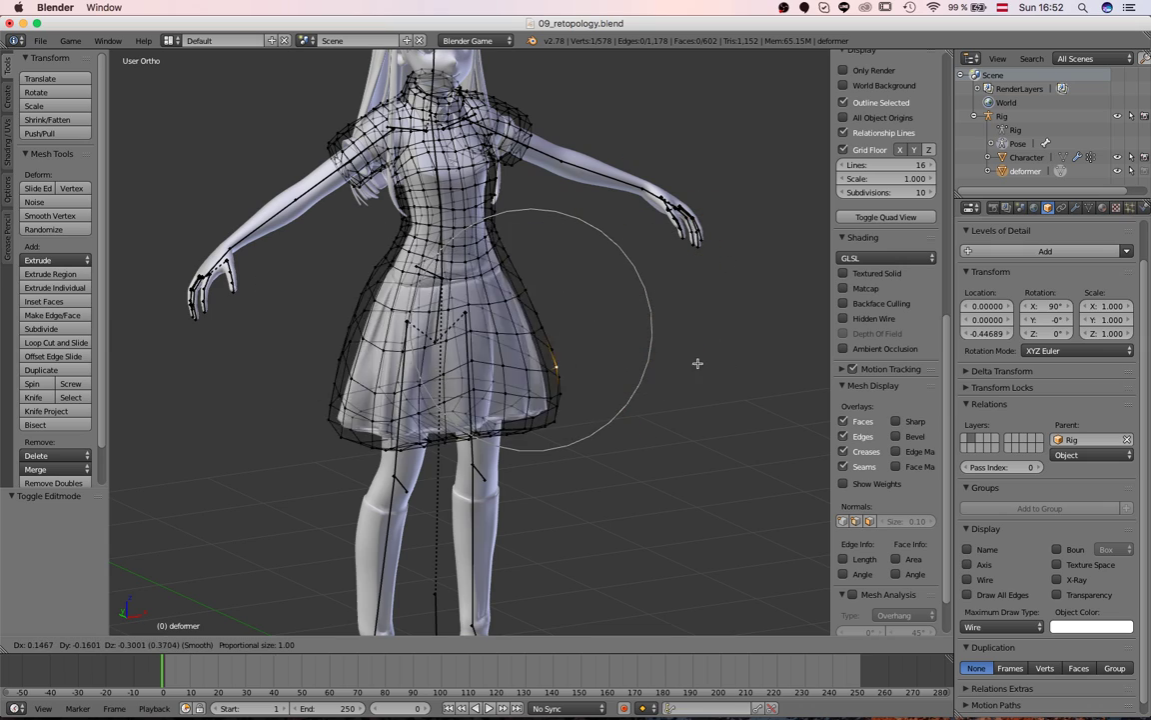
{"action": "key", "text": "Escape"}
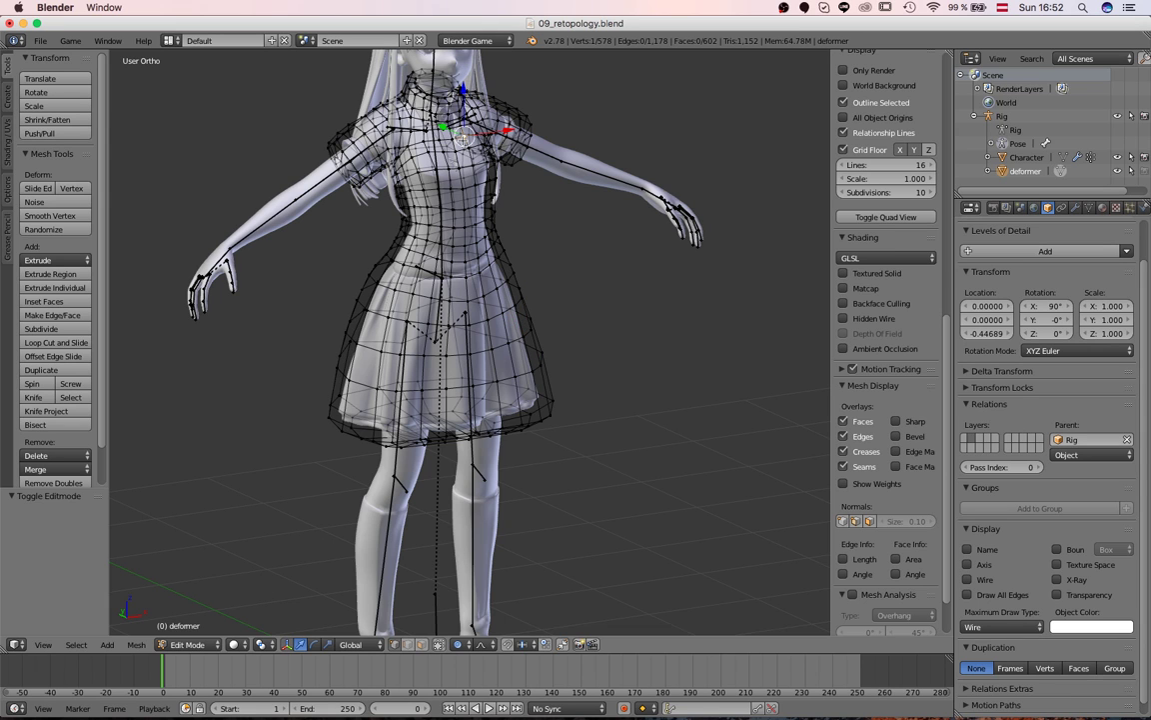
{"action": "key", "text": "g"}
{"action": "key", "text": "Escape"}
{"action": "key", "text": "KP_1"}
{"action": "left_click", "coordinate": [213, 645]}
{"action": "left_click", "coordinate": [210, 567]}
{"action": "key", "text": "Tab"}
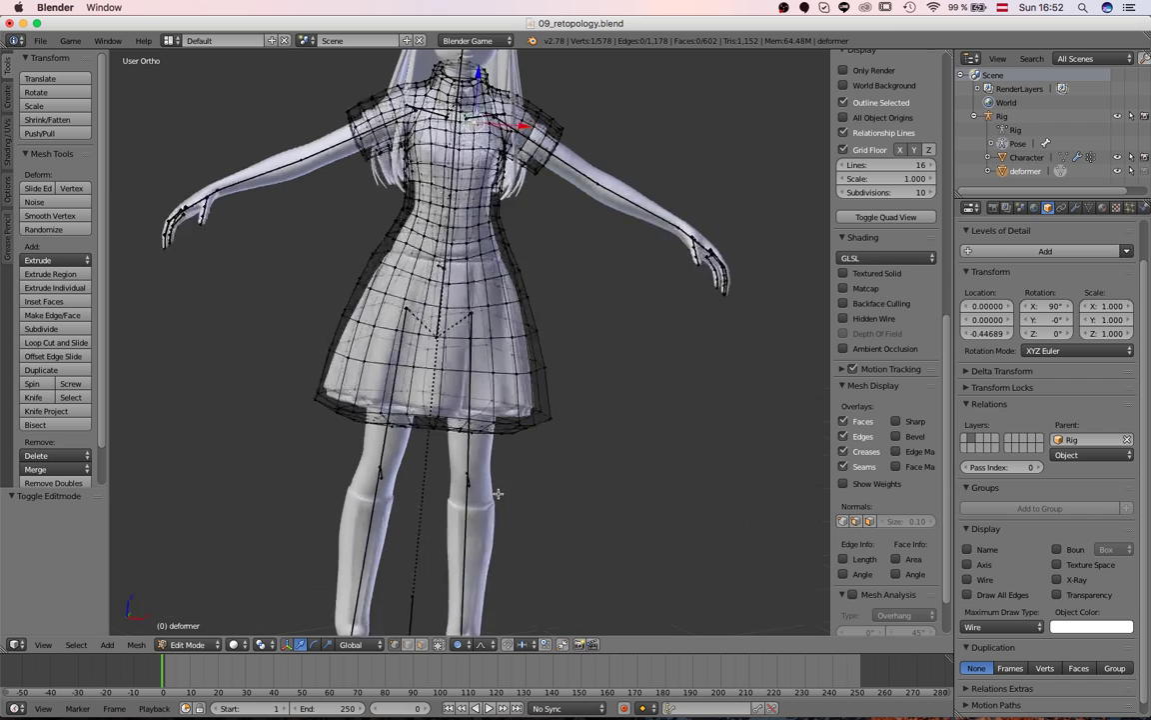
{"action": "key", "text": "Tab"}
{"action": "middle_click_drag", "start_coordinate": [537, 312], "coordinate": [538, 343], "text": "shift"}
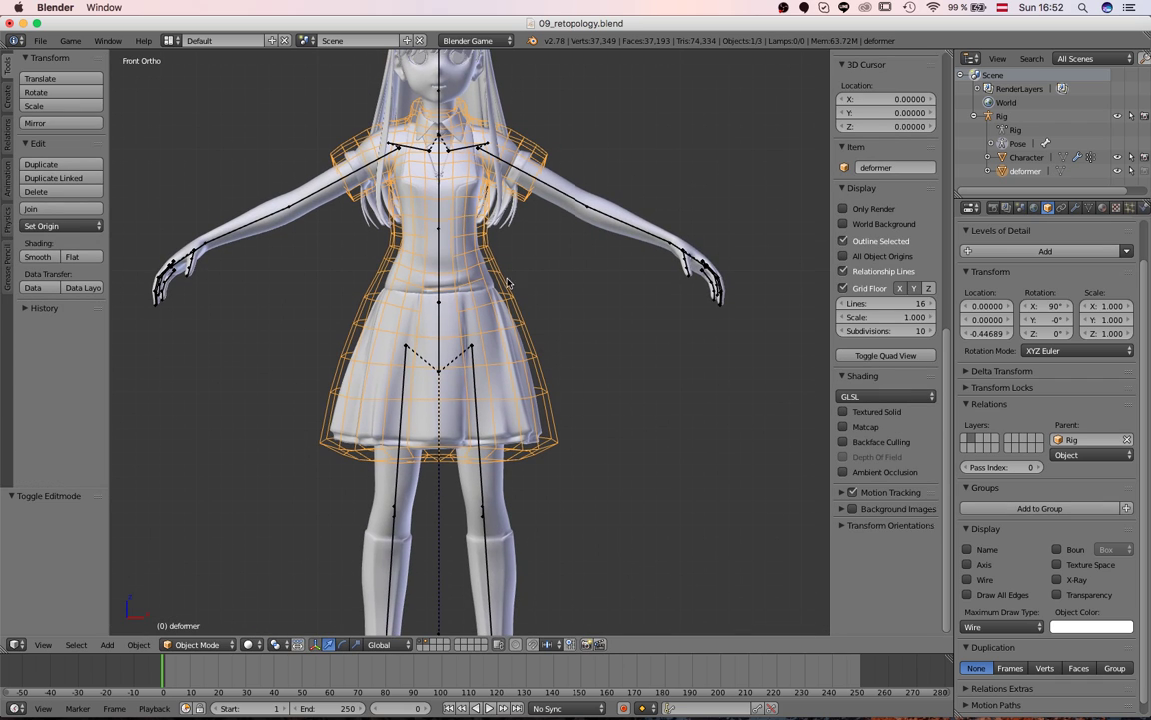
Step: Hide the character by showing only layer 2 with the deformer and the rig
{"action": "right_click", "coordinate": [484, 447]}
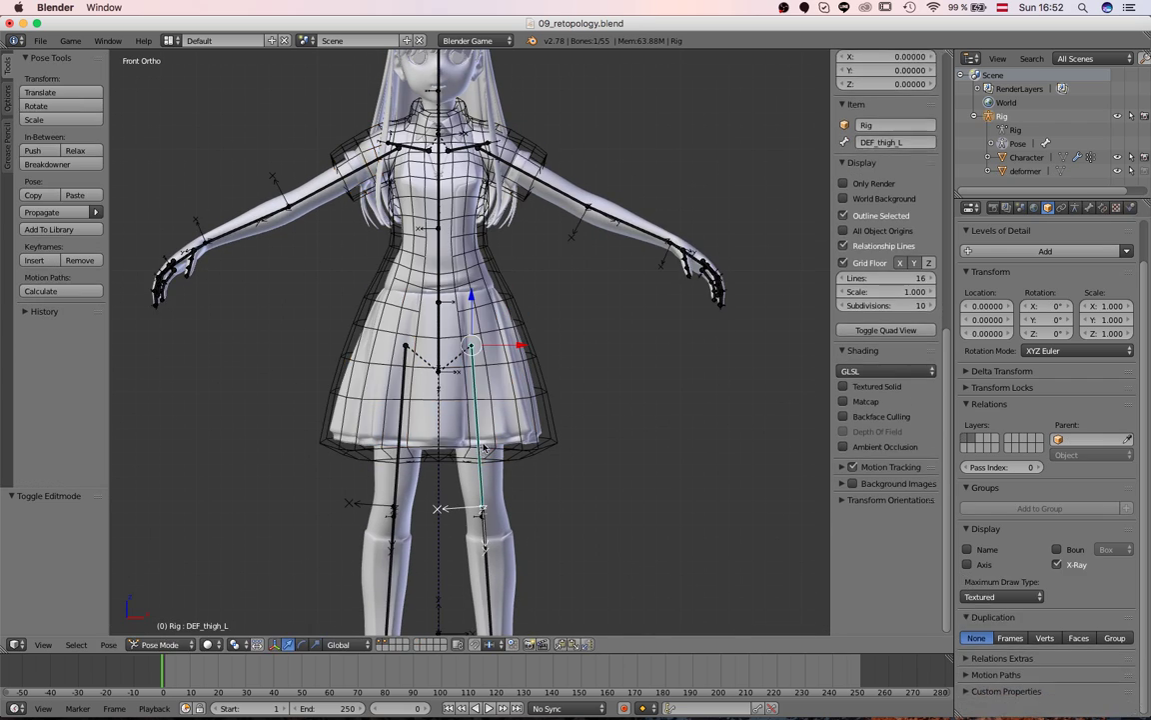
{"action": "right_click", "coordinate": [548, 392]}
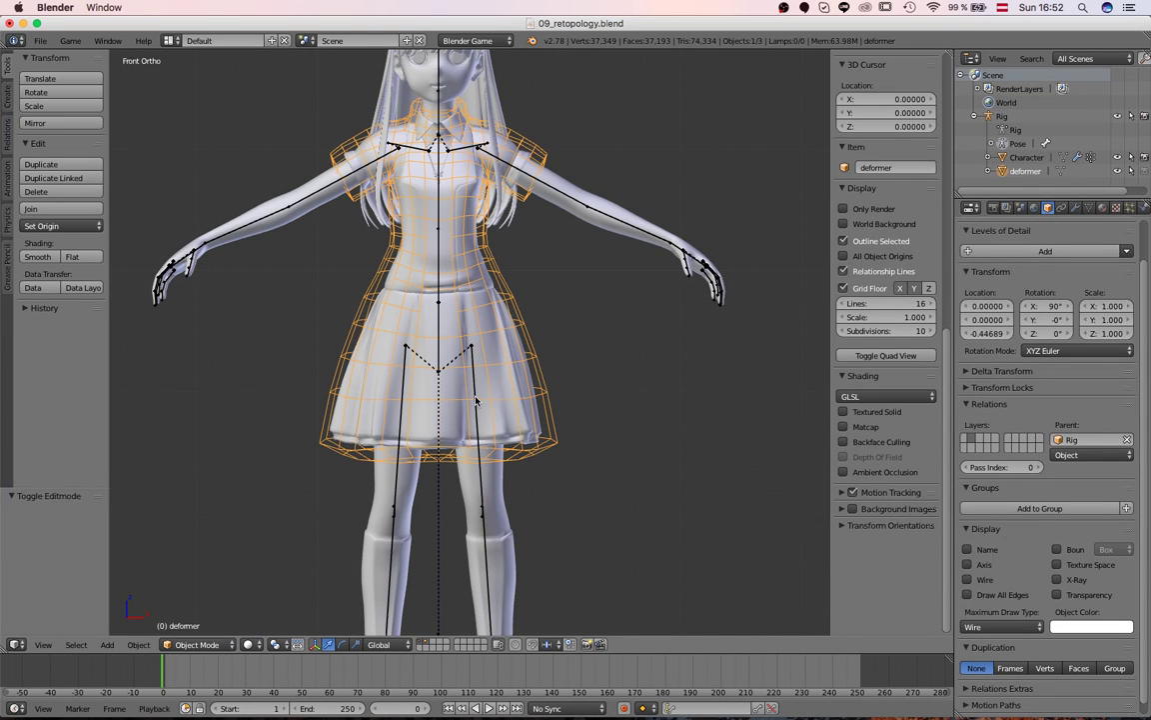
{"action": "key", "text": "2"}
{"action": "key", "text": "1"}
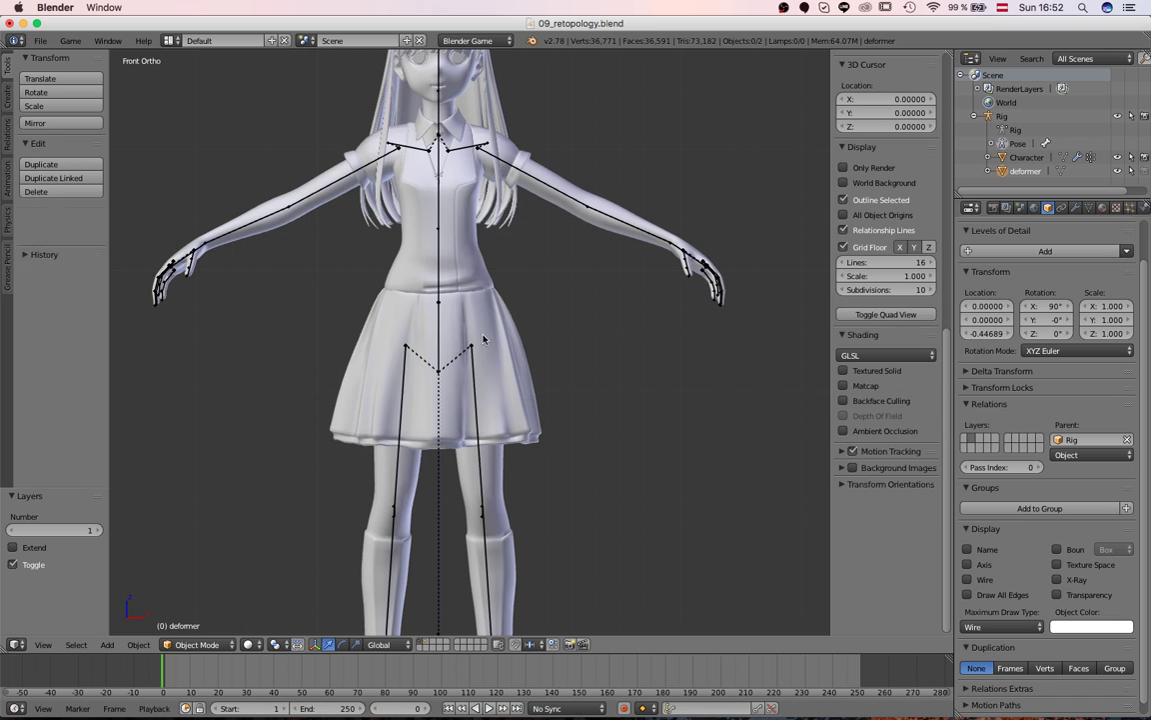
{"action": "key", "text": "2"}
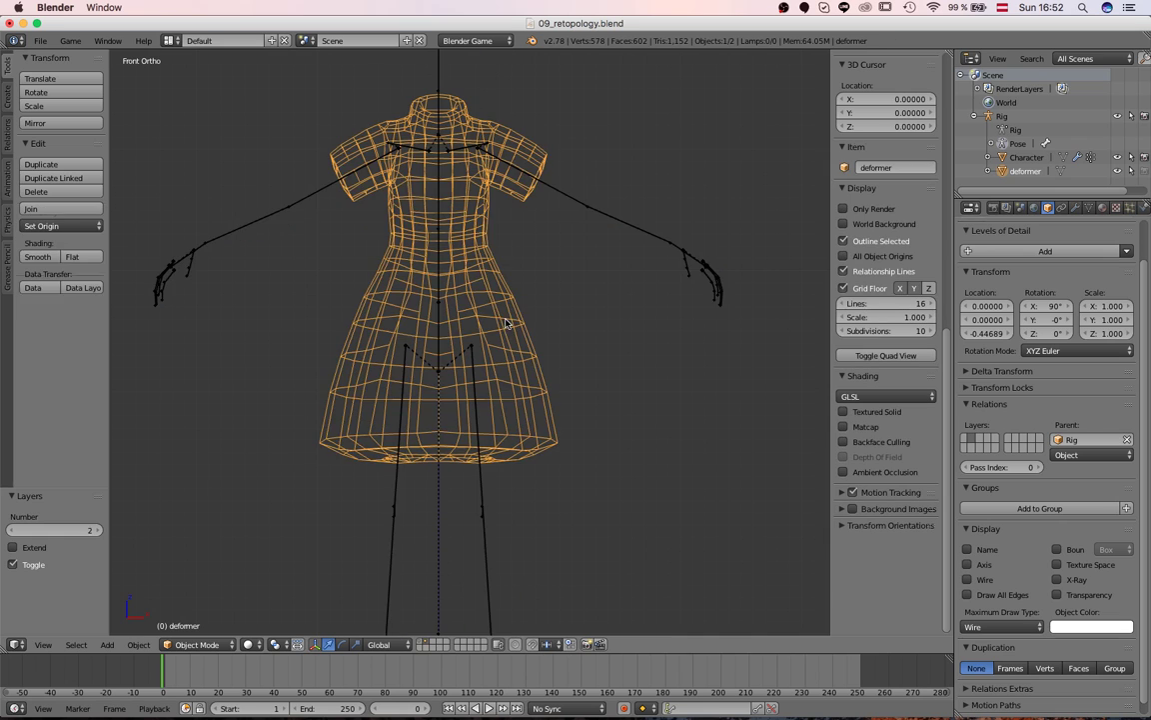
{"action": "middle_click_drag", "start_coordinate": [502, 327], "coordinate": [492, 411]}
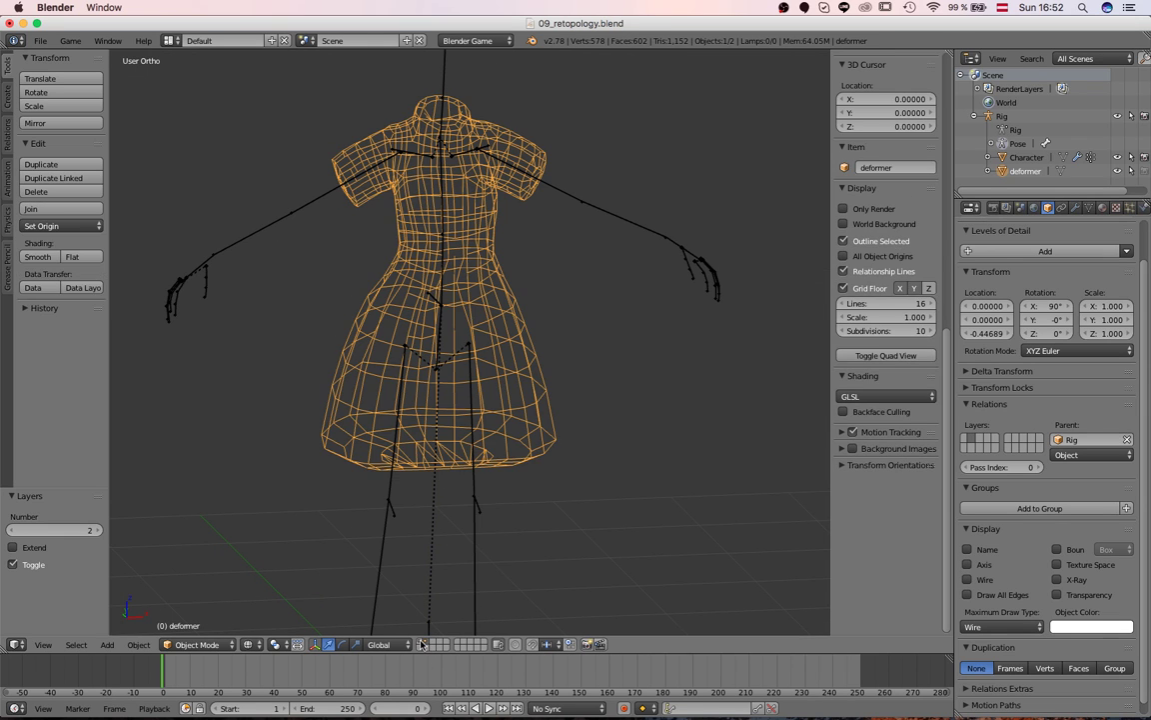
{"action": "left_click", "coordinate": [420, 642]}
{"action": "left_click", "coordinate": [425, 642]}
Step: Select the deformer and the rig, and parent the deformer to the rig with automatic weights
{"action": "scroll", "coordinate": [467, 344], "scroll_direction": "down", "scroll_amount": 2}
{"action": "scroll", "coordinate": [467, 344], "scroll_direction": "up", "scroll_amount": 1}
{"action": "right_click", "coordinate": [470, 353]}
{"action": "right_click", "coordinate": [492, 419]}
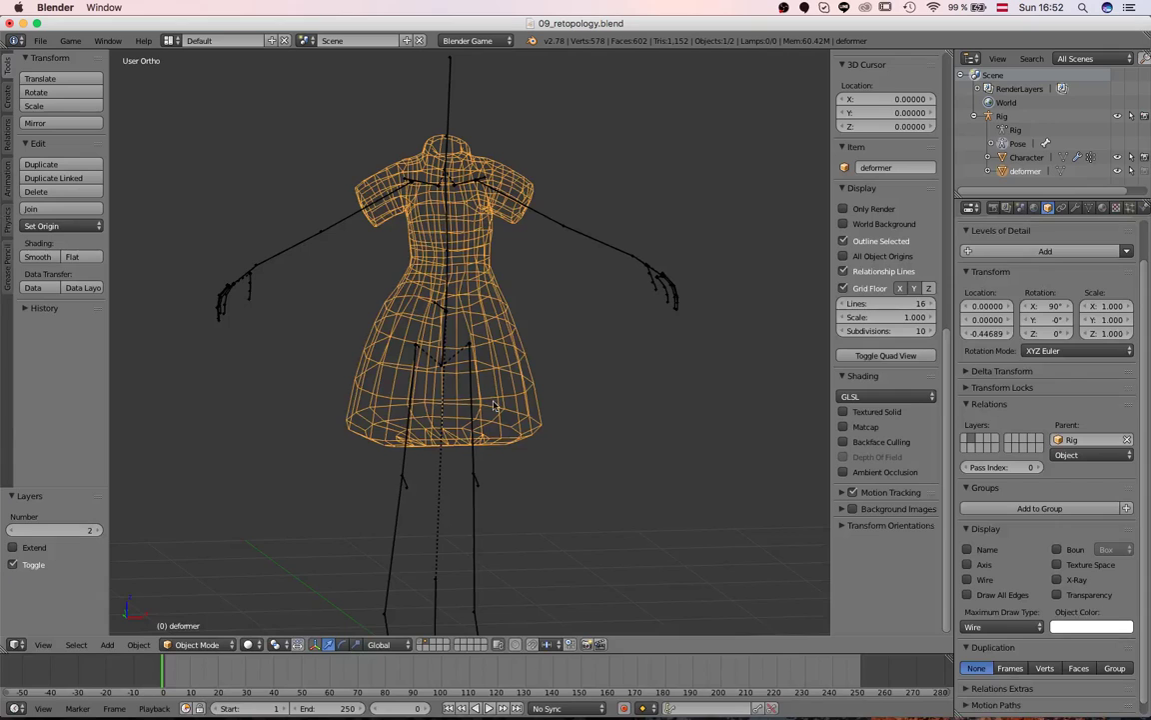
{"action": "key", "text": "z"}
{"action": "mouse_move", "coordinate": [559, 430]}
{"action": "middle_mouse_down"}
{"action": "mouse_move", "coordinate": [563, 414]}
{"action": "mouse_move", "coordinate": [541, 442]}
{"action": "middle_mouse_up"}
{"action": "scroll", "coordinate": [540, 441], "scroll_direction": "up", "scroll_amount": 1}
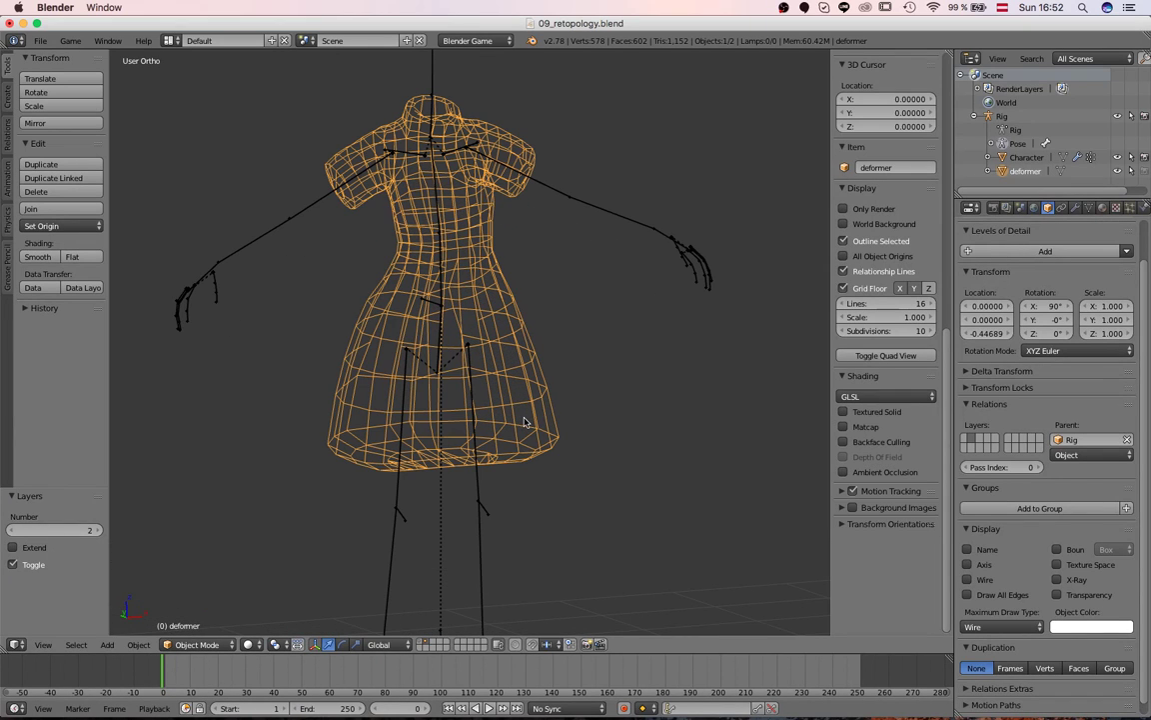
{"action": "scroll", "coordinate": [475, 468], "scroll_direction": "down", "scroll_amount": 1}
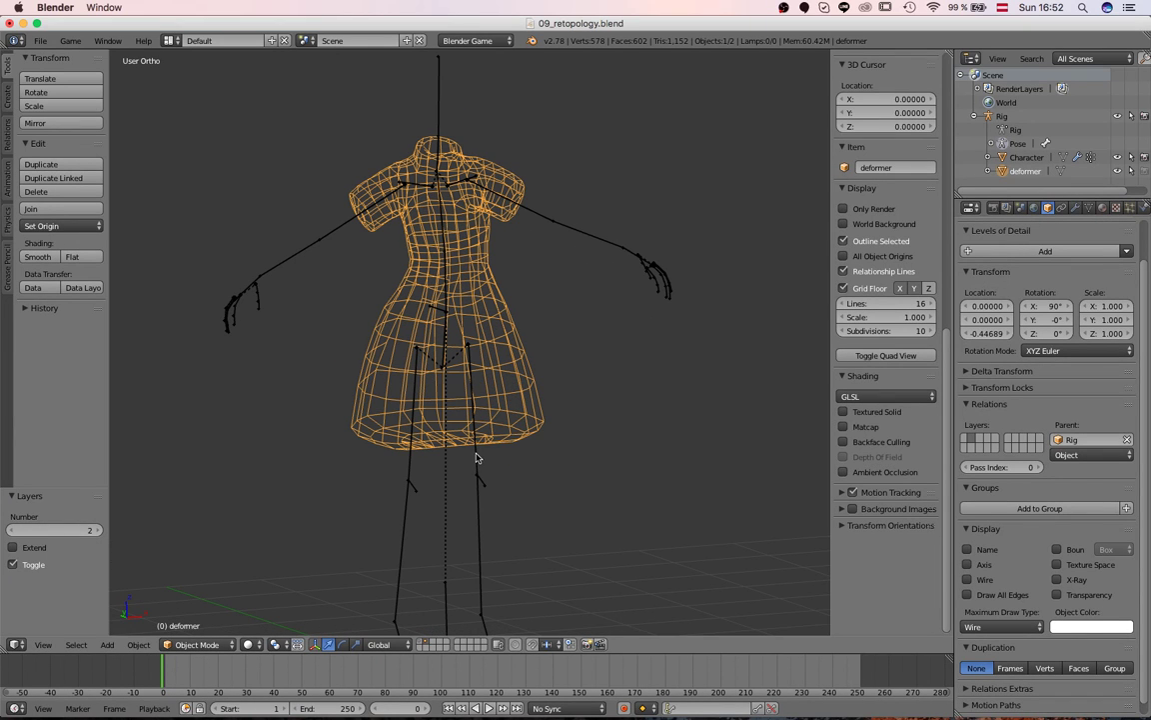
{"action": "right_click", "coordinate": [476, 464], "text": "shift"}
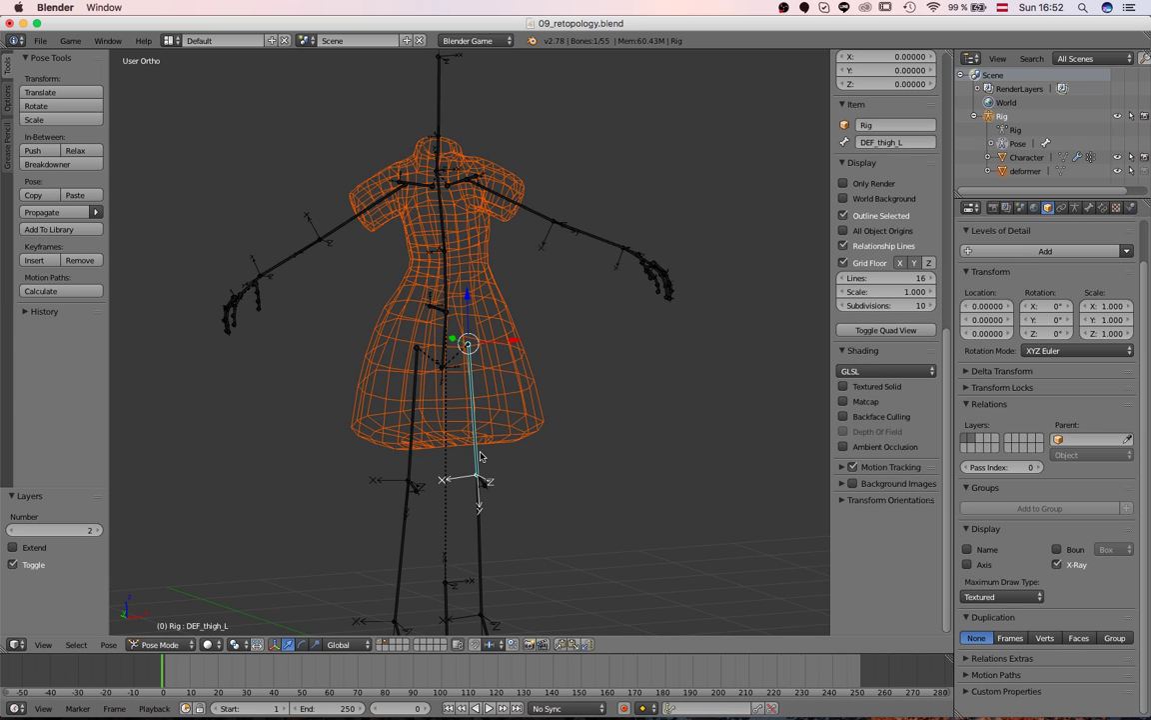
{"action": "key", "text": "ctrl+p"}
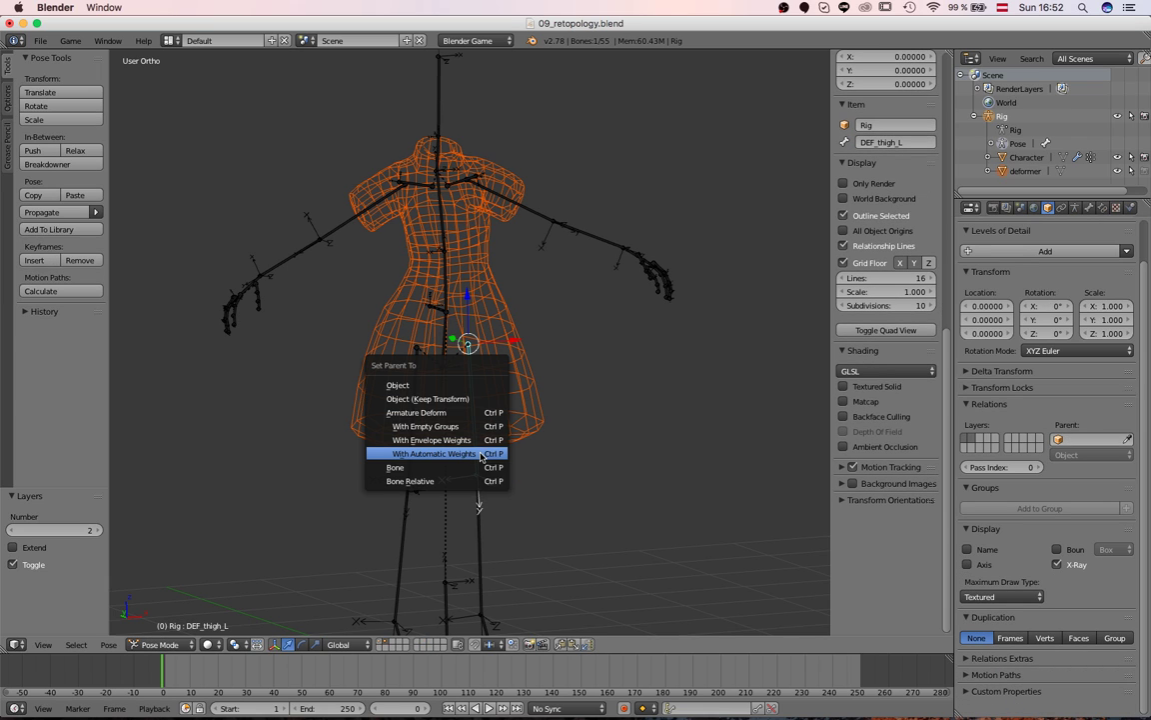
{"action": "left_click", "coordinate": [481, 455]}
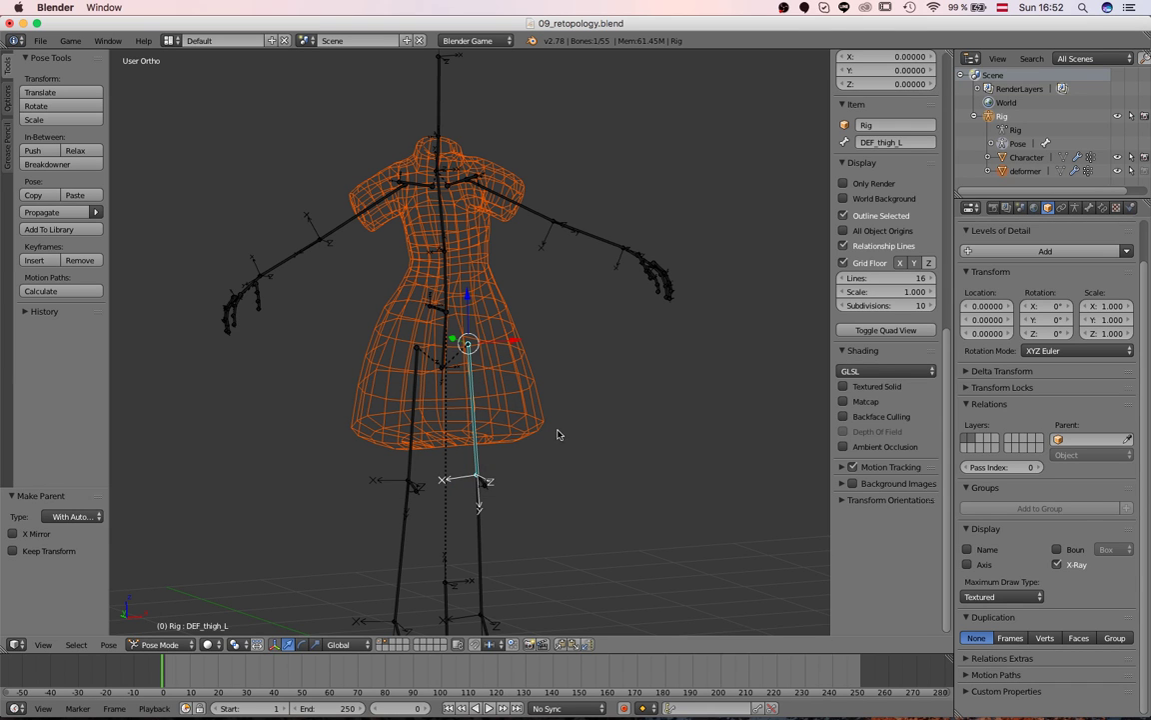
Step: Test the deformer's new weights by rotating each thigh bone of the rig and cancelling each rotation
{"action": "key", "text": "r"}
{"action": "right_click", "coordinate": [540, 396]}
{"action": "key", "text": "KP_1"}
{"action": "key", "text": "r"}
{"action": "right_click", "coordinate": [499, 402]}
{"action": "right_click", "coordinate": [416, 440]}
{"action": "right_click", "coordinate": [405, 448]}
{"action": "key", "text": "r"}
{"action": "right_click", "coordinate": [295, 393]}
Step: Test the sleeve's deformation by rotating the DEF_upperarm_L bone and cancelling the rotation
{"action": "right_click", "coordinate": [526, 209]}
{"action": "key", "text": "r"}
{"action": "key", "text": "Escape"}
{"action": "scroll", "coordinate": [485, 218], "scroll_direction": "up", "scroll_amount": 3}
{"action": "scroll", "coordinate": [485, 218], "scroll_direction": "up", "scroll_amount": 3}
{"action": "key", "text": "r"}
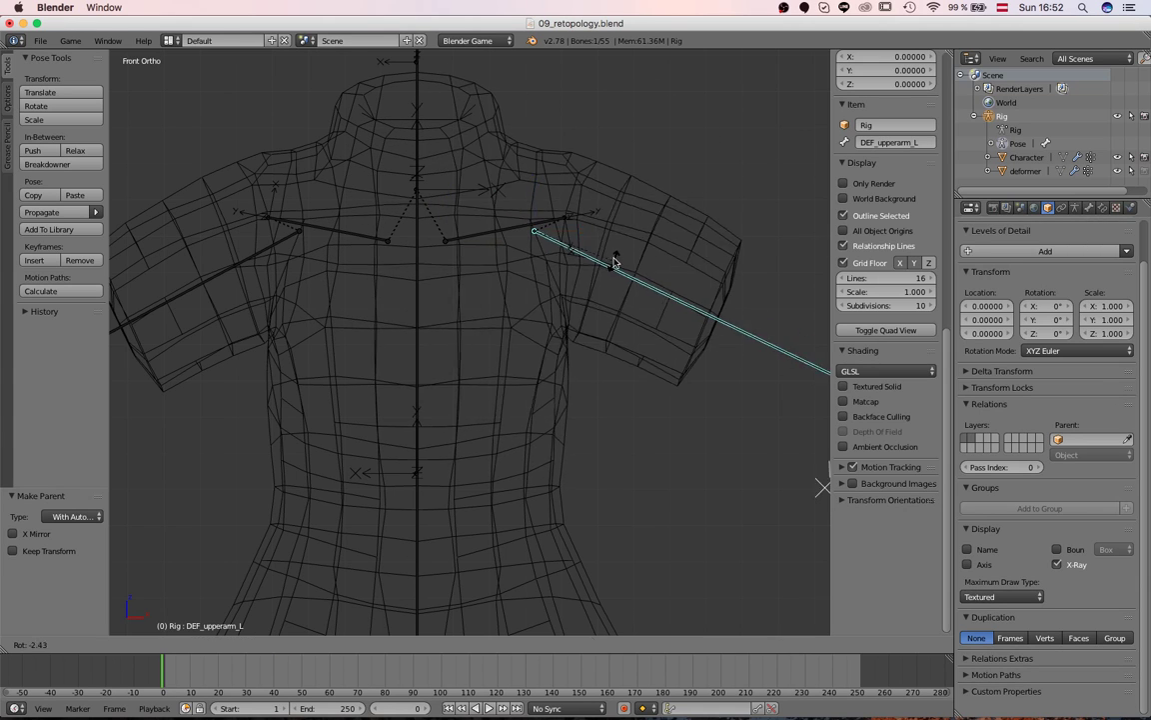
{"action": "key", "text": "Escape"}
{"action": "scroll", "coordinate": [477, 200], "scroll_direction": "down", "scroll_amount": 4}
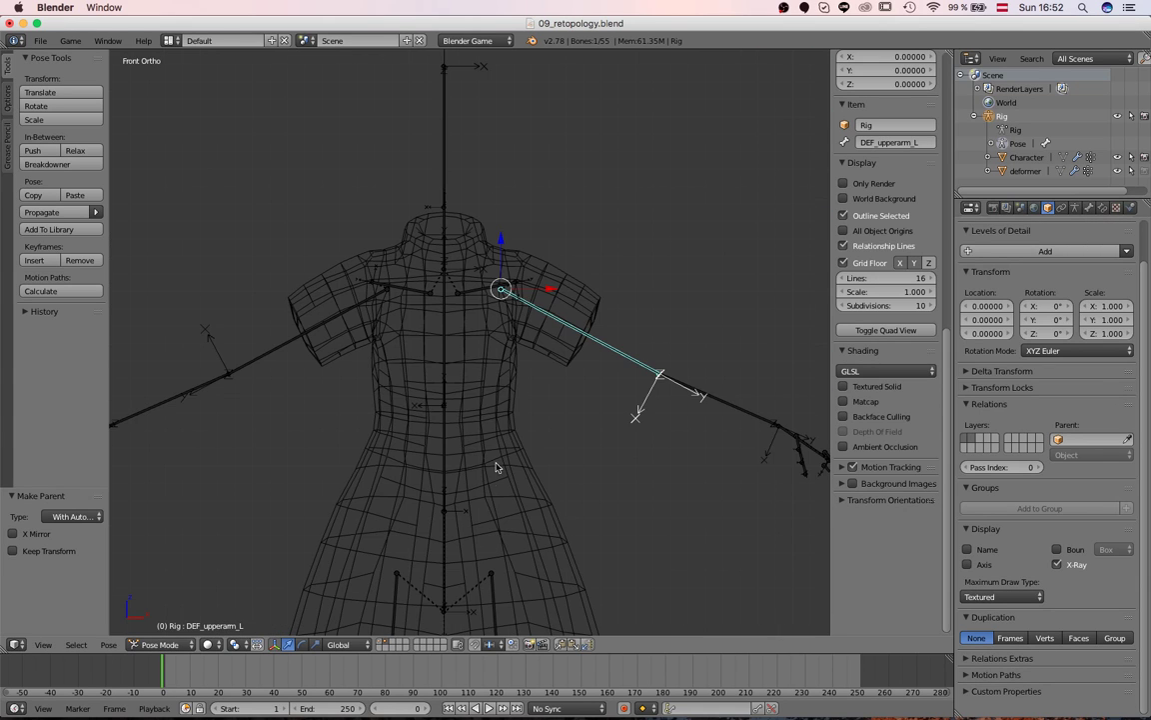
Step: Test the skirt by rotating DEF_thigh_L about -80° and DEF_thigh_R about 70°, and clear DEF_thigh_R's rotation
{"action": "middle_click_drag", "start_coordinate": [494, 604], "coordinate": [499, 418], "text": "shift"}
{"action": "right_click", "coordinate": [499, 452]}
{"action": "key", "text": "r"}
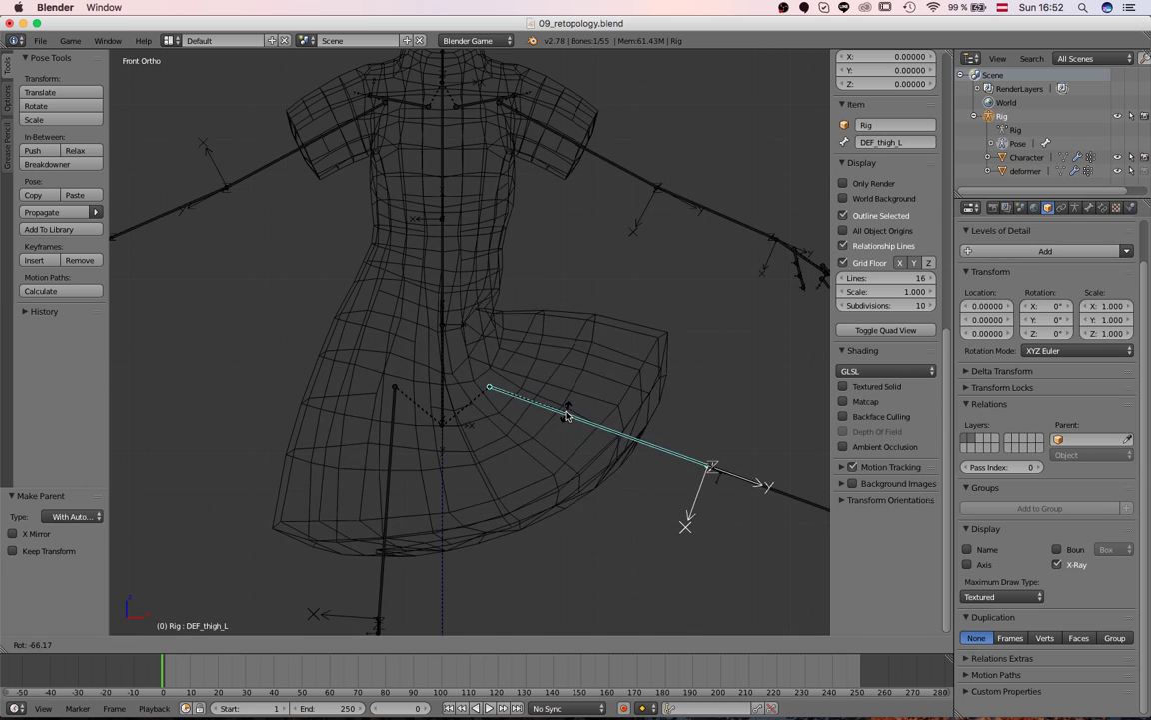
{"action": "left_click", "coordinate": [561, 395]}
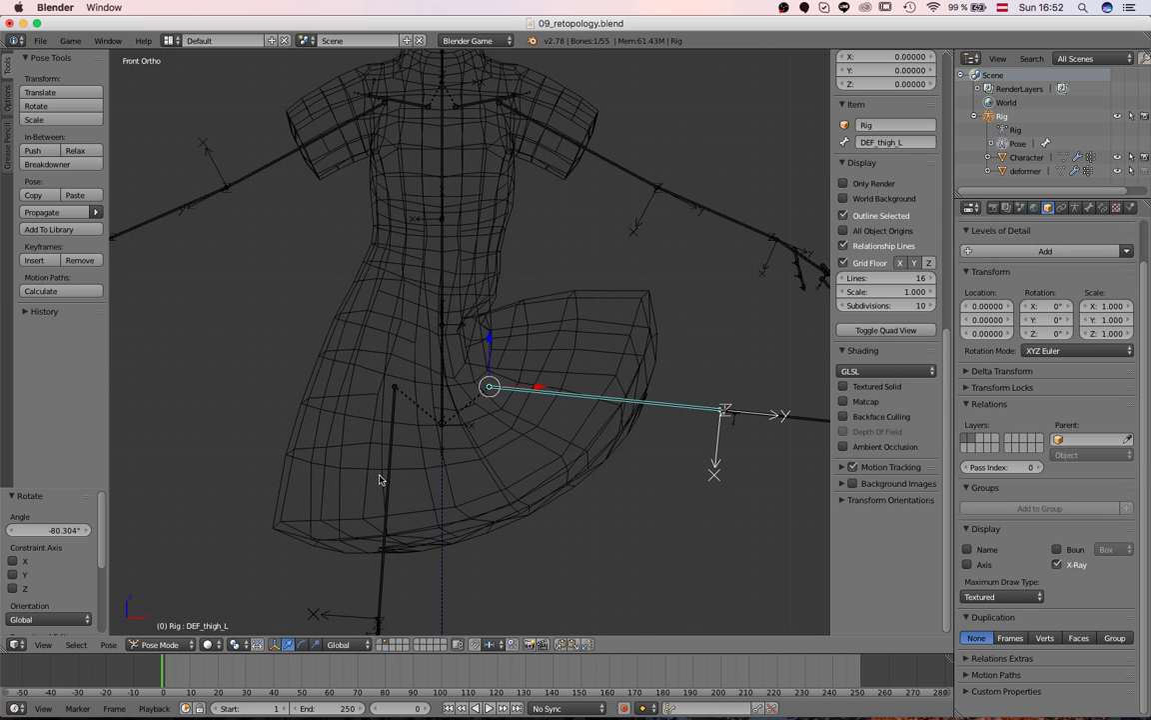
{"action": "right_click", "coordinate": [379, 478]}
{"action": "key", "text": "r"}
{"action": "left_click", "coordinate": [424, 268]}
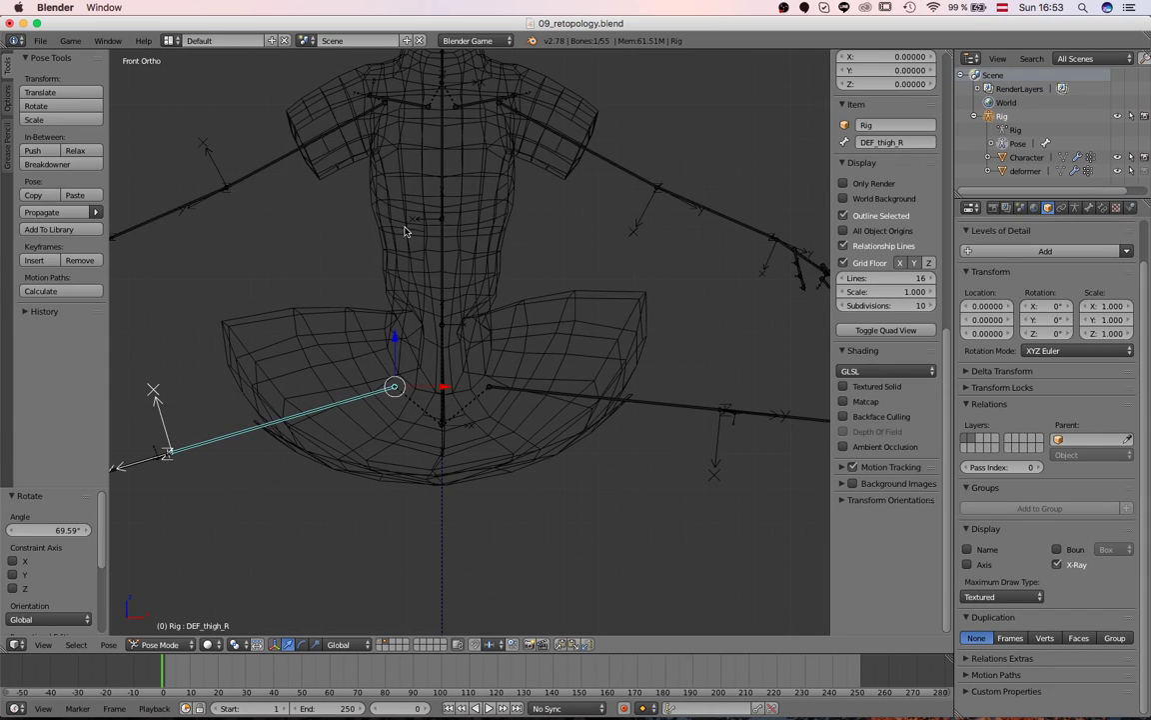
{"action": "scroll", "coordinate": [519, 369], "scroll_direction": "down", "scroll_amount": 1}
{"action": "key", "text": "alt+r"}
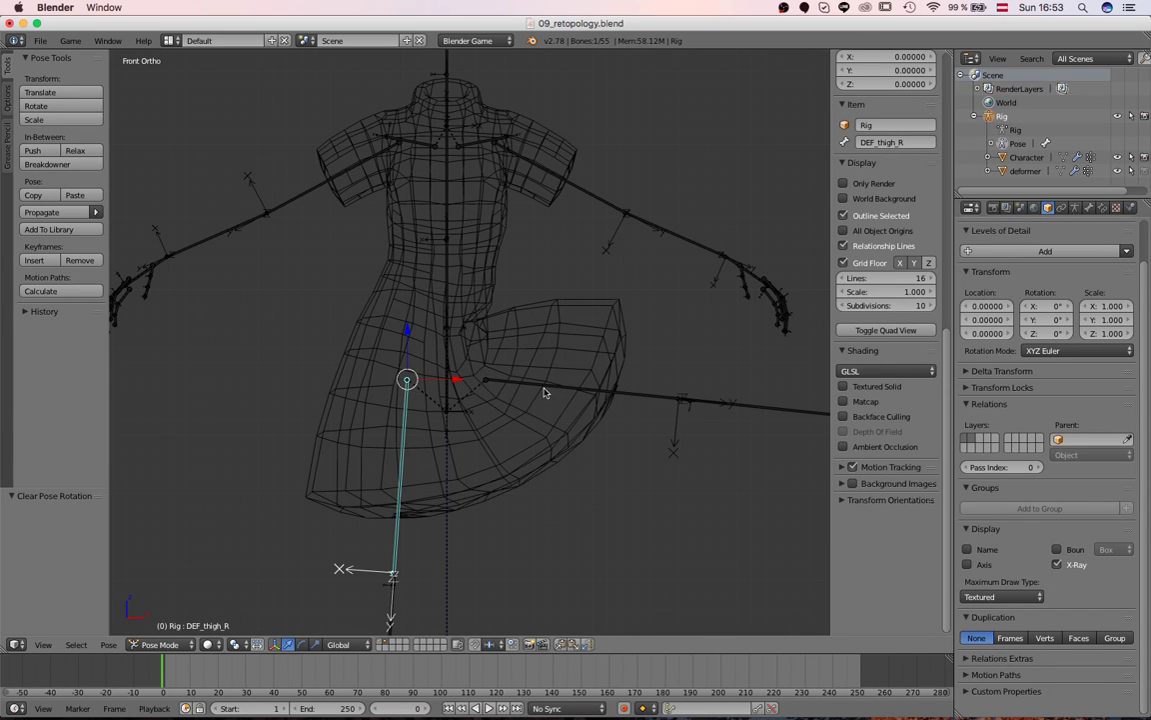
Step: Show layer 1 with the character, clear DEF_thigh_L's rotation, and rotate that bone outward by about -82°
{"action": "right_click", "coordinate": [490, 430]}
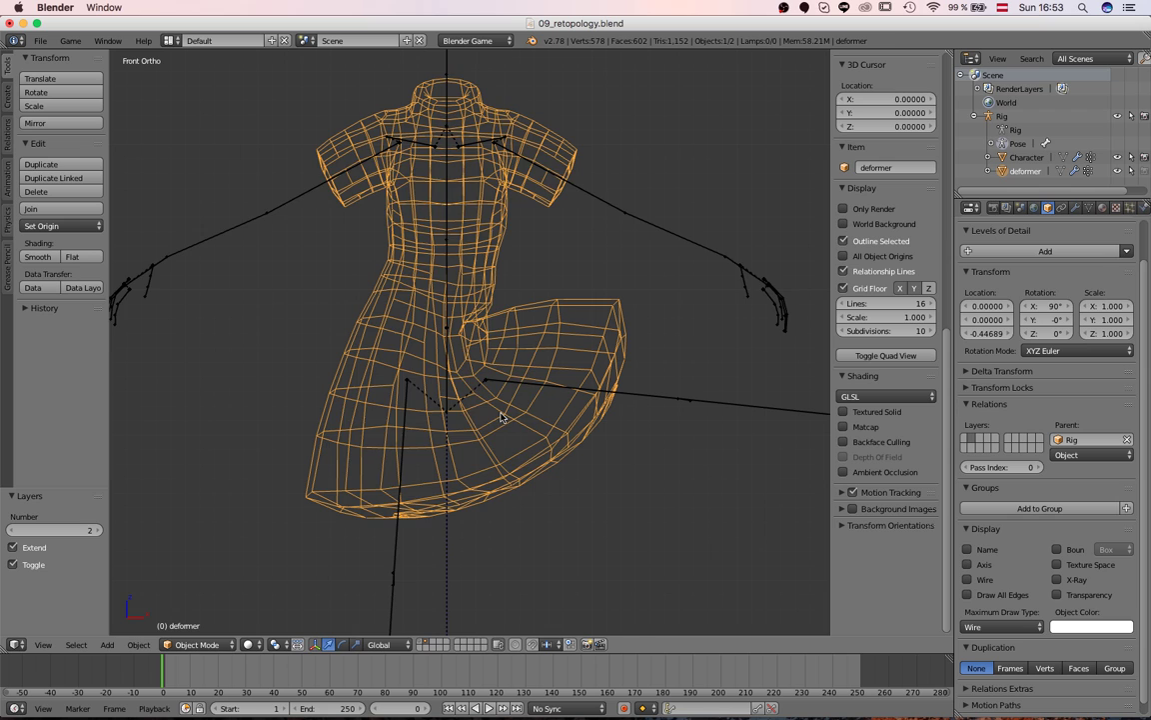
{"action": "key", "text": "shift+1"}
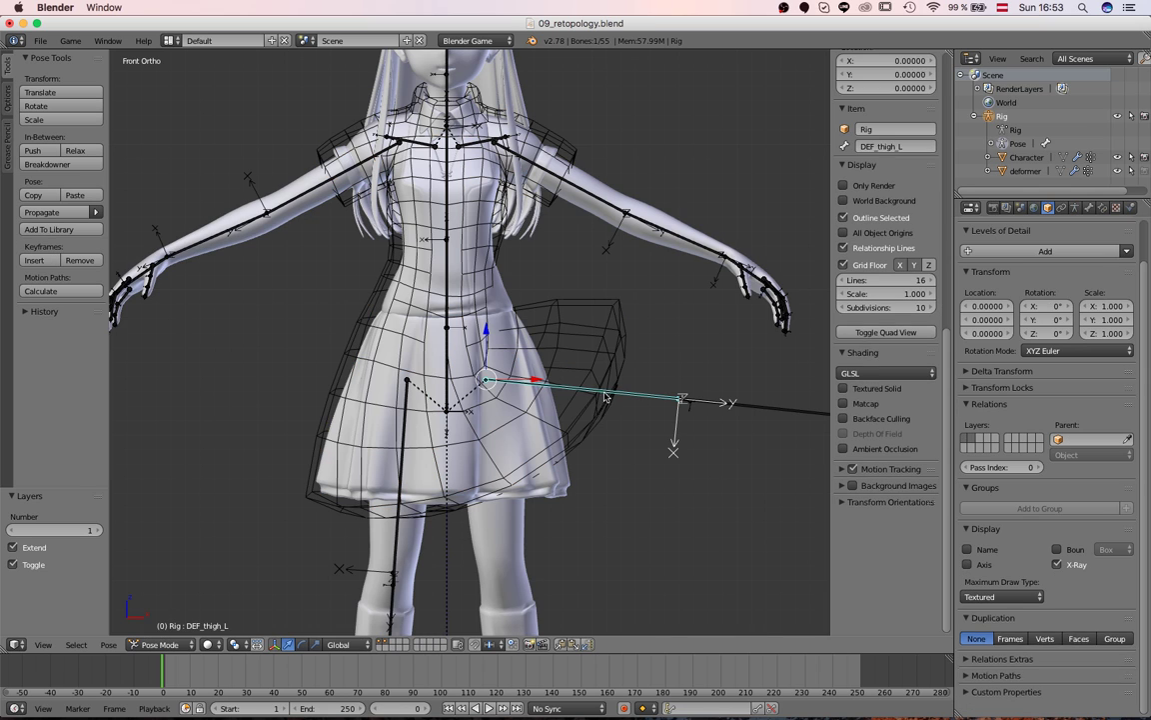
{"action": "right_click", "coordinate": [530, 387]}
{"action": "key", "text": "alt+r"}
{"action": "key", "text": "r"}
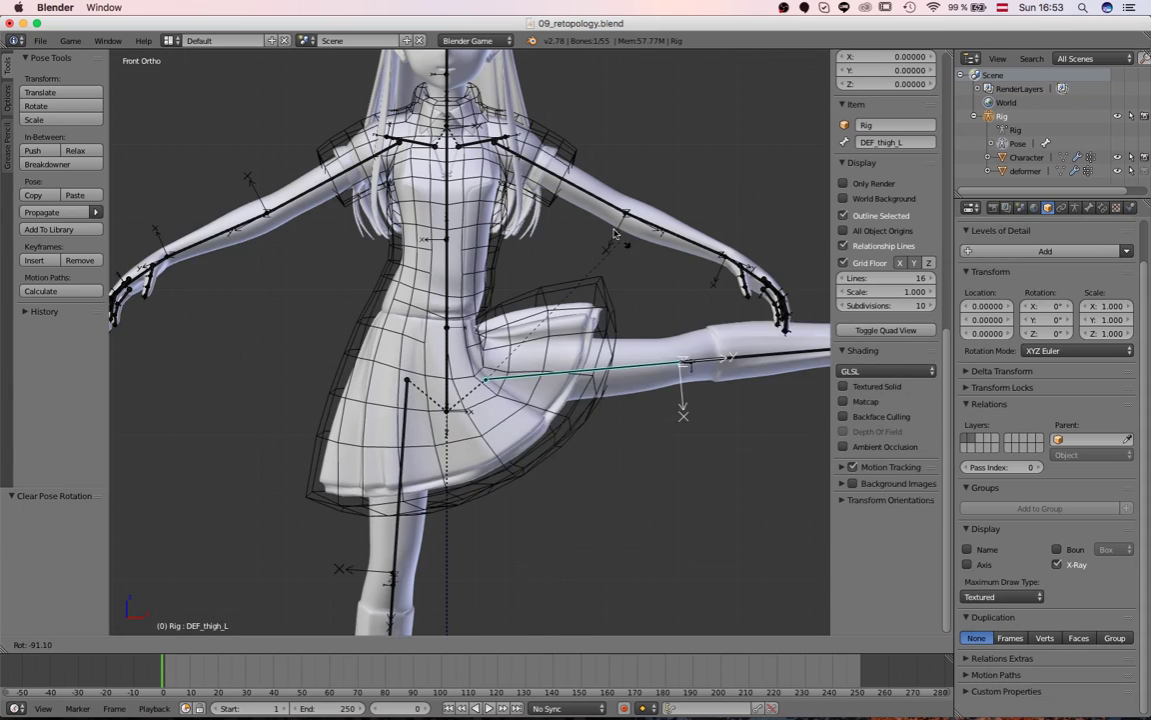
{"action": "left_click", "coordinate": [597, 299]}
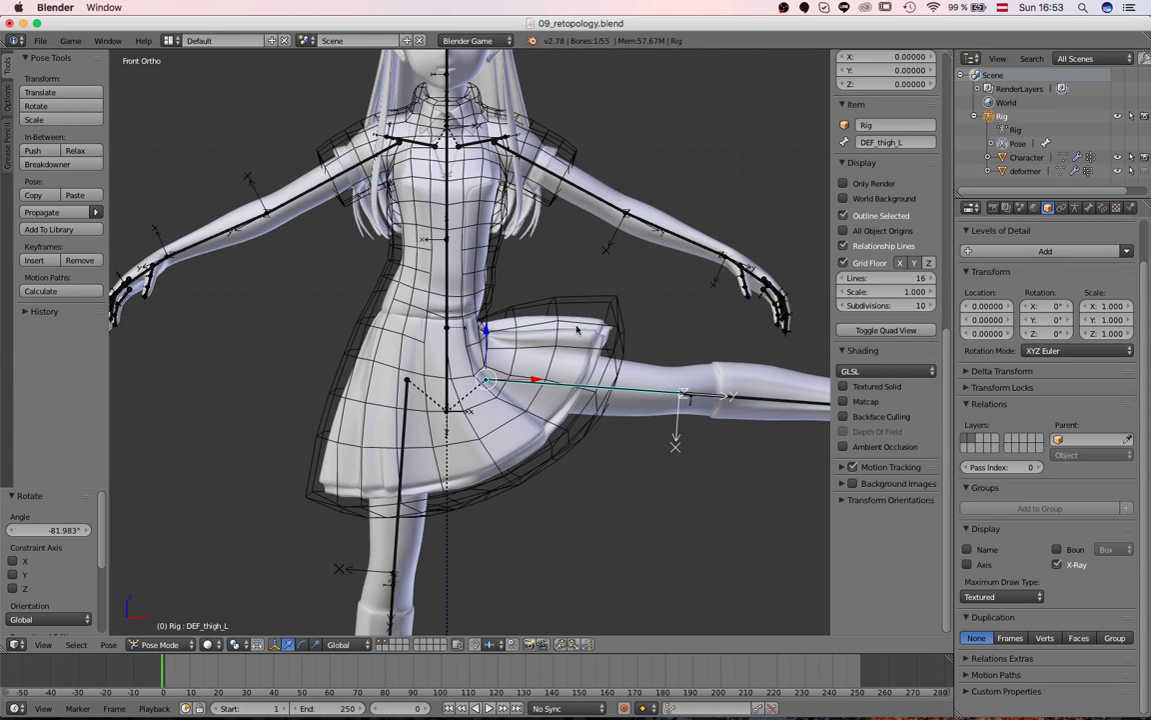
{"action": "middle_click_drag", "start_coordinate": [507, 298], "coordinate": [439, 240]}
{"action": "scroll", "coordinate": [427, 225], "scroll_direction": "up", "scroll_amount": 3}
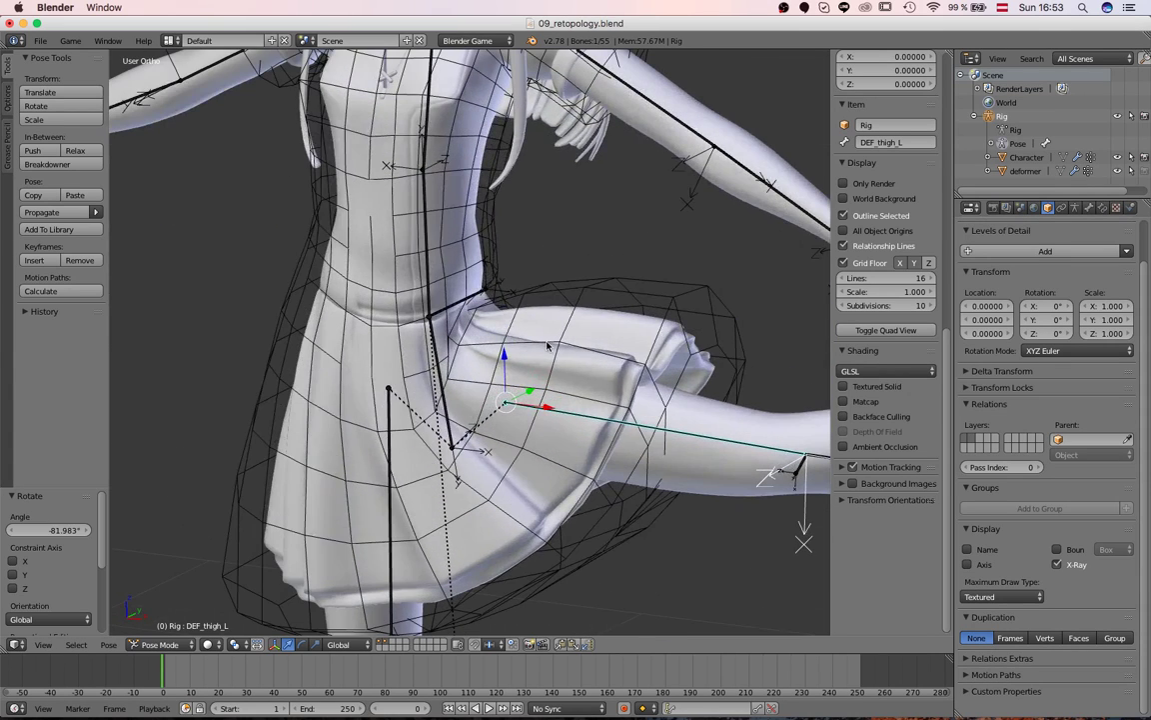
{"action": "key", "text": "ctrl+Tab"}
{"action": "right_click", "coordinate": [577, 375]}
{"action": "scroll", "coordinate": [447, 233], "scroll_direction": "down", "scroll_amount": 5}
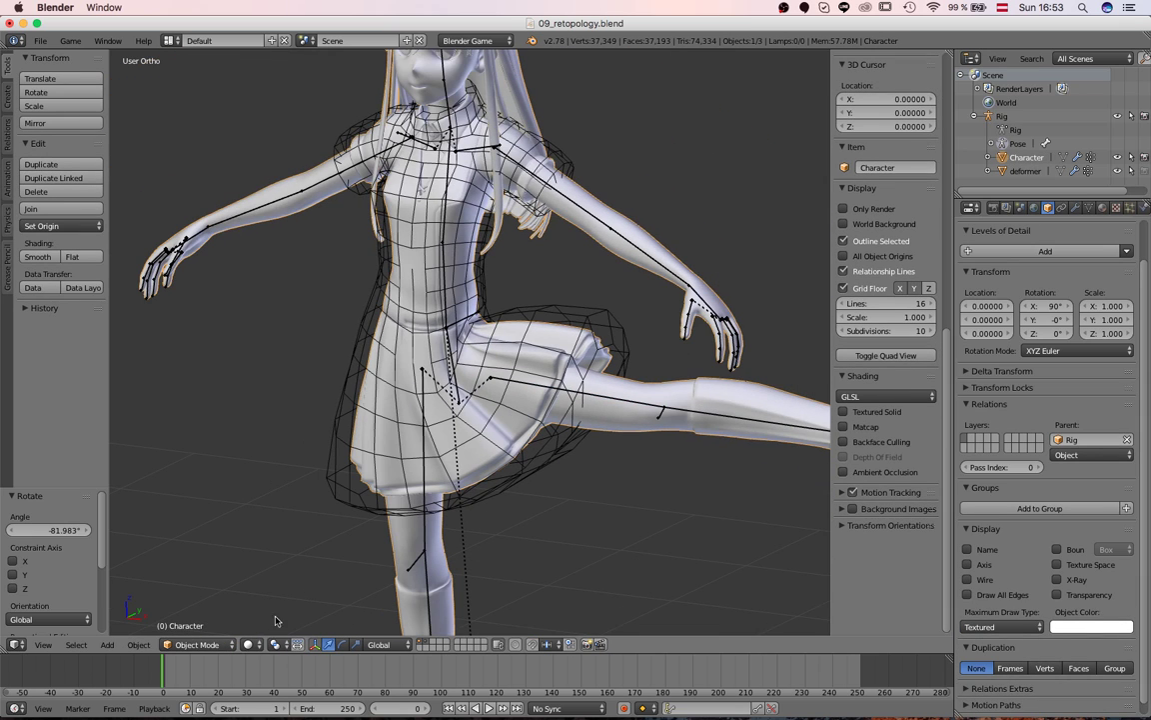
{"action": "left_click", "coordinate": [229, 645]}
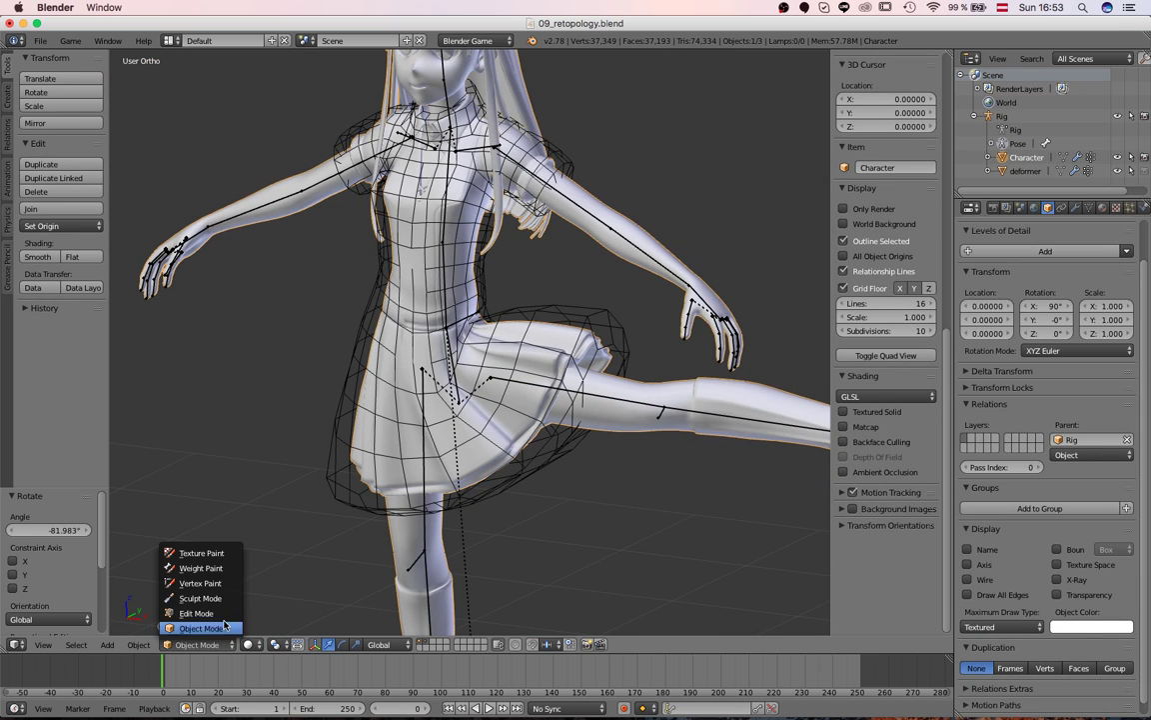
{"action": "left_click", "coordinate": [201, 568]}
{"action": "key", "text": "ctrl+Tab"}
{"action": "right_click", "coordinate": [391, 476]}
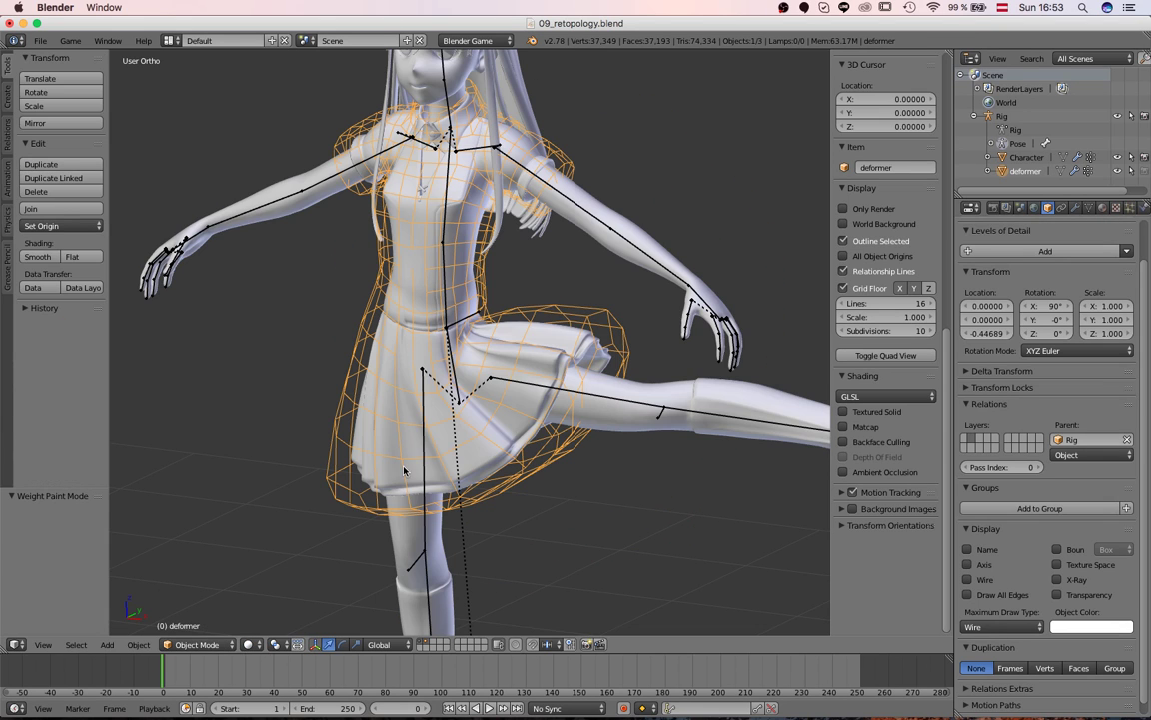
{"action": "key", "text": "ctrl+z"}
{"action": "key", "text": "ctrl+z"}
Step: Switch the deformer to Weight Paint mode with DEF_thigh_L active, showing only layer 2 from the front
{"action": "left_click", "coordinate": [181, 644]}
{"action": "left_click", "coordinate": [177, 629]}
{"action": "right_click", "coordinate": [331, 451]}
{"action": "left_click", "coordinate": [212, 643]}
{"action": "middle_click_drag", "start_coordinate": [700, 288], "coordinate": [657, 312]}
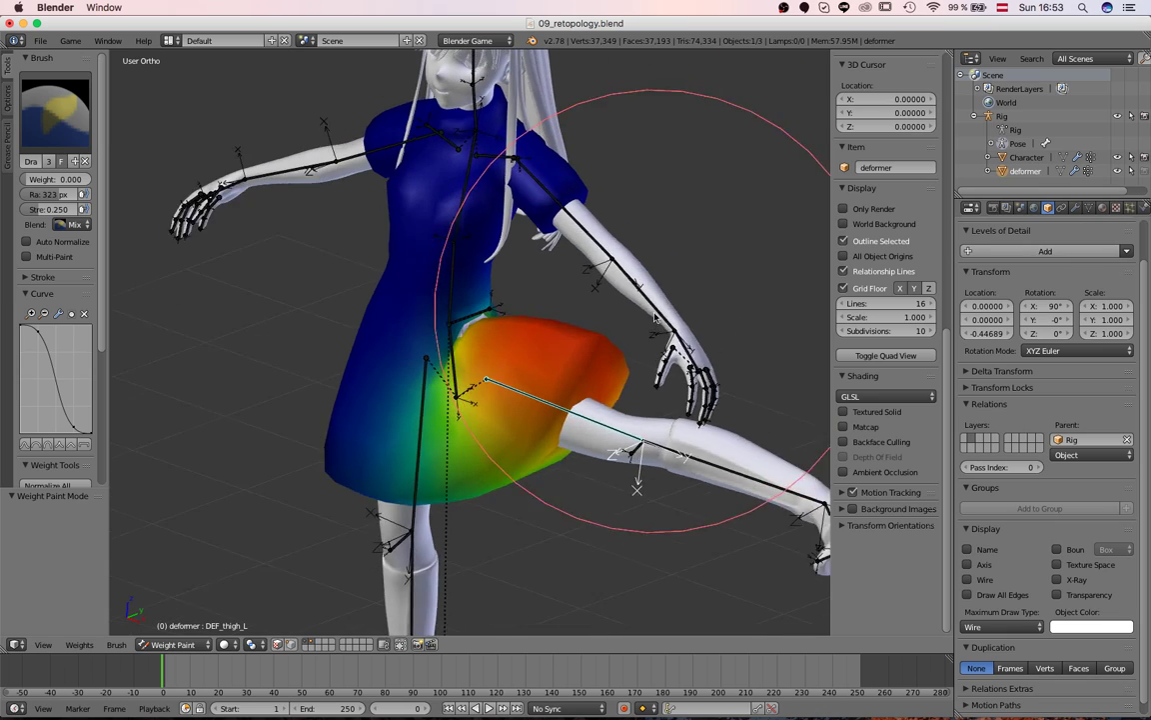
{"action": "scroll", "coordinate": [599, 305], "scroll_direction": "up", "scroll_amount": 2}
{"action": "key", "text": "KP_1"}
{"action": "scroll", "coordinate": [535, 305], "scroll_direction": "down", "scroll_amount": 4}
{"action": "middle_click_drag", "start_coordinate": [471, 380], "coordinate": [525, 376]}
{"action": "key", "text": "KP_1"}
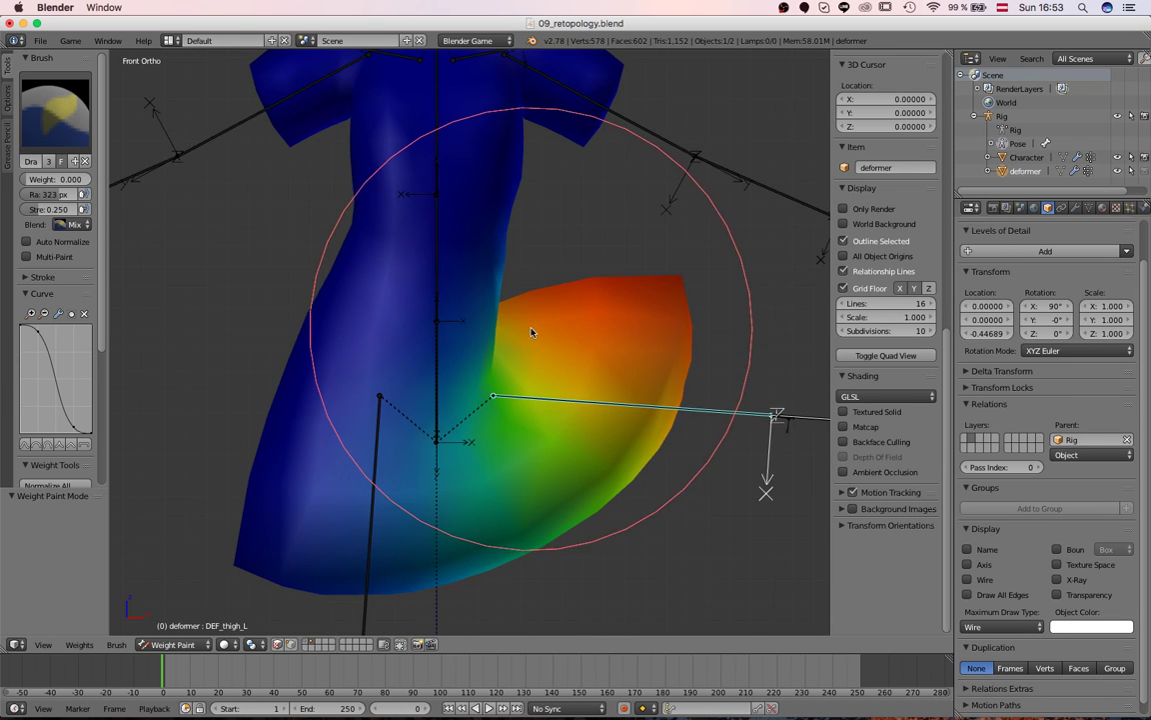
Step: Check the weight brush's mirror options and rotate DEF_thigh_L back down by about 43°
{"action": "left_click", "coordinate": [9, 116]}
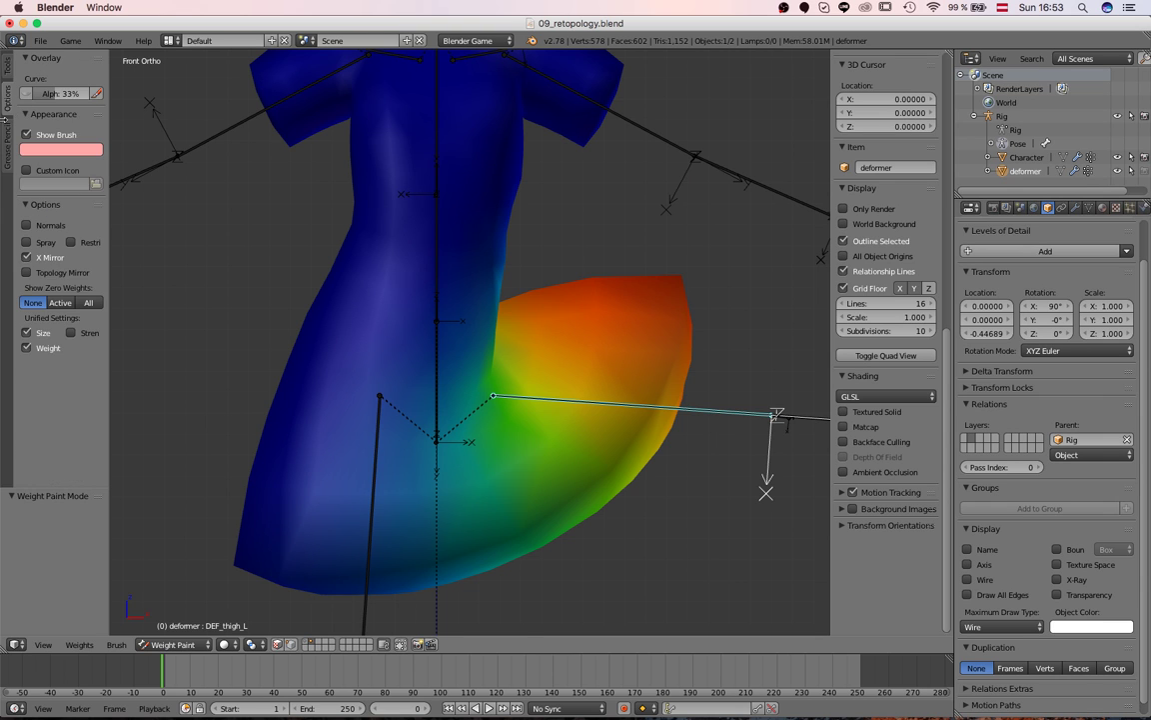
{"action": "left_click", "coordinate": [8, 68]}
{"action": "mouse_move", "coordinate": [440, 320]}
{"action": "middle_mouse_down"}
{"action": "mouse_move", "coordinate": [470, 303]}
{"action": "mouse_move", "coordinate": [518, 302]}
{"action": "mouse_move", "coordinate": [490, 327]}
{"action": "middle_mouse_up"}
{"action": "key", "text": "KP_1"}
{"action": "key", "text": "r"}
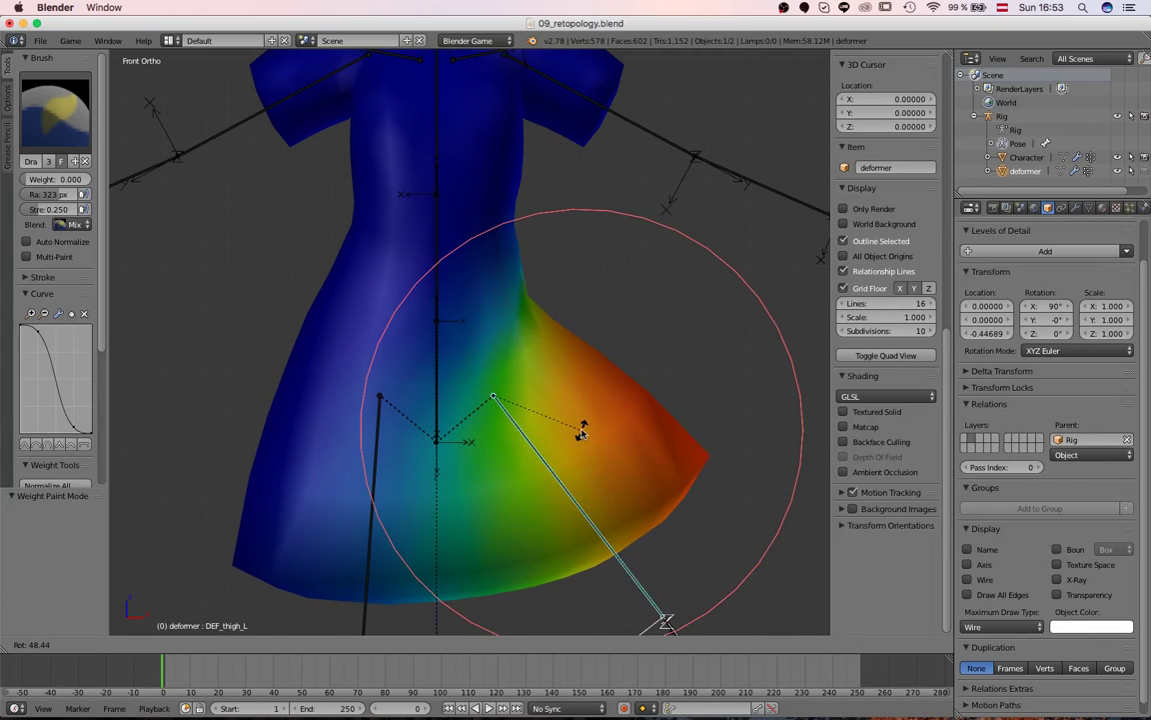
{"action": "left_click", "coordinate": [581, 432]}
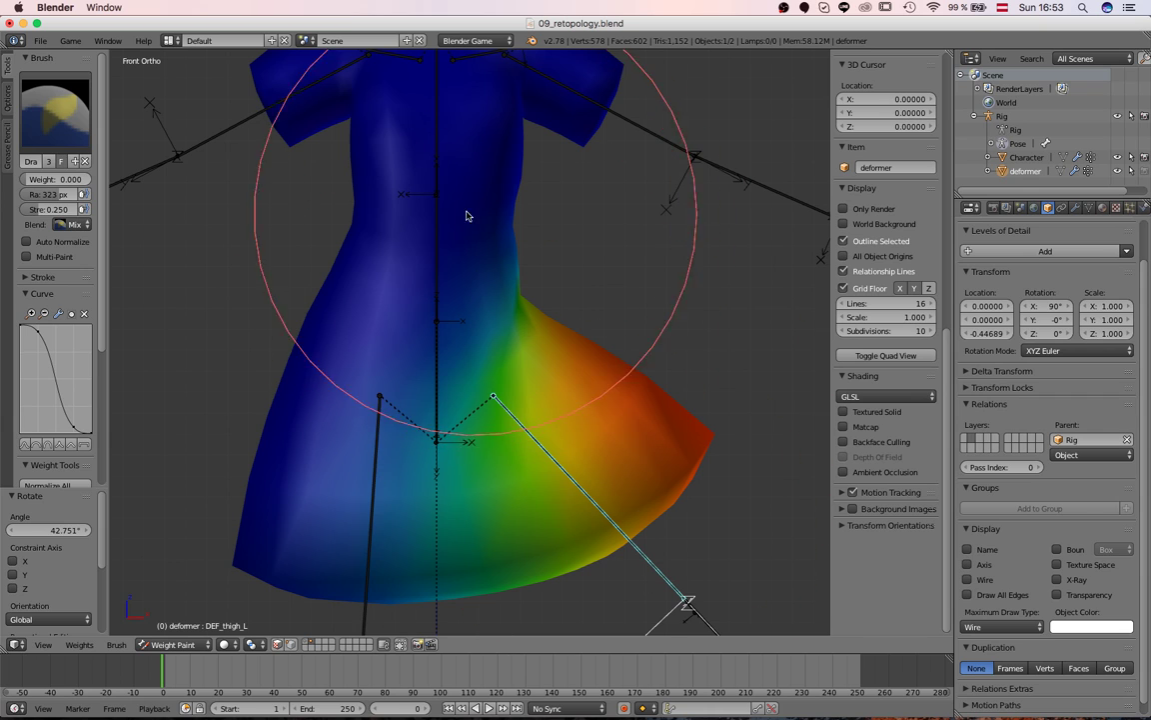
{"action": "middle_click_drag", "start_coordinate": [463, 216], "coordinate": [456, 260]}
{"action": "key", "text": "KP_1"}
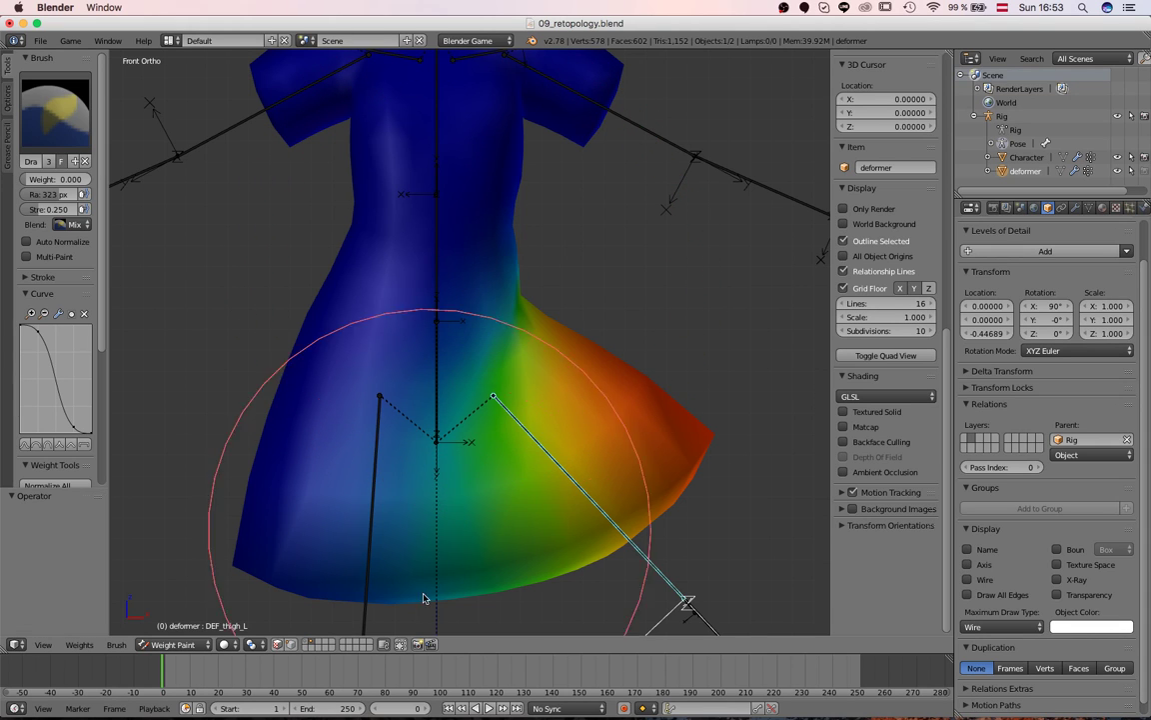
Step: Paint weight 0 for DEF_thigh_L over the waist and hips in wireframe display, rotating the bone about -22° between strokes
{"action": "key", "text": "z"}
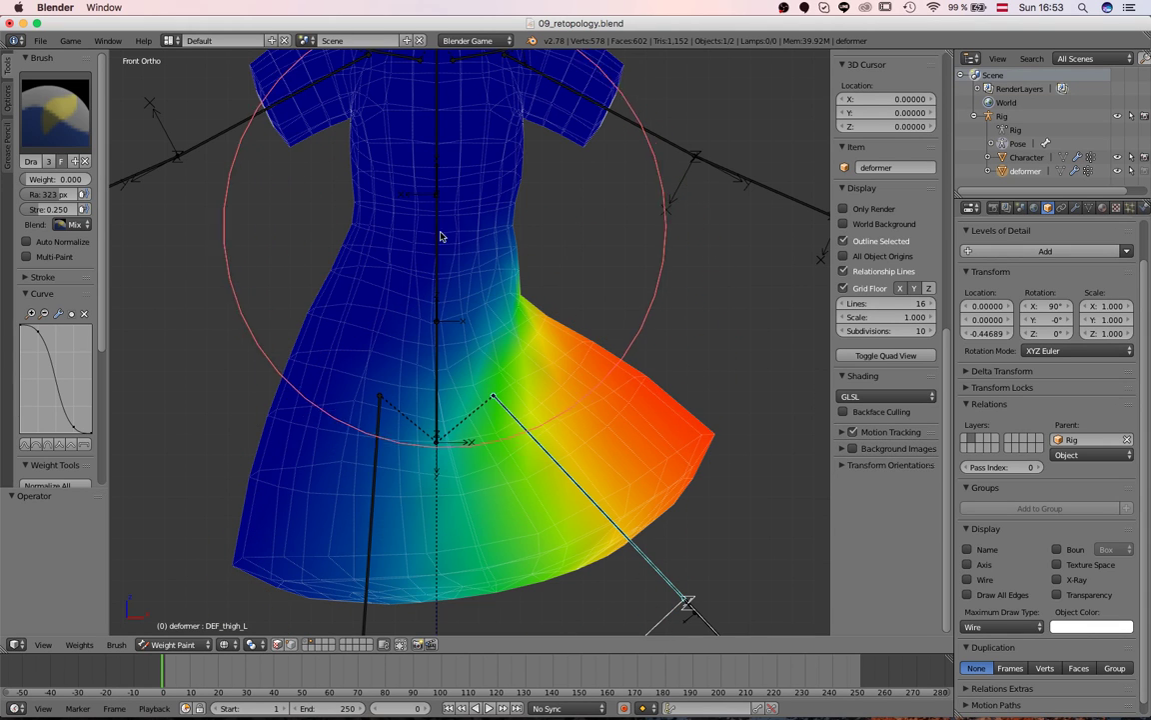
{"action": "mouse_move", "coordinate": [440, 240]}
{"action": "left_mouse_down"}
{"action": "mouse_move", "coordinate": [478, 405]}
{"action": "mouse_move", "coordinate": [465, 267]}
{"action": "mouse_move", "coordinate": [375, 342]}
{"action": "mouse_move", "coordinate": [349, 437]}
{"action": "mouse_move", "coordinate": [357, 376]}
{"action": "left_mouse_up"}
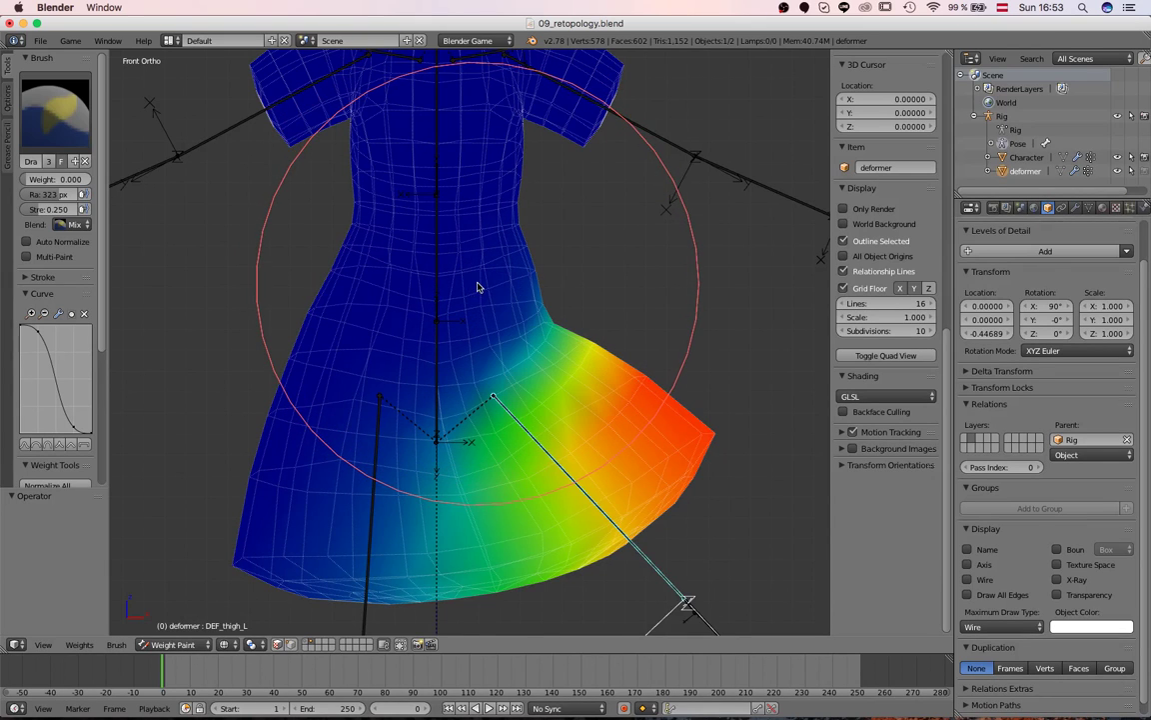
{"action": "key", "text": "r"}
{"action": "left_click", "coordinate": [696, 432]}
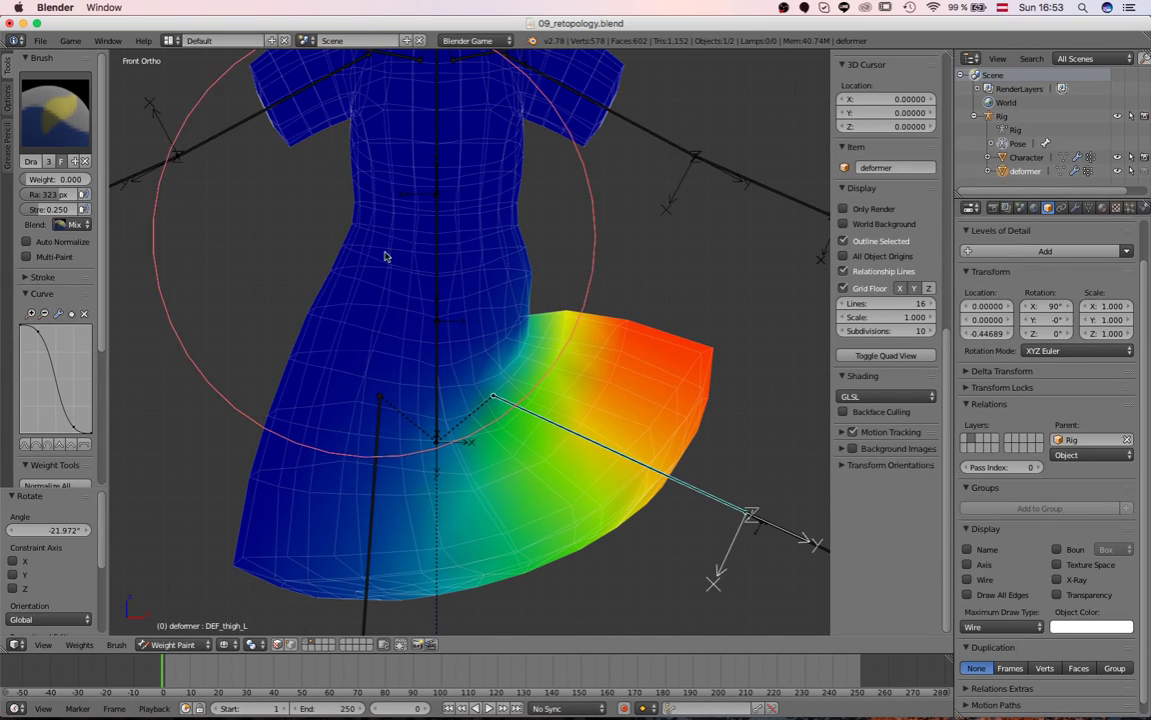
{"action": "mouse_move", "coordinate": [394, 268]}
{"action": "left_mouse_down"}
{"action": "mouse_move", "coordinate": [423, 292]}
{"action": "mouse_move", "coordinate": [555, 328]}
{"action": "left_mouse_up"}
Step: Select the DEF_thigh_R bone and rotate it outward by about 46°
{"action": "scroll", "coordinate": [556, 328], "scroll_direction": "down", "scroll_amount": 4}
{"action": "right_click", "coordinate": [425, 446]}
{"action": "key", "text": "r"}
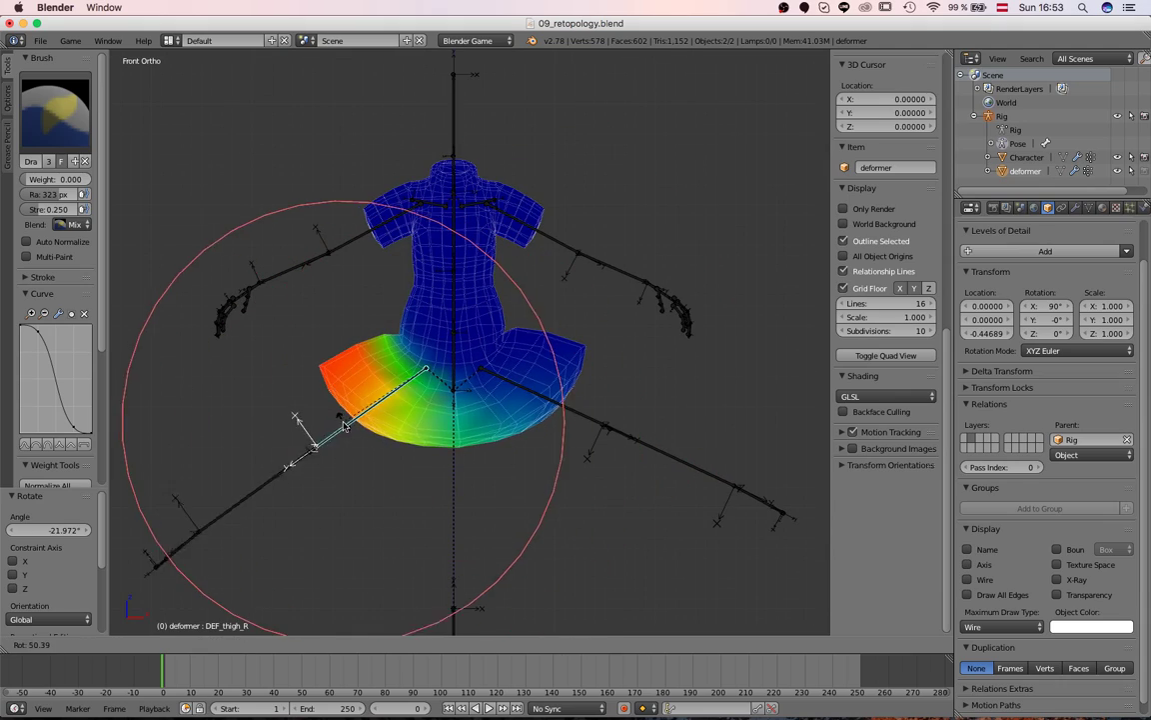
{"action": "left_click", "coordinate": [349, 429]}
Step: Show only layer 1 with the character and examine how the skirt deforms around the waist and hem
{"action": "mouse_move", "coordinate": [547, 327]}
{"action": "middle_mouse_down"}
{"action": "mouse_move", "coordinate": [495, 373]}
{"action": "mouse_move", "coordinate": [329, 375]}
{"action": "mouse_move", "coordinate": [565, 348]}
{"action": "mouse_move", "coordinate": [463, 388]}
{"action": "mouse_move", "coordinate": [509, 408]}
{"action": "mouse_move", "coordinate": [424, 381]}
{"action": "middle_mouse_up"}
{"action": "key", "text": "1"}
{"action": "left_click", "coordinate": [309, 642], "text": "shift"}
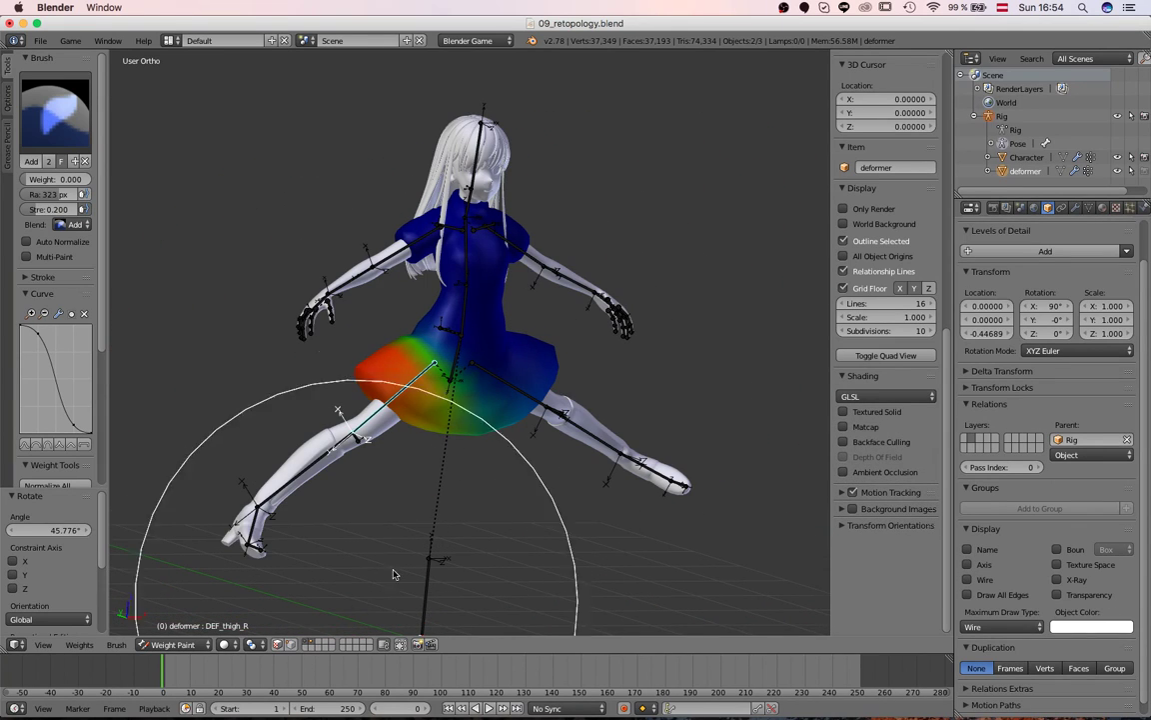
{"action": "left_click", "coordinate": [314, 641], "text": "shift"}
{"action": "middle_click_drag", "start_coordinate": [469, 529], "coordinate": [464, 458]}
{"action": "scroll", "coordinate": [465, 458], "scroll_direction": "up", "scroll_amount": 5}
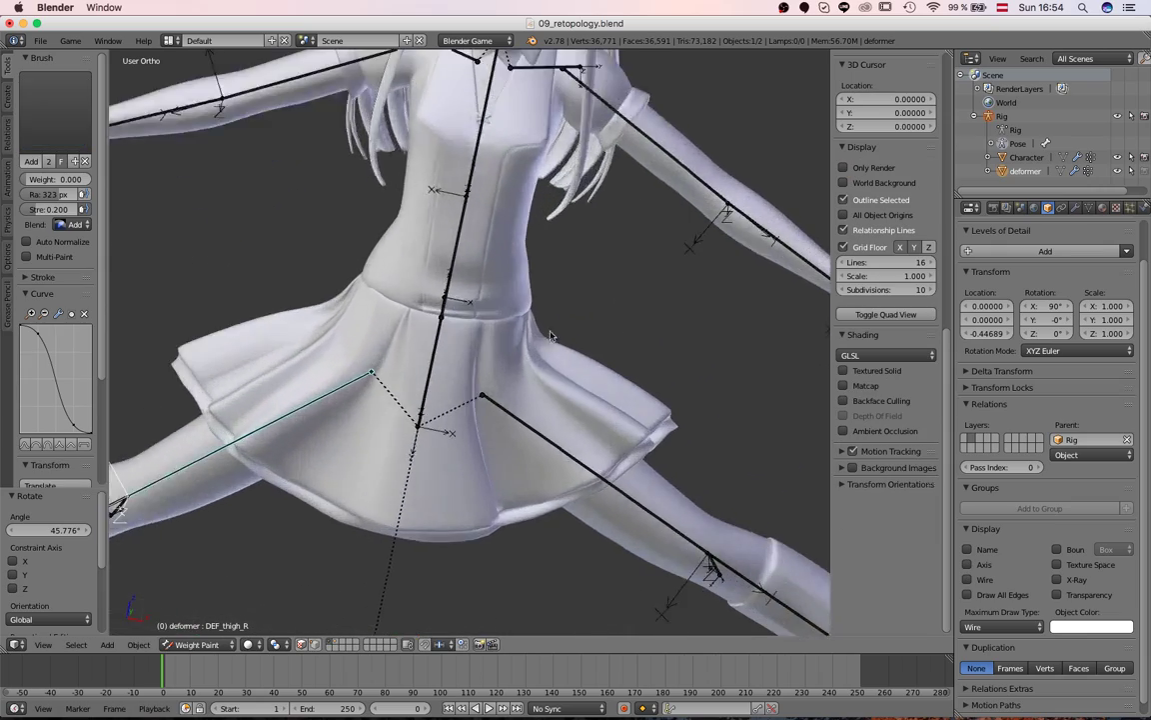
{"action": "scroll", "coordinate": [545, 332], "scroll_direction": "down", "scroll_amount": 2}
{"action": "middle_click_drag", "start_coordinate": [544, 332], "coordinate": [476, 325]}
{"action": "key", "text": "1"}
{"action": "scroll", "coordinate": [476, 322], "scroll_direction": "up", "scroll_amount": 5}
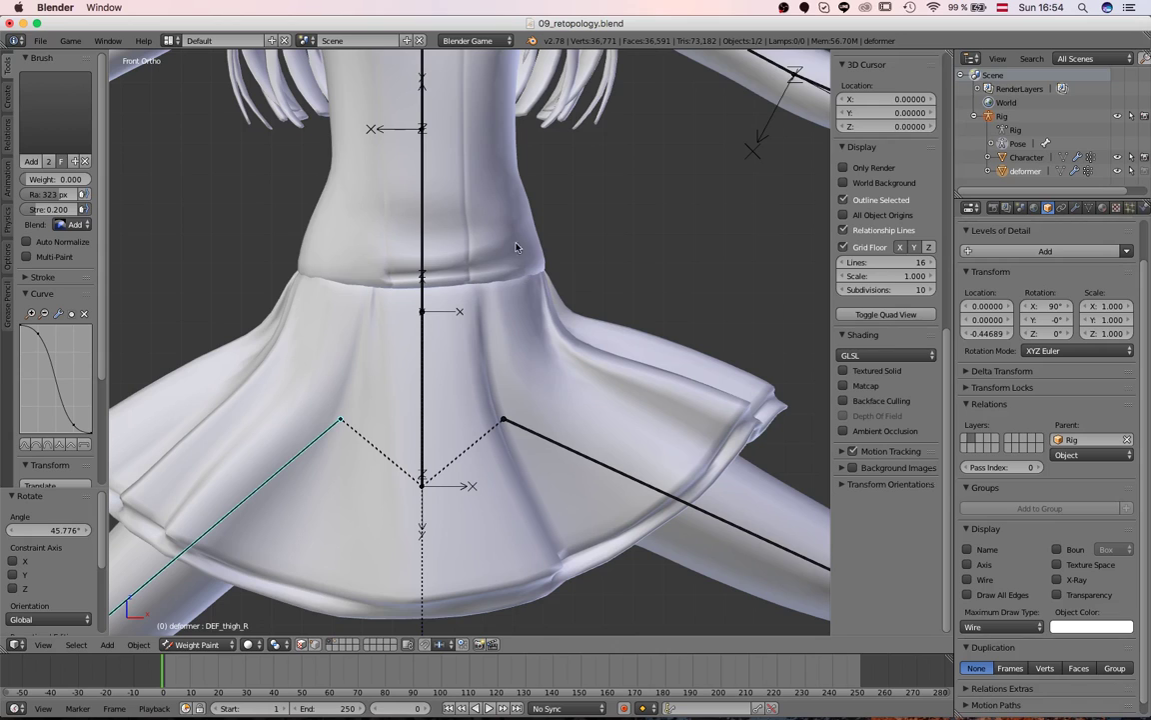
Step: Show the deformer again and try adding weight 1 for DEF_thigh_R on its side of the skirt
{"action": "left_click", "coordinate": [339, 645], "text": "shift"}
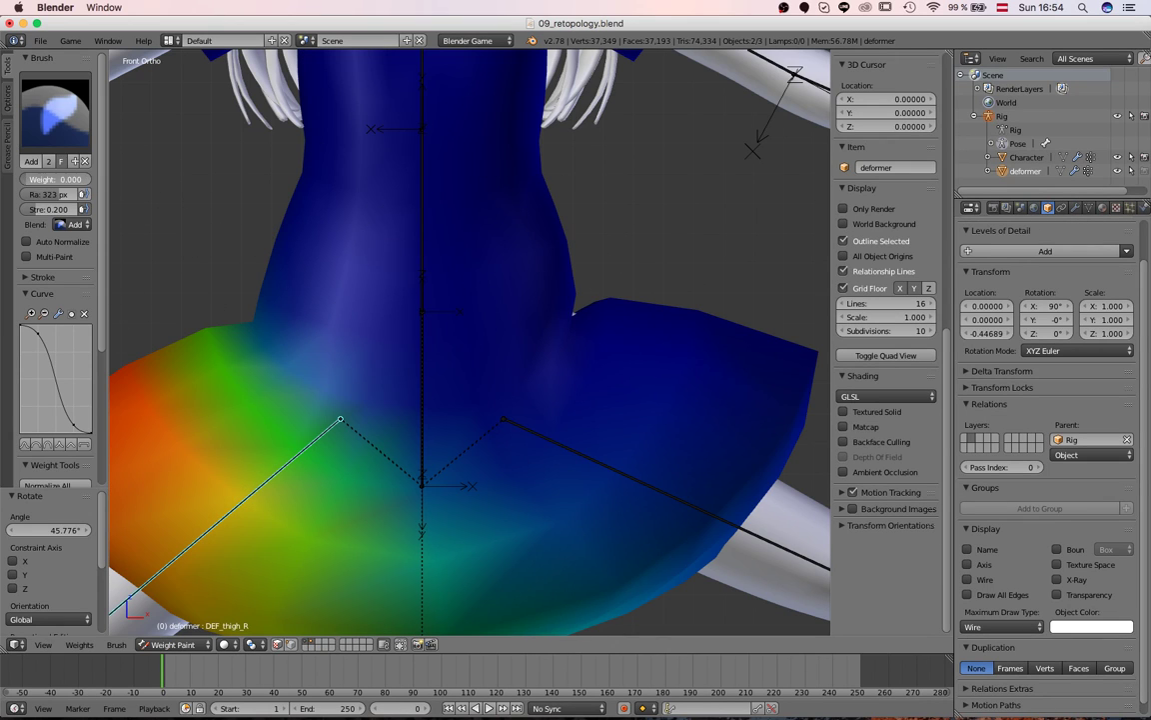
{"action": "left_click", "coordinate": [206, 460]}
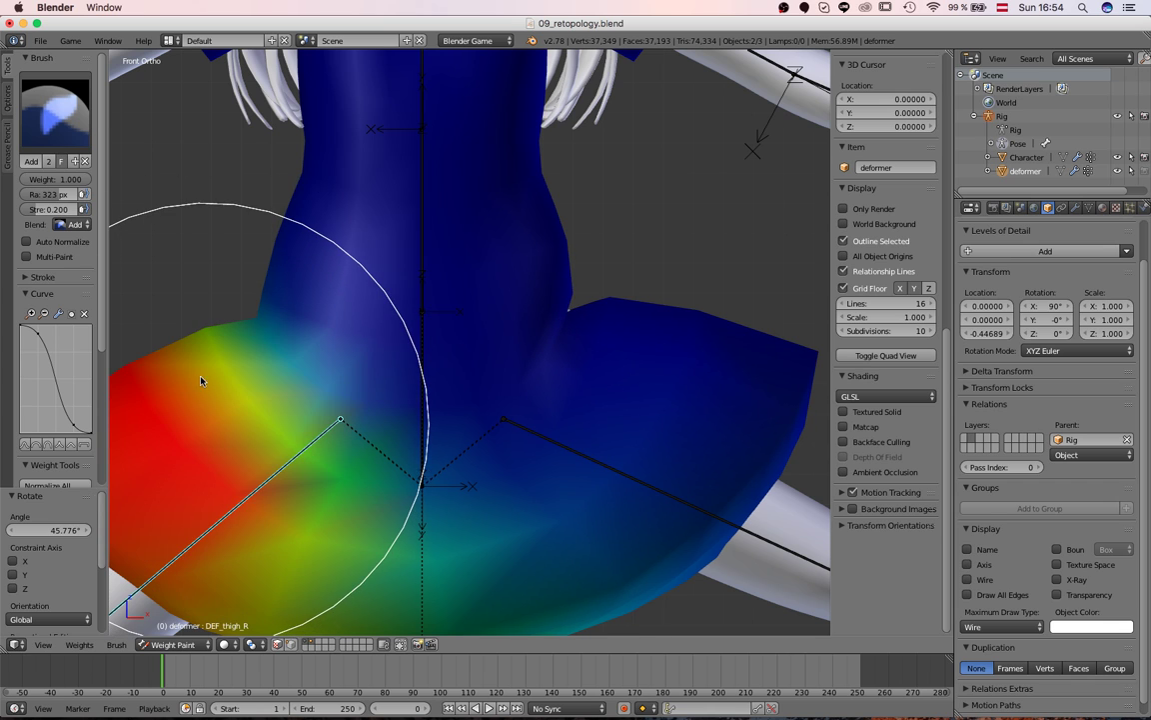
{"action": "key", "text": "ctrl+z"}
{"action": "middle_click_drag", "start_coordinate": [203, 378], "coordinate": [325, 408], "text": "shift"}
{"action": "left_click_drag", "start_coordinate": [285, 389], "coordinate": [245, 359]}
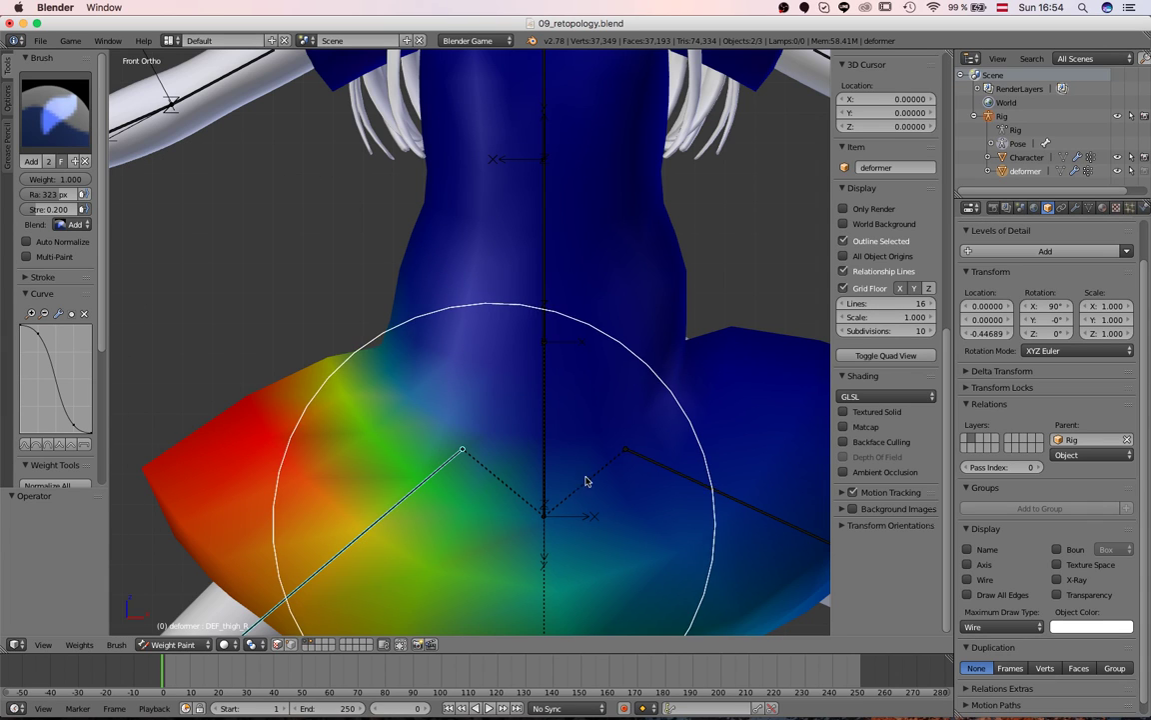
Step: Undo the DEF_thigh_R weight strokes and rotation, going back to DEF_thigh_L's weights
{"action": "key", "text": "ctrl+z"}
{"action": "key", "text": "ctrl+z"}
{"action": "key", "text": "ctrl+z"}
{"action": "key", "text": "ctrl+z"}
{"action": "key", "text": "ctrl+z"}
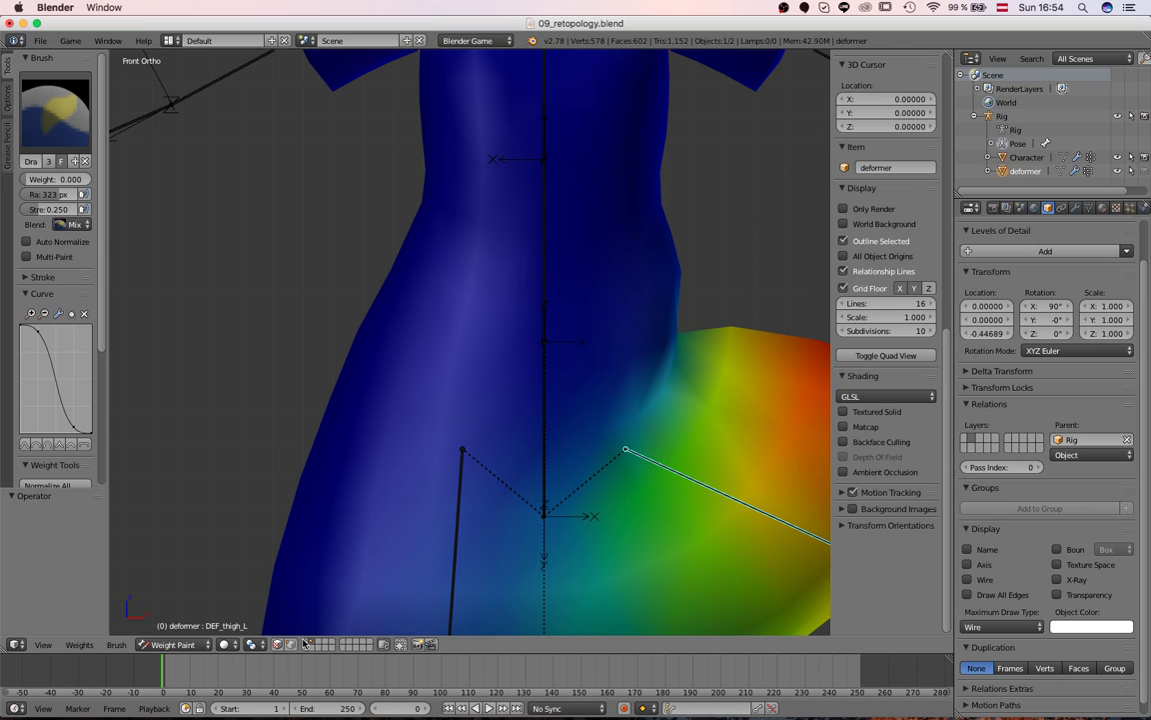
{"action": "key", "text": "ctrl+z"}
{"action": "key", "text": "ctrl+z"}
Step: Show the character's layer alongside the deformer and clear DEF_thigh_L's rotation
{"action": "scroll", "coordinate": [740, 360], "scroll_direction": "down", "scroll_amount": 4}
{"action": "left_click", "coordinate": [336, 643], "text": "shift"}
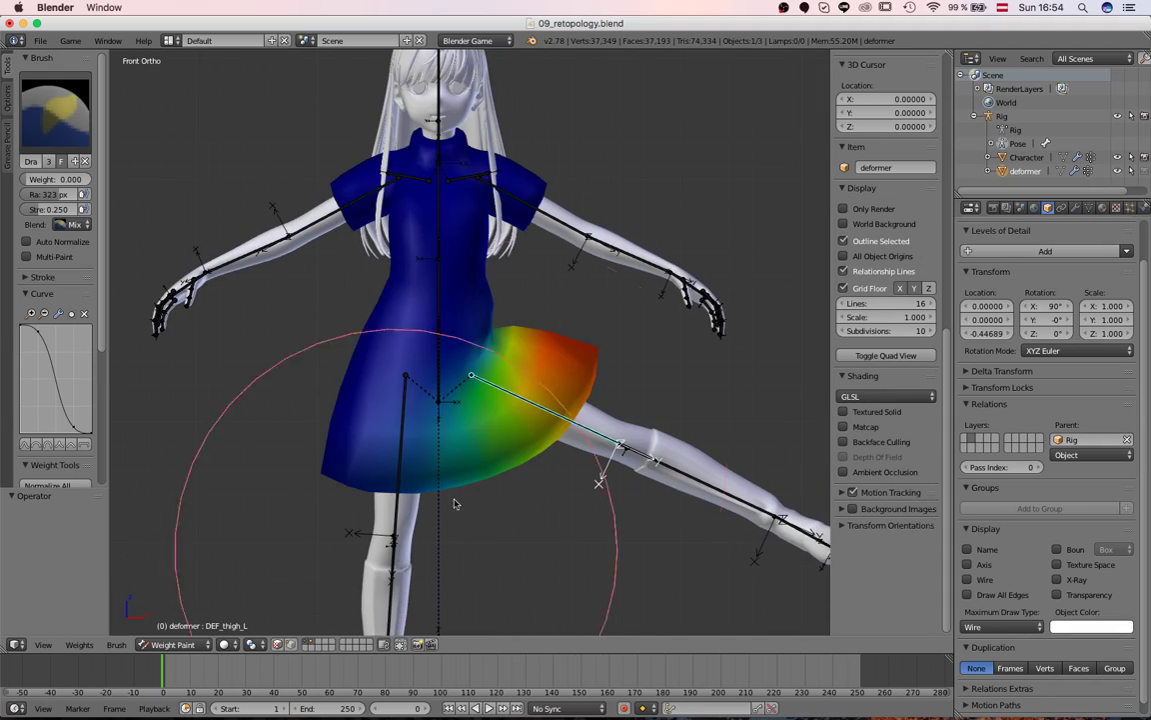
{"action": "mouse_move", "coordinate": [508, 467]}
{"action": "middle_mouse_down"}
{"action": "mouse_move", "coordinate": [301, 470]}
{"action": "mouse_move", "coordinate": [413, 410]}
{"action": "mouse_move", "coordinate": [627, 388]}
{"action": "middle_mouse_up"}
{"action": "mouse_move", "coordinate": [628, 392]}
{"action": "left_mouse_down"}
{"action": "mouse_move", "coordinate": [463, 375]}
{"action": "mouse_move", "coordinate": [506, 249]}
{"action": "left_mouse_up"}
{"action": "key", "text": "KP_1"}
{"action": "scroll", "coordinate": [478, 383], "scroll_direction": "up", "scroll_amount": 1}
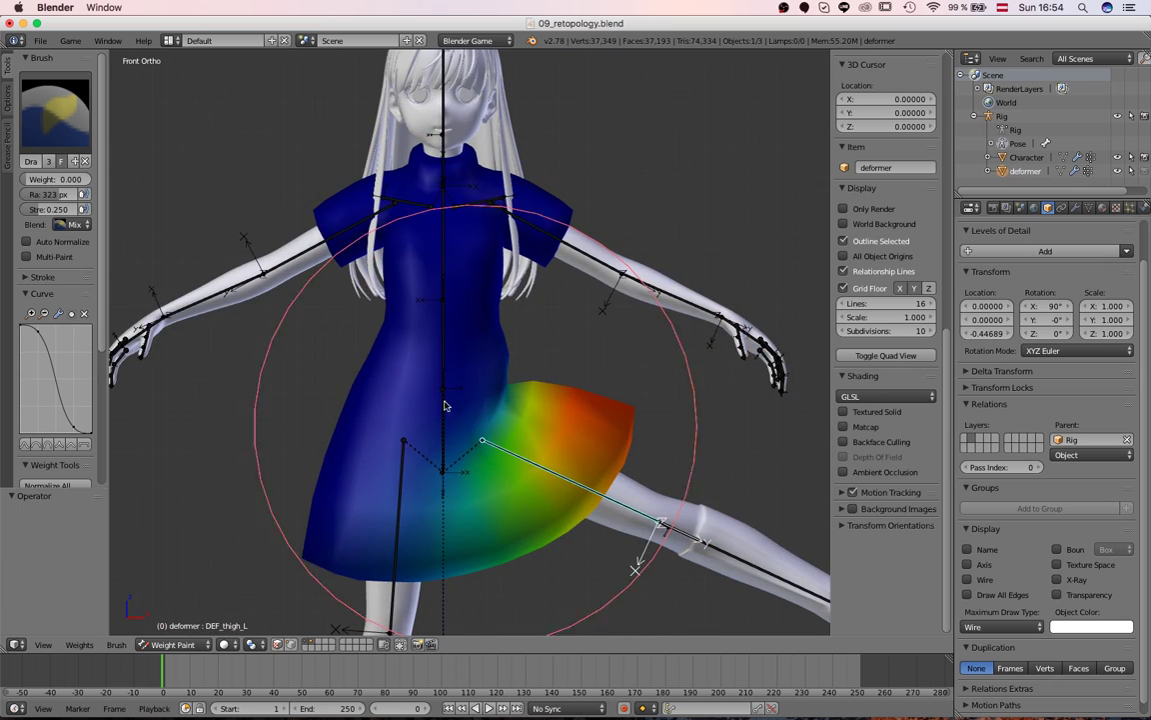
{"action": "key", "text": "alt+r"}
{"action": "key", "text": "ctrl+z"}
{"action": "key", "text": "alt+r"}
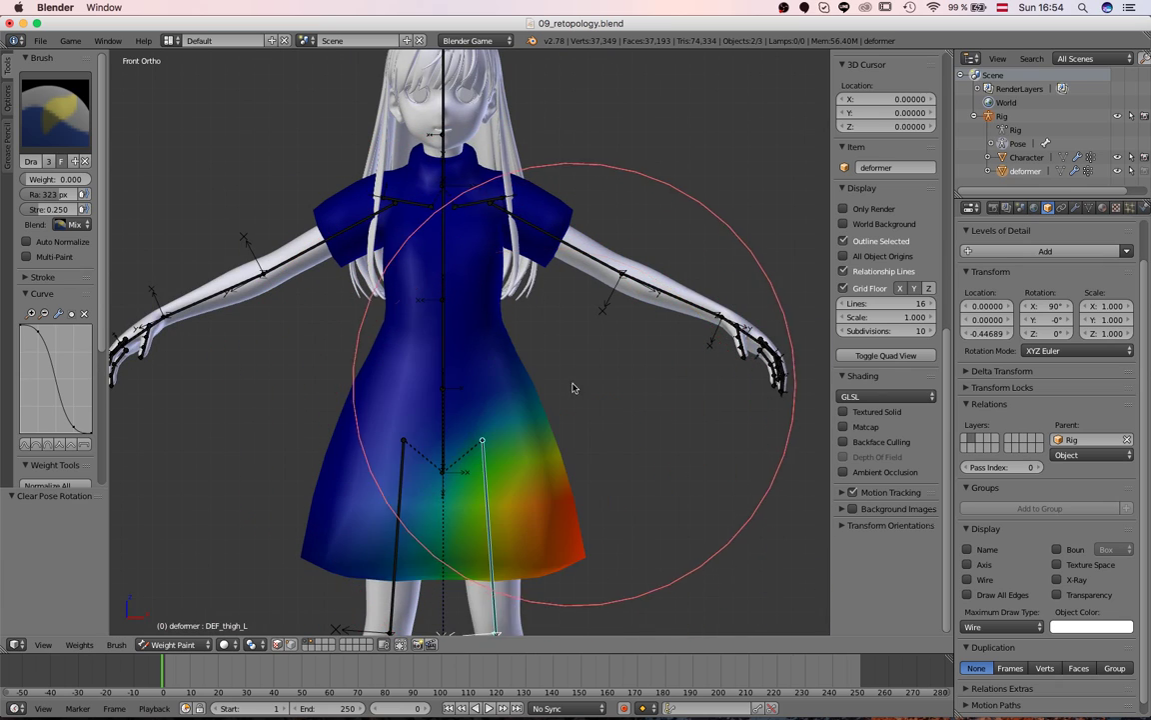
Step: Rotate both thigh bones forward about 74° in the right side view
{"action": "middle_click_drag", "start_coordinate": [571, 388], "coordinate": [452, 396]}
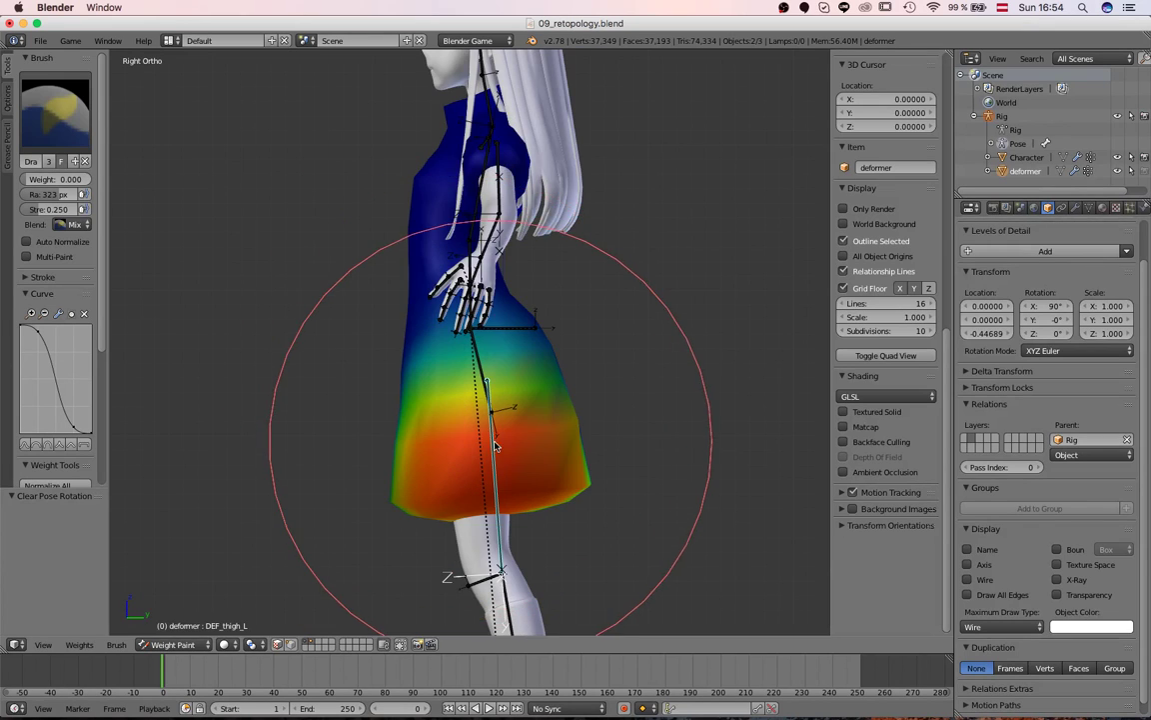
{"action": "middle_click_drag", "start_coordinate": [500, 446], "coordinate": [474, 456]}
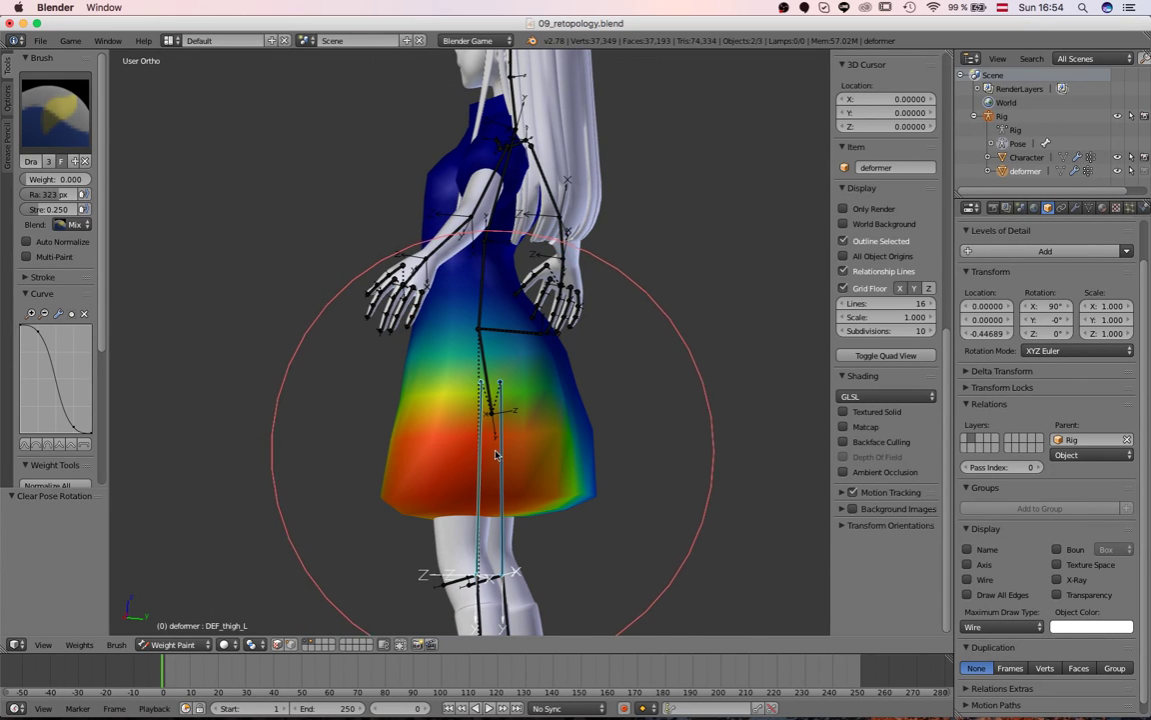
{"action": "key", "text": "KP_3"}
{"action": "key", "text": "r"}
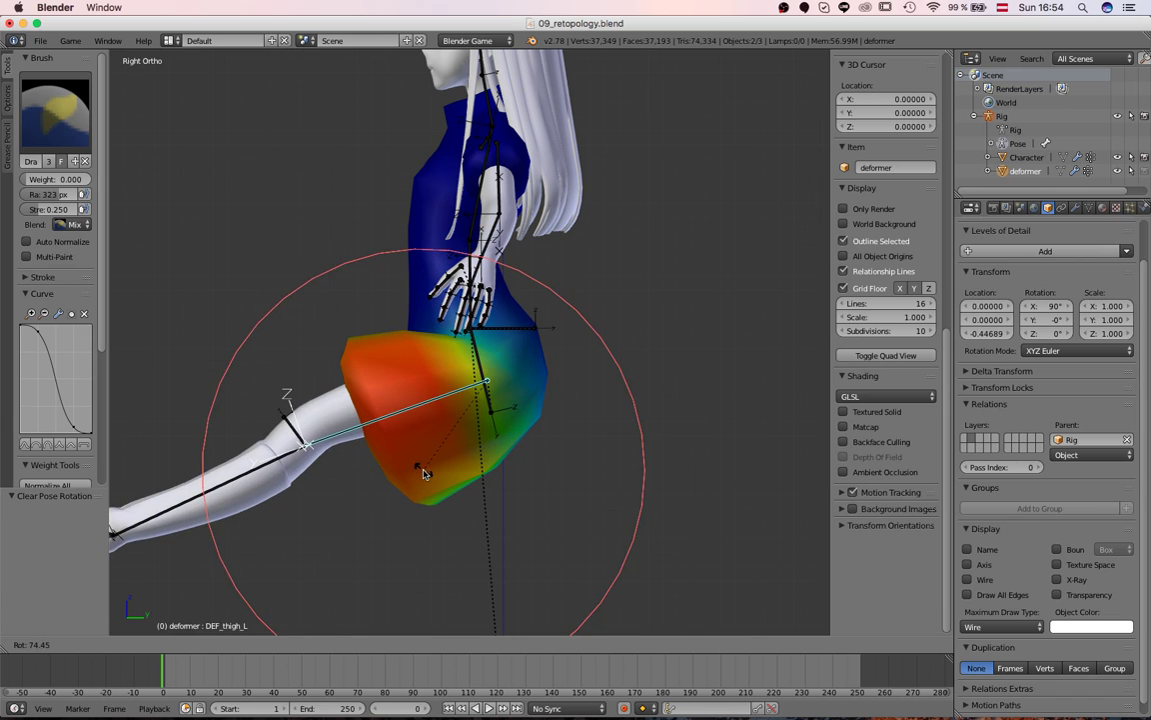
{"action": "left_click", "coordinate": [420, 481]}
Step: Show only layer 1 with the character and rotate the DEF_hip bone forward about 22°
{"action": "left_click", "coordinate": [309, 641]}
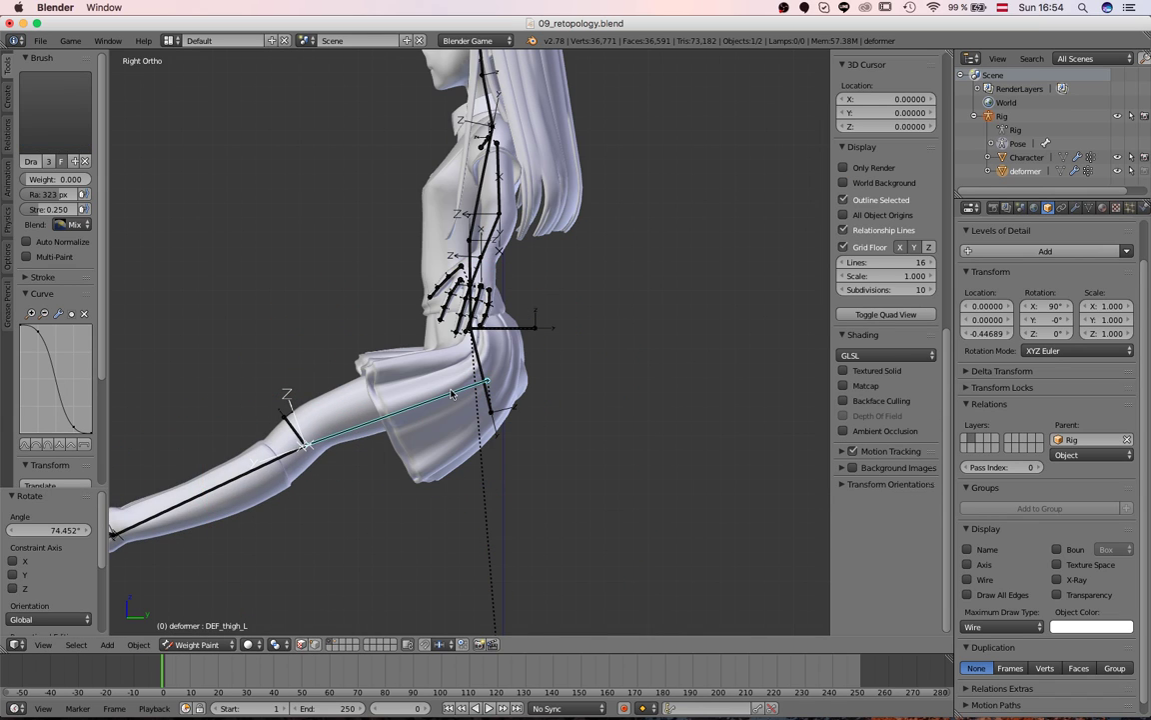
{"action": "right_click", "coordinate": [486, 389]}
{"action": "key", "text": "g"}
{"action": "key", "text": "r"}
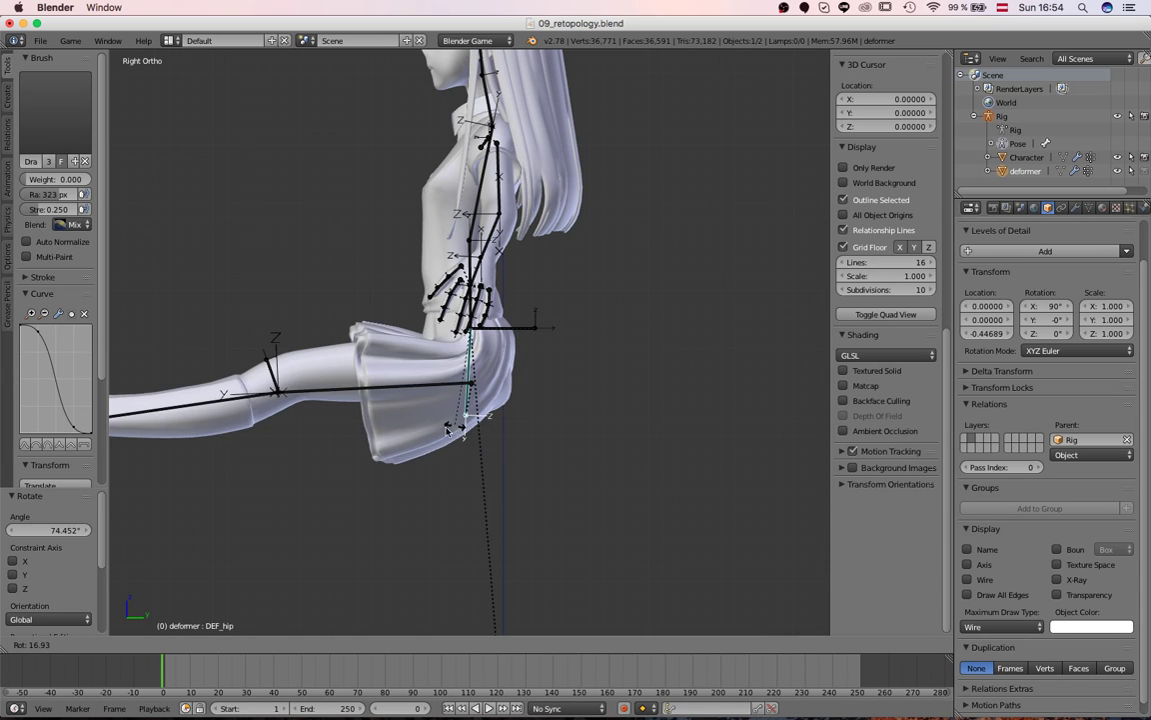
{"action": "left_click", "coordinate": [443, 426]}
{"action": "mouse_move", "coordinate": [443, 425]}
{"action": "middle_mouse_down"}
{"action": "mouse_move", "coordinate": [416, 368]}
{"action": "mouse_move", "coordinate": [497, 428]}
{"action": "mouse_move", "coordinate": [514, 403]}
{"action": "middle_mouse_up"}
{"action": "scroll", "coordinate": [515, 402], "scroll_direction": "down", "scroll_amount": 1}
Step: Show only the deformer's layer and put the deformer back into Weight Paint mode with DEF_hip's weights
{"action": "key", "text": "ctrl+Tab"}
{"action": "right_click", "coordinate": [415, 436]}
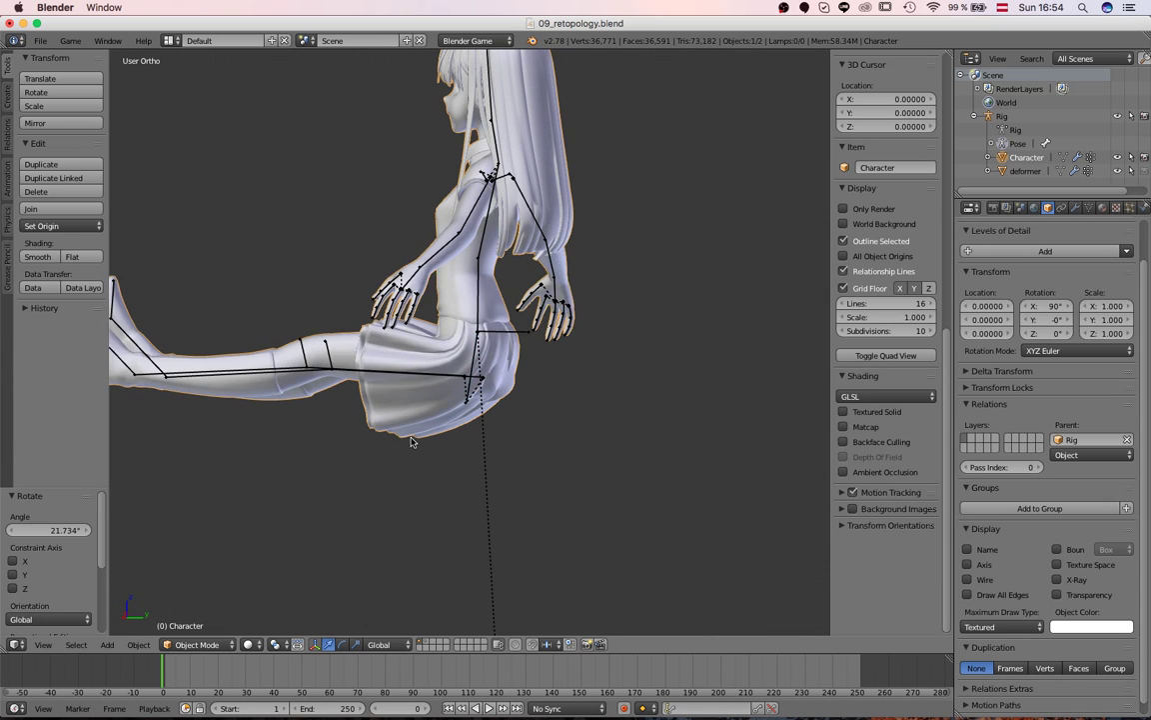
{"action": "scroll", "coordinate": [355, 520], "scroll_direction": "down", "scroll_amount": 1}
{"action": "left_click", "coordinate": [426, 644]}
{"action": "key", "text": "KP_3"}
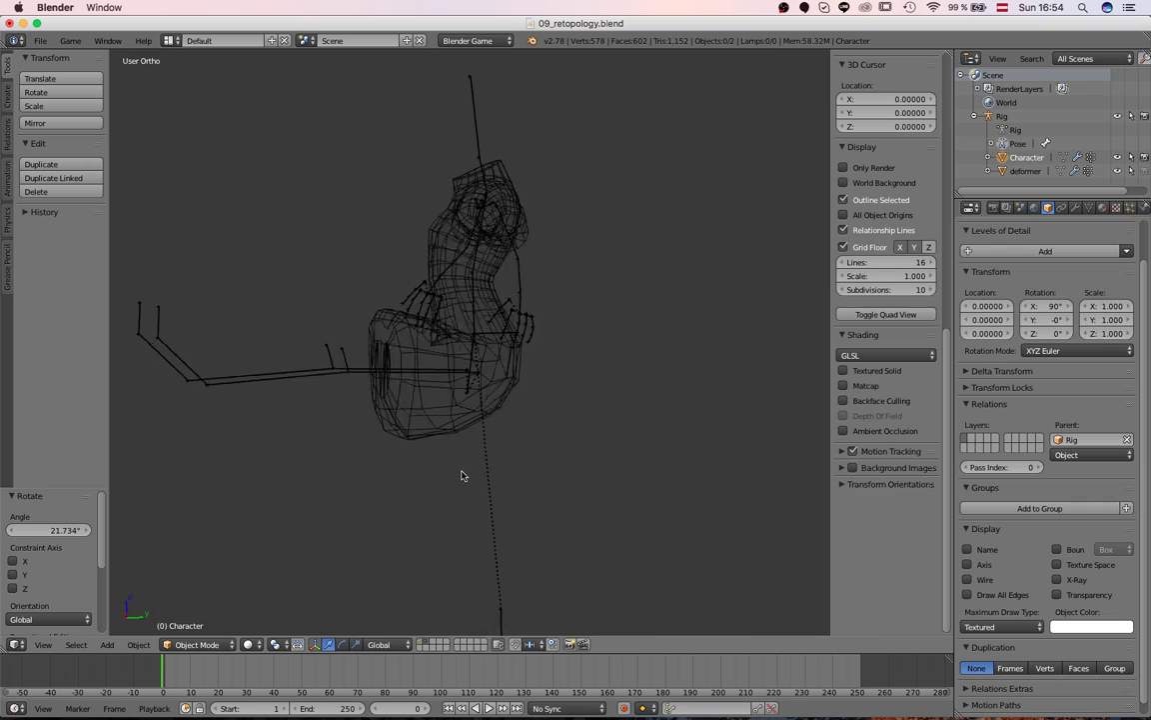
{"action": "right_click", "coordinate": [462, 420]}
{"action": "key", "text": "ctrl+Tab"}
{"action": "middle_click_drag", "start_coordinate": [469, 376], "coordinate": [472, 507], "text": "ctrl"}
{"action": "mouse_move", "coordinate": [471, 508]}
{"action": "middle_mouse_down"}
{"action": "mouse_move", "coordinate": [516, 524]}
{"action": "mouse_move", "coordinate": [537, 339]}
{"action": "mouse_move", "coordinate": [360, 450]}
{"action": "mouse_move", "coordinate": [506, 445]}
{"action": "middle_mouse_up"}
{"action": "key", "text": "KP_3"}
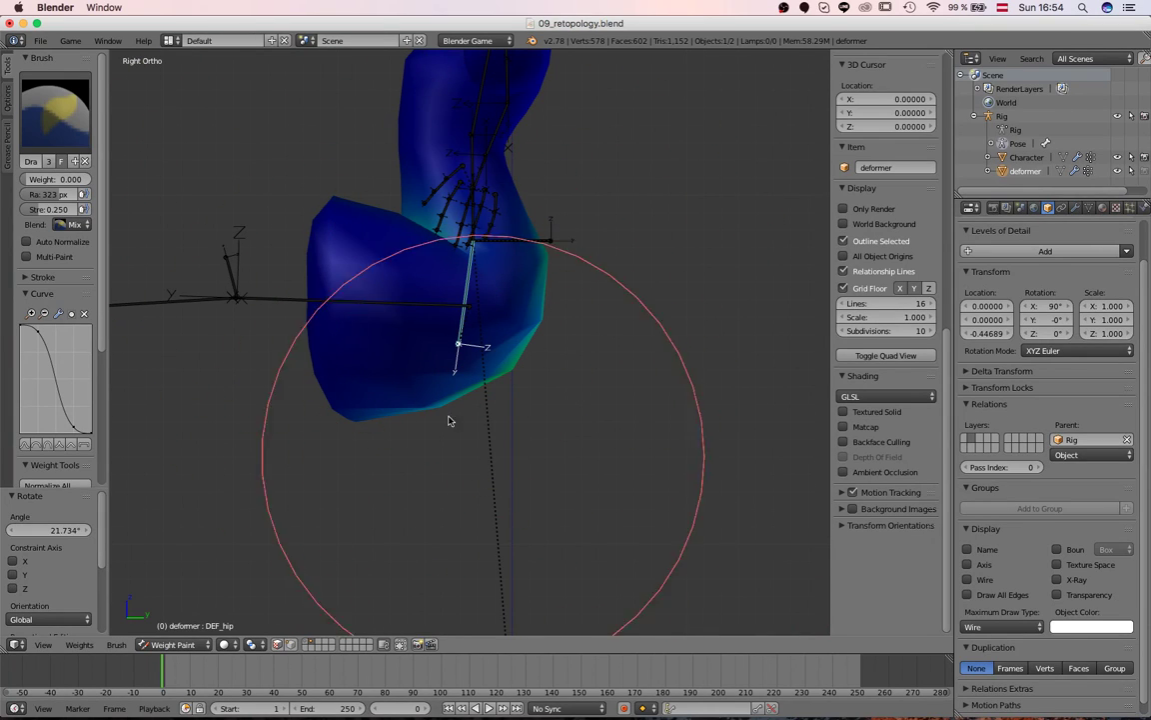
Step: Add DEF_hip weight to the skirt's back and underside, using brush weight 1 and strength 0.118
{"action": "mouse_move", "coordinate": [405, 436]}
{"action": "middle_mouse_down"}
{"action": "mouse_move", "coordinate": [277, 324]}
{"action": "mouse_move", "coordinate": [465, 354]}
{"action": "mouse_move", "coordinate": [437, 391]}
{"action": "mouse_move", "coordinate": [505, 458]}
{"action": "mouse_move", "coordinate": [414, 332]}
{"action": "mouse_move", "coordinate": [463, 330]}
{"action": "mouse_move", "coordinate": [442, 398]}
{"action": "mouse_move", "coordinate": [522, 403]}
{"action": "mouse_move", "coordinate": [455, 439]}
{"action": "middle_mouse_up"}
{"action": "key", "text": "ctrl+z"}
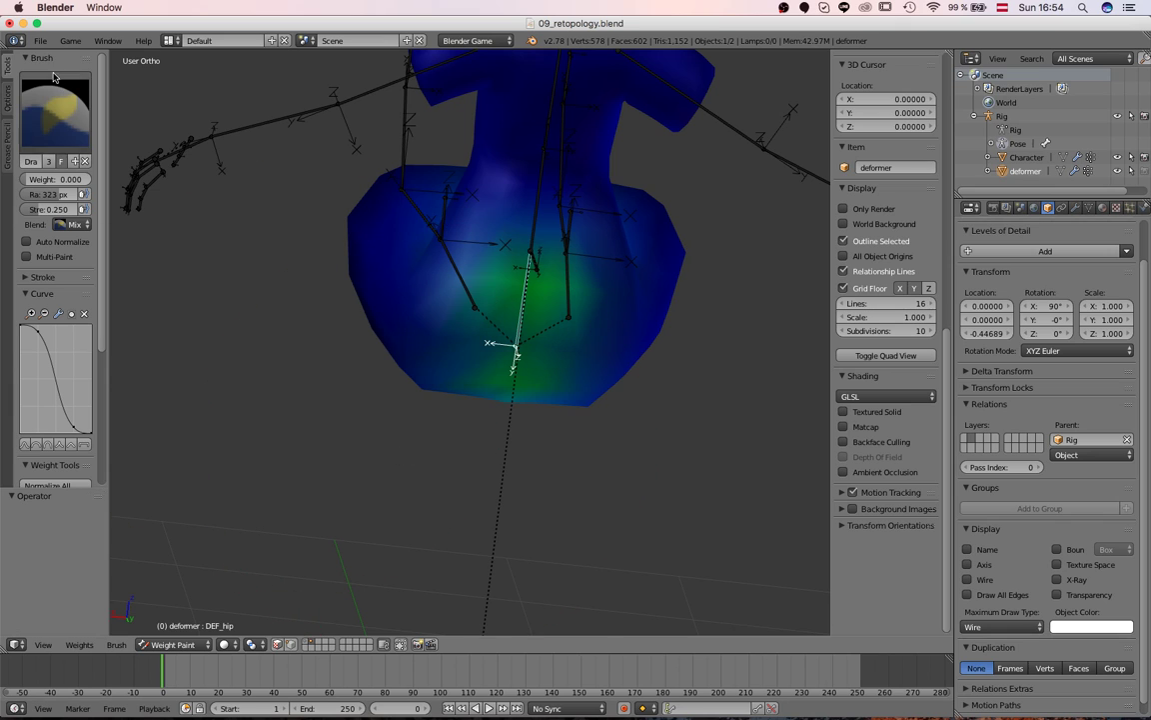
{"action": "middle_click_drag", "start_coordinate": [331, 379], "coordinate": [5, 195]}
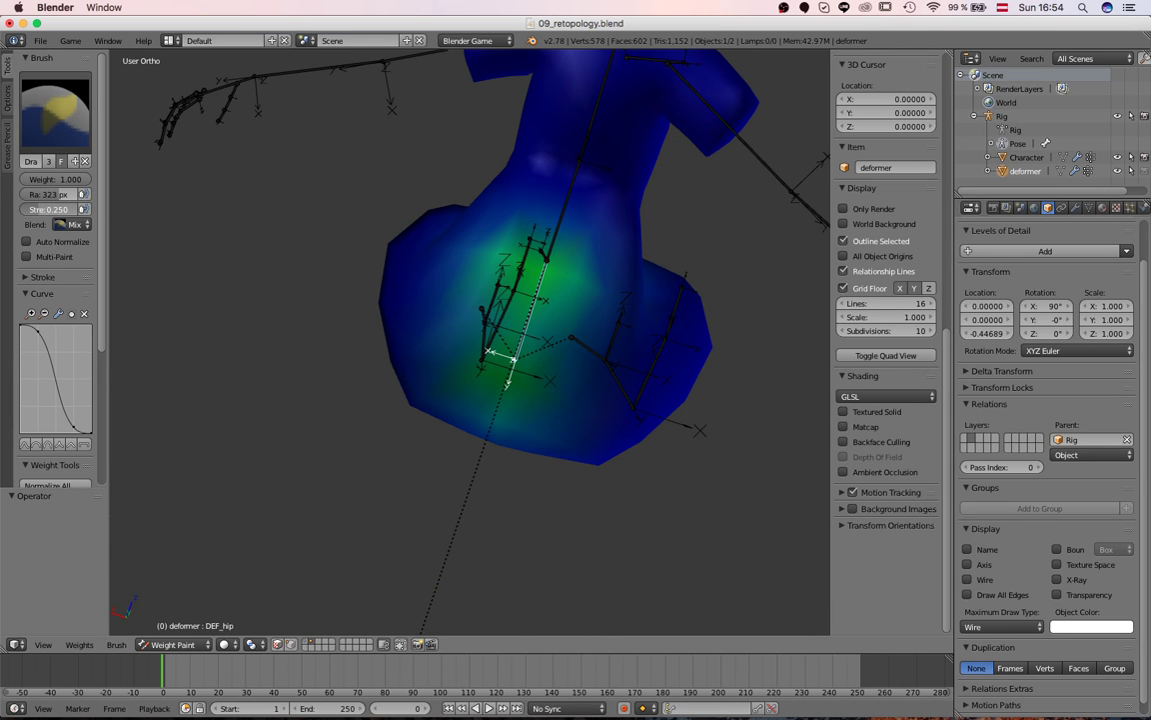
{"action": "mouse_move", "coordinate": [520, 329]}
{"action": "middle_mouse_down"}
{"action": "mouse_move", "coordinate": [563, 321]}
{"action": "mouse_move", "coordinate": [535, 525]}
{"action": "mouse_move", "coordinate": [265, 265]}
{"action": "mouse_move", "coordinate": [302, 226]}
{"action": "middle_mouse_up"}
{"action": "mouse_move", "coordinate": [302, 226]}
{"action": "left_mouse_down"}
{"action": "mouse_move", "coordinate": [437, 469]}
{"action": "mouse_move", "coordinate": [479, 492]}
{"action": "left_mouse_up"}
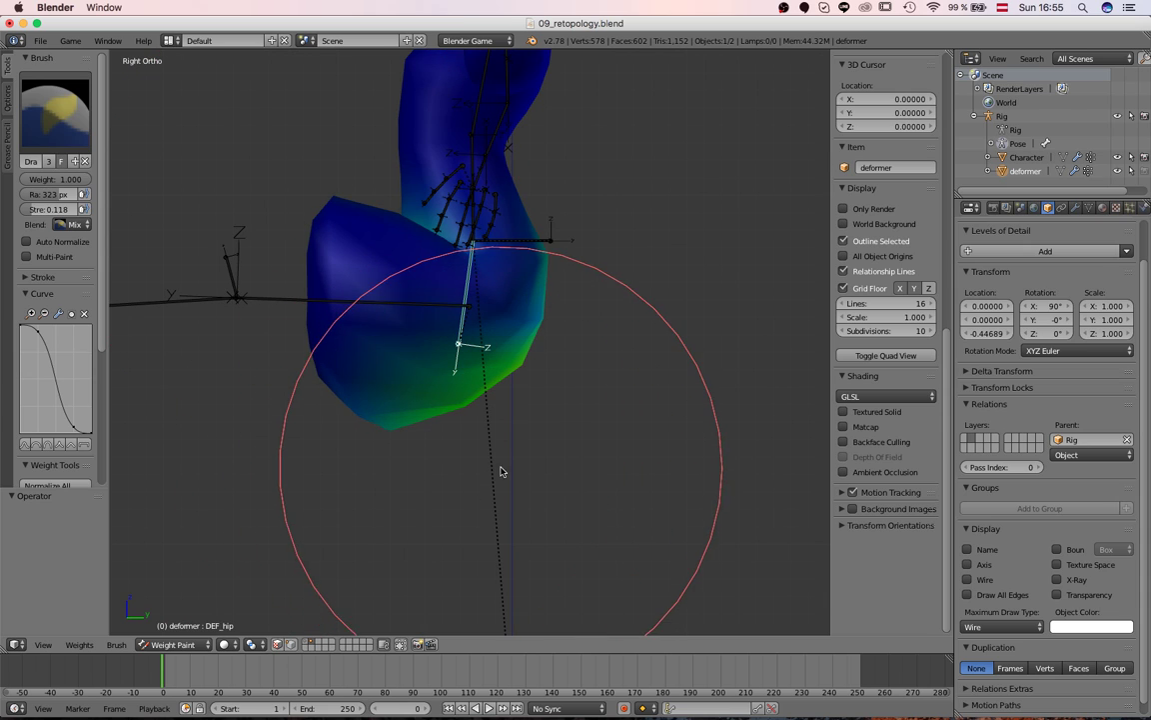
{"action": "mouse_move", "coordinate": [511, 475]}
{"action": "middle_mouse_down"}
{"action": "mouse_move", "coordinate": [470, 437]}
{"action": "mouse_move", "coordinate": [455, 388]}
{"action": "mouse_move", "coordinate": [387, 495]}
{"action": "mouse_move", "coordinate": [529, 462]}
{"action": "mouse_move", "coordinate": [643, 274]}
{"action": "mouse_move", "coordinate": [547, 237]}
{"action": "mouse_move", "coordinate": [560, 329]}
{"action": "mouse_move", "coordinate": [571, 252]}
{"action": "mouse_move", "coordinate": [614, 318]}
{"action": "mouse_move", "coordinate": [564, 337]}
{"action": "mouse_move", "coordinate": [566, 296]}
{"action": "mouse_move", "coordinate": [540, 298]}
{"action": "mouse_move", "coordinate": [534, 325]}
{"action": "middle_mouse_up"}
{"action": "mouse_move", "coordinate": [534, 321]}
{"action": "left_mouse_down"}
{"action": "mouse_move", "coordinate": [607, 399]}
{"action": "mouse_move", "coordinate": [614, 389]}
{"action": "left_mouse_up"}
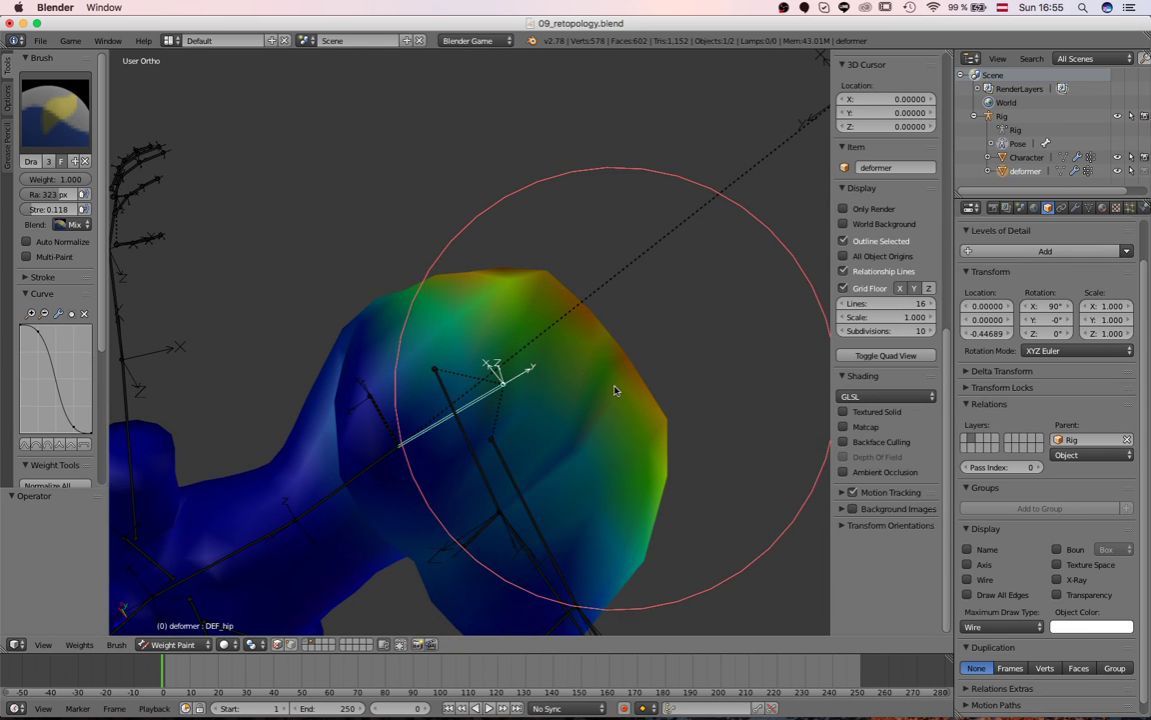
Step: Smooth DEF_hip's weights across the skirt with the Blur brush
{"action": "left_click", "coordinate": [31, 90]}
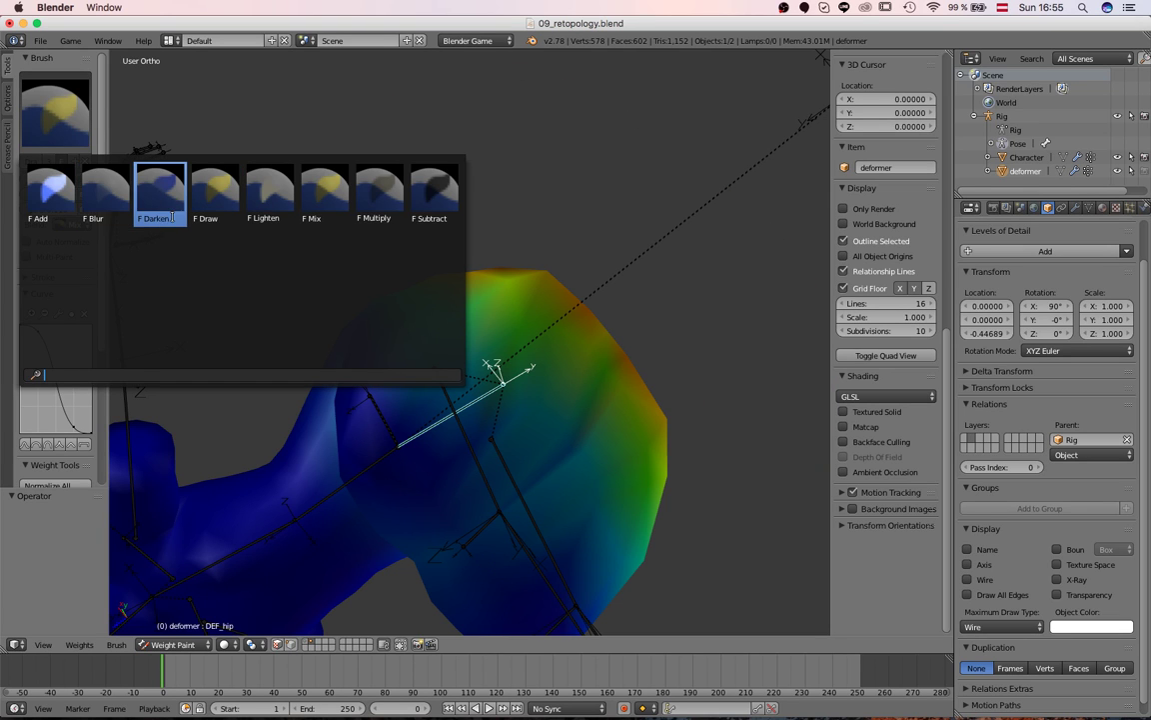
{"action": "left_click", "coordinate": [114, 196]}
{"action": "middle_click_drag", "start_coordinate": [735, 385], "coordinate": [629, 229]}
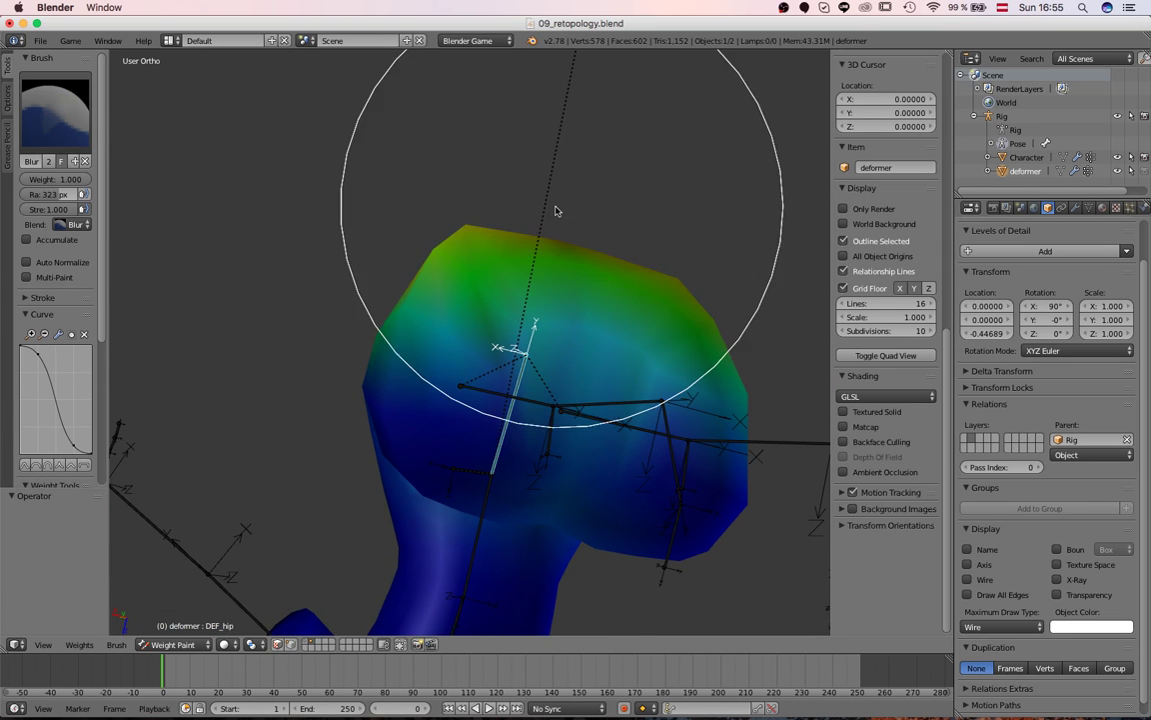
{"action": "middle_click_drag", "start_coordinate": [508, 213], "coordinate": [474, 558]}
Step: Reduce DEF_thigh_R's influence on the skirt's back and lower hem with the Draw brush at weight 0
{"action": "left_click", "coordinate": [31, 104]}
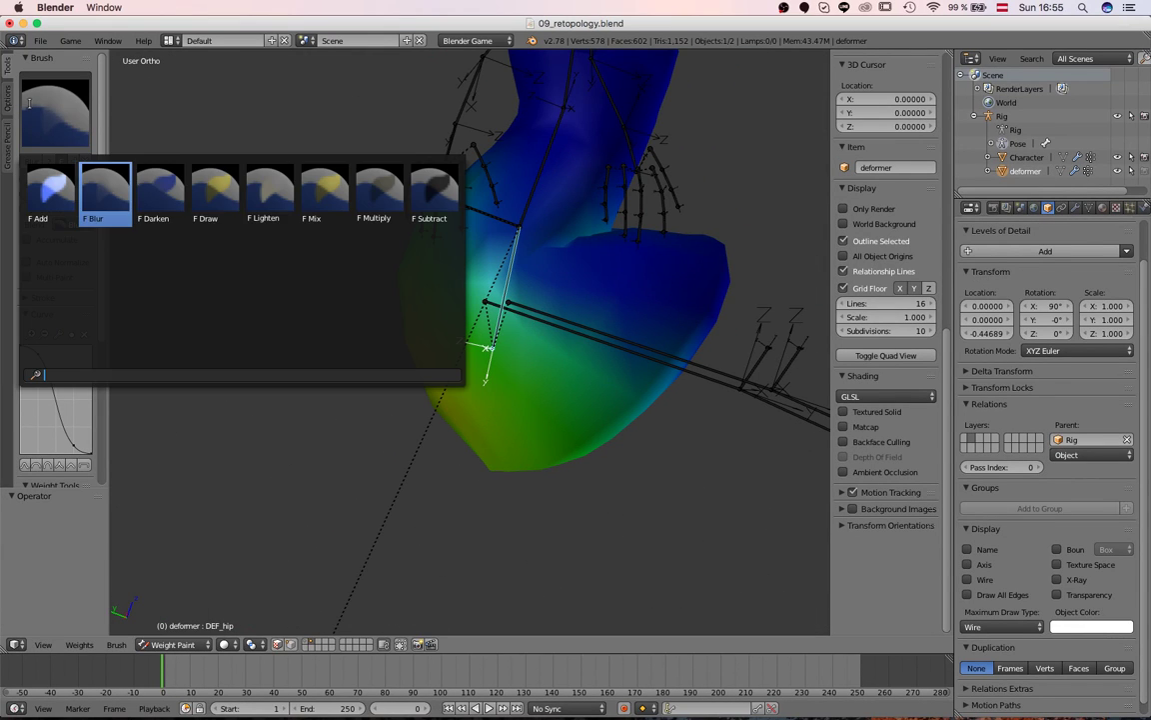
{"action": "left_click", "coordinate": [204, 192]}
{"action": "right_click", "coordinate": [650, 346]}
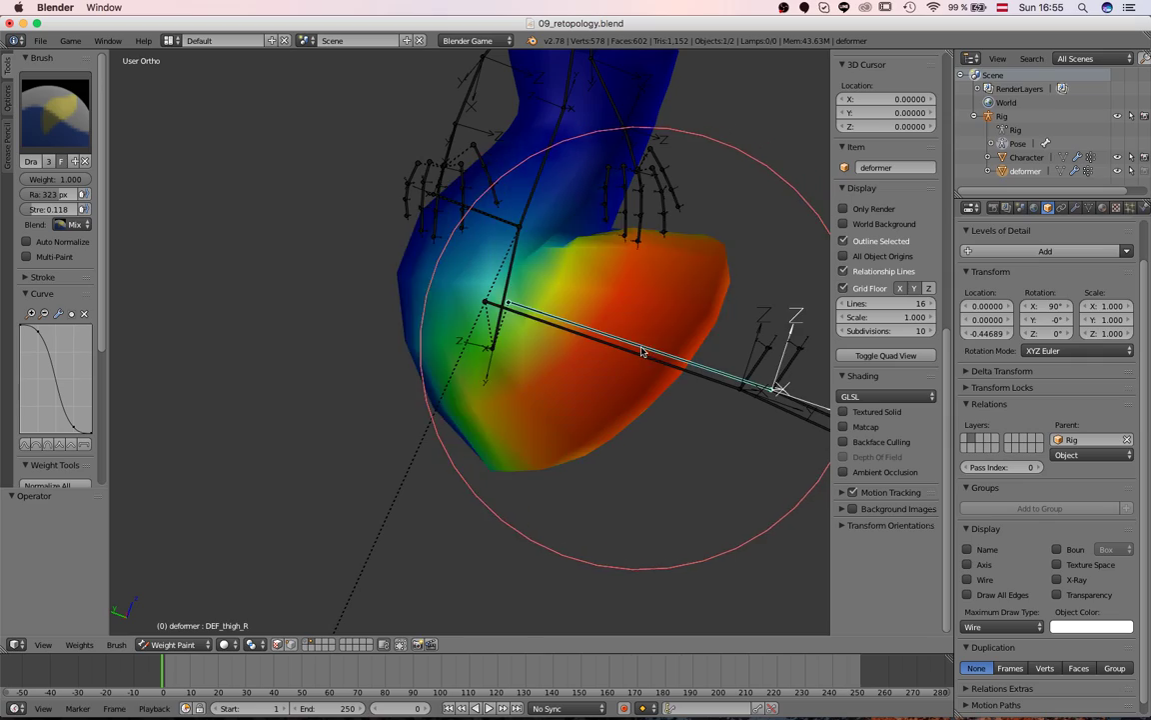
{"action": "middle_click_drag", "start_coordinate": [650, 347], "coordinate": [424, 367]}
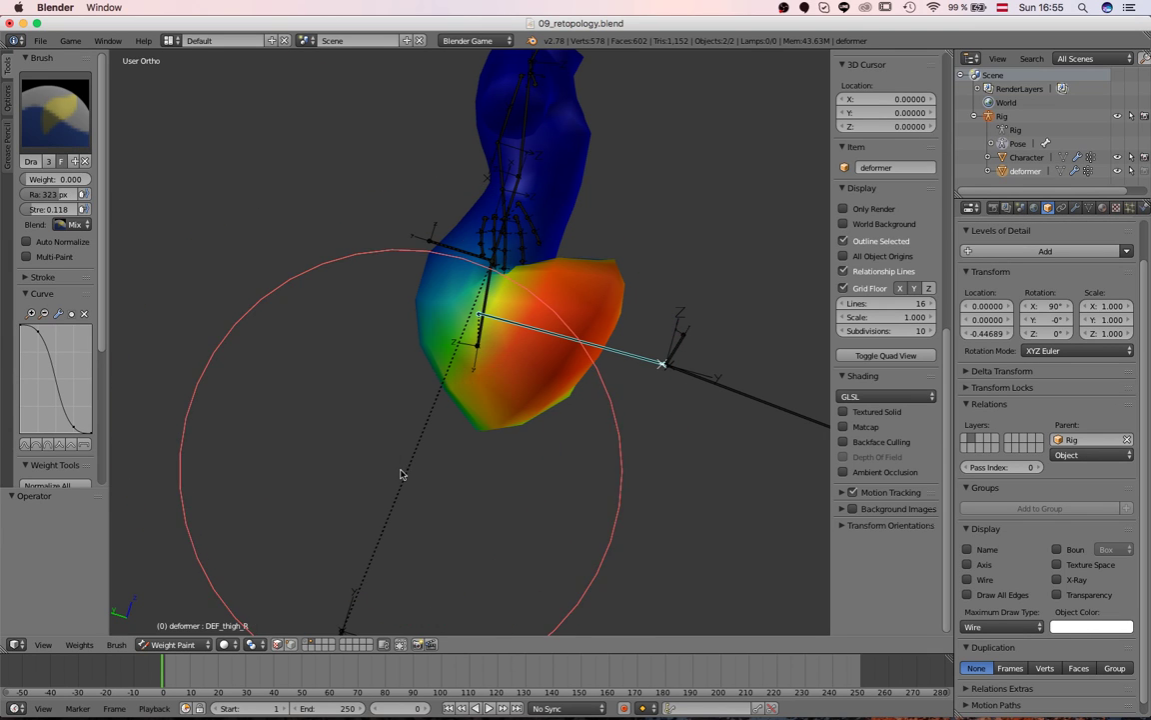
{"action": "mouse_move", "coordinate": [417, 414]}
{"action": "middle_mouse_down"}
{"action": "mouse_move", "coordinate": [293, 442]}
{"action": "mouse_move", "coordinate": [491, 426]}
{"action": "mouse_move", "coordinate": [416, 486]}
{"action": "mouse_move", "coordinate": [428, 463]}
{"action": "mouse_move", "coordinate": [514, 436]}
{"action": "mouse_move", "coordinate": [423, 455]}
{"action": "mouse_move", "coordinate": [558, 387]}
{"action": "middle_mouse_up"}
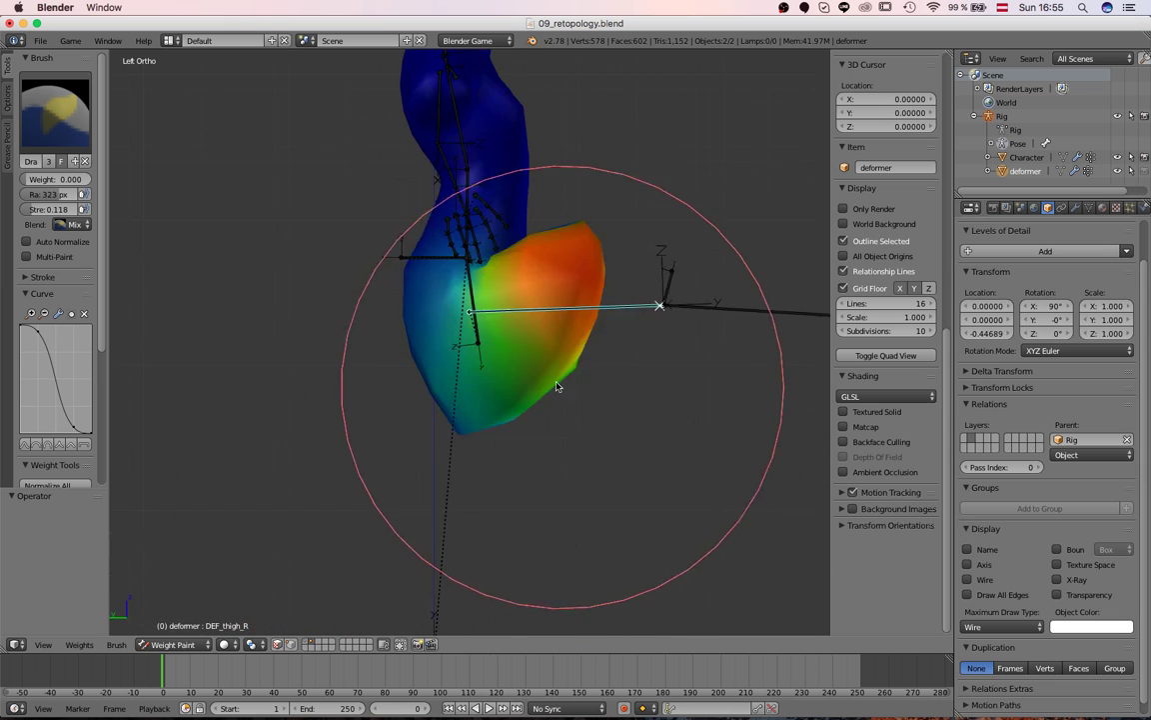
{"action": "right_click", "coordinate": [422, 261]}
{"action": "scroll", "coordinate": [414, 280], "scroll_direction": "down", "scroll_amount": 3}
{"action": "middle_click_drag", "start_coordinate": [400, 320], "coordinate": [425, 367]}
{"action": "key", "text": "g"}
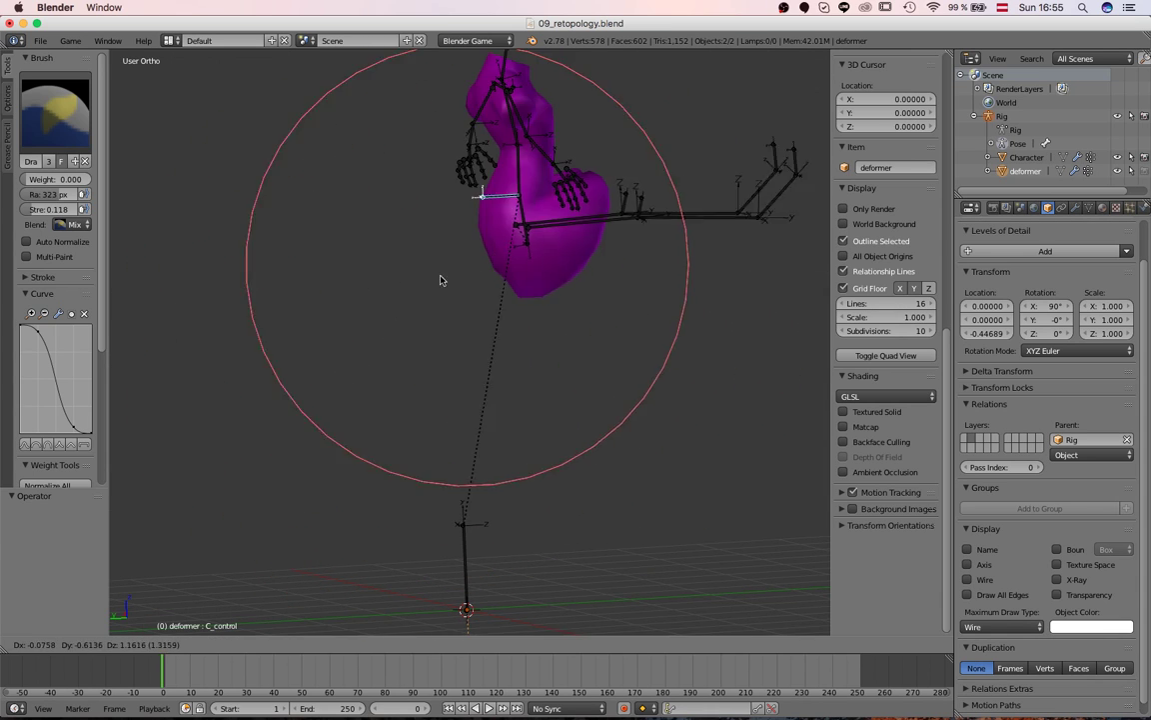
{"action": "right_click", "coordinate": [414, 337]}
Step: Rotate DEF_thigh_R back down about 84° in the left side view and clear DEF_thigh_L's rotation
{"action": "key", "text": "ctrl+KP_3"}
{"action": "right_click", "coordinate": [519, 327]}
{"action": "key", "text": "r"}
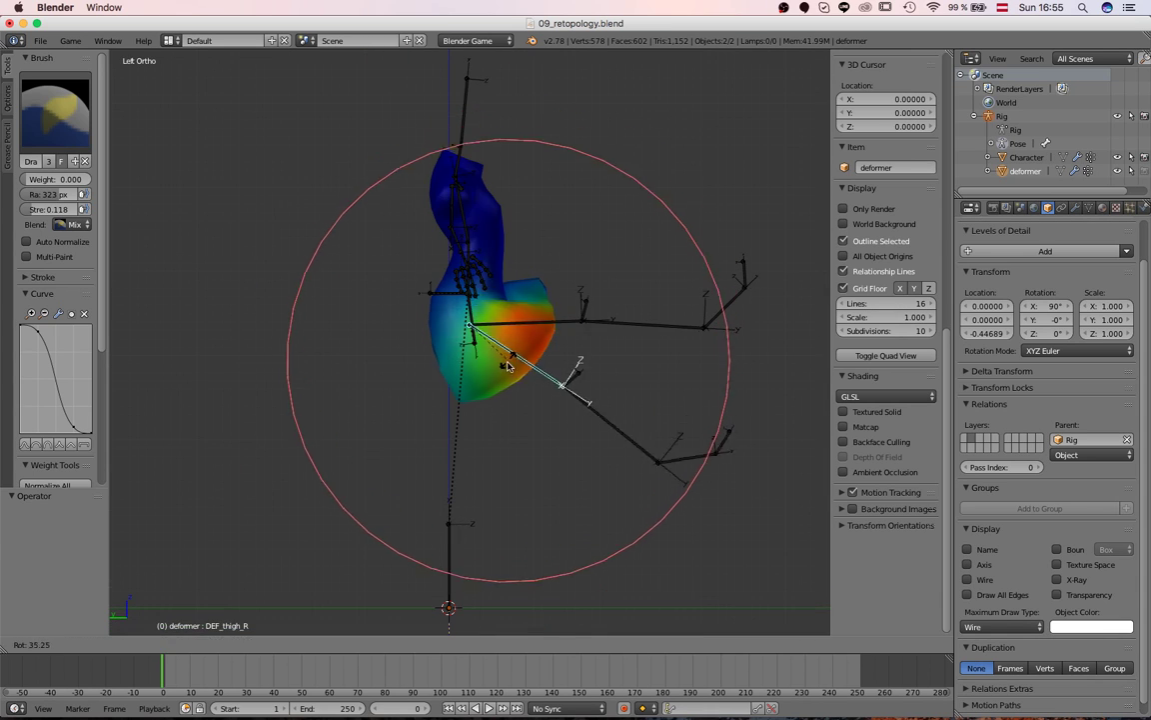
{"action": "left_click", "coordinate": [449, 425]}
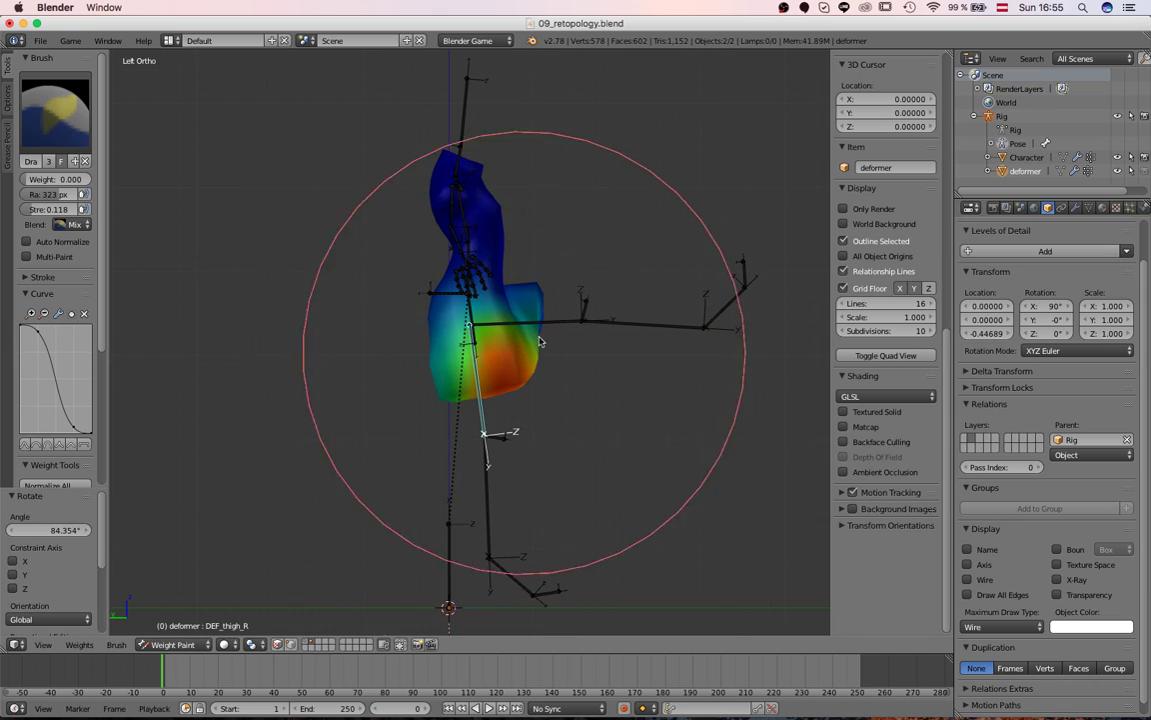
{"action": "middle_click_drag", "start_coordinate": [540, 340], "coordinate": [225, 338]}
{"action": "right_click", "coordinate": [449, 345], "text": "shift"}
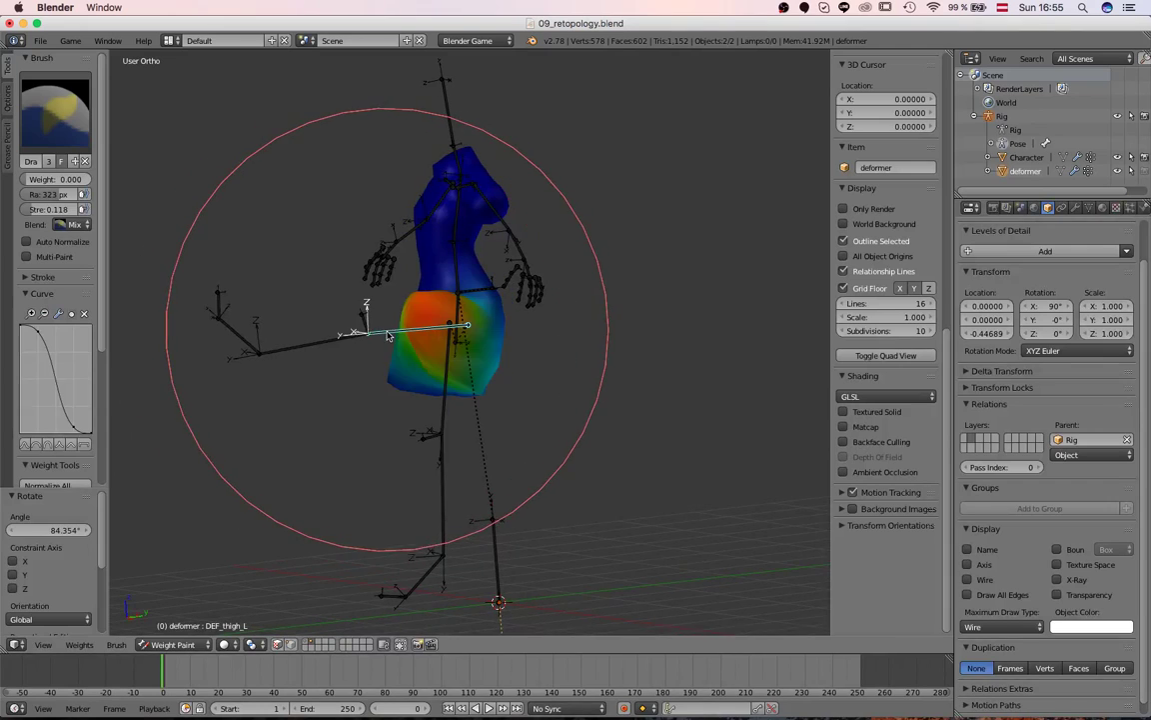
{"action": "key", "text": "alt+r"}
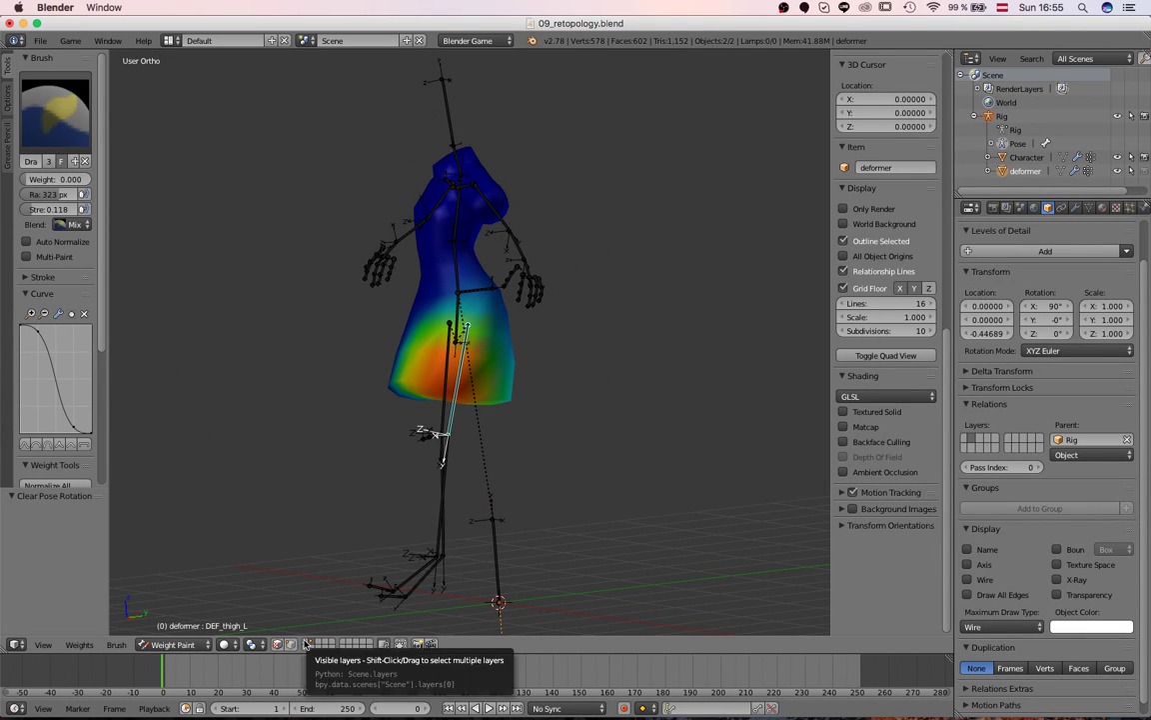
Step: Switch the deformer to Object Mode and show only layer 1 with the character
{"action": "left_click", "coordinate": [178, 644]}
{"action": "left_click", "coordinate": [184, 626]}
{"action": "key", "text": "1"}
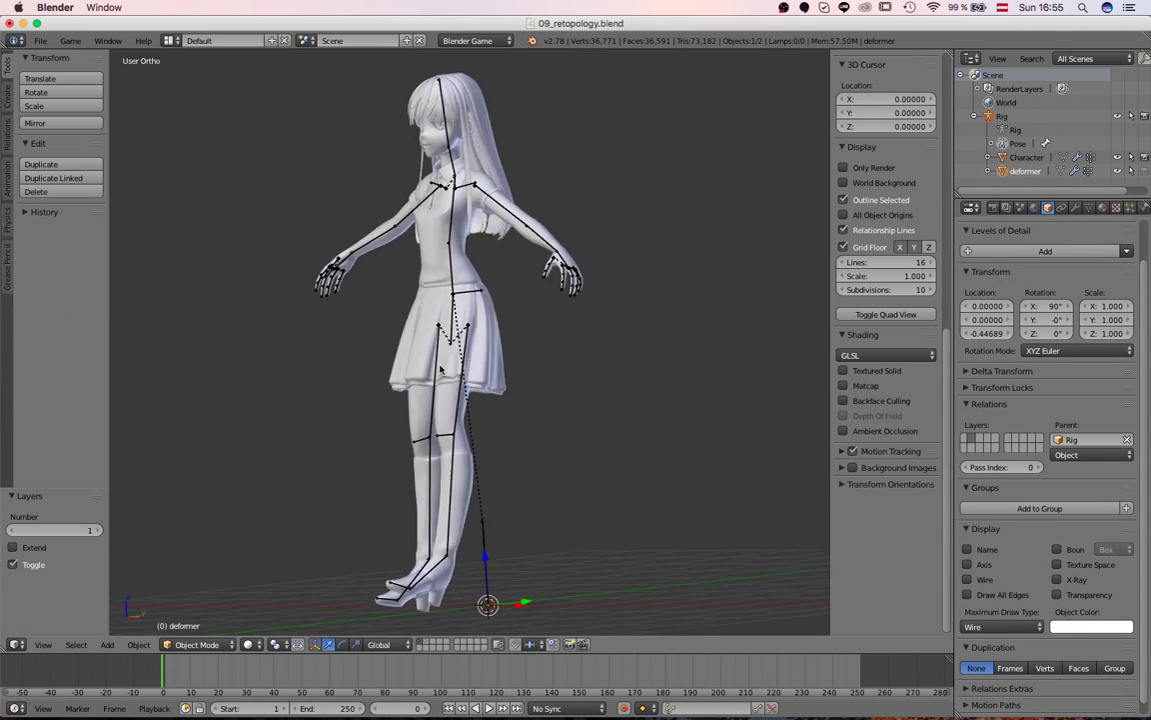
{"action": "mouse_move", "coordinate": [375, 383]}
{"action": "middle_mouse_down"}
{"action": "mouse_move", "coordinate": [478, 382]}
{"action": "mouse_move", "coordinate": [362, 370]}
{"action": "middle_mouse_up"}
Step: Test the skirt by rotating DEF_thigh_L forward about 62° in side view, and clear its rotation
{"action": "right_click", "coordinate": [471, 387]}
{"action": "key", "text": "KP_3"}
{"action": "scroll", "coordinate": [363, 370], "scroll_direction": "up", "scroll_amount": 4}
{"action": "key", "text": "r"}
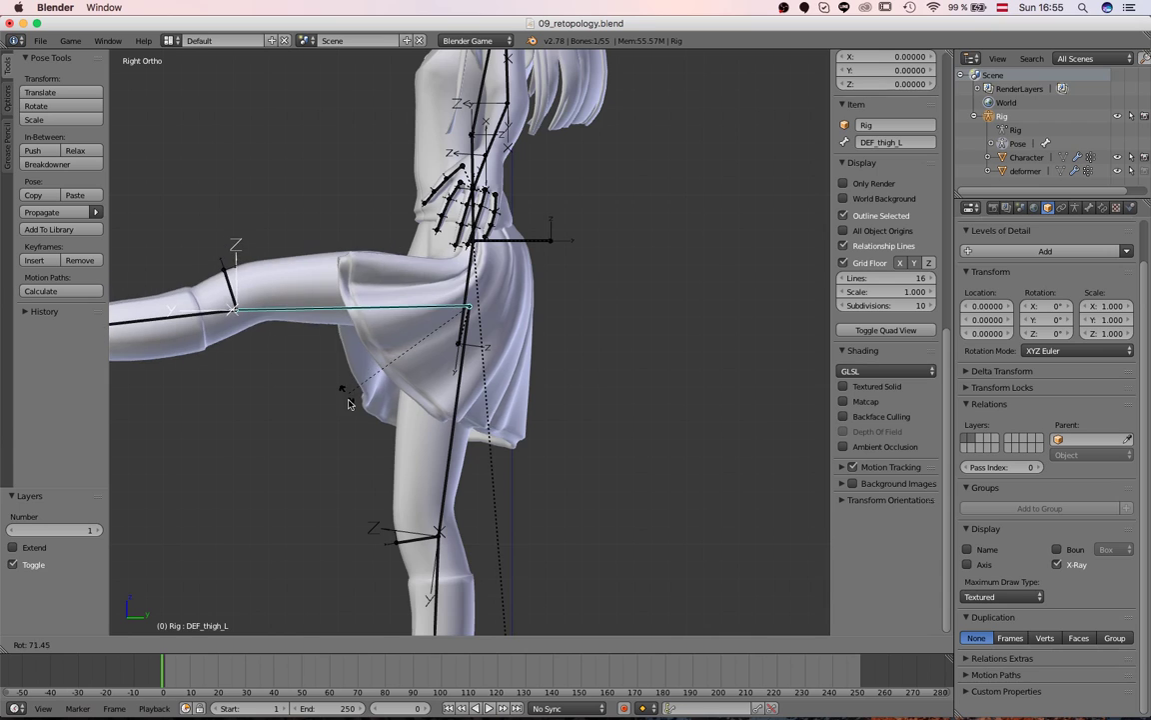
{"action": "left_click", "coordinate": [359, 423]}
{"action": "mouse_move", "coordinate": [490, 364]}
{"action": "middle_mouse_down"}
{"action": "mouse_move", "coordinate": [321, 347]}
{"action": "mouse_move", "coordinate": [480, 371]}
{"action": "middle_mouse_up"}
{"action": "key", "text": "KP_3"}
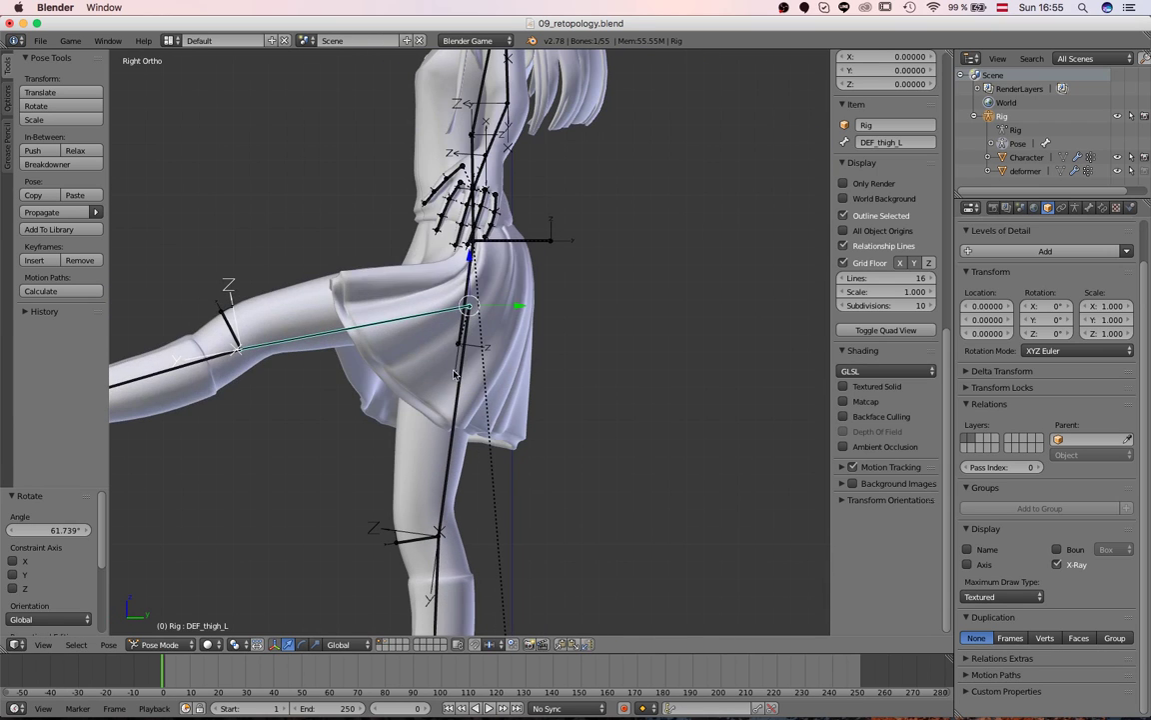
{"action": "key", "text": "r"}
{"action": "right_click", "coordinate": [407, 353]}
{"action": "key", "text": "alt+r"}
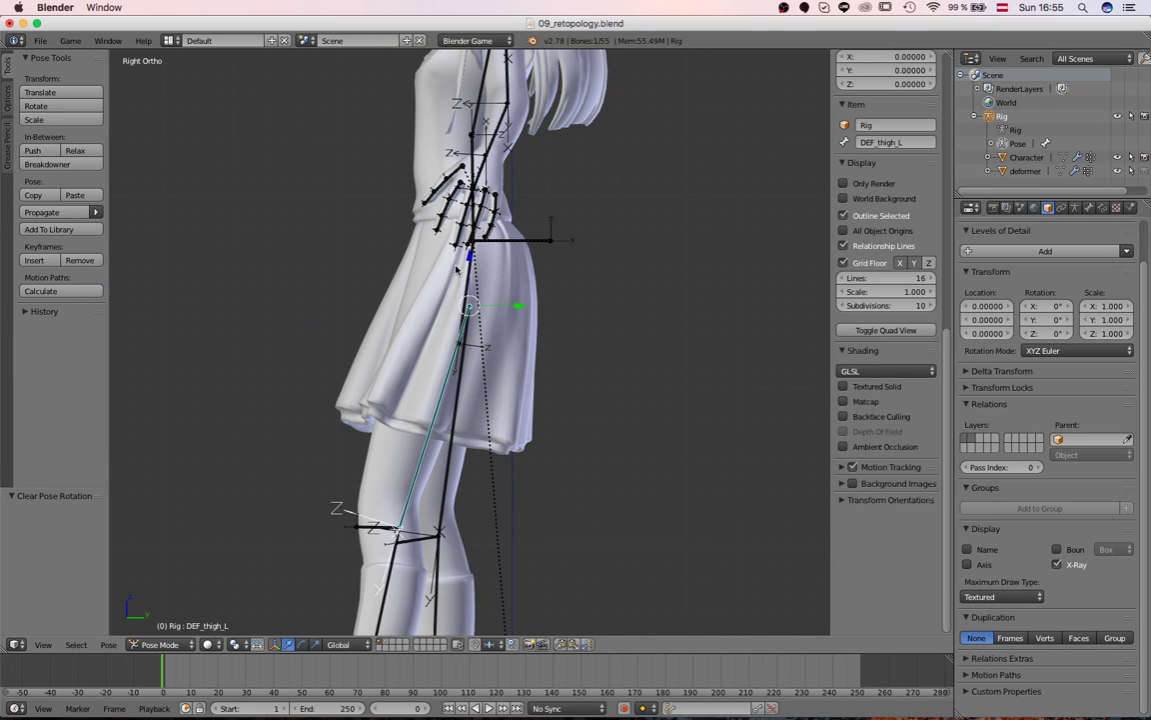
Step: Try swinging DEF_hip forward to check the skirt, and clear the bone's rotation
{"action": "right_click", "coordinate": [393, 272]}
{"action": "right_click", "coordinate": [427, 258]}
{"action": "key", "text": "r"}
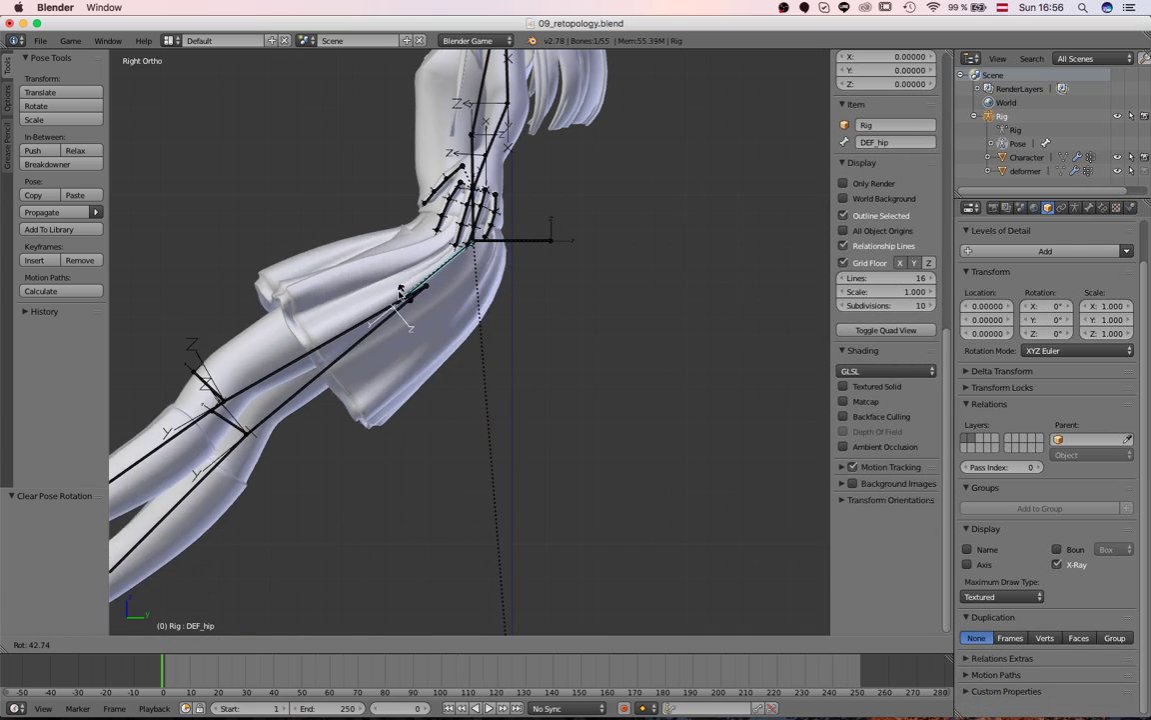
{"action": "left_click", "coordinate": [388, 288]}
{"action": "middle_click_drag", "start_coordinate": [388, 288], "coordinate": [479, 318]}
{"action": "key", "text": "KP_3"}
{"action": "key", "text": "alt+r"}
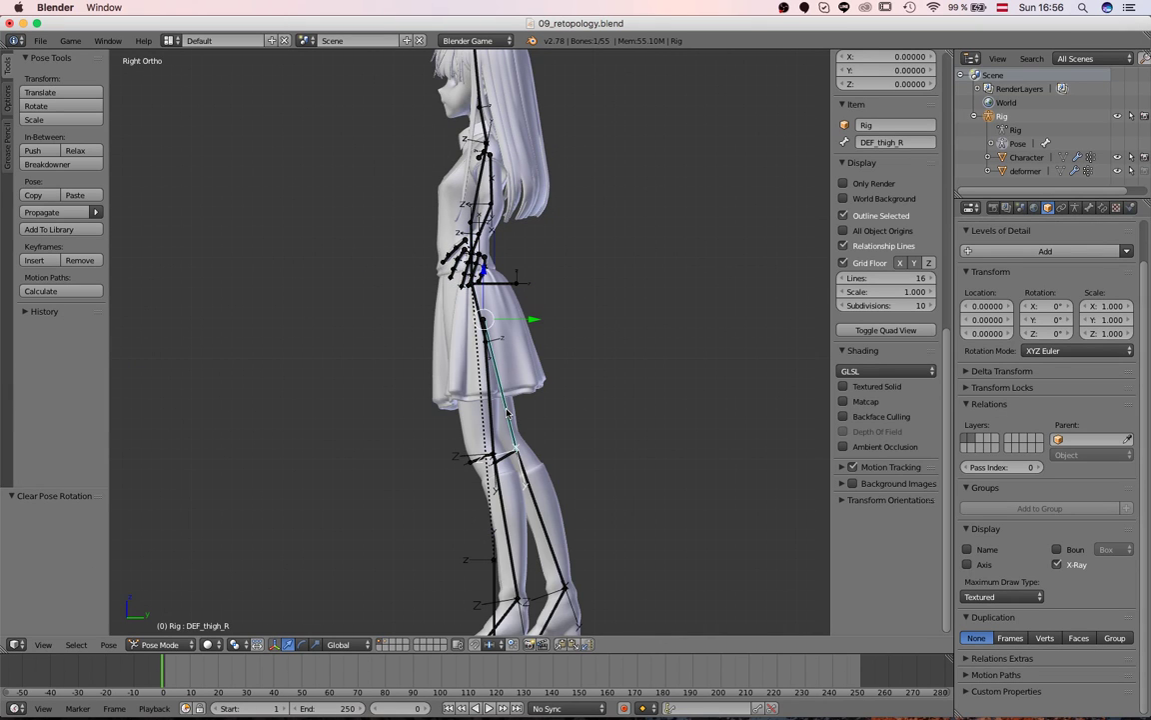
Step: Rotate DEF_thigh_L forward about 69° in the right side view
{"action": "right_click", "coordinate": [489, 410]}
{"action": "key", "text": "r"}
{"action": "left_click", "coordinate": [372, 373]}
{"action": "middle_click_drag", "start_coordinate": [372, 373], "coordinate": [529, 405]}
{"action": "scroll", "coordinate": [440, 425], "scroll_direction": "down", "scroll_amount": 2}
Step: Rotate DEF_thigh_R forward about 58° in the left side view and examine how the skirt drapes over both legs
{"action": "right_click", "coordinate": [357, 412]}
{"action": "middle_click_drag", "start_coordinate": [357, 412], "coordinate": [486, 434]}
{"action": "key", "text": "ctrl+KP_3"}
{"action": "key", "text": "r"}
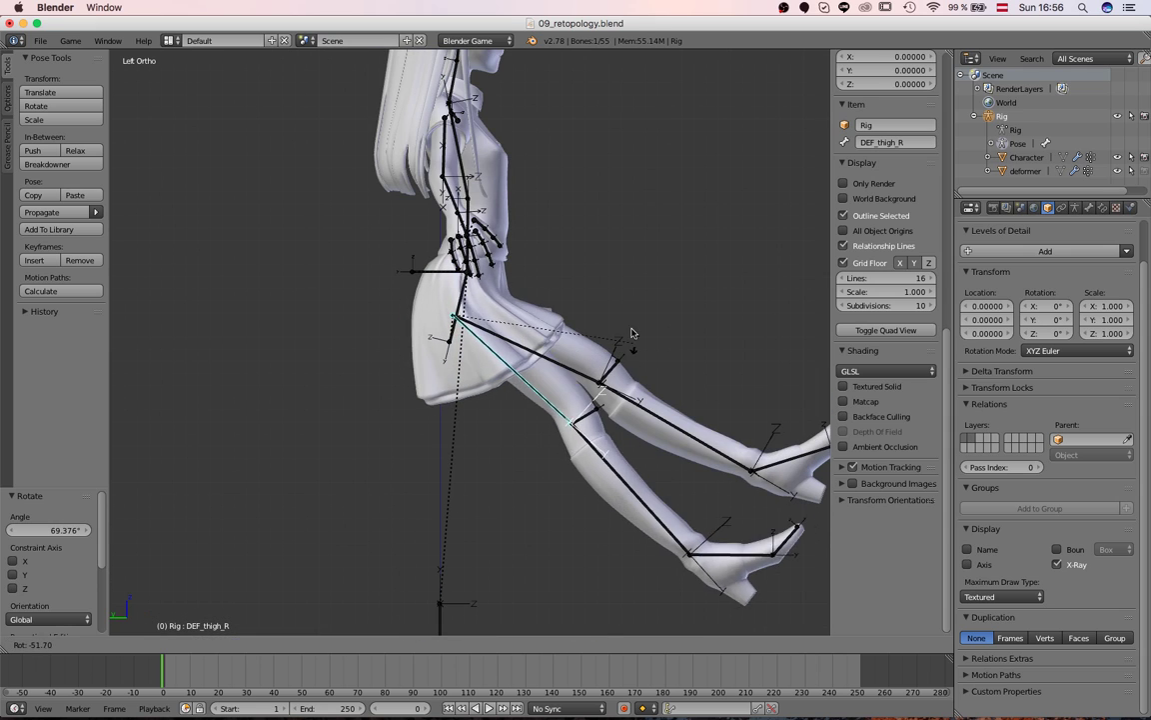
{"action": "left_click", "coordinate": [376, 266]}
{"action": "middle_click_drag", "start_coordinate": [375, 266], "coordinate": [285, 349]}
{"action": "scroll", "coordinate": [285, 349], "scroll_direction": "up", "scroll_amount": 3}
{"action": "scroll", "coordinate": [404, 391], "scroll_direction": "down", "scroll_amount": 3}
{"action": "middle_click_drag", "start_coordinate": [404, 391], "coordinate": [417, 429]}
{"action": "scroll", "coordinate": [424, 445], "scroll_direction": "down", "scroll_amount": 2}
{"action": "scroll", "coordinate": [417, 429], "scroll_direction": "up", "scroll_amount": 4}
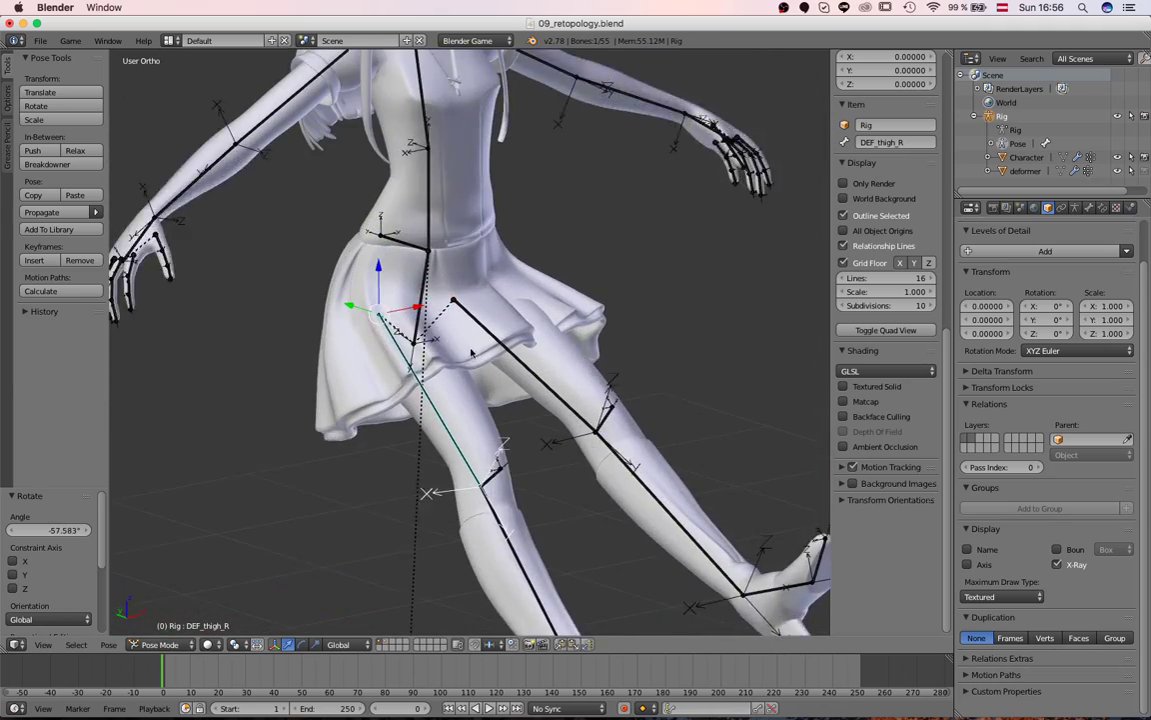
{"action": "scroll", "coordinate": [467, 355], "scroll_direction": "down", "scroll_amount": 1}
Step: Show the layer with the deformer, select the deformer and set it to Weight Paint mode
{"action": "left_click", "coordinate": [388, 642]}
{"action": "middle_click_drag", "start_coordinate": [432, 349], "coordinate": [417, 432], "text": "shift"}
{"action": "scroll", "coordinate": [417, 432], "scroll_direction": "up", "scroll_amount": 2}
{"action": "right_click", "coordinate": [457, 365]}
{"action": "middle_click_drag", "start_coordinate": [380, 369], "coordinate": [458, 352]}
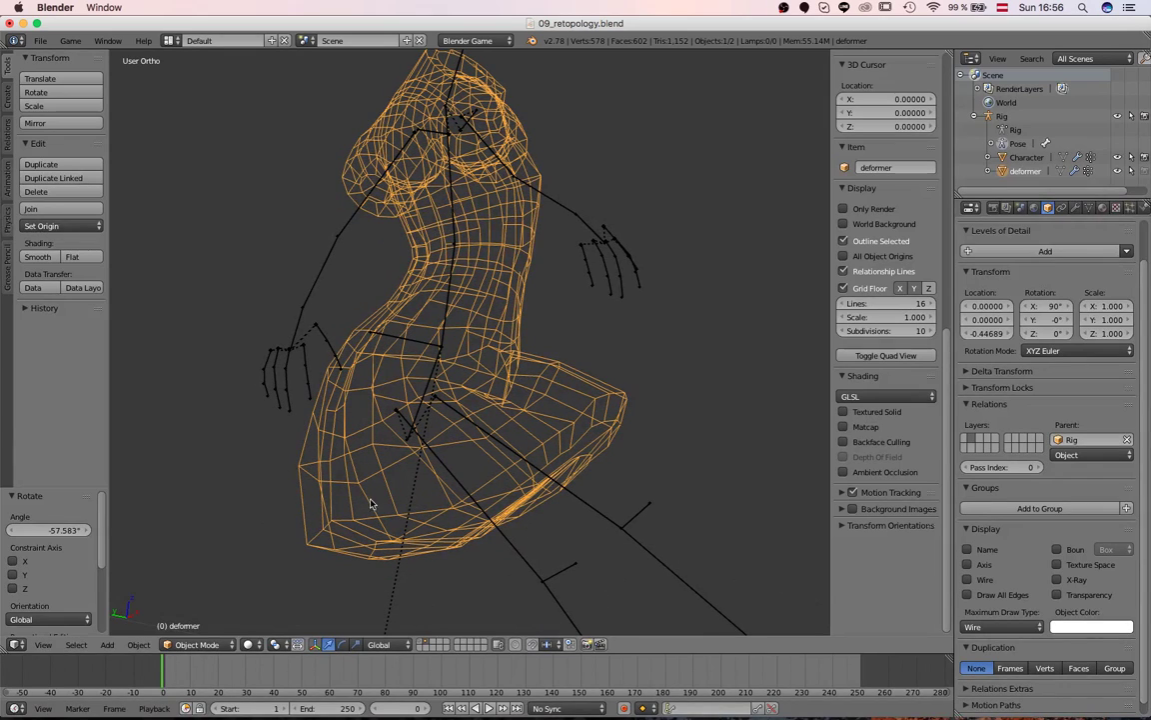
{"action": "left_click", "coordinate": [201, 567]}
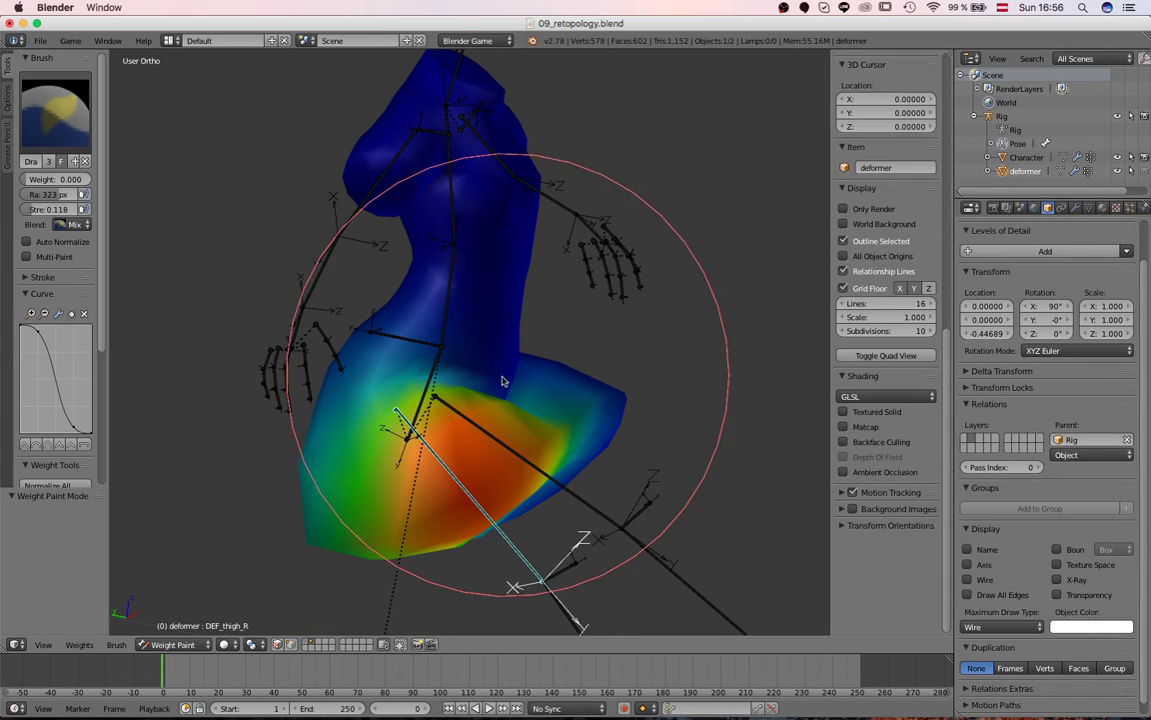
Step: Display DEF_hip's weights on the deformer in a close left side view with wireframe shading
{"action": "right_click", "coordinate": [428, 386]}
{"action": "mouse_move", "coordinate": [442, 391]}
{"action": "middle_mouse_down"}
{"action": "mouse_move", "coordinate": [447, 436]}
{"action": "mouse_move", "coordinate": [617, 416]}
{"action": "mouse_move", "coordinate": [590, 411]}
{"action": "mouse_move", "coordinate": [394, 473]}
{"action": "middle_mouse_up"}
{"action": "scroll", "coordinate": [590, 411], "scroll_direction": "up", "scroll_amount": 2}
{"action": "key", "text": "ctrl+KP_3"}
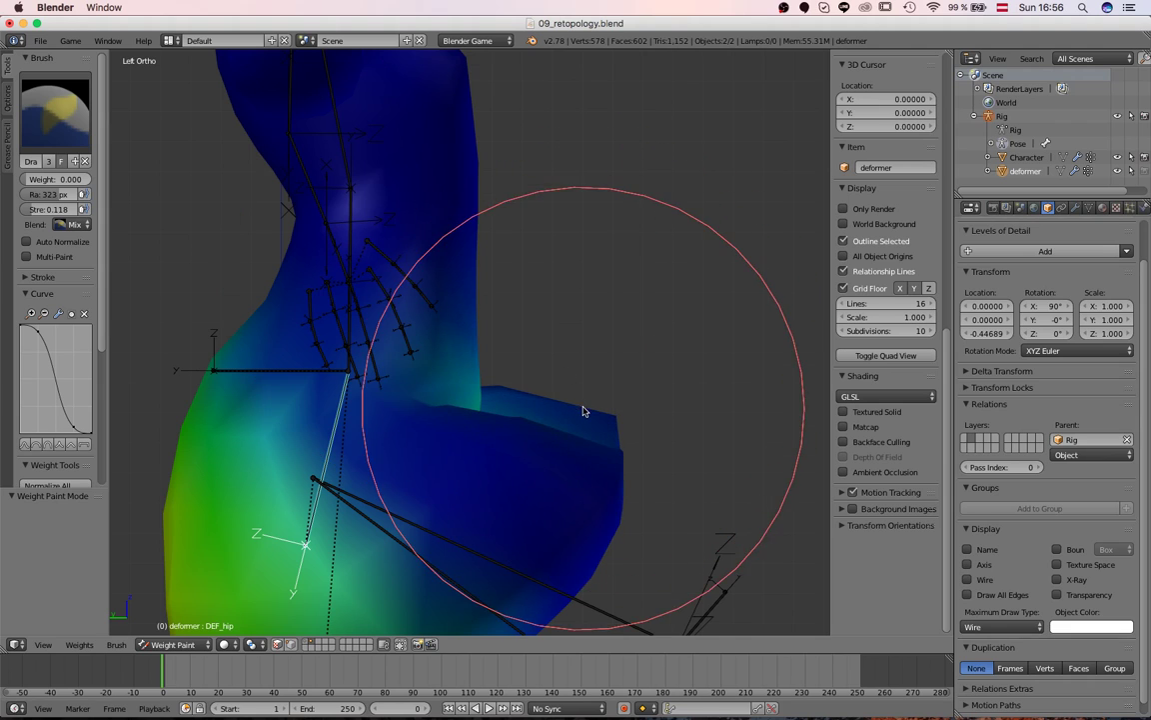
{"action": "key", "text": "alt+z"}
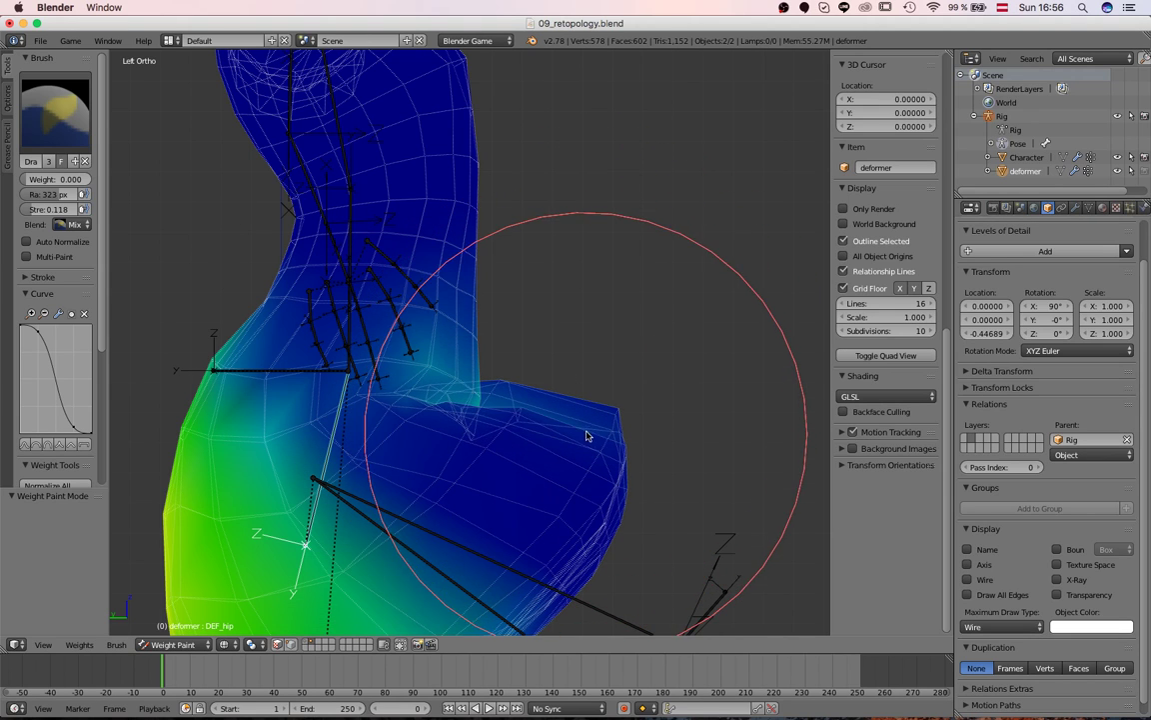
Step: Return to the Draw brush after trying Blur, and set its radius to 291 px for DEF_hip's weights on the deformer
{"action": "key", "text": "f"}
{"action": "left_click", "coordinate": [583, 402]}
{"action": "left_click", "coordinate": [80, 130]}
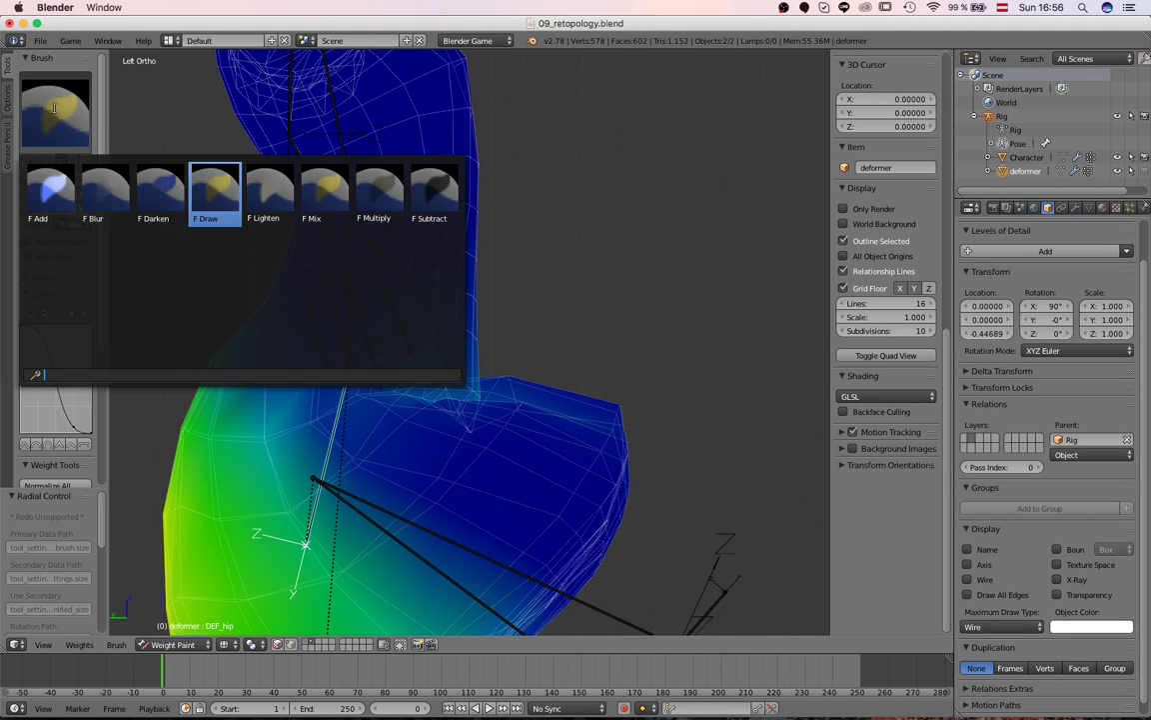
{"action": "left_click", "coordinate": [104, 190]}
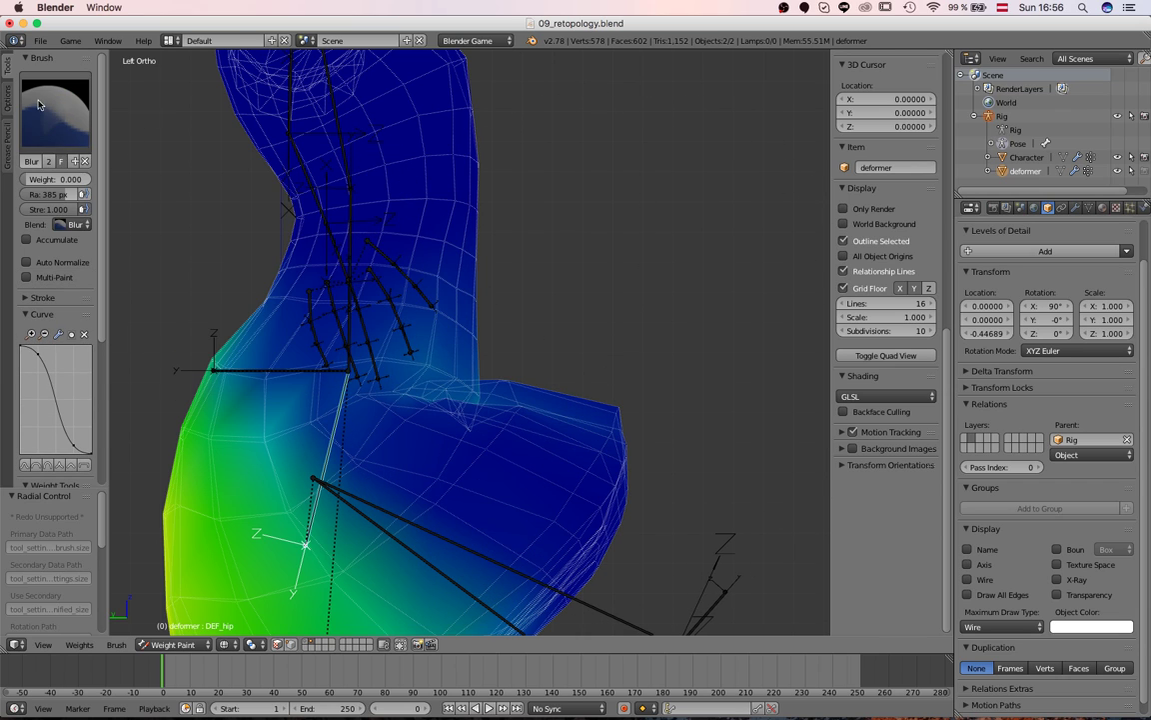
{"action": "left_click", "coordinate": [38, 105]}
{"action": "left_click", "coordinate": [212, 190]}
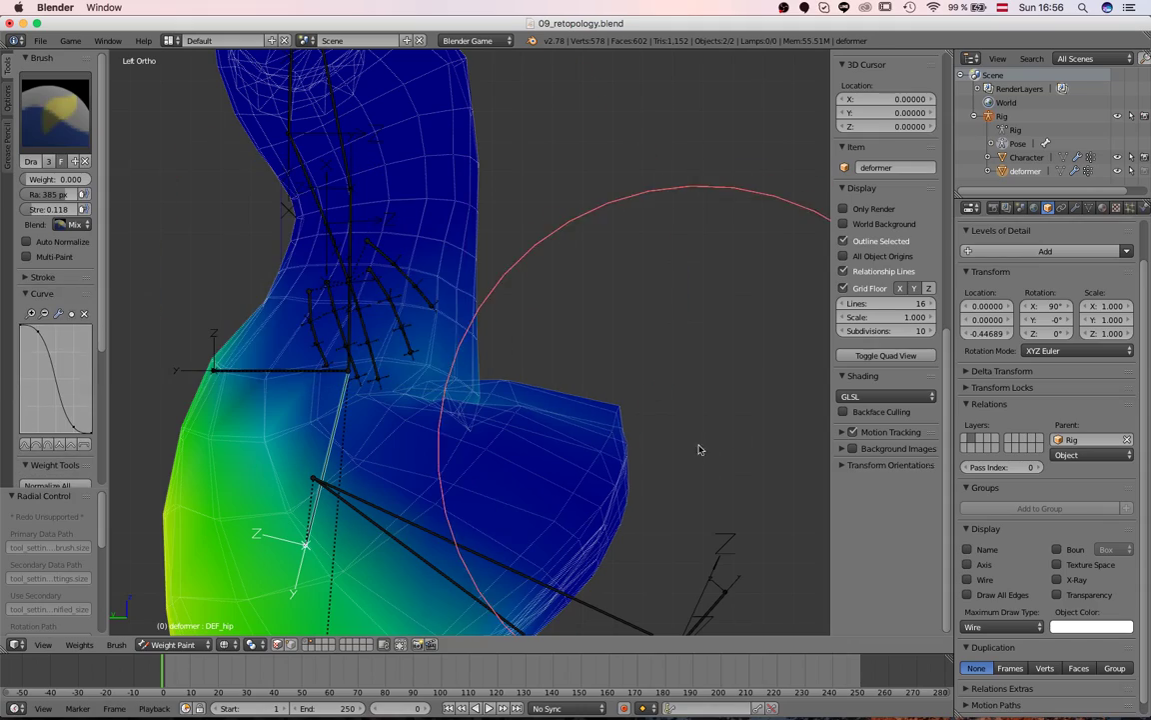
{"action": "key", "text": "f"}
{"action": "left_click", "coordinate": [585, 436]}
{"action": "mouse_move", "coordinate": [684, 409]}
{"action": "middle_mouse_down"}
{"action": "mouse_move", "coordinate": [517, 342]}
{"action": "mouse_move", "coordinate": [488, 499]}
{"action": "mouse_move", "coordinate": [655, 365]}
{"action": "mouse_move", "coordinate": [584, 330]}
{"action": "mouse_move", "coordinate": [540, 332]}
{"action": "middle_mouse_up"}
{"action": "middle_click_drag", "start_coordinate": [491, 399], "coordinate": [158, 161]}
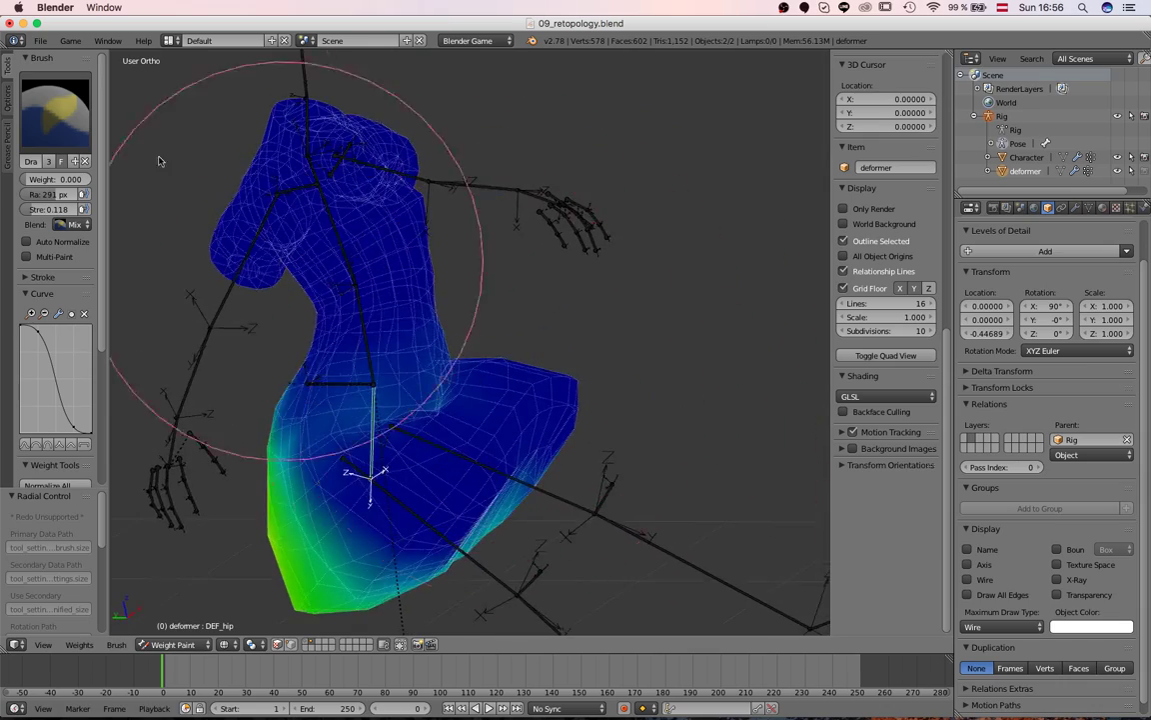
Step: Display DEF_thigh_R's weights on the deformer and clear the bone's rotation
{"action": "right_click", "coordinate": [419, 535]}
{"action": "middle_click_drag", "start_coordinate": [462, 454], "coordinate": [495, 465]}
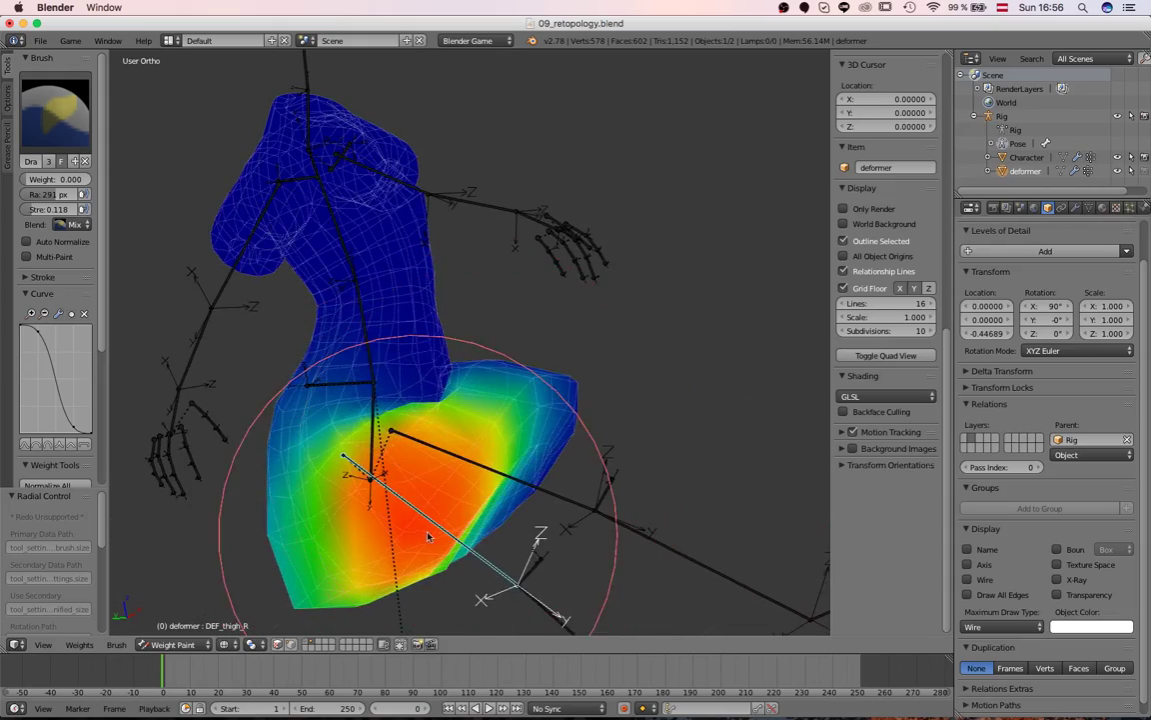
{"action": "left_click_drag", "start_coordinate": [440, 536], "coordinate": [468, 593]}
{"action": "key", "text": "alt+r"}
Step: Display DEF_thigh_L's weights on the straightened skirt and set the Draw brush to weight 1.000
{"action": "mouse_move", "coordinate": [486, 491]}
{"action": "middle_mouse_down"}
{"action": "mouse_move", "coordinate": [405, 437]}
{"action": "mouse_move", "coordinate": [399, 421]}
{"action": "mouse_move", "coordinate": [486, 491]}
{"action": "mouse_move", "coordinate": [454, 399]}
{"action": "mouse_move", "coordinate": [351, 336]}
{"action": "middle_mouse_up"}
{"action": "right_click", "coordinate": [458, 481]}
{"action": "left_click", "coordinate": [56, 117]}
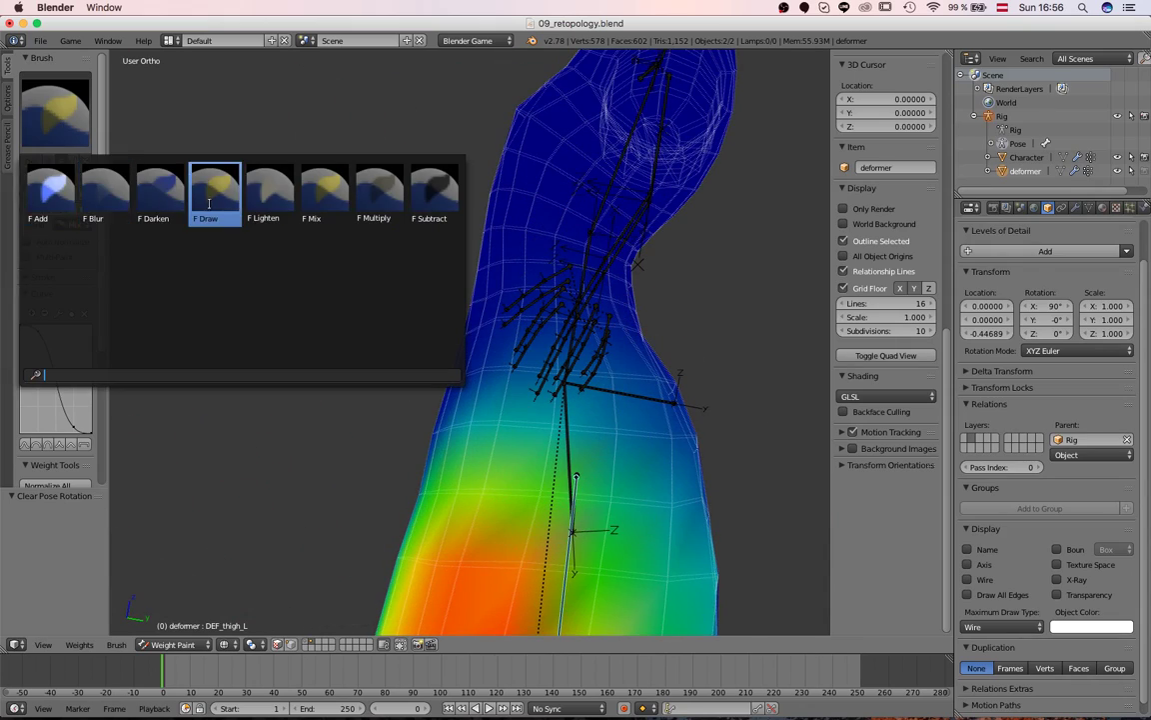
{"action": "left_click", "coordinate": [208, 199]}
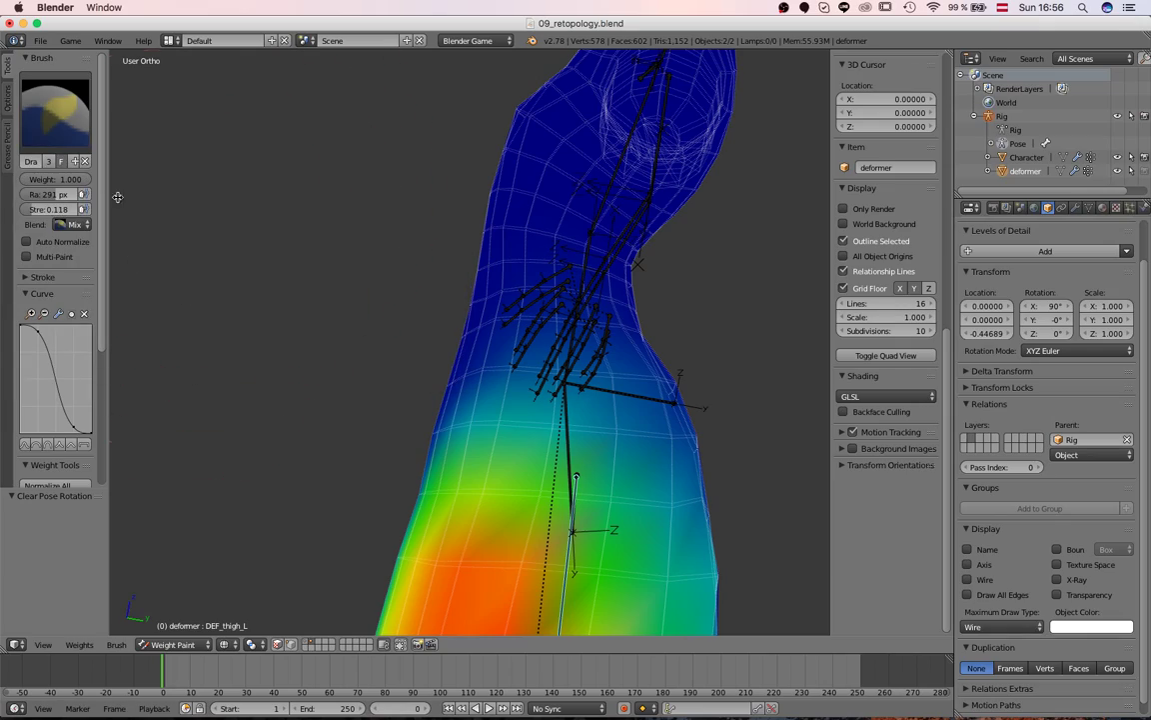
{"action": "mouse_move", "coordinate": [159, 251]}
{"action": "middle_mouse_down"}
{"action": "mouse_move", "coordinate": [344, 231]}
{"action": "mouse_move", "coordinate": [399, 291]}
{"action": "mouse_move", "coordinate": [357, 188]}
{"action": "mouse_move", "coordinate": [333, 323]}
{"action": "mouse_move", "coordinate": [403, 252]}
{"action": "mouse_move", "coordinate": [388, 319]}
{"action": "mouse_move", "coordinate": [411, 303]}
{"action": "mouse_move", "coordinate": [431, 314]}
{"action": "mouse_move", "coordinate": [339, 360]}
{"action": "mouse_move", "coordinate": [542, 363]}
{"action": "middle_mouse_up"}
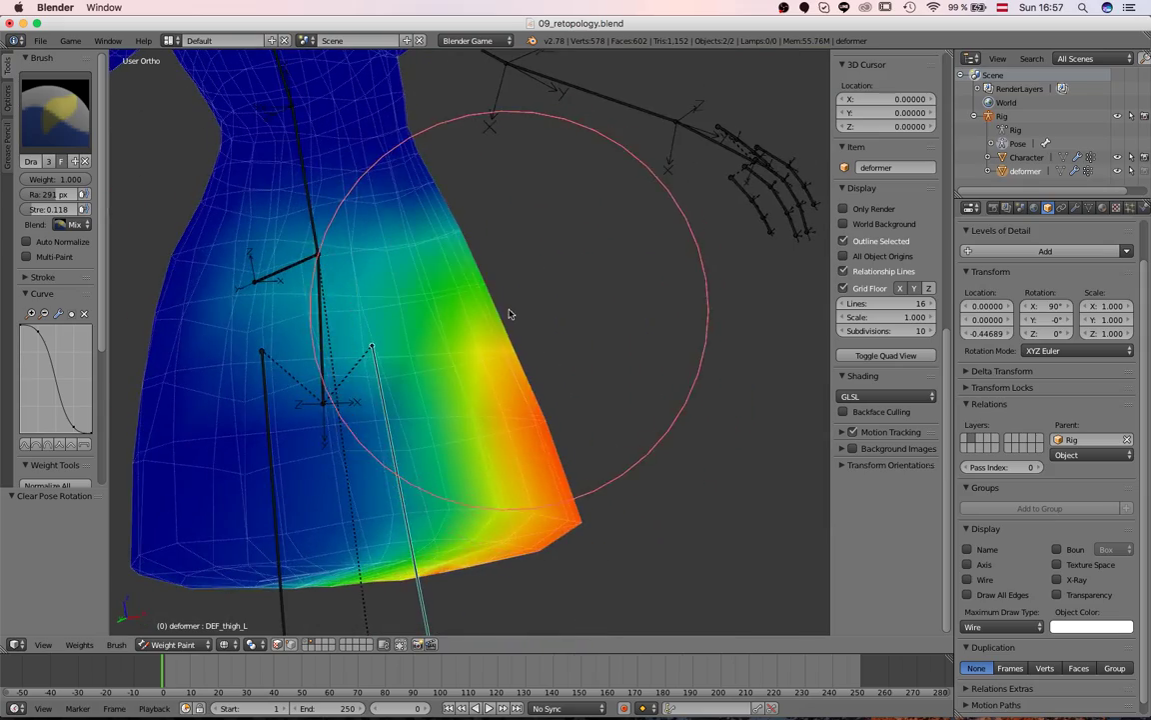
Step: Strengthen DEF_thigh_L's weights across the front of the skirt's left half with the Draw brush
{"action": "mouse_move", "coordinate": [506, 313]}
{"action": "middle_mouse_down"}
{"action": "mouse_move", "coordinate": [411, 334]}
{"action": "mouse_move", "coordinate": [463, 386]}
{"action": "mouse_move", "coordinate": [521, 270]}
{"action": "middle_mouse_up"}
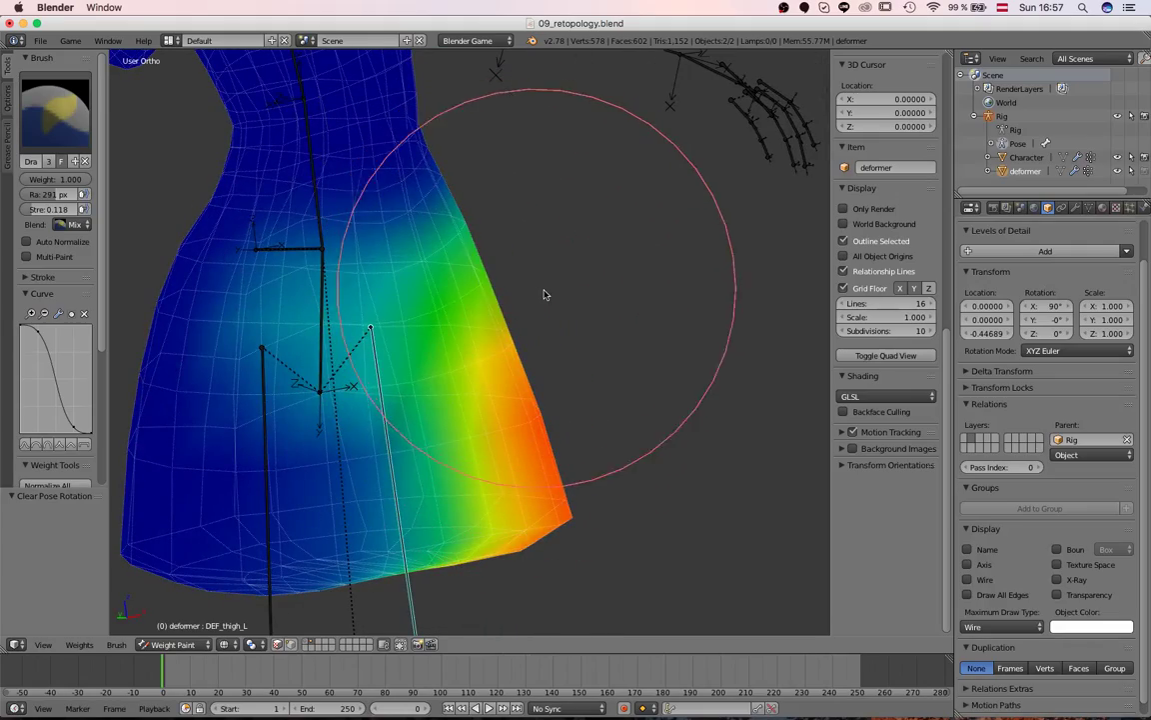
{"action": "middle_click_drag", "start_coordinate": [496, 314], "coordinate": [617, 475]}
{"action": "key", "text": "r"}
{"action": "right_click", "coordinate": [619, 275]}
{"action": "middle_click_drag", "start_coordinate": [600, 284], "coordinate": [419, 345]}
{"action": "mouse_move", "coordinate": [112, 247]}
{"action": "middle_mouse_down"}
{"action": "mouse_move", "coordinate": [490, 437]}
{"action": "mouse_move", "coordinate": [316, 327]}
{"action": "middle_mouse_up"}
Step: Set the Draw brush to weight 0, strength 0.289 and radius 246 px
{"action": "key", "text": "f"}
{"action": "left_click", "coordinate": [65, 215]}
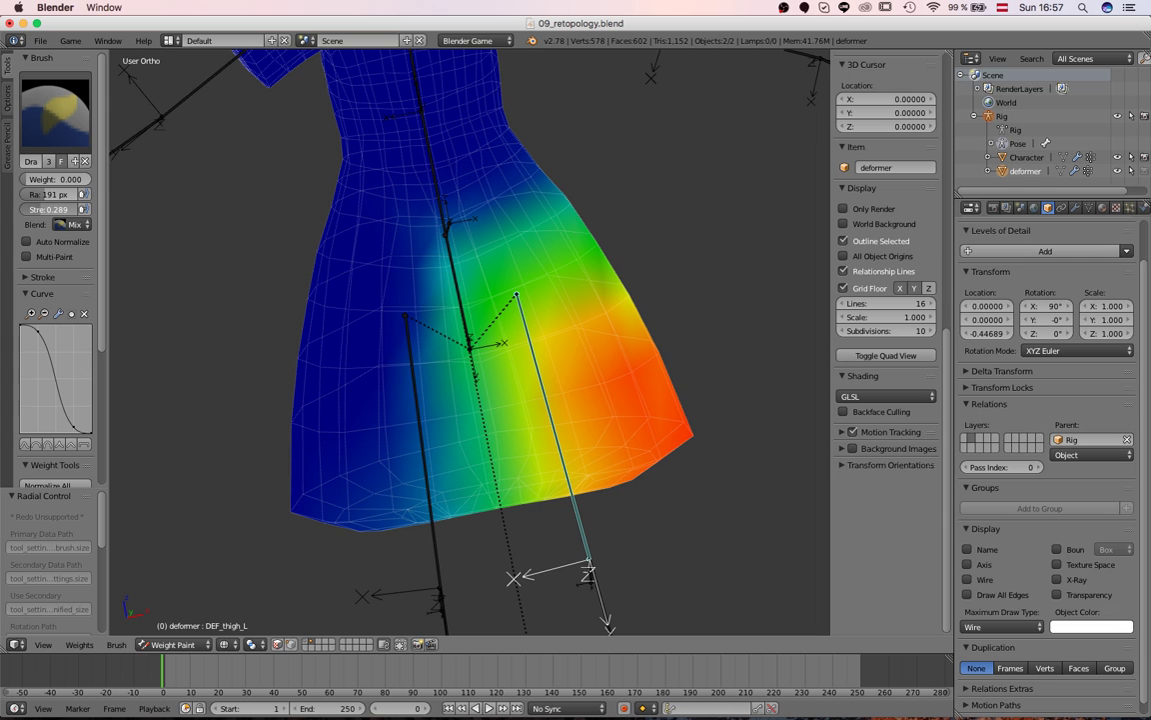
{"action": "middle_click_drag", "start_coordinate": [240, 260], "coordinate": [405, 292]}
{"action": "key", "text": "f"}
{"action": "left_click", "coordinate": [440, 290]}
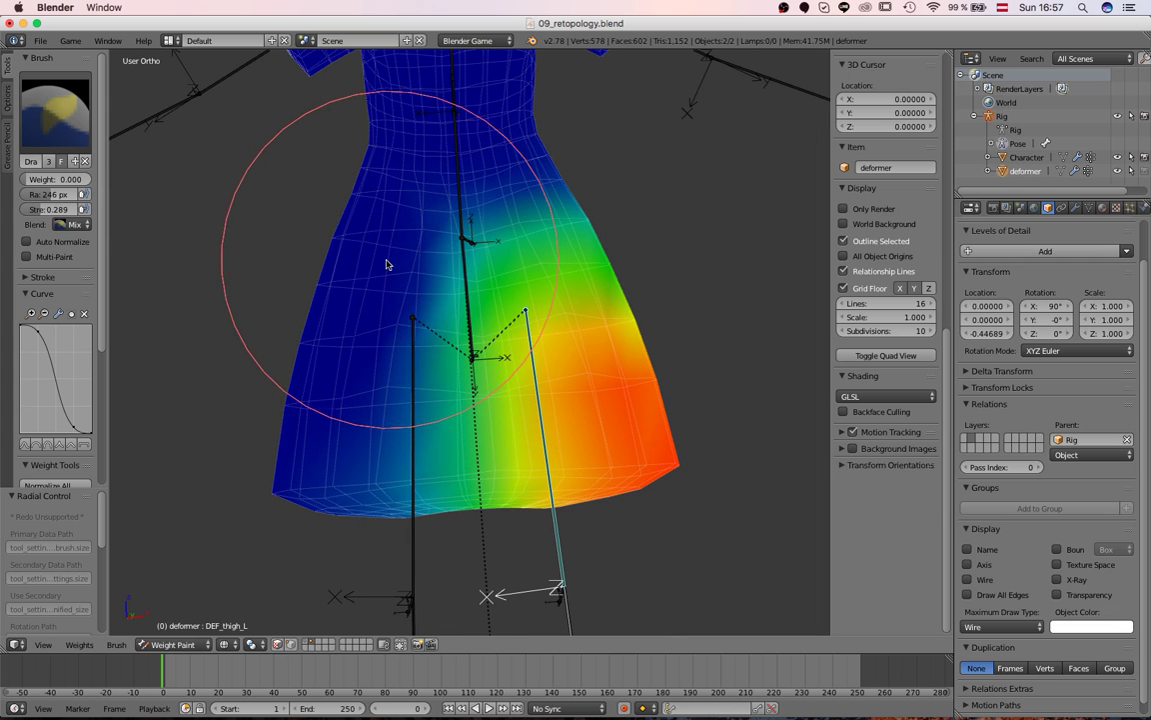
Step: Rotate DEF_thigh_L forward about 57°
{"action": "middle_click_drag", "start_coordinate": [450, 400], "coordinate": [609, 450]}
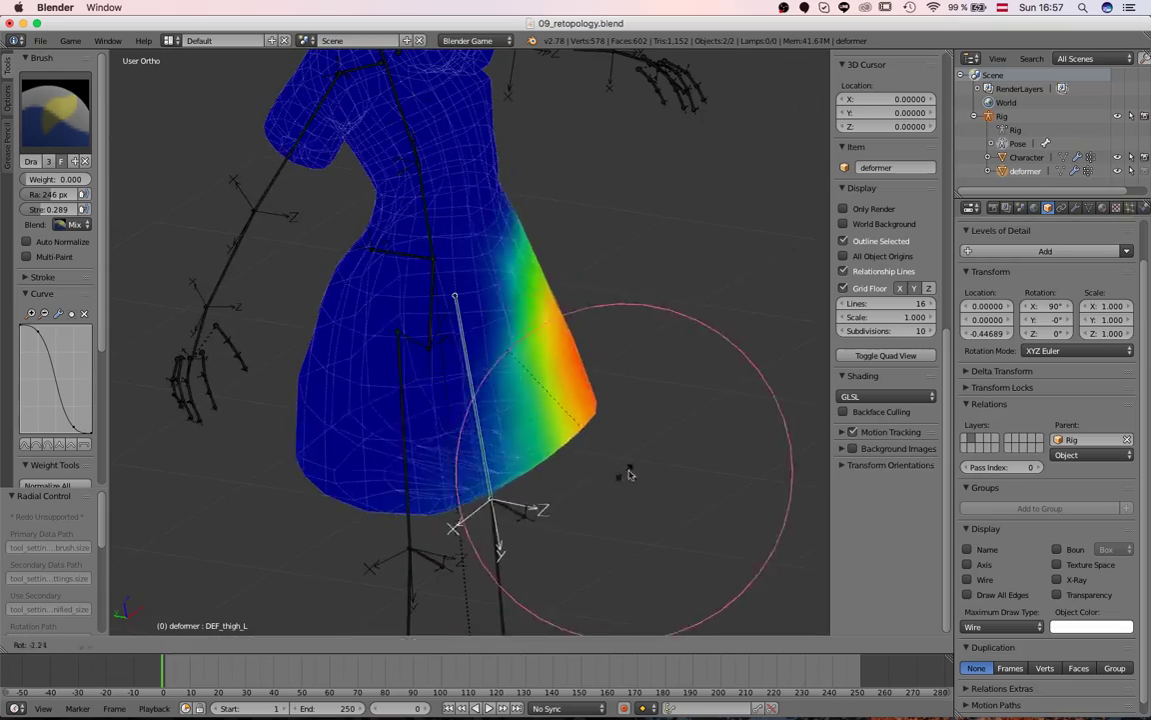
{"action": "key", "text": "r"}
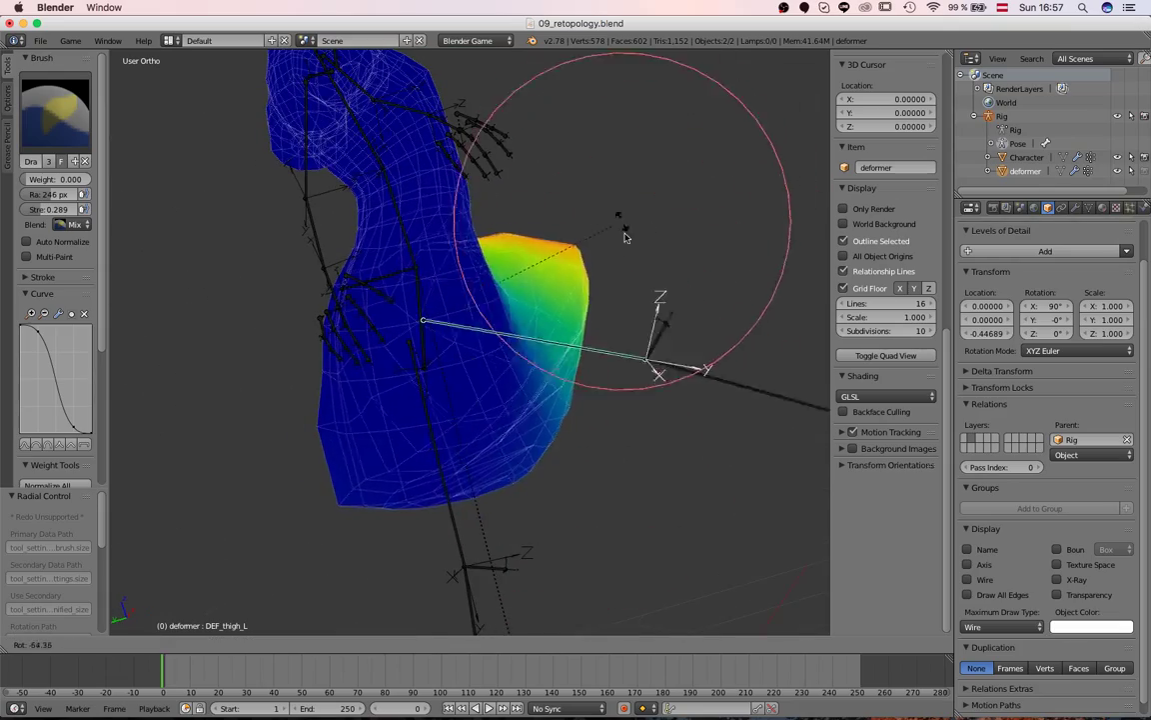
{"action": "left_click", "coordinate": [628, 250]}
{"action": "middle_click_drag", "start_coordinate": [610, 255], "coordinate": [280, 400]}
{"action": "mouse_move", "coordinate": [448, 325]}
{"action": "middle_mouse_down"}
{"action": "mouse_move", "coordinate": [500, 165]}
{"action": "mouse_move", "coordinate": [300, 140]}
{"action": "middle_mouse_up"}
Step: Switch to the Blur brush and inspect the DEF_thigh_L and DEF_hip weights on the posed skirt
{"action": "left_click", "coordinate": [55, 110]}
{"action": "left_click", "coordinate": [105, 190]}
{"action": "mouse_move", "coordinate": [105, 190]}
{"action": "middle_mouse_down"}
{"action": "mouse_move", "coordinate": [334, 283]}
{"action": "mouse_move", "coordinate": [396, 401]}
{"action": "middle_mouse_up"}
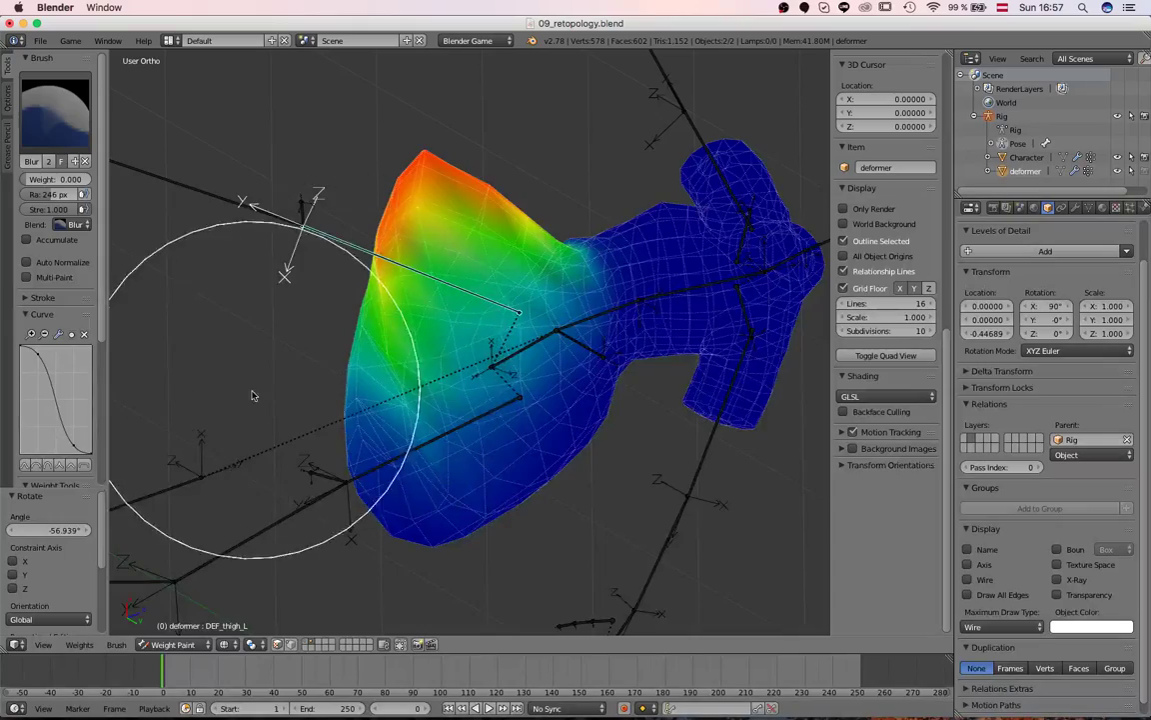
{"action": "mouse_move", "coordinate": [258, 398]}
{"action": "middle_mouse_down"}
{"action": "mouse_move", "coordinate": [476, 368]}
{"action": "mouse_move", "coordinate": [601, 278]}
{"action": "middle_mouse_up"}
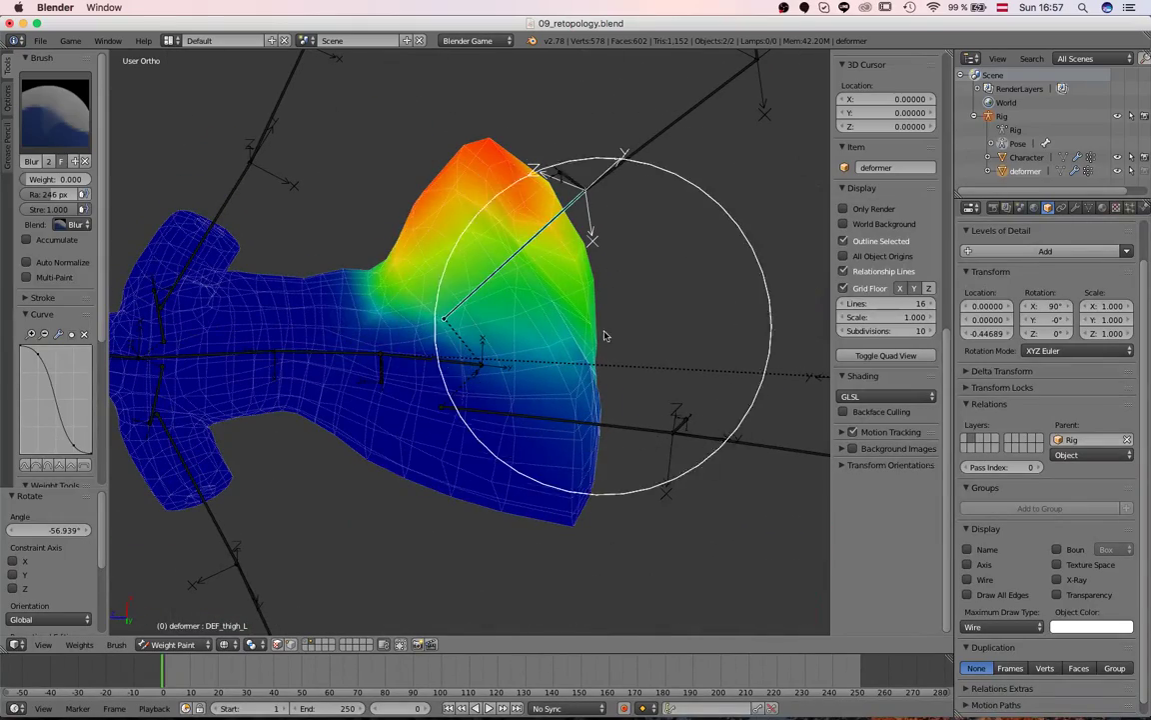
{"action": "right_click", "coordinate": [485, 363]}
{"action": "middle_click_drag", "start_coordinate": [489, 359], "coordinate": [594, 284]}
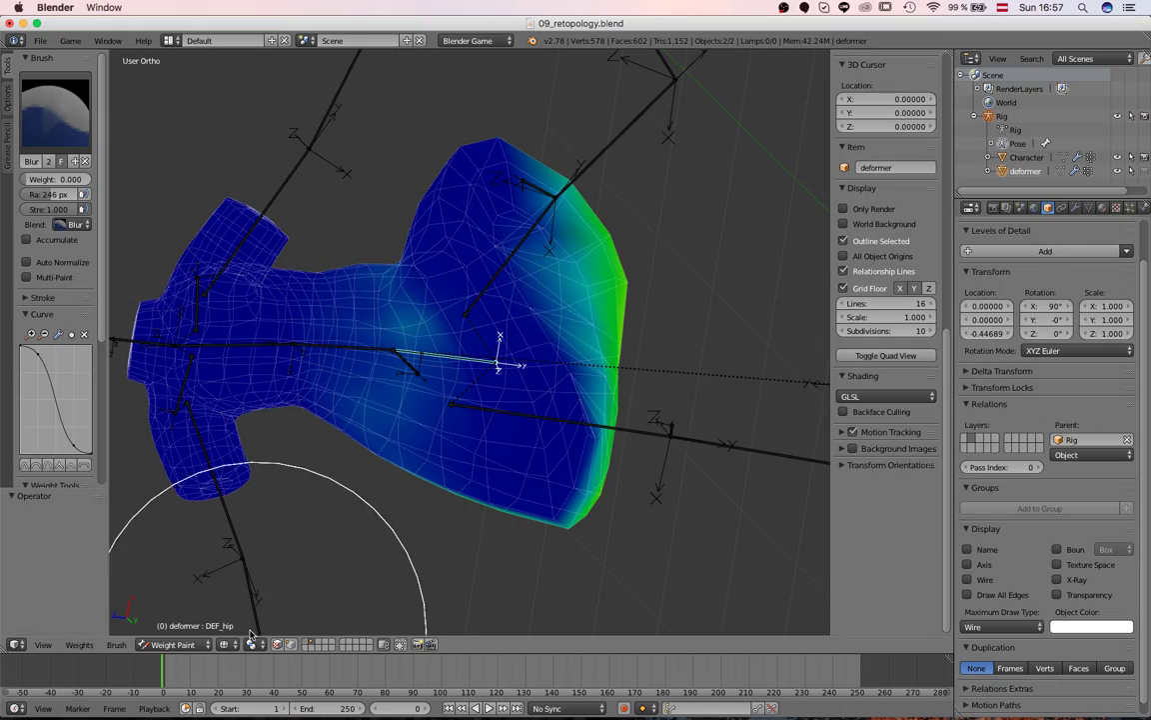
Step: Leave Weight Paint mode and show only the character's layer in solid shading
{"action": "left_click", "coordinate": [192, 628]}
{"action": "mouse_move", "coordinate": [440, 499]}
{"action": "middle_mouse_down"}
{"action": "mouse_move", "coordinate": [686, 411]}
{"action": "mouse_move", "coordinate": [609, 424]}
{"action": "mouse_move", "coordinate": [351, 369]}
{"action": "mouse_move", "coordinate": [510, 418]}
{"action": "middle_mouse_up"}
{"action": "key", "text": "1"}
{"action": "key", "text": "z"}
{"action": "scroll", "coordinate": [510, 418], "scroll_direction": "up", "scroll_amount": 2}
Step: Try several rotations of DEF_thigh_L to test how the skirt follows, and clear the bone's rotation
{"action": "right_click", "coordinate": [567, 436]}
{"action": "right_click", "coordinate": [586, 444]}
{"action": "key", "text": "r"}
{"action": "key", "text": "r"}
{"action": "middle_click_drag", "start_coordinate": [586, 444], "coordinate": [578, 538]}
{"action": "left_click", "coordinate": [501, 403]}
{"action": "key", "text": "r"}
{"action": "left_click", "coordinate": [361, 318]}
{"action": "key", "text": "alt+r"}
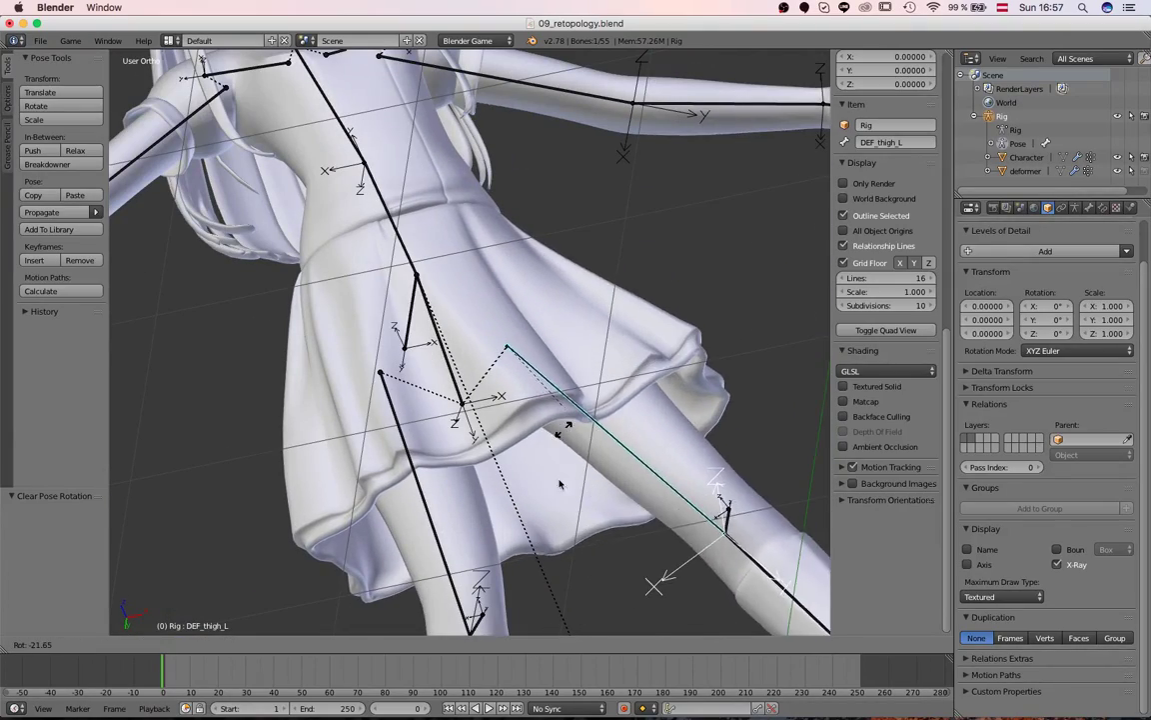
{"action": "key", "text": "r"}
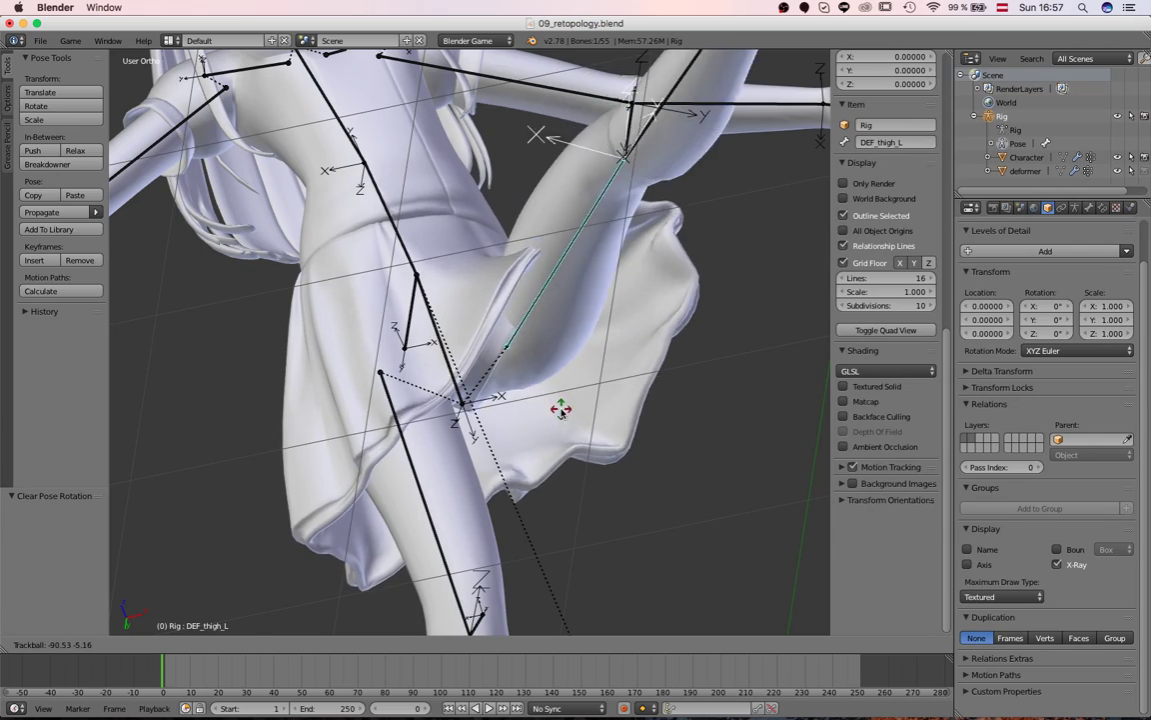
{"action": "left_click", "coordinate": [509, 477]}
{"action": "middle_click_drag", "start_coordinate": [509, 477], "coordinate": [561, 523]}
{"action": "key", "text": "alt+r"}
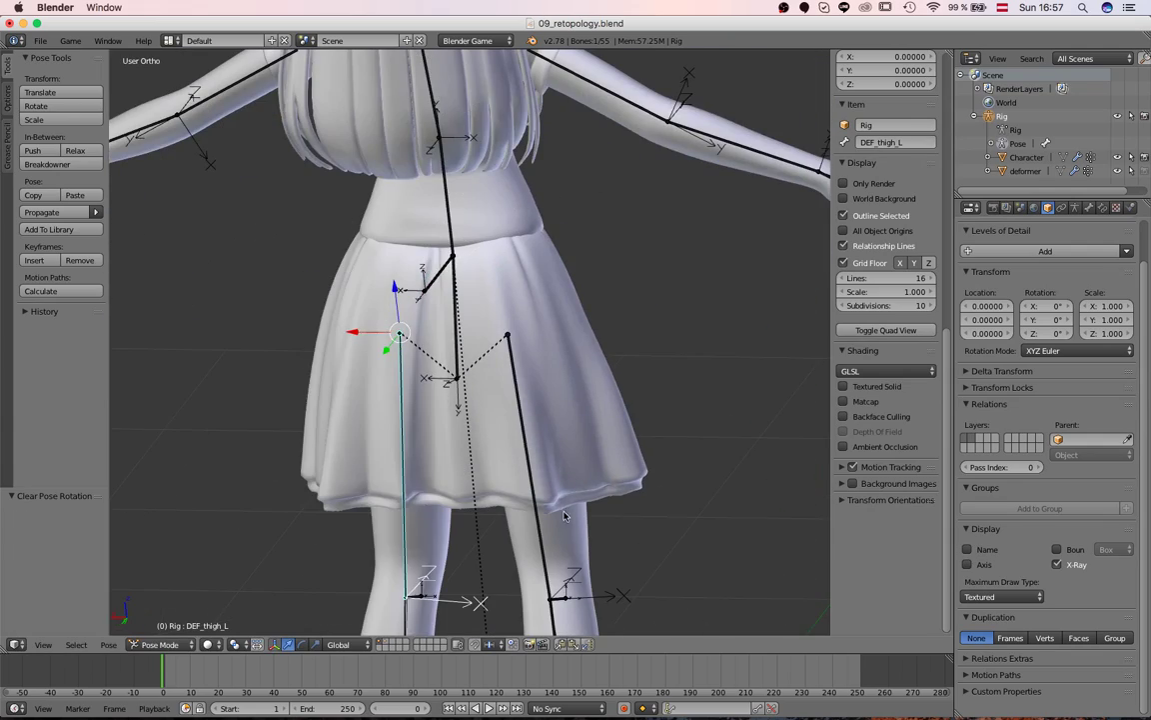
Step: Pose DEF_thigh_L forward and open the deformer on layer 2 in Weight Paint mode alongside the character
{"action": "left_click", "coordinate": [537, 591]}
{"action": "middle_click_drag", "start_coordinate": [238, 460], "coordinate": [380, 437]}
{"action": "key", "text": "shift+2"}
{"action": "right_click", "coordinate": [490, 494]}
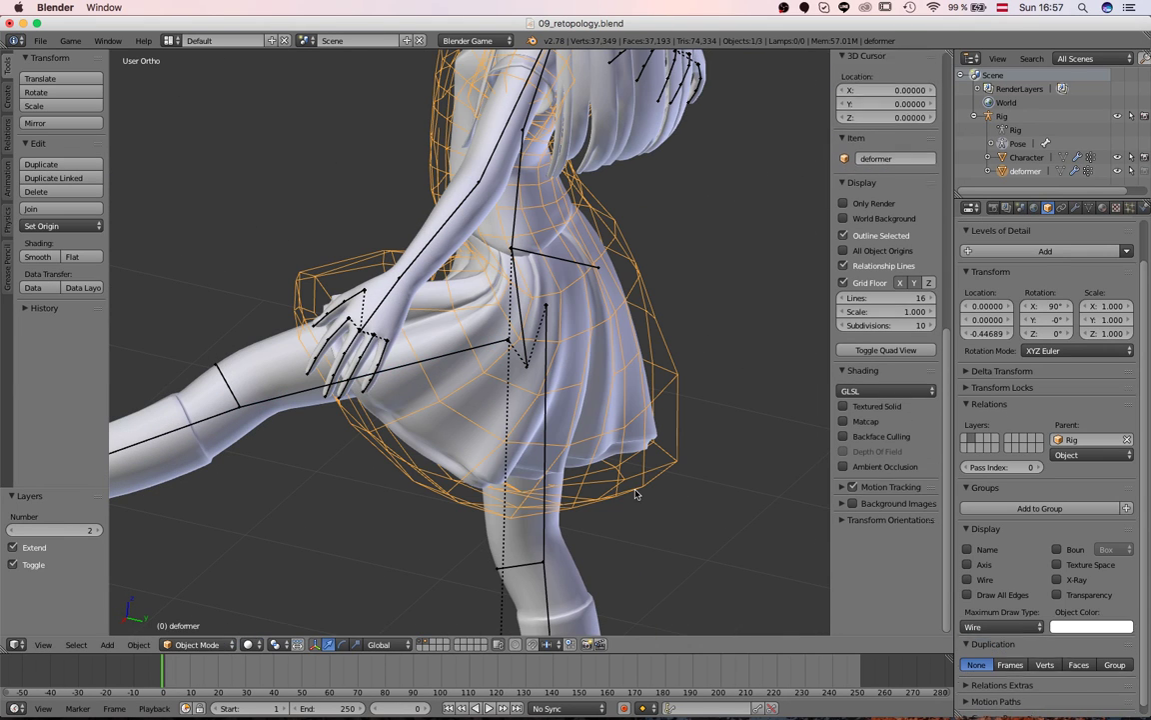
{"action": "left_click", "coordinate": [203, 568]}
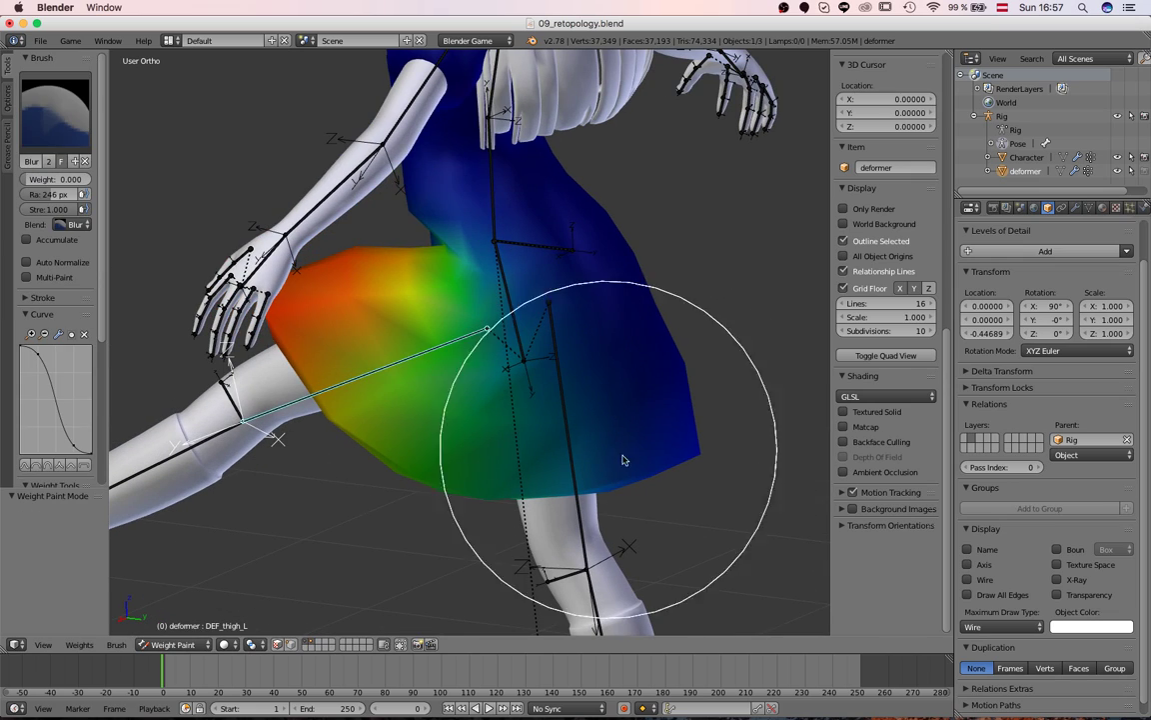
Step: Erase DEF_thigh_L's weights from the skirt's right half with the Draw brush at weight 0, reducing its radius to 157 px
{"action": "middle_click_drag", "start_coordinate": [628, 462], "coordinate": [673, 381]}
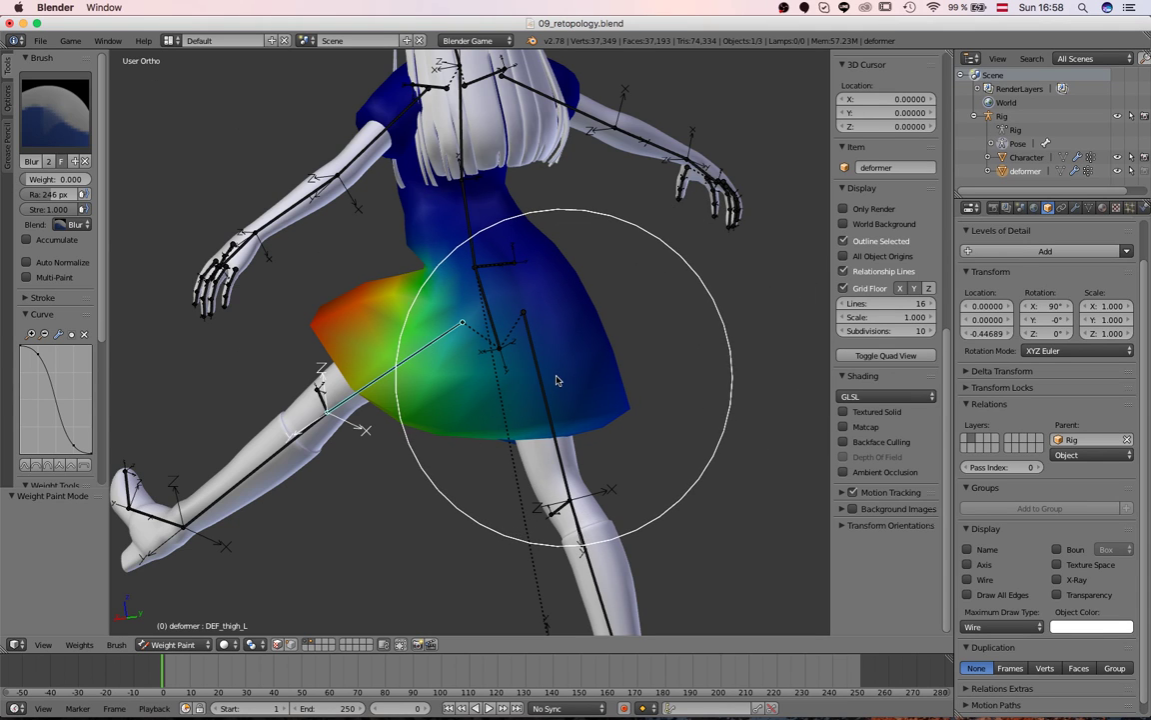
{"action": "left_click", "coordinate": [27, 104]}
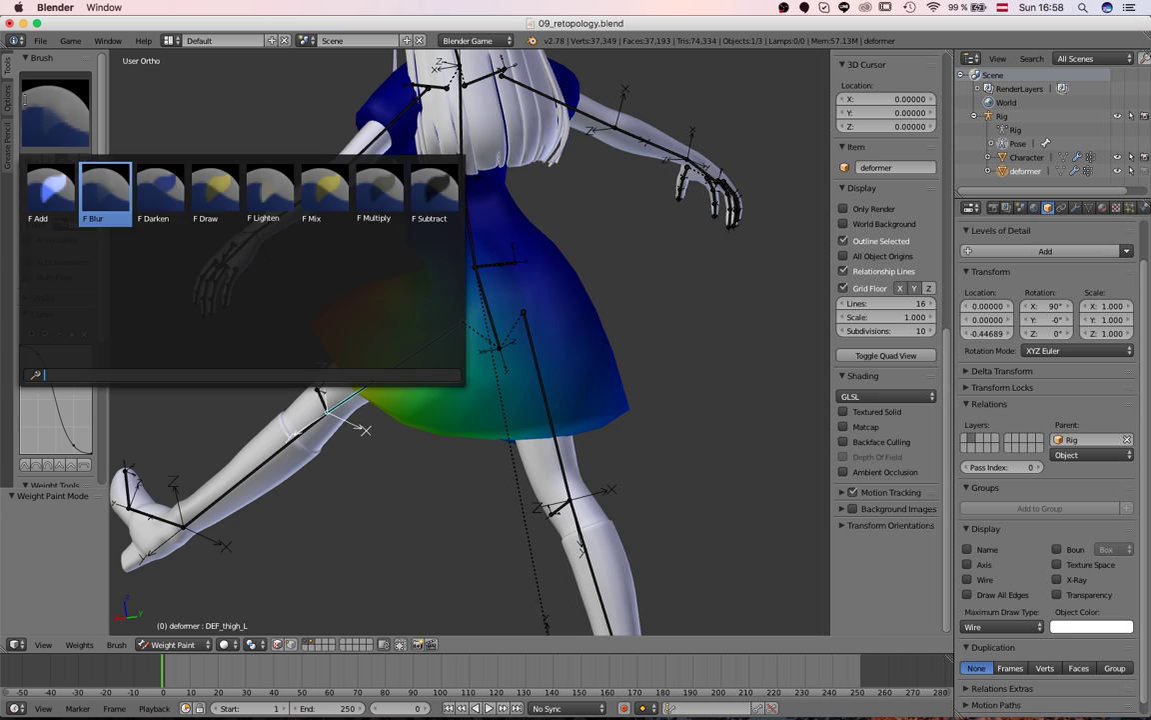
{"action": "left_click", "coordinate": [201, 185]}
{"action": "mouse_move", "coordinate": [635, 380]}
{"action": "middle_mouse_down"}
{"action": "mouse_move", "coordinate": [796, 391]}
{"action": "mouse_move", "coordinate": [617, 366]}
{"action": "middle_mouse_up"}
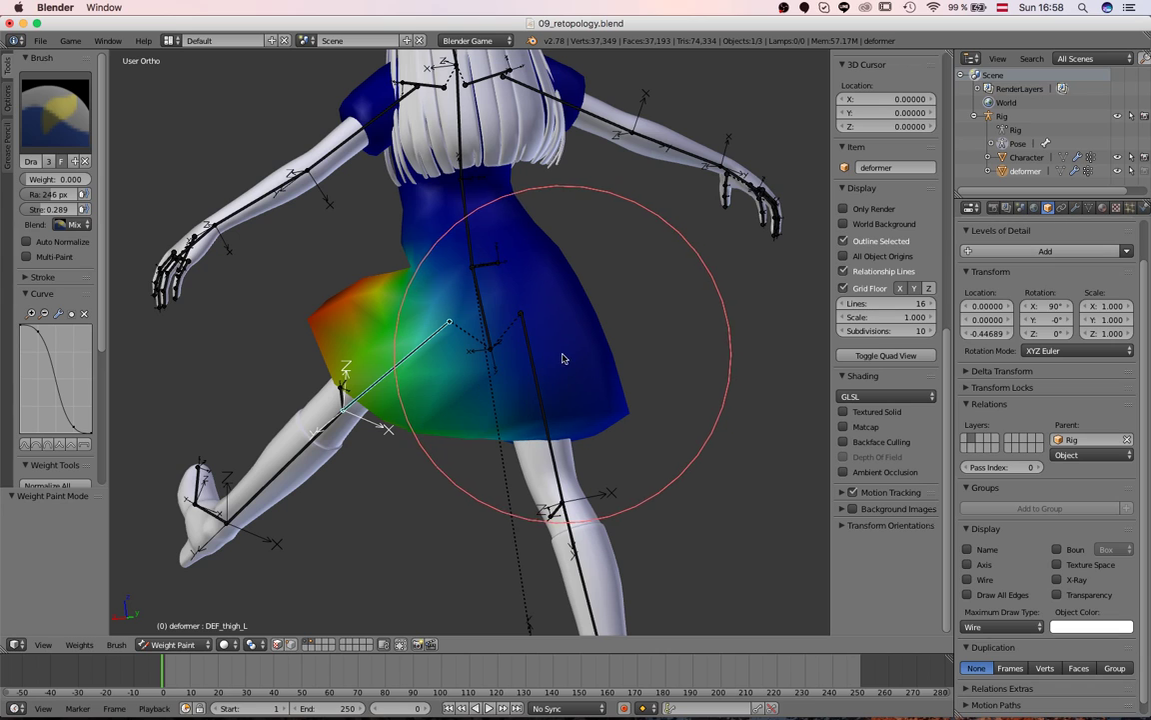
{"action": "middle_click_drag", "start_coordinate": [555, 376], "coordinate": [620, 390]}
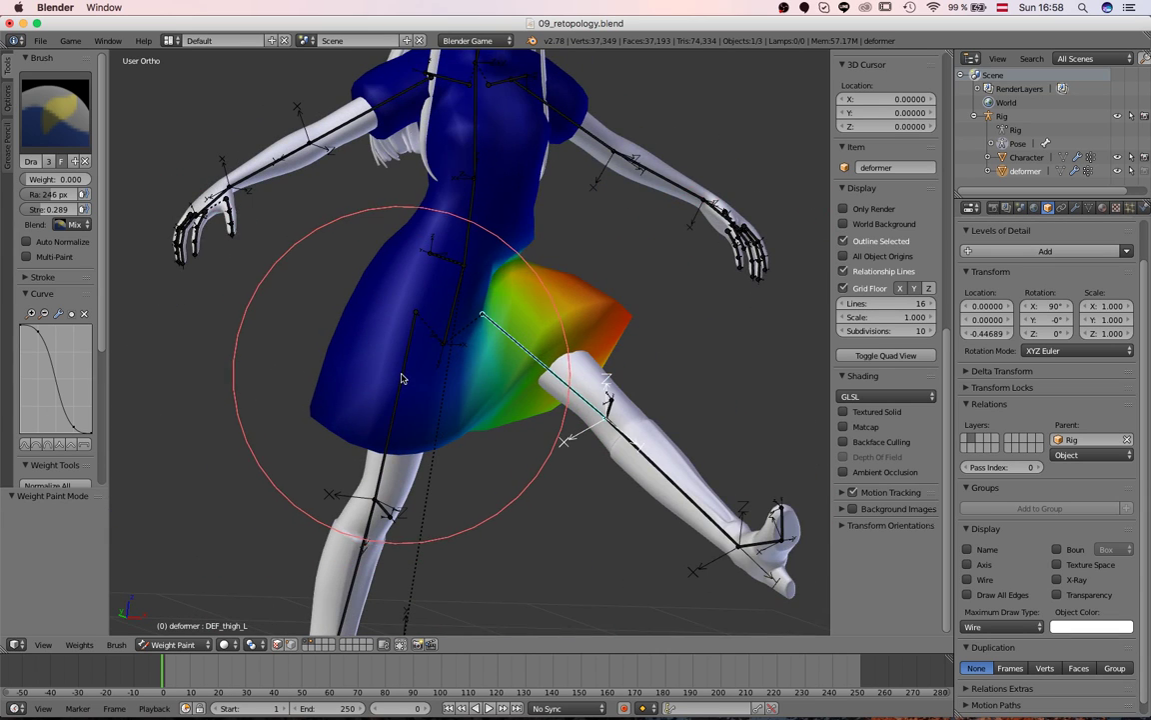
{"action": "mouse_move", "coordinate": [479, 403]}
{"action": "middle_mouse_down"}
{"action": "mouse_move", "coordinate": [385, 418]}
{"action": "mouse_move", "coordinate": [436, 401]}
{"action": "middle_mouse_up"}
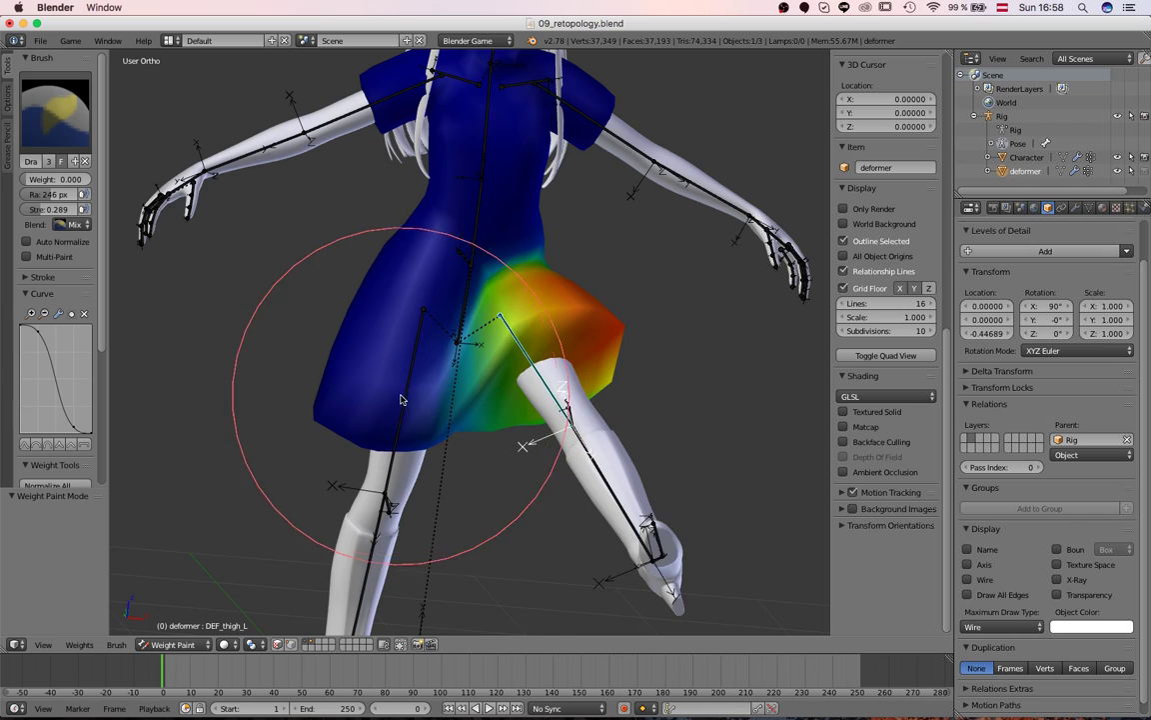
{"action": "middle_click_drag", "start_coordinate": [399, 399], "coordinate": [303, 450]}
{"action": "key", "text": "f"}
{"action": "left_click", "coordinate": [386, 386]}
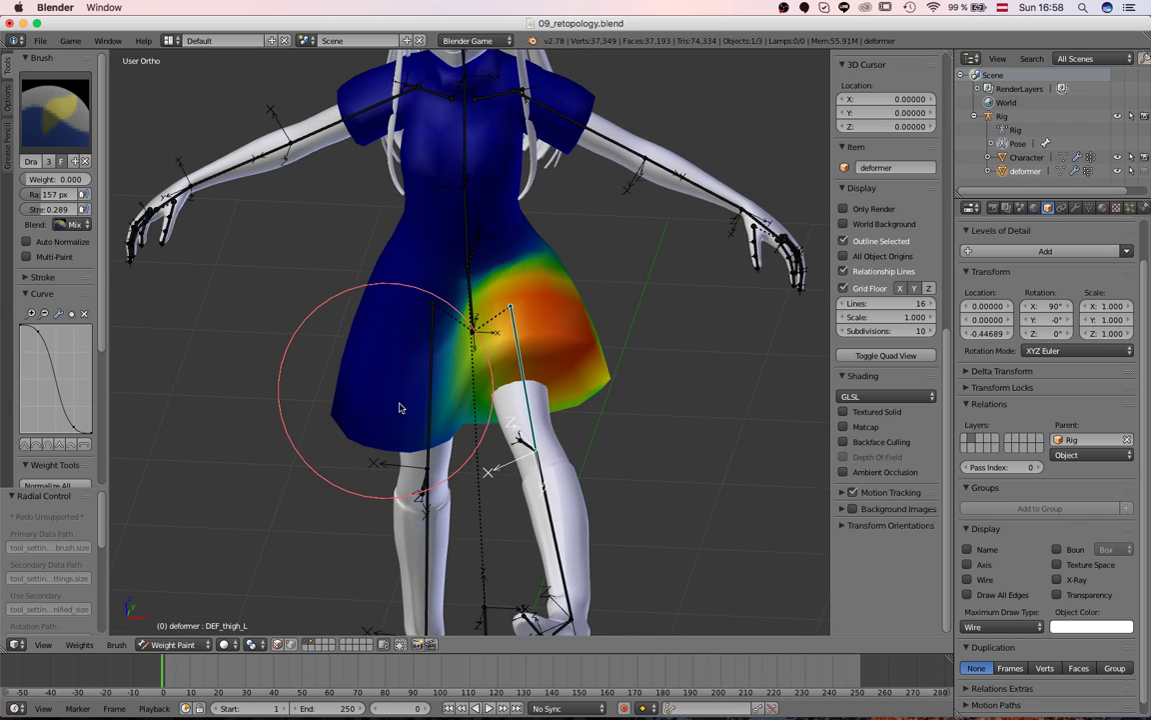
Step: Examine DEF_hip's weights on the deformer from several sides, then select DEF_spine
{"action": "middle_click_drag", "start_coordinate": [373, 423], "coordinate": [468, 280]}
{"action": "right_click", "coordinate": [462, 285]}
{"action": "mouse_move", "coordinate": [420, 390]}
{"action": "middle_mouse_down"}
{"action": "mouse_move", "coordinate": [425, 445]}
{"action": "mouse_move", "coordinate": [547, 335]}
{"action": "mouse_move", "coordinate": [494, 291]}
{"action": "mouse_move", "coordinate": [579, 347]}
{"action": "mouse_move", "coordinate": [653, 283]}
{"action": "mouse_move", "coordinate": [579, 393]}
{"action": "mouse_move", "coordinate": [722, 362]}
{"action": "mouse_move", "coordinate": [438, 310]}
{"action": "middle_mouse_up"}
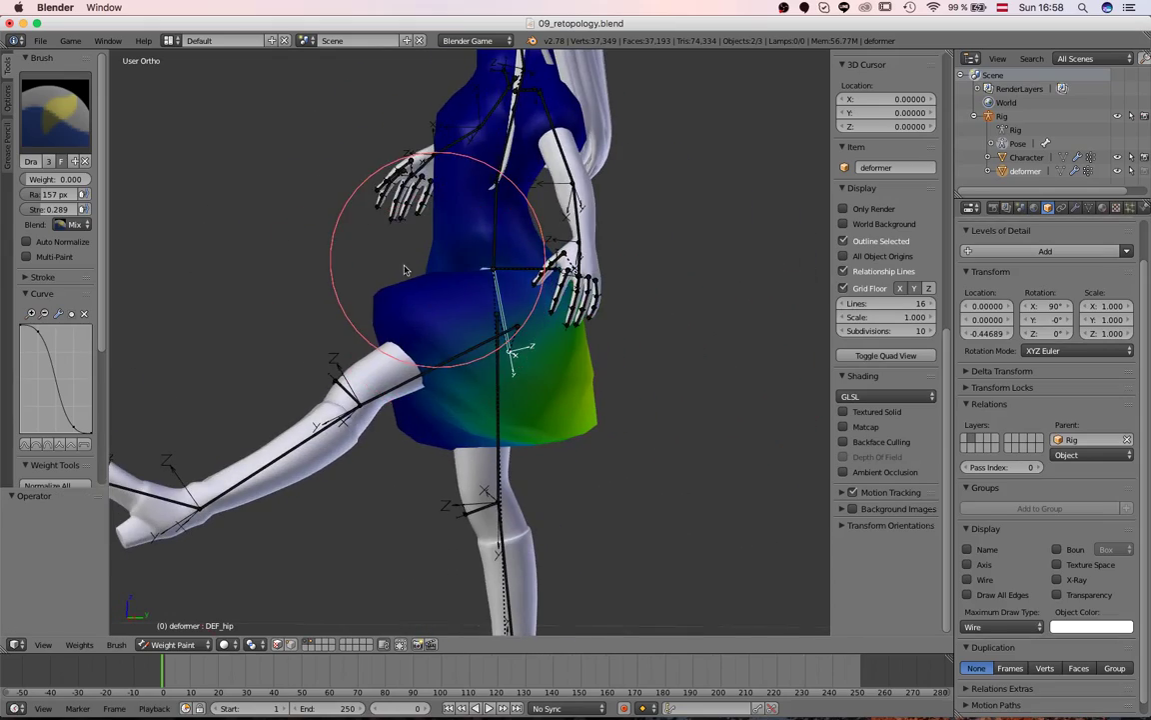
{"action": "mouse_move", "coordinate": [395, 277]}
{"action": "middle_mouse_down"}
{"action": "mouse_move", "coordinate": [553, 373]}
{"action": "mouse_move", "coordinate": [499, 280]}
{"action": "middle_mouse_up"}
{"action": "mouse_move", "coordinate": [375, 388]}
{"action": "middle_mouse_down"}
{"action": "mouse_move", "coordinate": [508, 417]}
{"action": "mouse_move", "coordinate": [408, 285]}
{"action": "middle_mouse_up"}
{"action": "key", "text": "KP_1"}
{"action": "right_click", "coordinate": [462, 247], "text": "ctrl"}
Step: Show only the character's layer and examine how the skirt drapes around the raised leg from several angles
{"action": "middle_click_drag", "start_coordinate": [463, 247], "coordinate": [578, 368]}
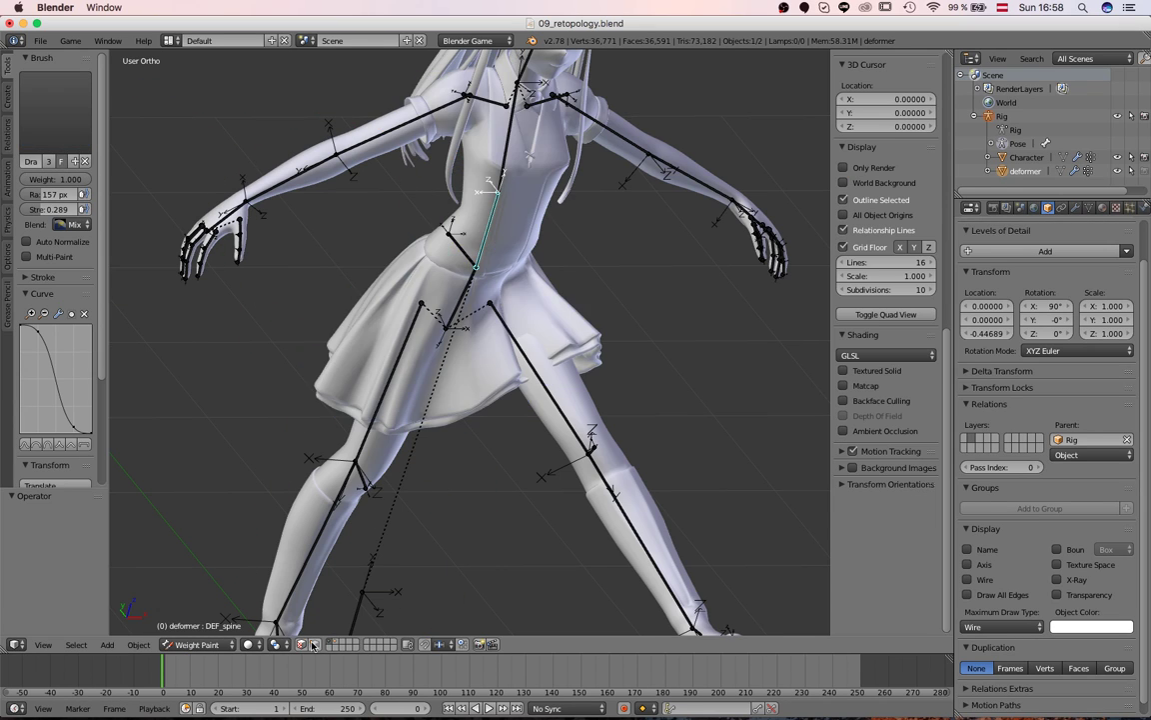
{"action": "middle_click_drag", "start_coordinate": [560, 380], "coordinate": [710, 448]}
{"action": "scroll", "coordinate": [598, 363], "scroll_direction": "up", "scroll_amount": 4}
{"action": "scroll", "coordinate": [560, 370], "scroll_direction": "down", "scroll_amount": 4}
{"action": "middle_click_drag", "start_coordinate": [623, 269], "coordinate": [527, 331]}
{"action": "scroll", "coordinate": [548, 352], "scroll_direction": "down", "scroll_amount": 2}
{"action": "scroll", "coordinate": [480, 337], "scroll_direction": "up", "scroll_amount": 5}
{"action": "scroll", "coordinate": [528, 332], "scroll_direction": "down", "scroll_amount": 2}
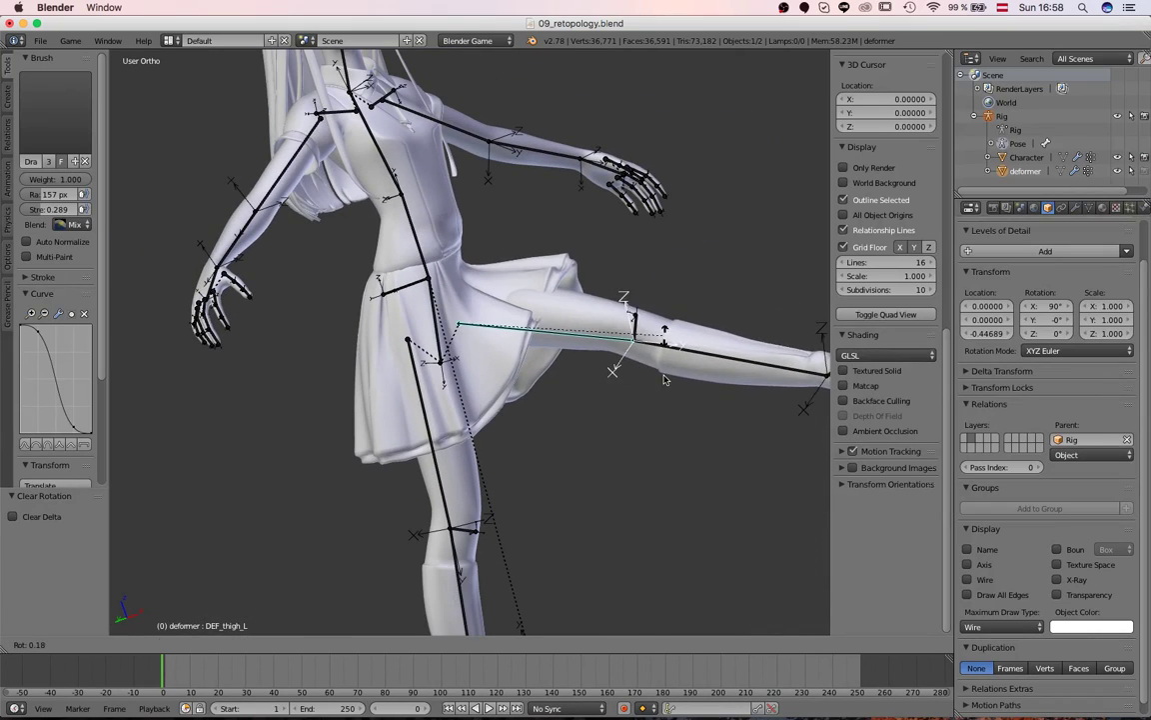
Step: Rotate DEF_thigh_L down about 55° and try to clear the bone's rotation
{"action": "key", "text": "r"}
{"action": "left_click", "coordinate": [546, 455]}
{"action": "middle_click_drag", "start_coordinate": [546, 455], "coordinate": [314, 458]}
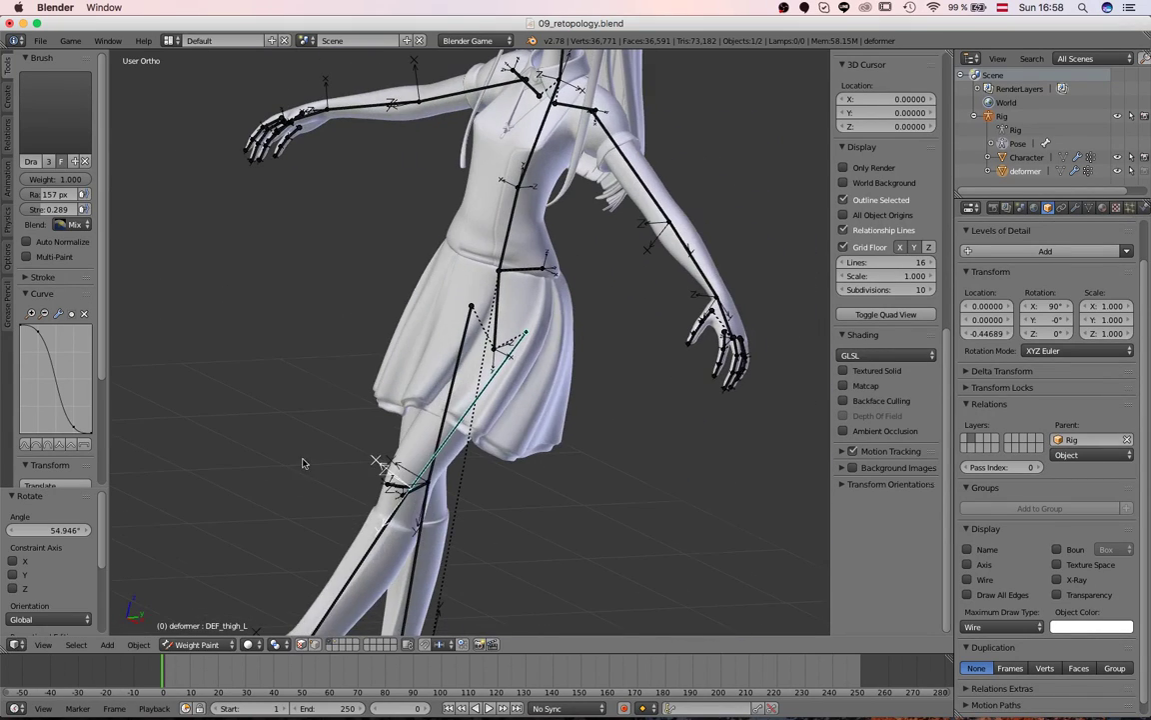
{"action": "key", "text": "r"}
{"action": "key", "text": "r"}
{"action": "right_click", "coordinate": [430, 520]}
{"action": "key", "text": "alt+r"}
Step: Examine the posed skirt from the front, from a distance and up close
{"action": "middle_click_drag", "start_coordinate": [431, 521], "coordinate": [498, 445]}
{"action": "scroll", "coordinate": [497, 445], "scroll_direction": "down", "scroll_amount": 3}
{"action": "key", "text": "KP_1"}
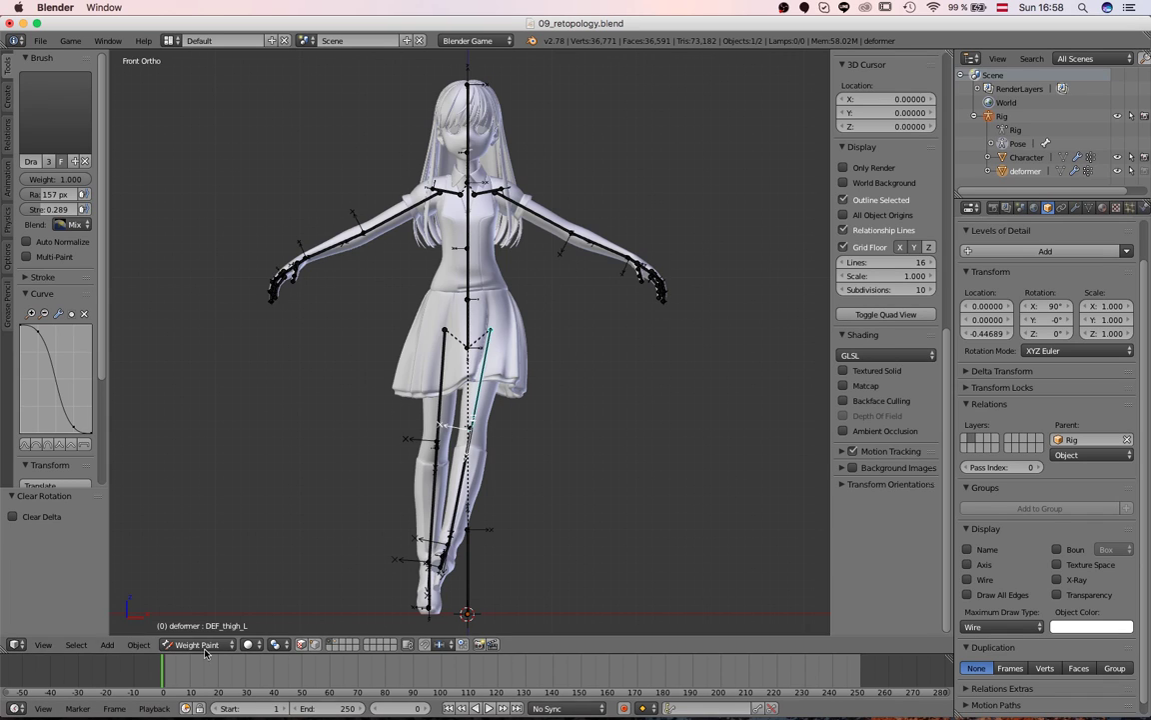
{"action": "scroll", "coordinate": [490, 419], "scroll_direction": "down", "scroll_amount": 1}
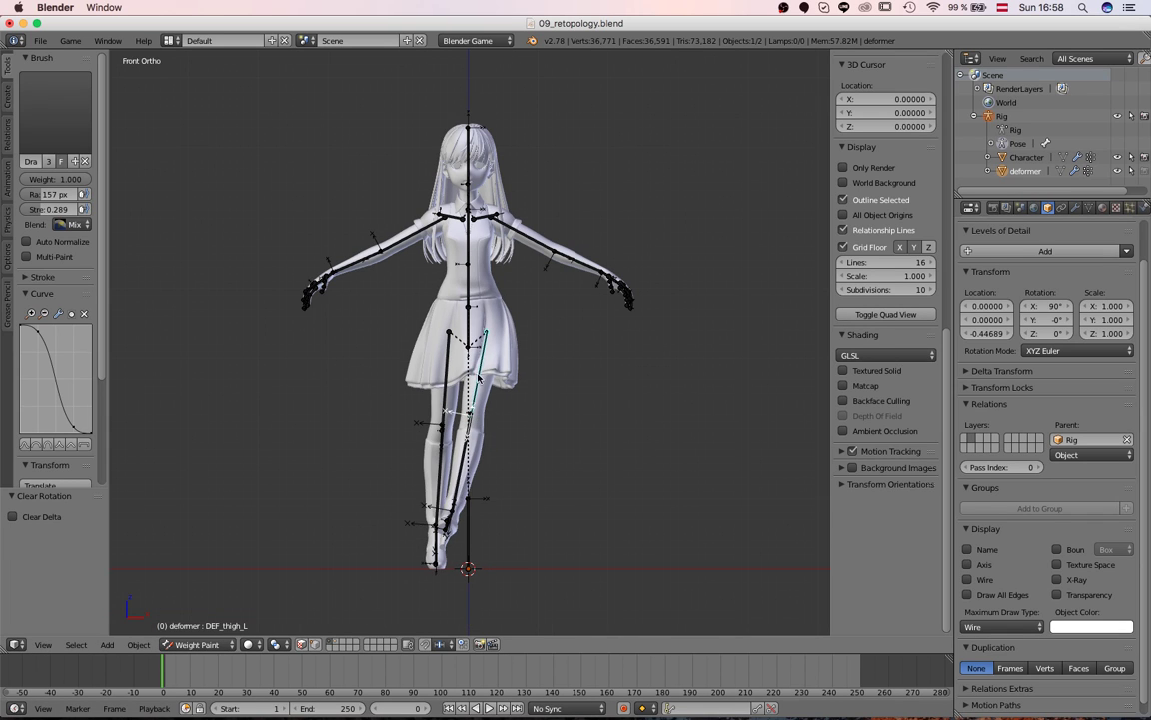
{"action": "scroll", "coordinate": [499, 458], "scroll_direction": "down", "scroll_amount": 6}
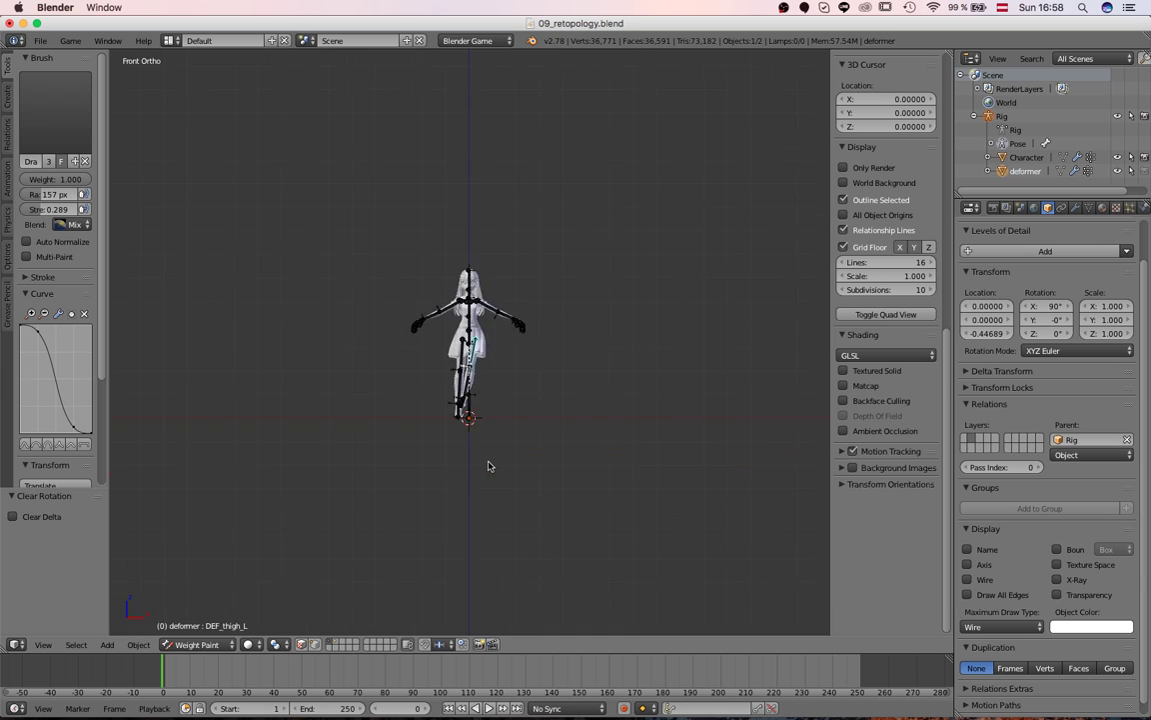
{"action": "scroll", "coordinate": [489, 465], "scroll_direction": "up", "scroll_amount": 6}
{"action": "middle_click_drag", "start_coordinate": [489, 465], "coordinate": [505, 454]}
{"action": "scroll", "coordinate": [505, 326], "scroll_direction": "up", "scroll_amount": 5}
Step: Leave the deformer's Weight Paint mode, try rotating DEF_hip in the rig's Pose mode, and select DEF_thigh_L
{"action": "key", "text": "ctrl+Tab"}
{"action": "right_click", "coordinate": [526, 347]}
{"action": "right_click", "coordinate": [495, 333]}
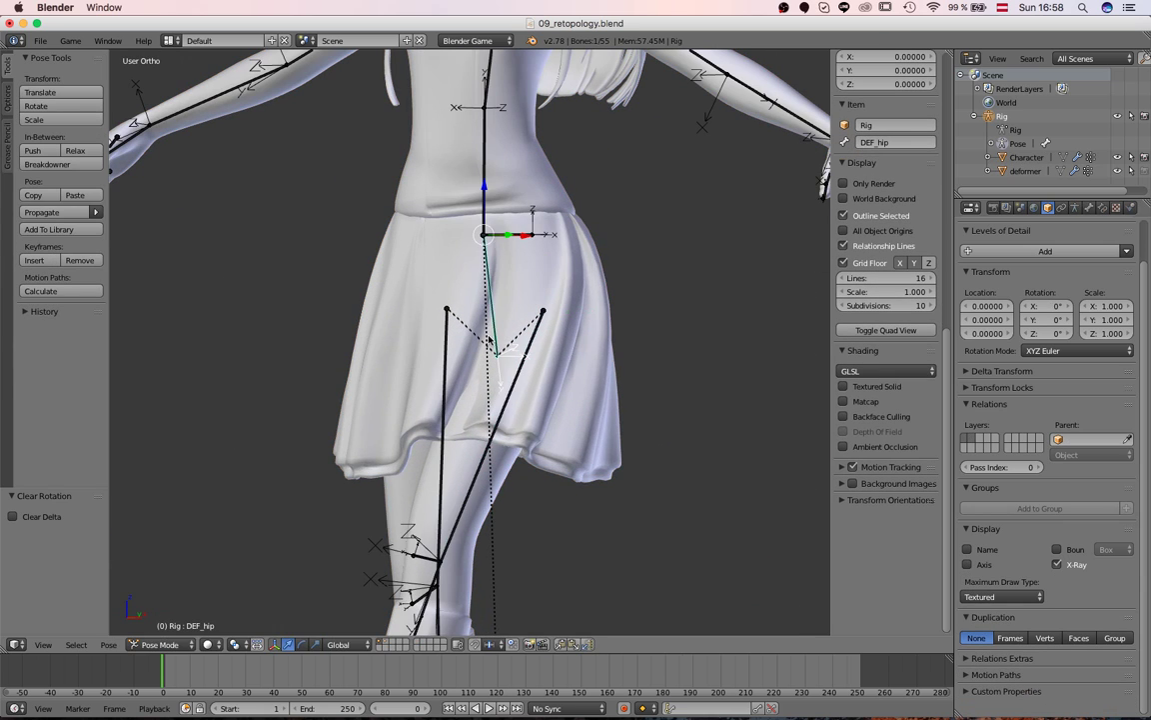
{"action": "key", "text": "r"}
{"action": "right_click", "coordinate": [500, 416]}
{"action": "right_click", "coordinate": [444, 453]}
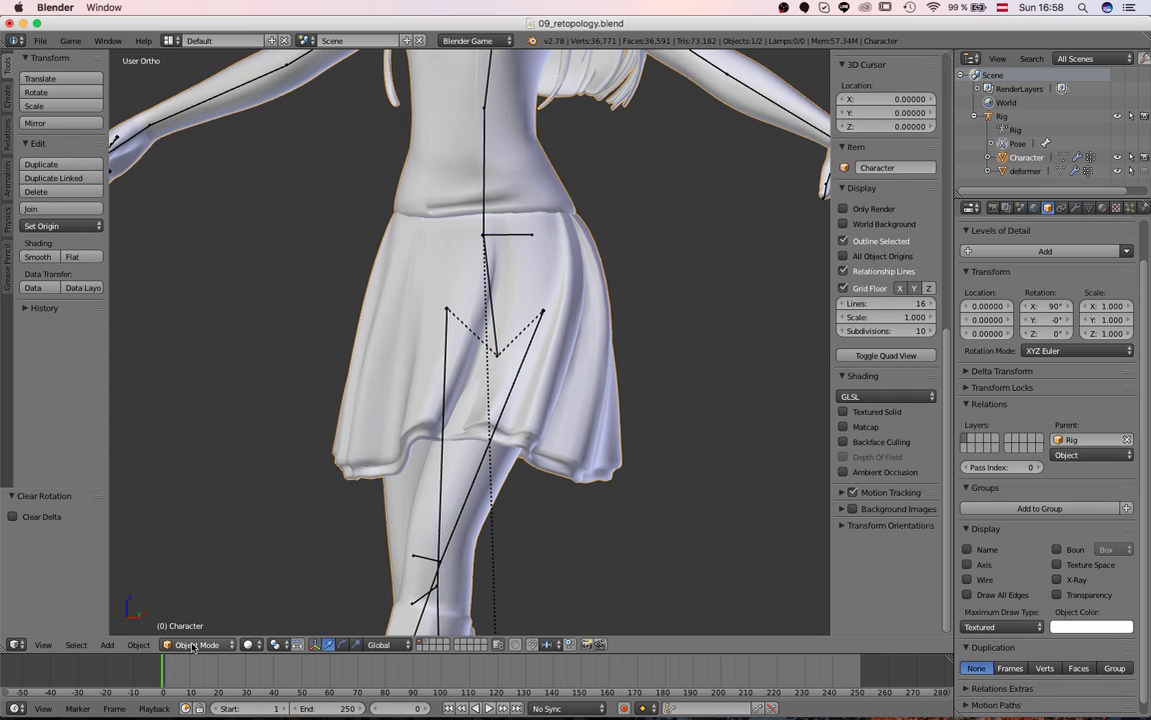
{"action": "right_click", "coordinate": [468, 512]}
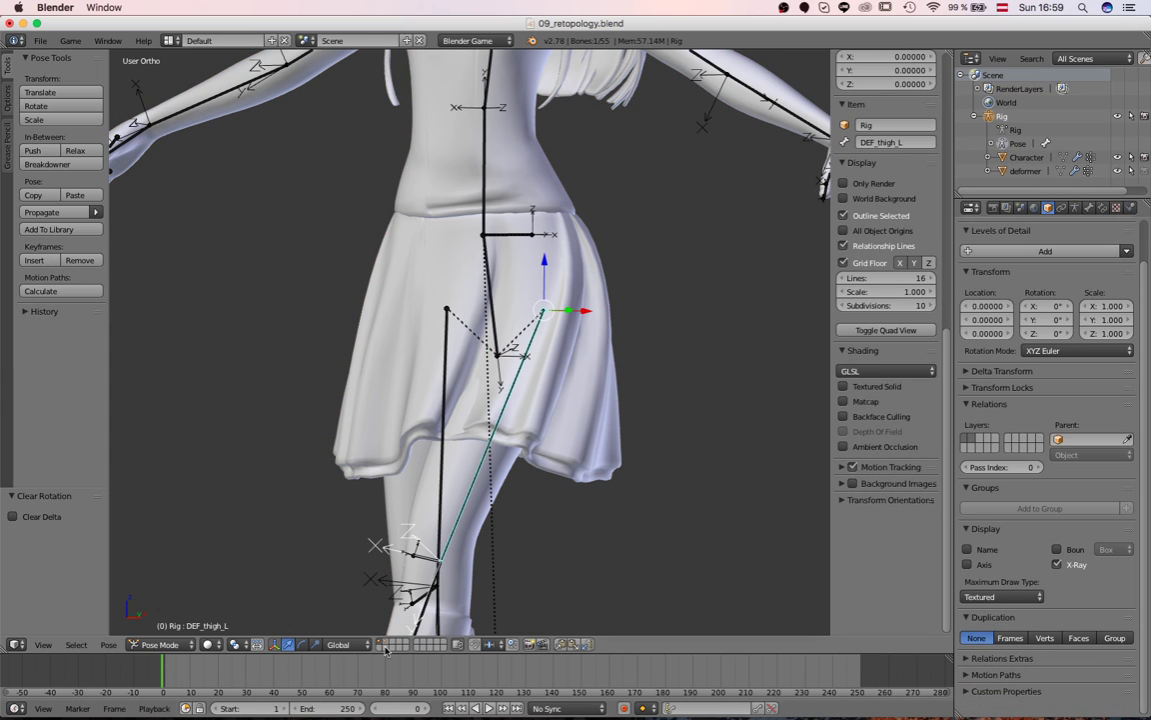
Step: Show the deformer's layer alongside the character, take the deformer out of Weight Paint mode, and clear DEF_thigh_L's rotation
{"action": "left_click", "coordinate": [389, 641], "text": "shift"}
{"action": "right_click", "coordinate": [499, 488]}
{"action": "left_click", "coordinate": [195, 644]}
{"action": "key", "text": "Return"}
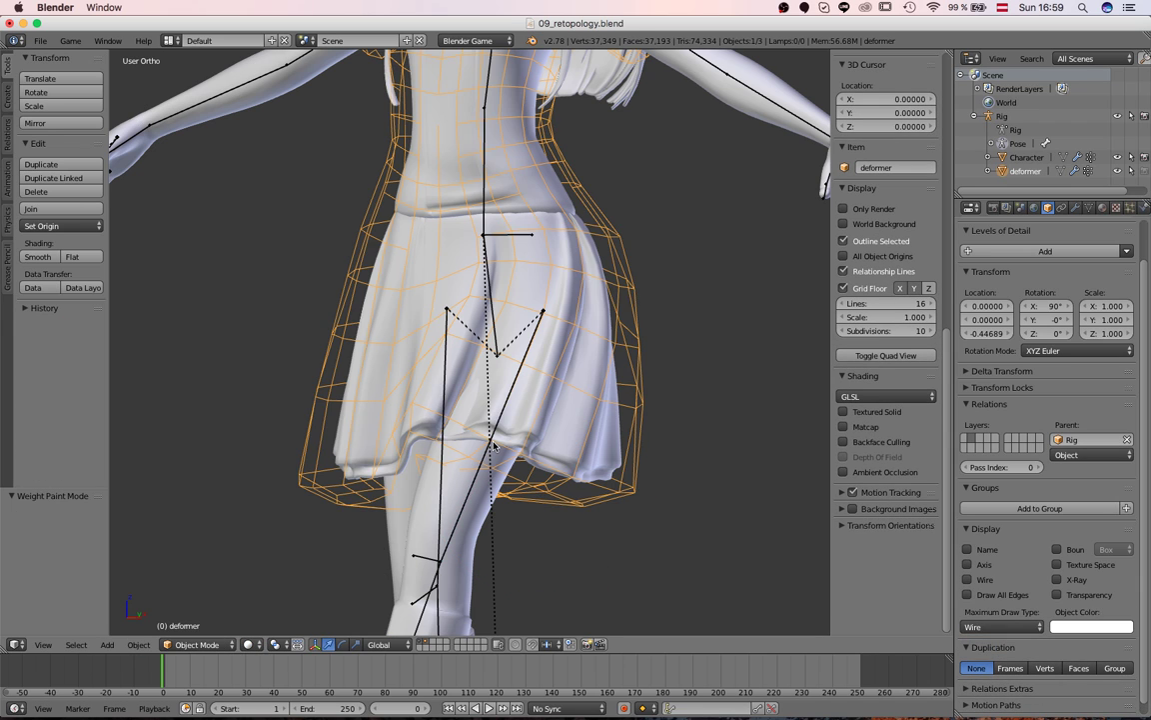
{"action": "right_click", "coordinate": [491, 437]}
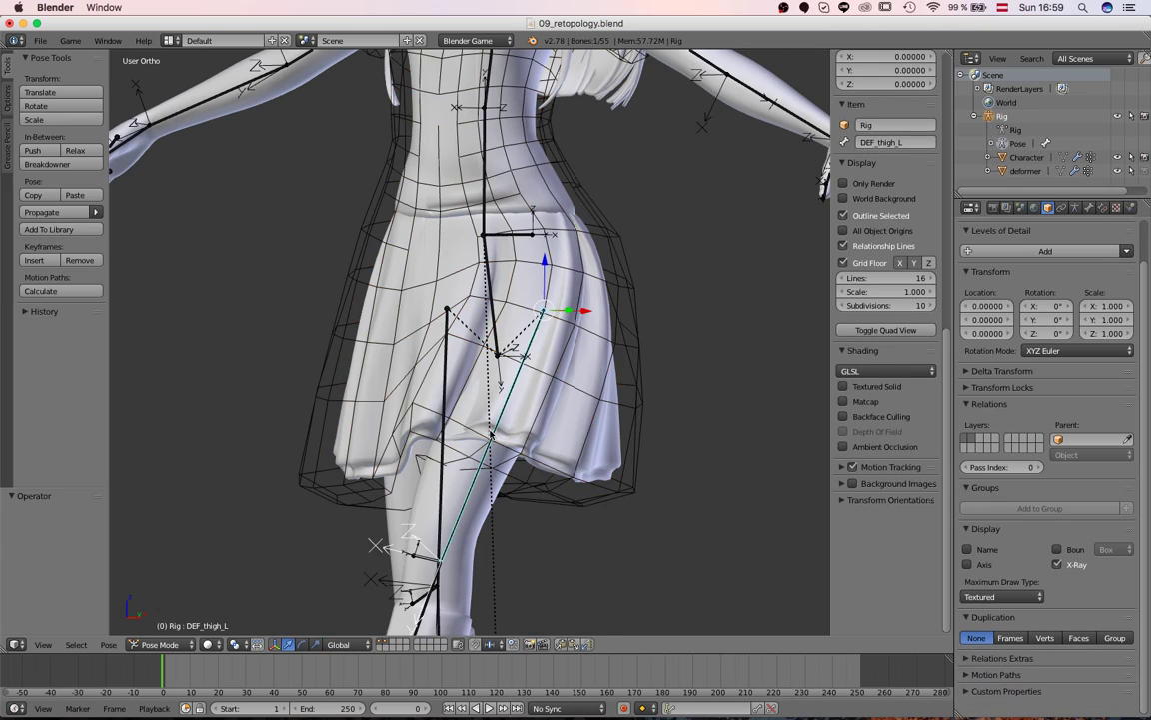
{"action": "key", "text": "alt+r"}
Step: Test the skirt's deformation by rotating DEF_thigh_L in the front and side views, and clear its rotation
{"action": "scroll", "coordinate": [455, 390], "scroll_direction": "down", "scroll_amount": 4}
{"action": "key", "text": "KP_1"}
{"action": "scroll", "coordinate": [506, 393], "scroll_direction": "up", "scroll_amount": 1}
{"action": "key", "text": "r"}
{"action": "right_click", "coordinate": [611, 352]}
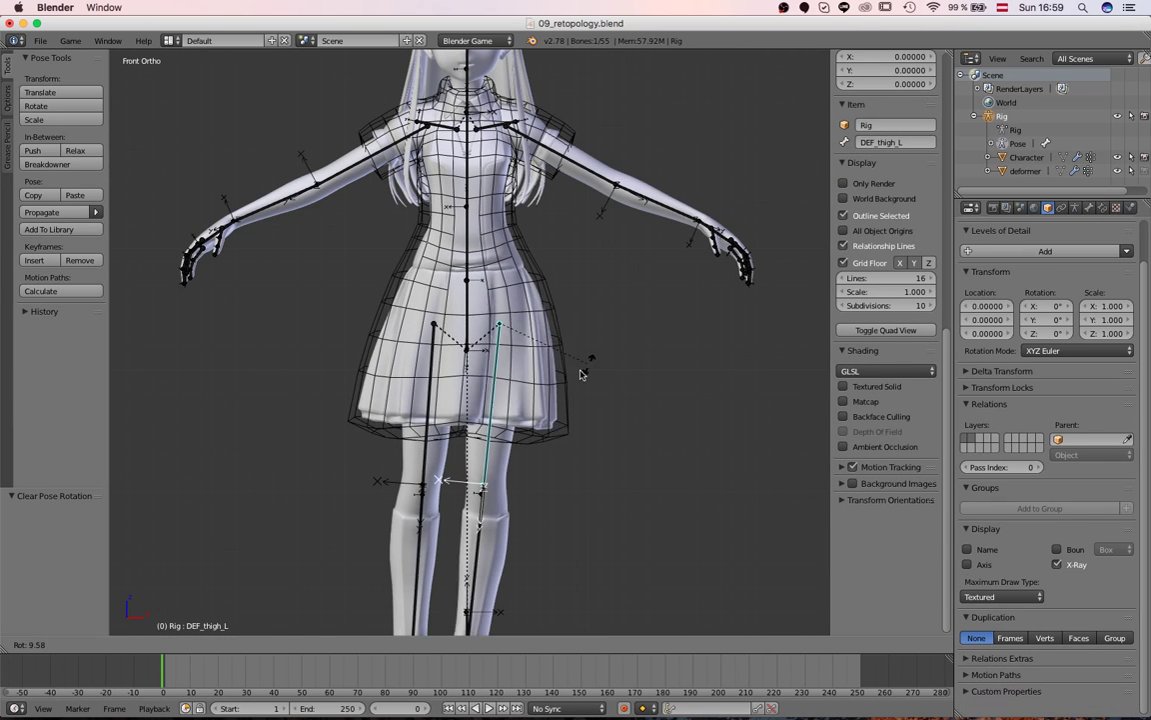
{"action": "middle_click_drag", "start_coordinate": [613, 351], "coordinate": [570, 378]}
{"action": "key", "text": "KP_3"}
{"action": "key", "text": "r"}
{"action": "left_click", "coordinate": [406, 367]}
{"action": "middle_click_drag", "start_coordinate": [406, 367], "coordinate": [458, 356]}
{"action": "scroll", "coordinate": [449, 388], "scroll_direction": "up", "scroll_amount": 2}
{"action": "key", "text": "alt+r"}
{"action": "scroll", "coordinate": [488, 422], "scroll_direction": "down", "scroll_amount": 2}
{"action": "key", "text": "KP_1"}
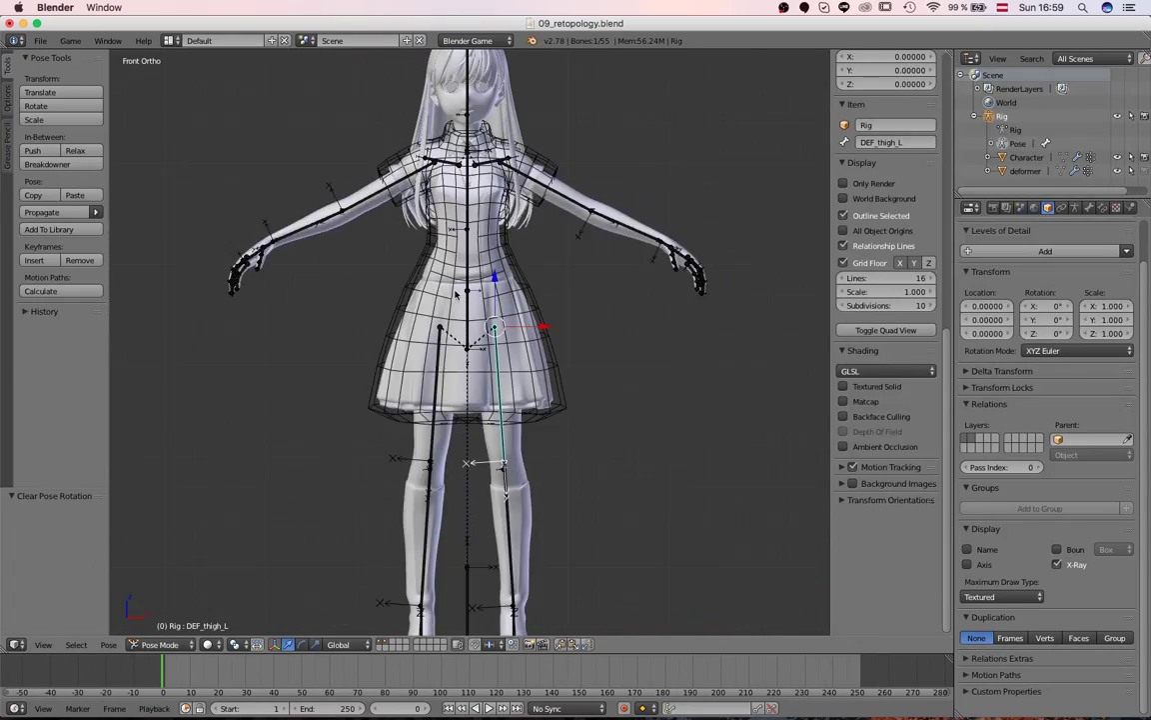
Step: Test the torso's bending by rotating DEF_chest and rotating DEF_spine by 33.369°, and clear both bones' rotations
{"action": "scroll", "coordinate": [447, 385], "scroll_direction": "up", "scroll_amount": 4}
{"action": "middle_click_drag", "start_coordinate": [405, 395], "coordinate": [473, 318], "text": "shift"}
{"action": "key", "text": "r"}
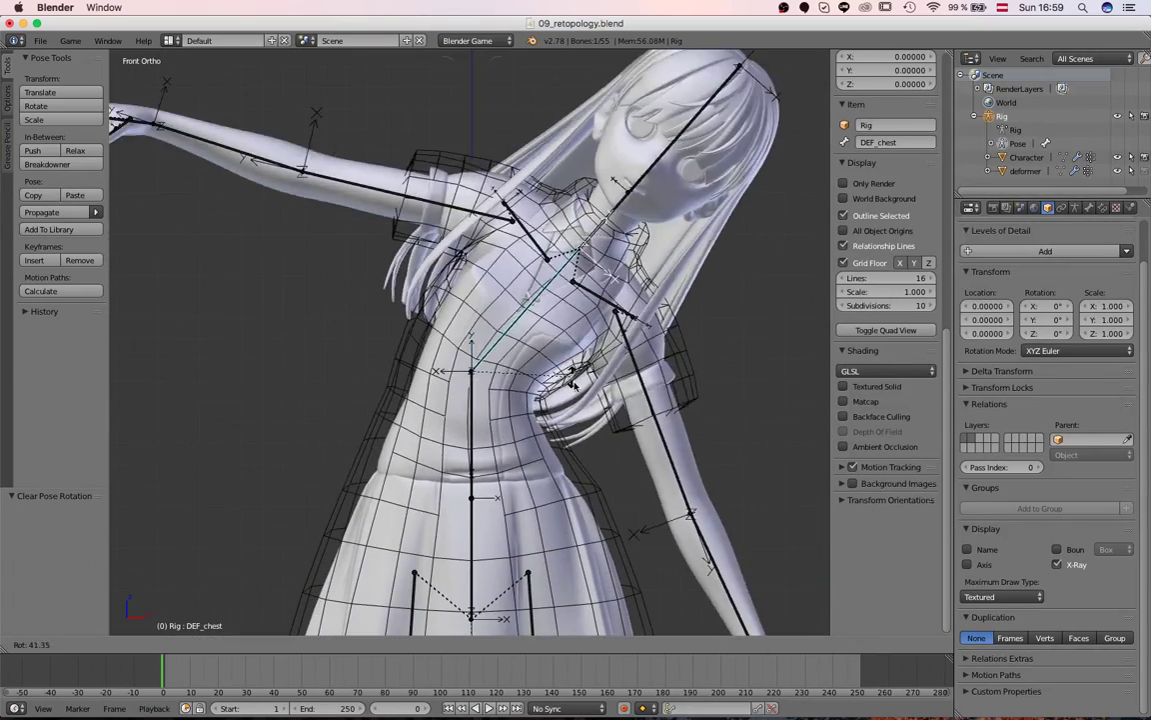
{"action": "left_click", "coordinate": [441, 456]}
{"action": "key", "text": "r"}
{"action": "left_click", "coordinate": [514, 432]}
{"action": "scroll", "coordinate": [514, 427], "scroll_direction": "down", "scroll_amount": 5}
{"action": "middle_click_drag", "start_coordinate": [514, 420], "coordinate": [395, 341]}
{"action": "key", "text": "KP_1"}
{"action": "scroll", "coordinate": [490, 358], "scroll_direction": "up", "scroll_amount": 5}
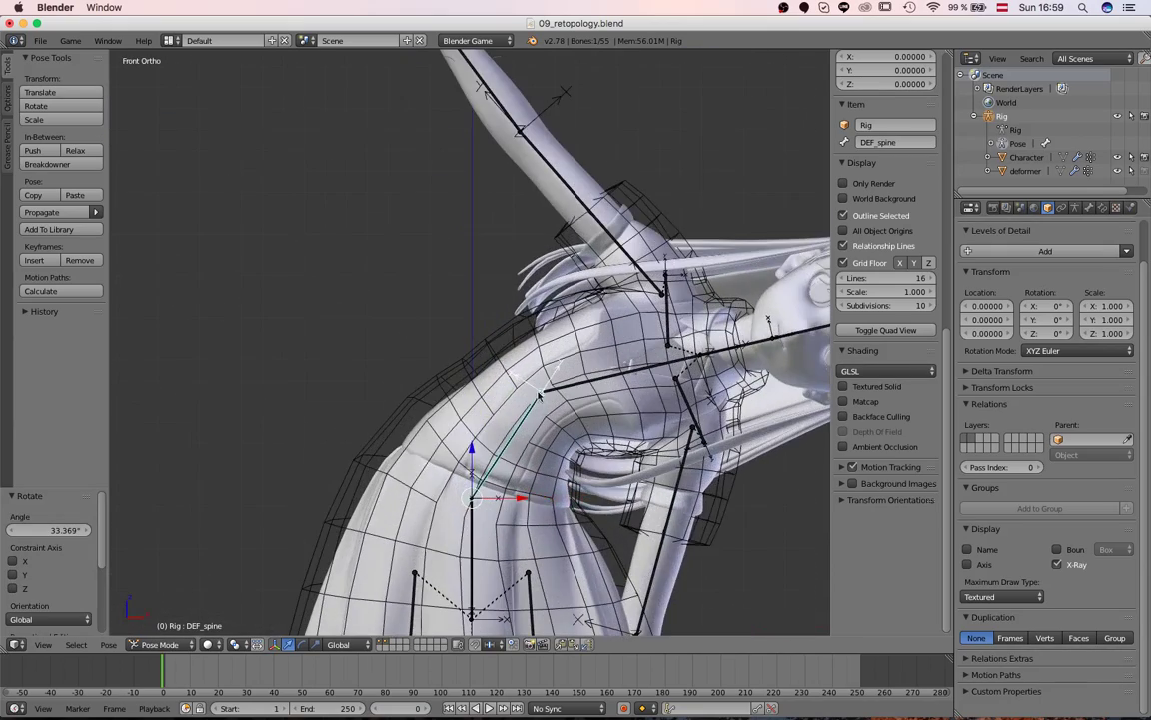
{"action": "key", "text": "alt+r"}
{"action": "right_click", "coordinate": [525, 318]}
{"action": "key", "text": "alt+r"}
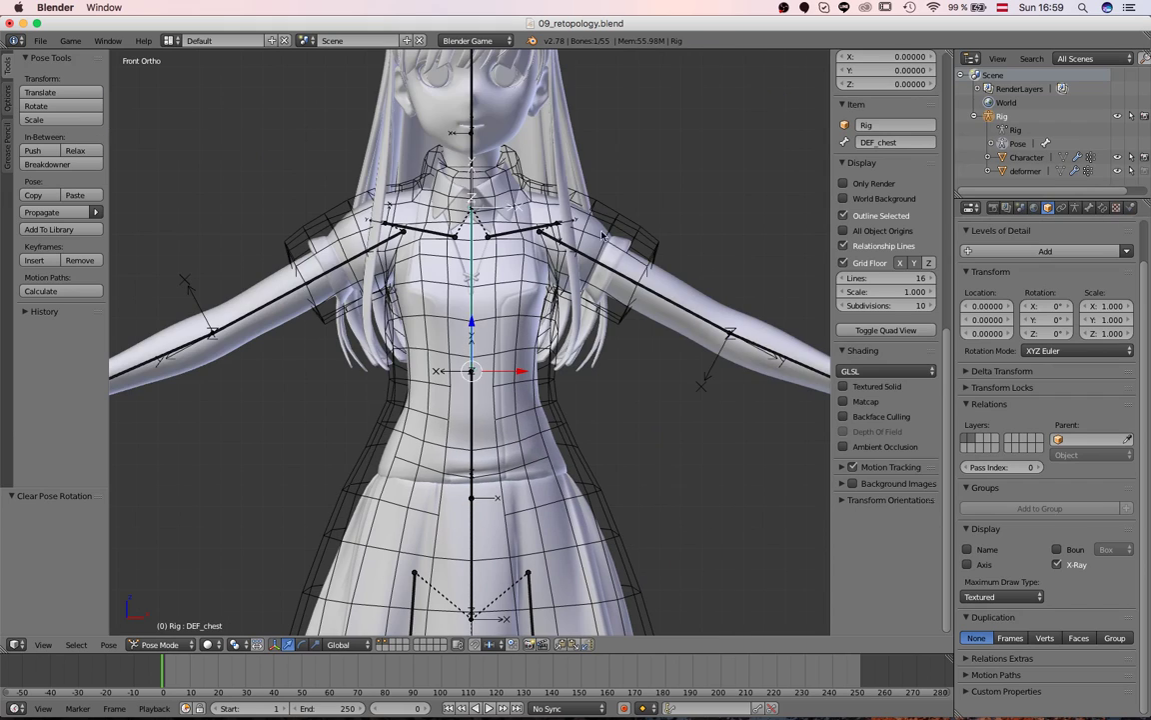
Step: Test the sleeve by rotating DEF_upperarm_L upward, and clear the bone's rotation
{"action": "right_click", "coordinate": [598, 240]}
{"action": "key", "text": "r"}
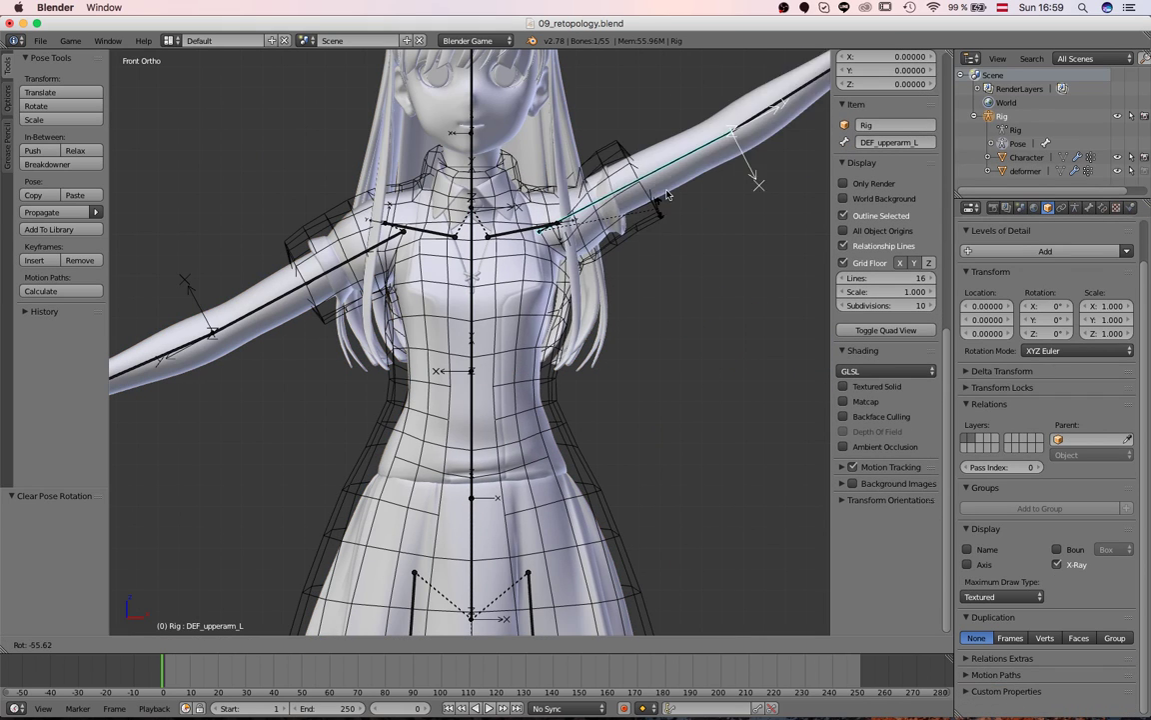
{"action": "left_click", "coordinate": [703, 385]}
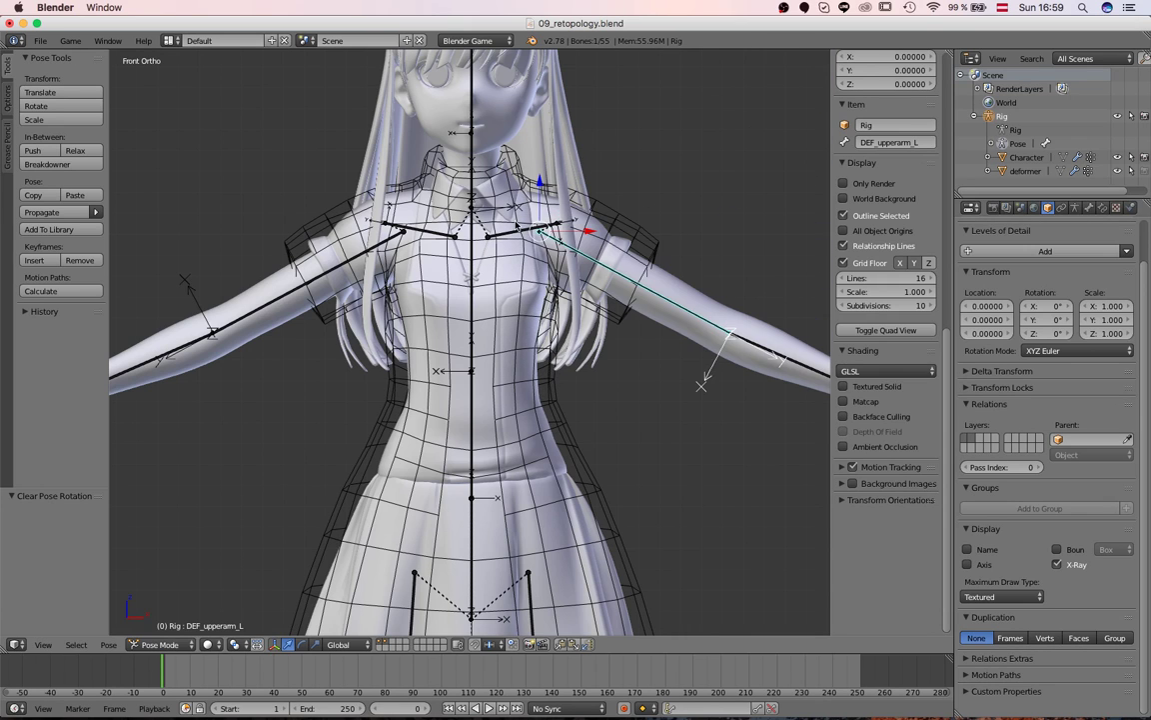
Step: Put the deformer into Weight Paint mode and try rotating DEF_shoulder_L to check its influence
{"action": "left_click", "coordinate": [158, 644]}
{"action": "right_click", "coordinate": [573, 384]}
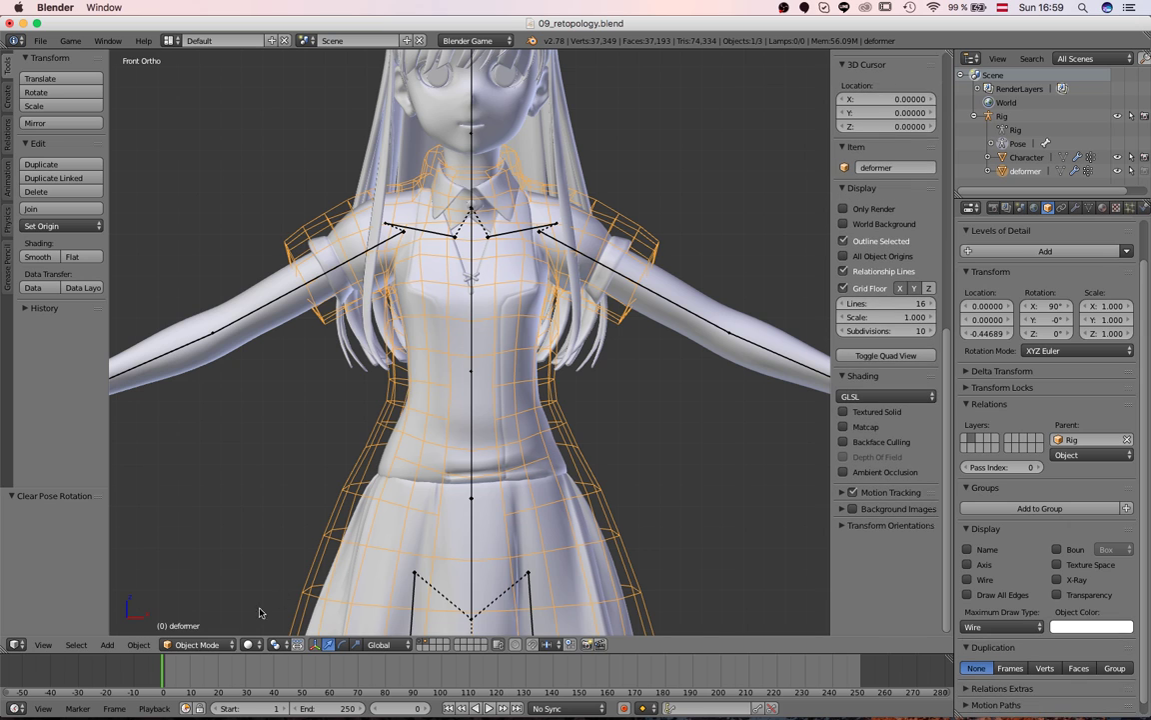
{"action": "left_click", "coordinate": [205, 567]}
{"action": "scroll", "coordinate": [475, 420], "scroll_direction": "up", "scroll_amount": 5}
{"action": "key", "text": "r"}
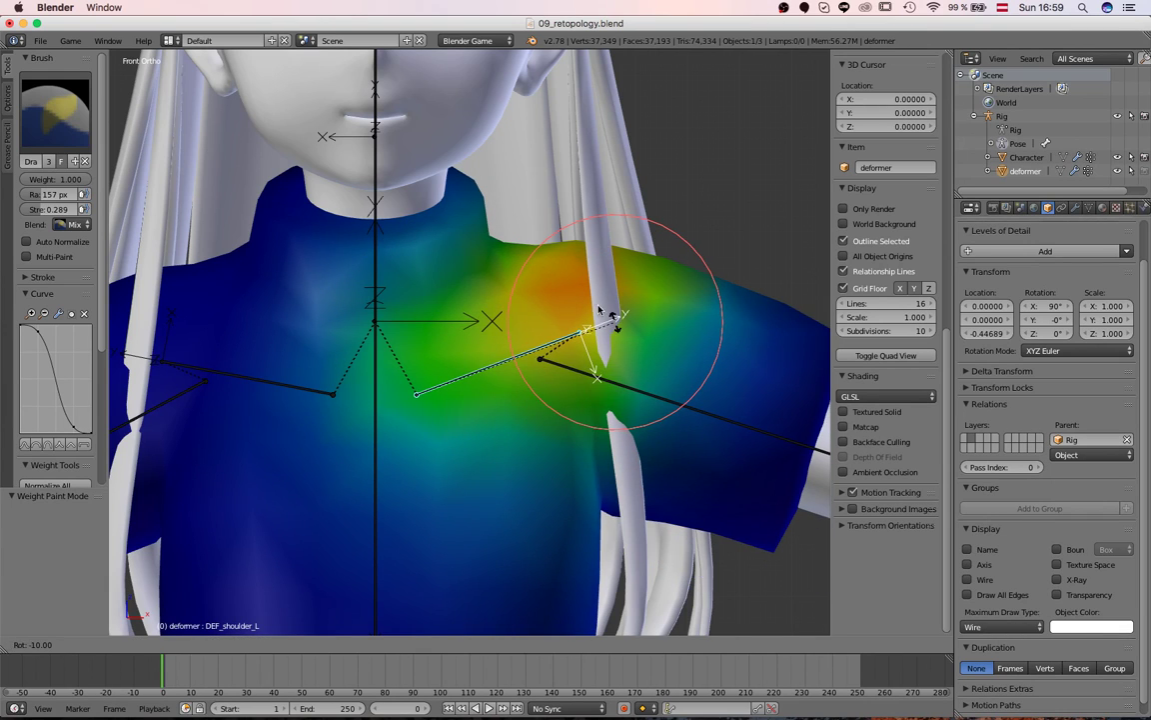
{"action": "key", "text": "Escape"}
Step: Erase DEF_shoulder_L's weights around the collar at weight 0 and strength 0.829, enlarging the brush radius to 381 px
{"action": "middle_click_drag", "start_coordinate": [200, 185], "coordinate": [543, 225]}
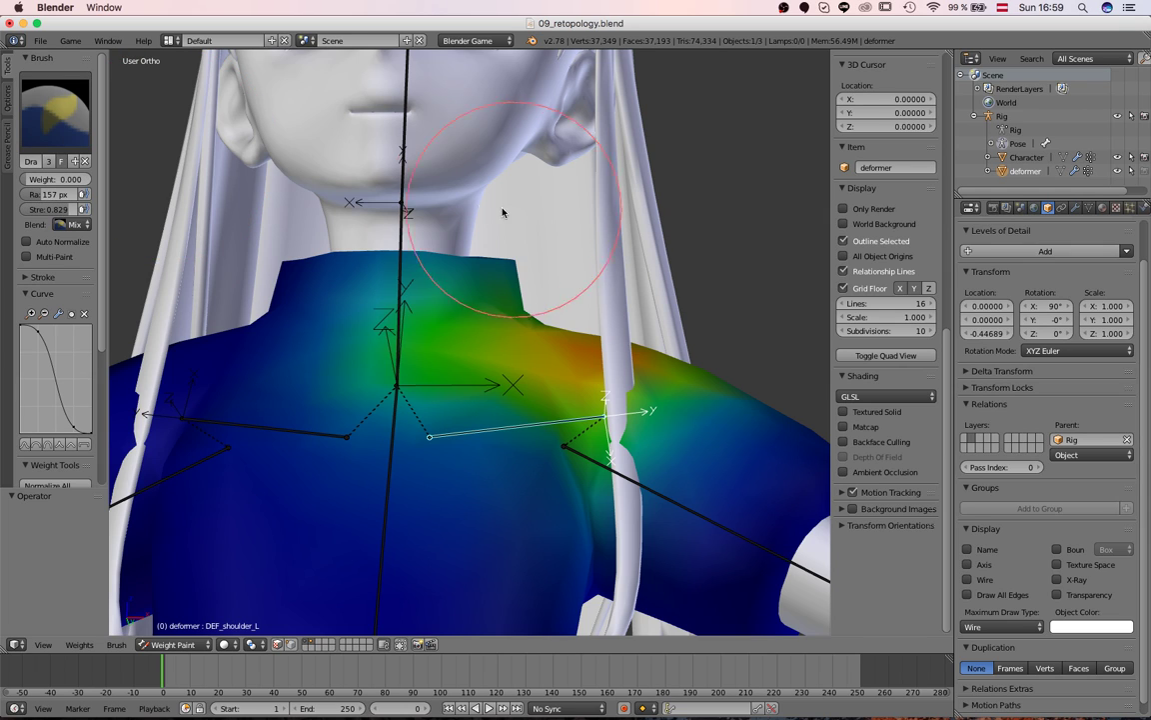
{"action": "middle_click_drag", "start_coordinate": [483, 215], "coordinate": [349, 253]}
{"action": "middle_click_drag", "start_coordinate": [507, 283], "coordinate": [383, 290]}
{"action": "scroll", "coordinate": [442, 406], "scroll_direction": "down", "scroll_amount": 4}
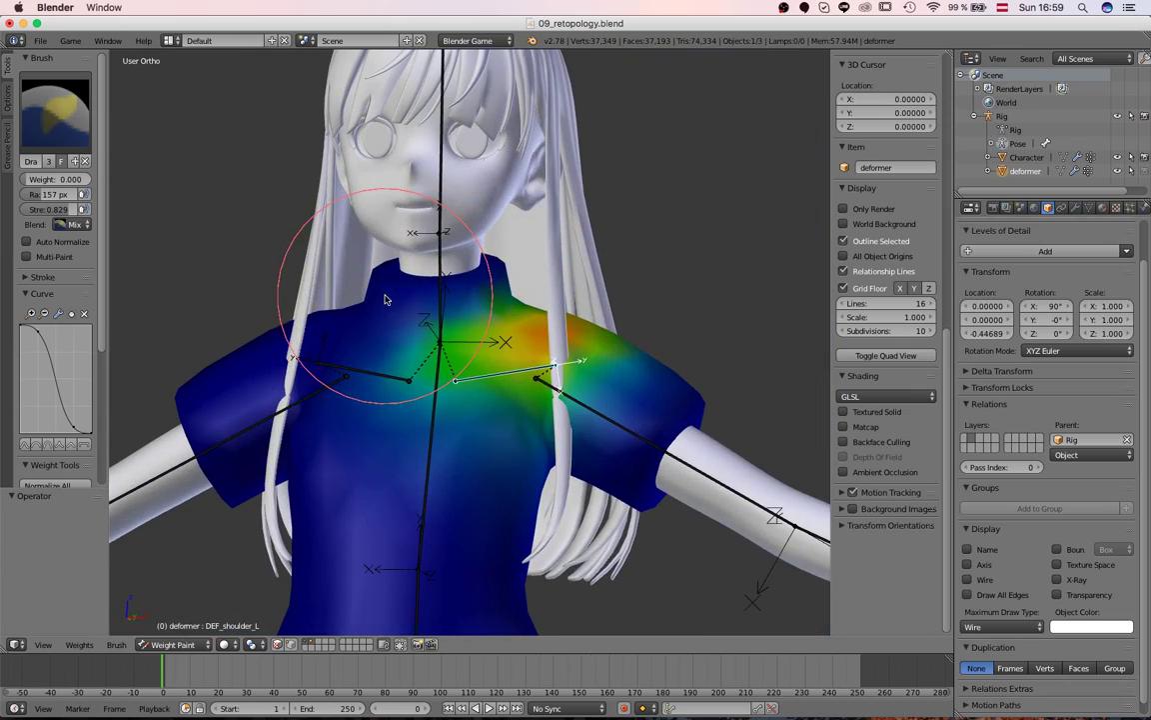
{"action": "key", "text": "f"}
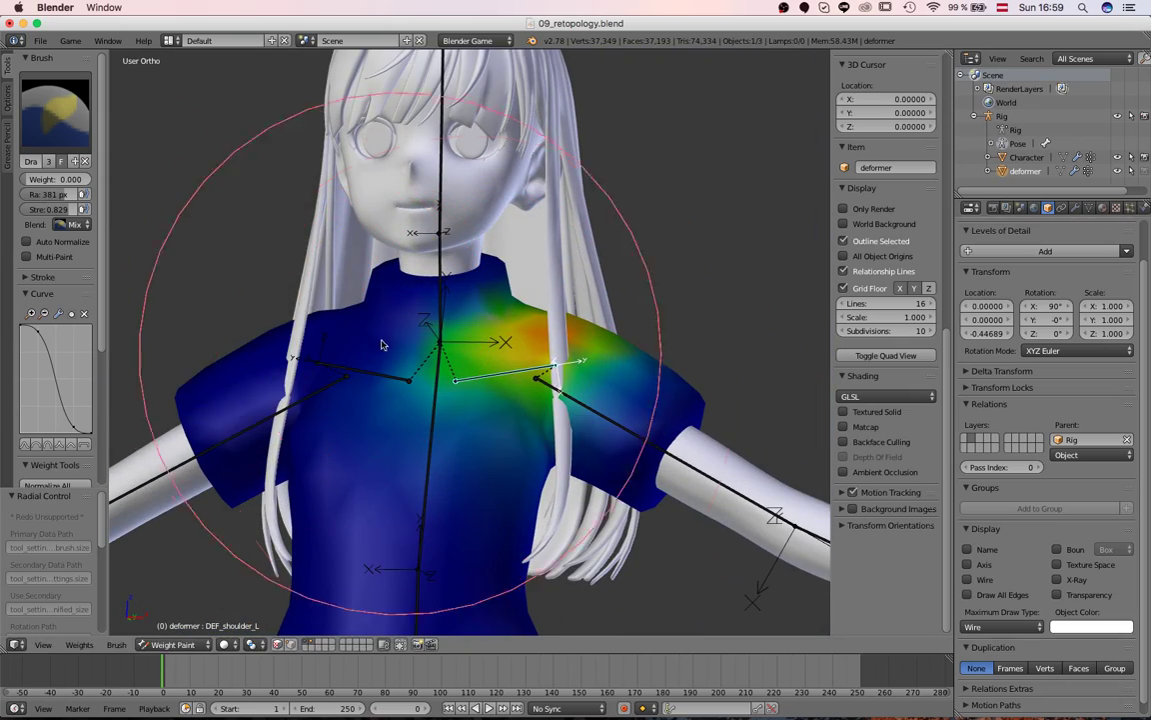
{"action": "left_click", "coordinate": [327, 296]}
Step: Try rotating DEF_shoulder_L, and switch to DEF_upperarm_L to check how its rotation deforms the sleeve
{"action": "key", "text": "r"}
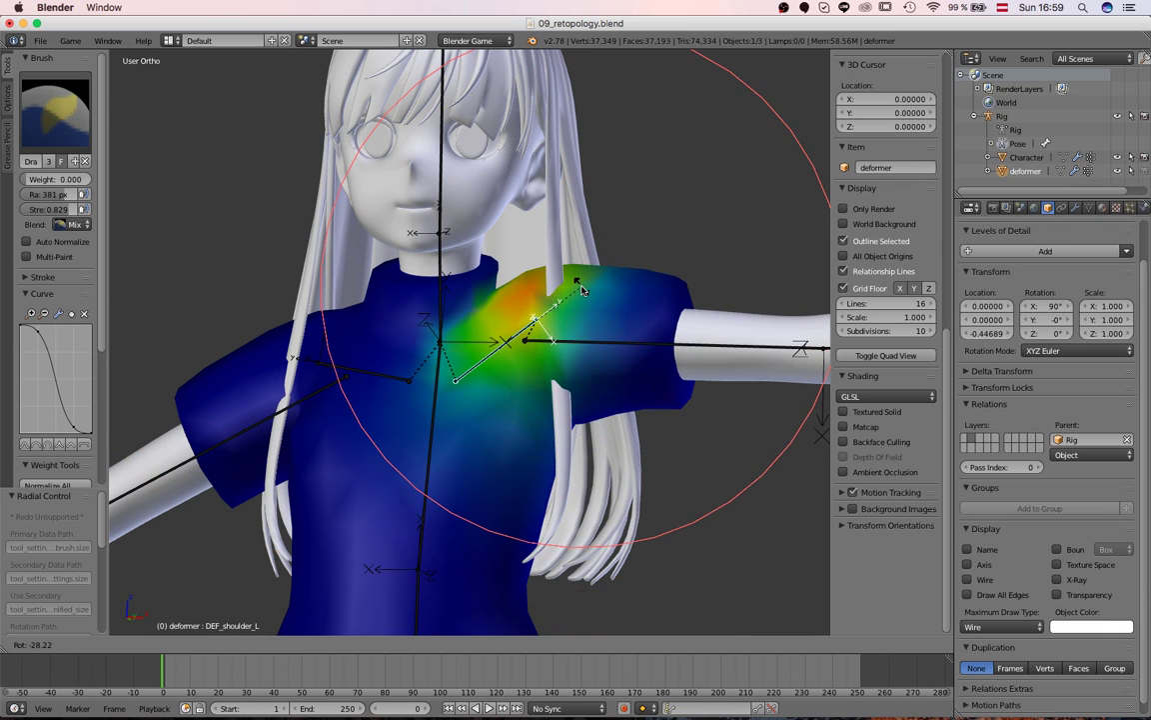
{"action": "right_click", "coordinate": [591, 336]}
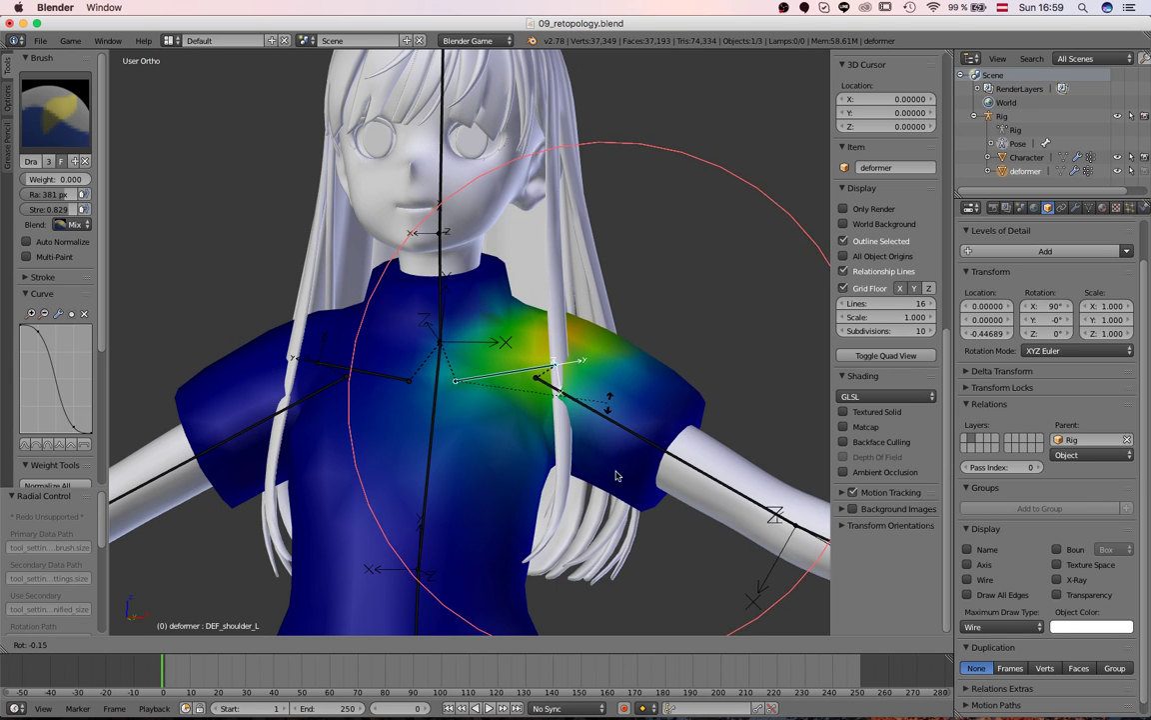
{"action": "right_click", "coordinate": [597, 432]}
{"action": "scroll", "coordinate": [447, 216], "scroll_direction": "up", "scroll_amount": 2}
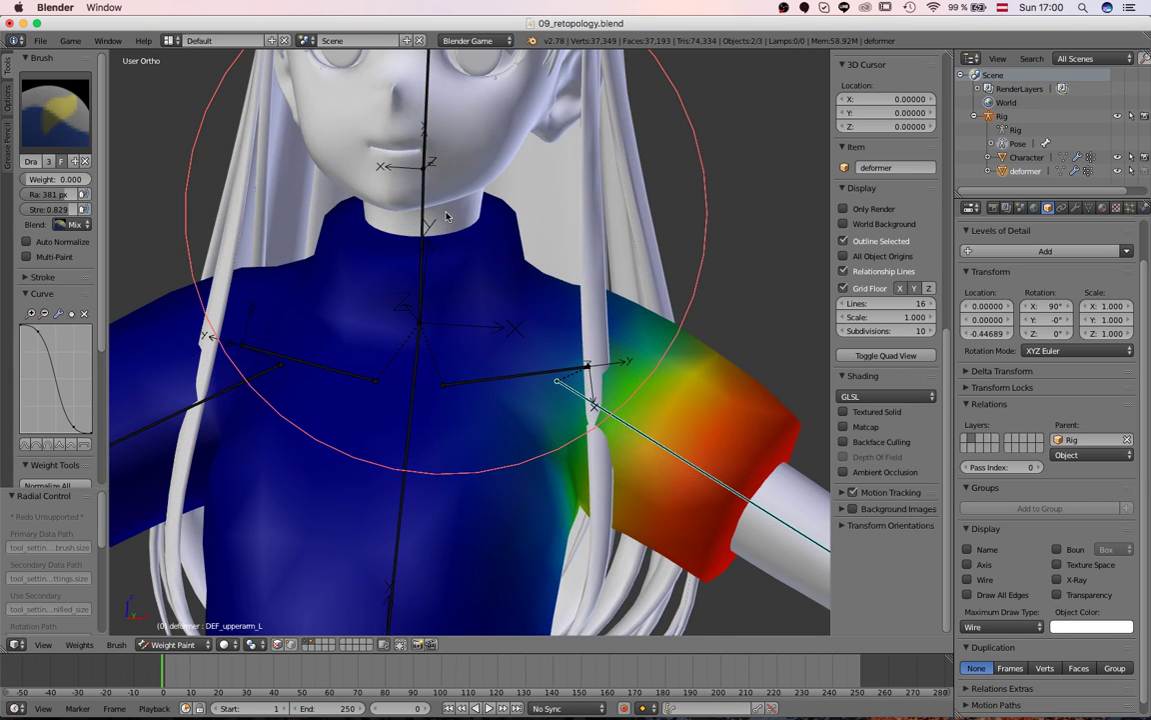
{"action": "key", "text": "r"}
{"action": "right_click", "coordinate": [635, 511]}
{"action": "middle_click_drag", "start_coordinate": [636, 510], "coordinate": [613, 313], "text": "shift"}
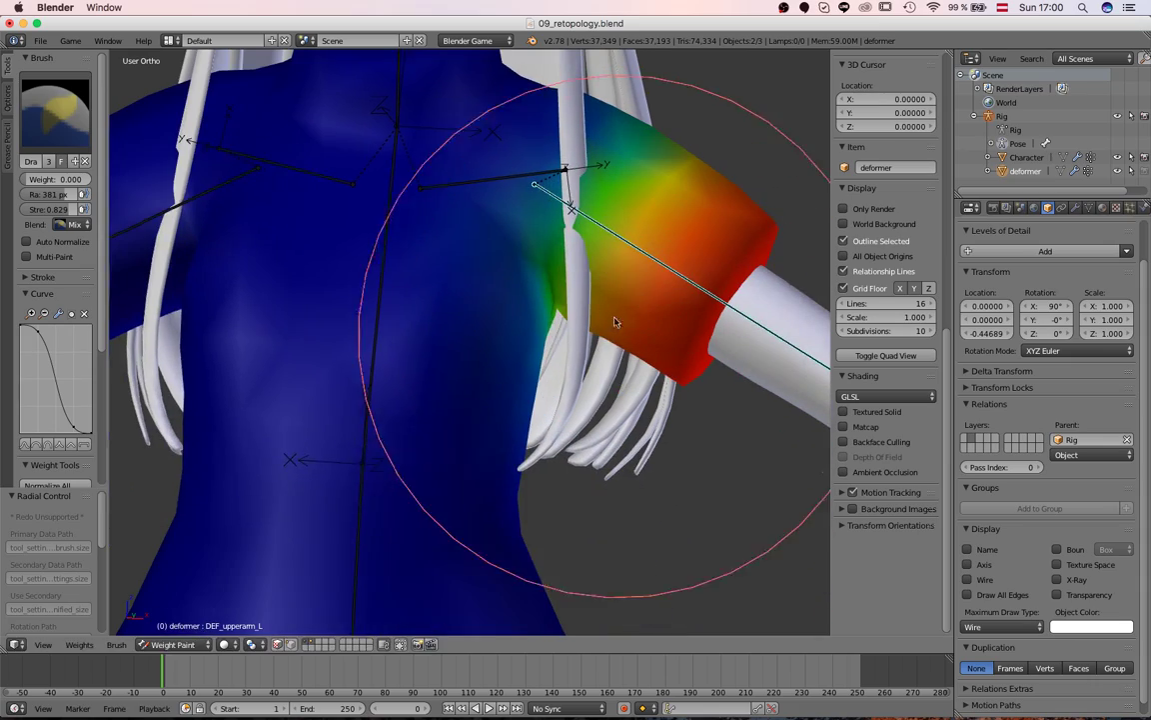
Step: Reduce the brush radius to 180 px and erase DEF_upperarm_L's weights from the torso below the armpit
{"action": "key", "text": "f"}
{"action": "left_click", "coordinate": [477, 302]}
{"action": "scroll", "coordinate": [696, 465], "scroll_direction": "down", "scroll_amount": 3}
{"action": "middle_click_drag", "start_coordinate": [697, 465], "coordinate": [535, 328]}
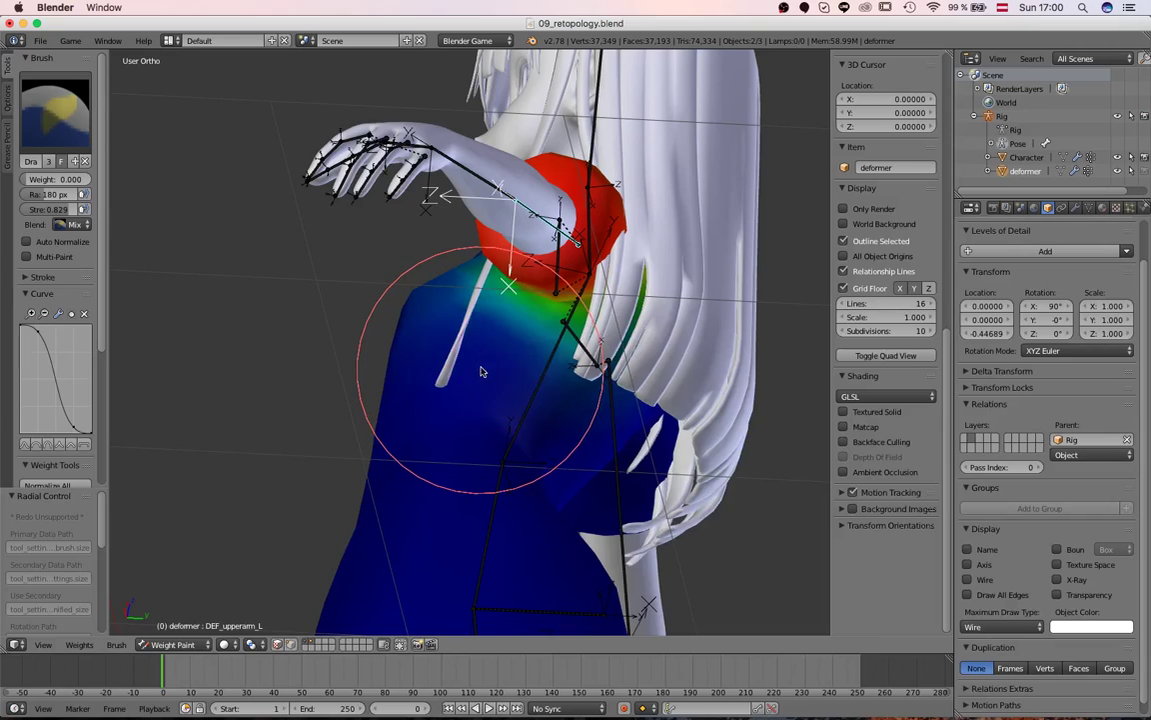
{"action": "middle_click_drag", "start_coordinate": [437, 368], "coordinate": [607, 319]}
Step: Rotate DEF_upperarm_L by -35.21° to raise the arm and inspect the armpit up close
{"action": "key", "text": "r"}
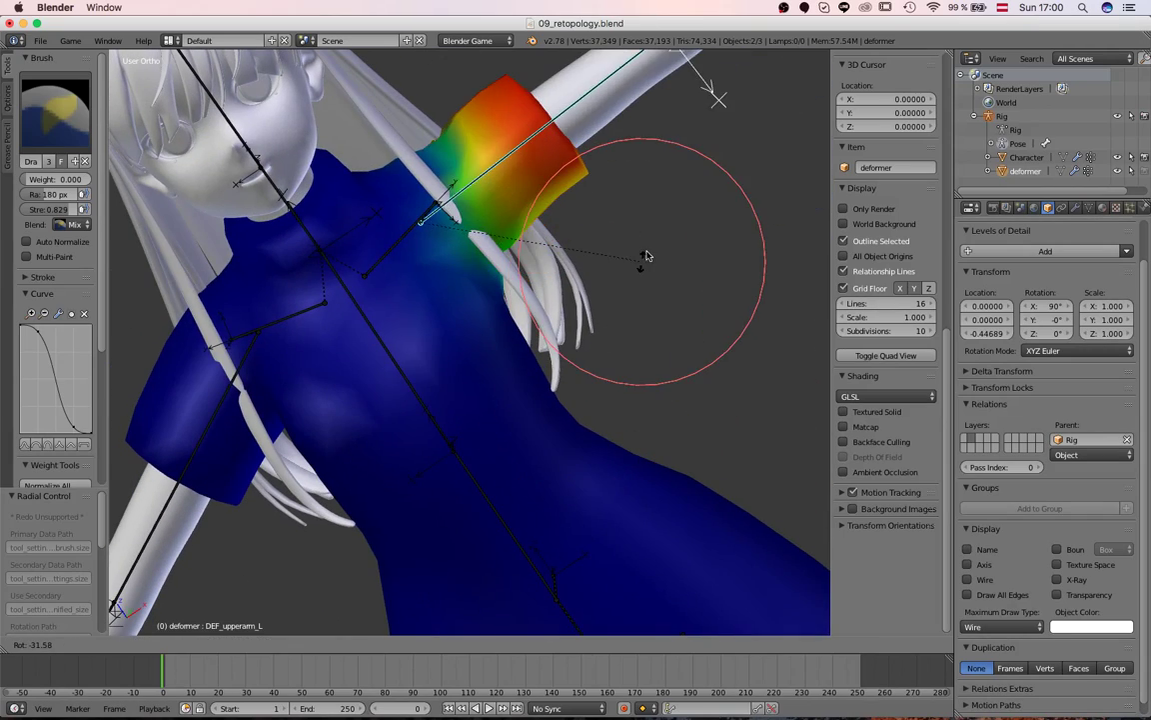
{"action": "left_click", "coordinate": [632, 248]}
{"action": "middle_click_drag", "start_coordinate": [633, 248], "coordinate": [537, 289]}
{"action": "scroll", "coordinate": [538, 289], "scroll_direction": "up", "scroll_amount": 3}
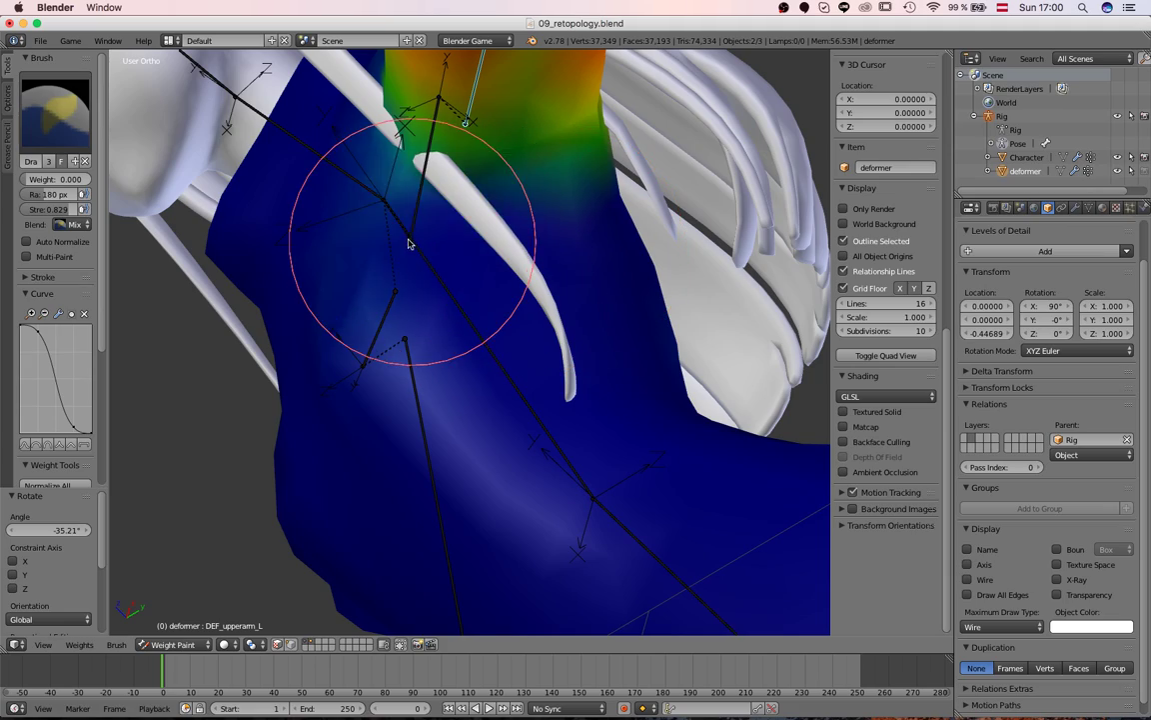
Step: Clean DEF_upperarm_L's stray chest weights with brush strength 0.303, and switch the viewport to wireframe shading
{"action": "mouse_move", "coordinate": [408, 245]}
{"action": "middle_mouse_down"}
{"action": "mouse_move", "coordinate": [514, 219]}
{"action": "mouse_move", "coordinate": [462, 275]}
{"action": "mouse_move", "coordinate": [571, 275]}
{"action": "mouse_move", "coordinate": [518, 447]}
{"action": "mouse_move", "coordinate": [543, 365]}
{"action": "middle_mouse_up"}
{"action": "mouse_move", "coordinate": [480, 396]}
{"action": "middle_mouse_down"}
{"action": "mouse_move", "coordinate": [514, 386]}
{"action": "mouse_move", "coordinate": [559, 226]}
{"action": "mouse_move", "coordinate": [558, 366]}
{"action": "mouse_move", "coordinate": [500, 505]}
{"action": "mouse_move", "coordinate": [570, 476]}
{"action": "mouse_move", "coordinate": [489, 386]}
{"action": "mouse_move", "coordinate": [567, 383]}
{"action": "mouse_move", "coordinate": [544, 393]}
{"action": "mouse_move", "coordinate": [519, 440]}
{"action": "mouse_move", "coordinate": [596, 341]}
{"action": "mouse_move", "coordinate": [562, 332]}
{"action": "middle_mouse_up"}
{"action": "key", "text": "z"}
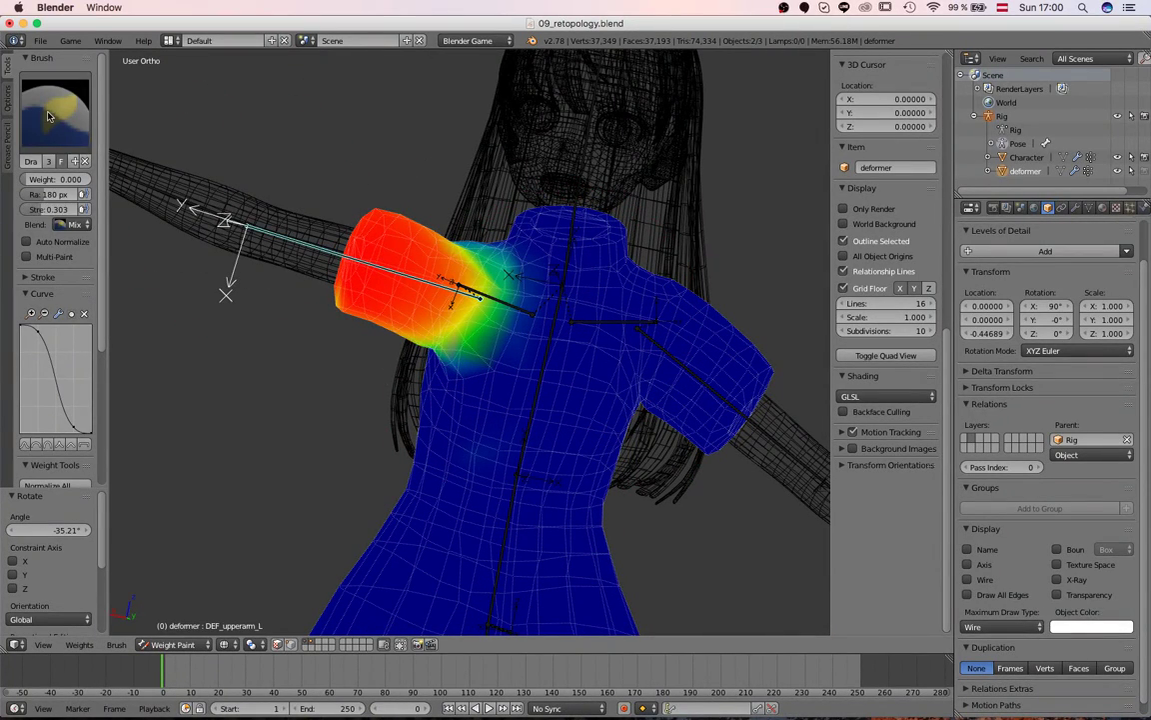
Step: Smooth DEF_upperarm_L's weights around the shoulder joint with the Blur brush at strength 1.000
{"action": "left_click", "coordinate": [48, 117]}
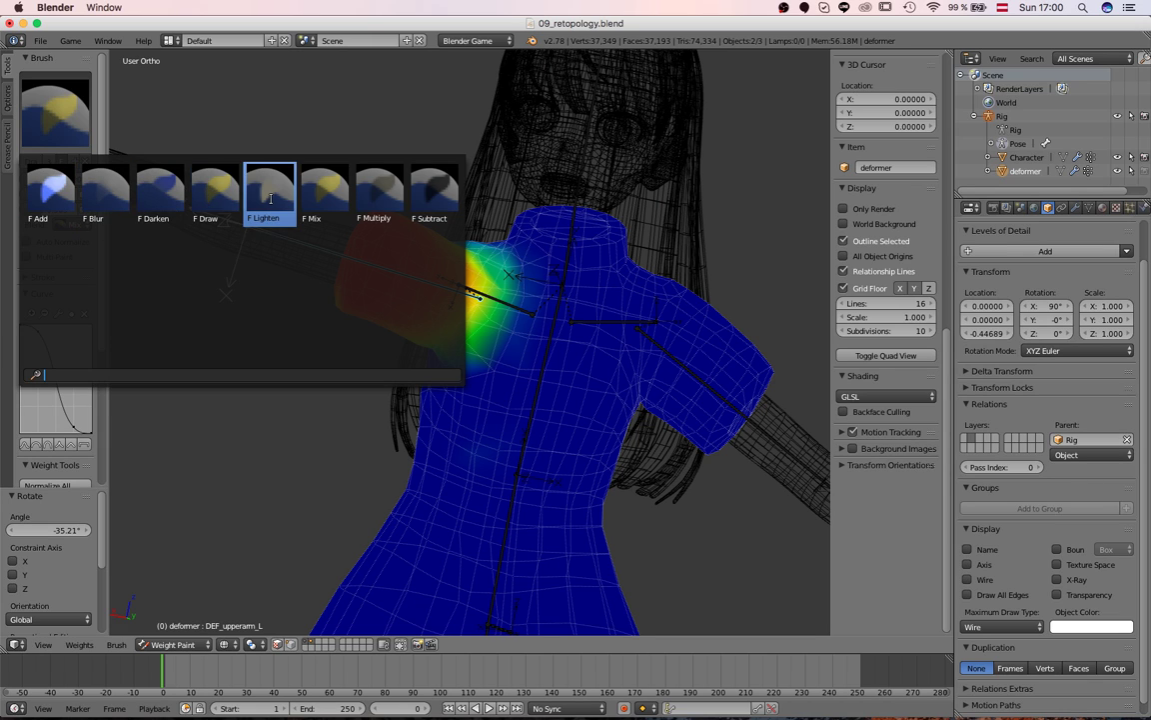
{"action": "left_click", "coordinate": [105, 190]}
{"action": "mouse_move", "coordinate": [283, 278]}
{"action": "middle_mouse_down"}
{"action": "mouse_move", "coordinate": [483, 257]}
{"action": "mouse_move", "coordinate": [450, 219]}
{"action": "mouse_move", "coordinate": [443, 246]}
{"action": "mouse_move", "coordinate": [450, 238]}
{"action": "mouse_move", "coordinate": [418, 253]}
{"action": "middle_mouse_up"}
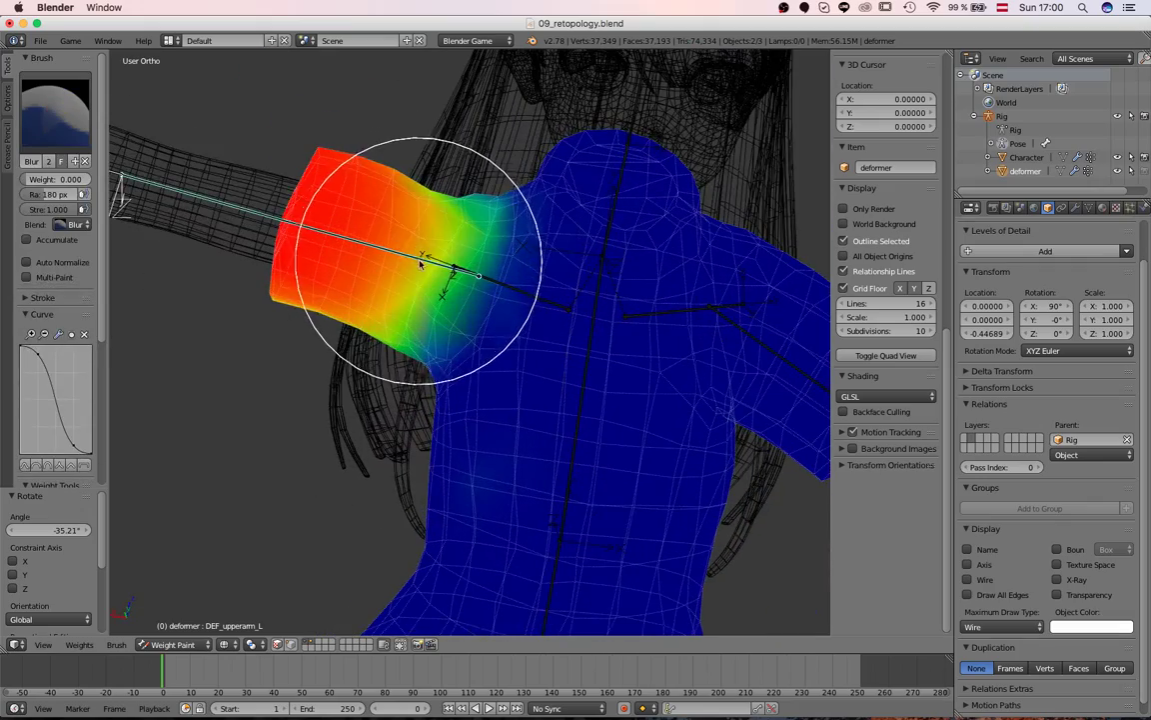
{"action": "left_click_drag", "start_coordinate": [445, 260], "coordinate": [459, 262]}
{"action": "middle_click_drag", "start_coordinate": [359, 266], "coordinate": [365, 296]}
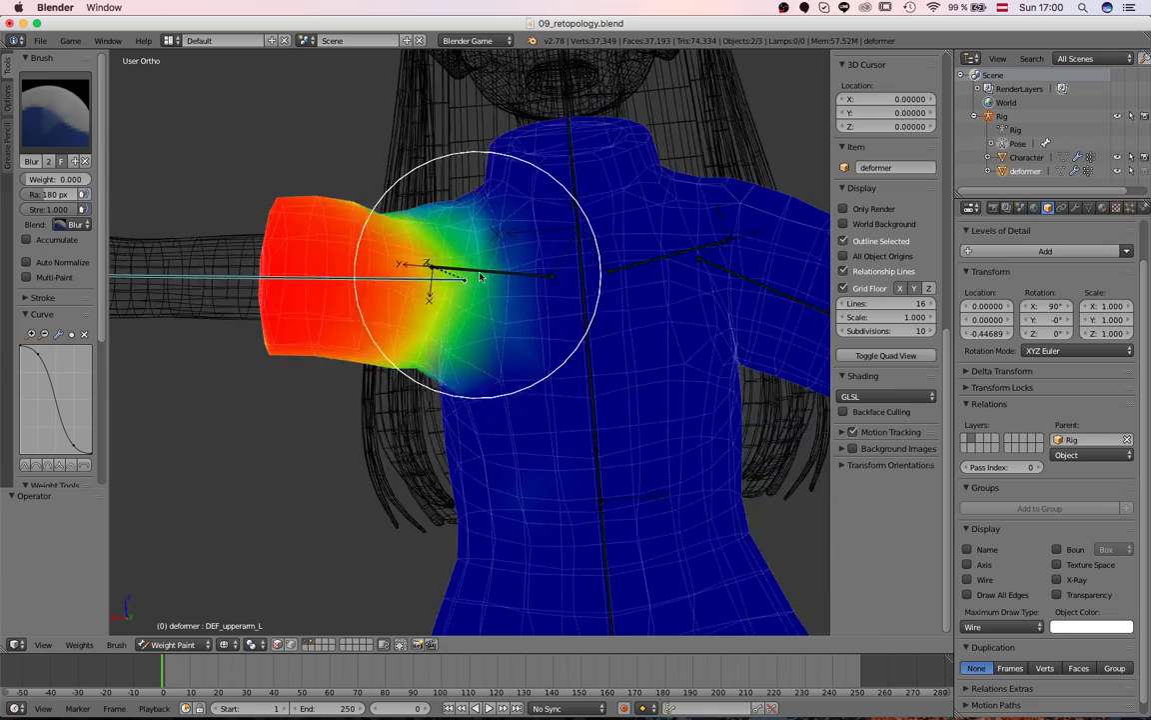
Step: Select DEF_shoulder_L, switch back to the Draw brush, and inspect the bone's weights around the shoulder from several sides
{"action": "right_click", "coordinate": [466, 271]}
{"action": "middle_click_drag", "start_coordinate": [410, 262], "coordinate": [391, 286]}
{"action": "scroll", "coordinate": [533, 523], "scroll_direction": "down", "scroll_amount": 4}
{"action": "left_click", "coordinate": [85, 107]}
{"action": "left_click", "coordinate": [210, 198]}
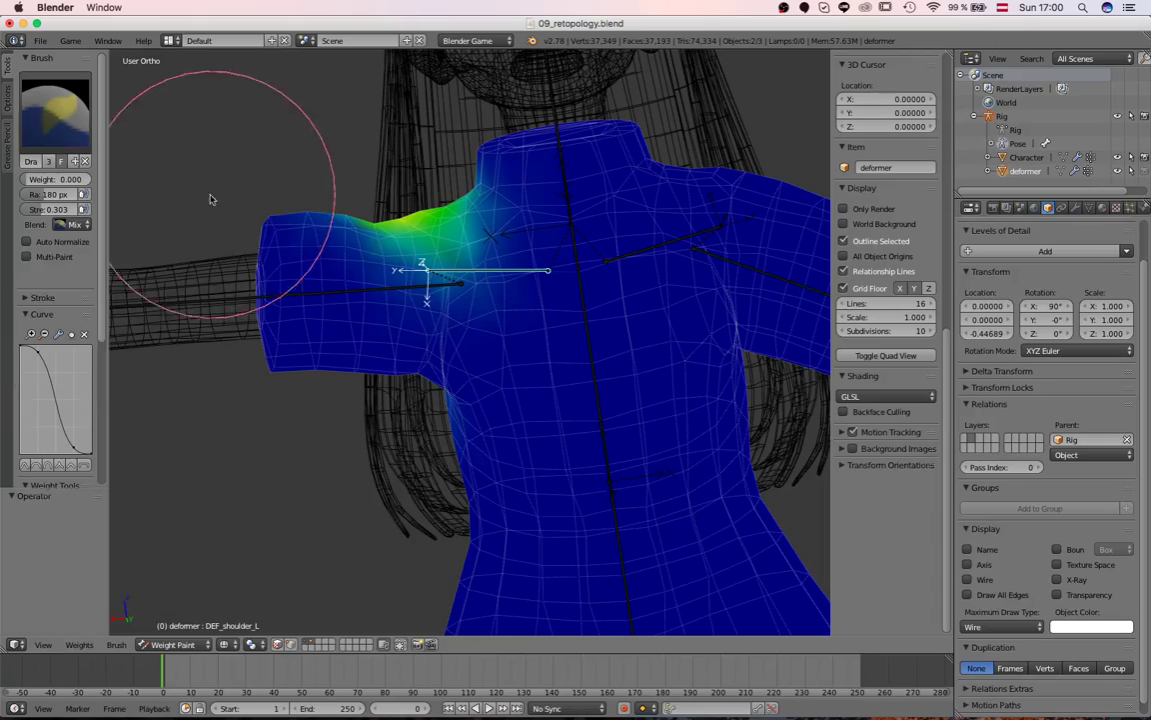
{"action": "mouse_move", "coordinate": [333, 257]}
{"action": "middle_mouse_down"}
{"action": "mouse_move", "coordinate": [472, 339]}
{"action": "mouse_move", "coordinate": [581, 464]}
{"action": "mouse_move", "coordinate": [632, 451]}
{"action": "mouse_move", "coordinate": [581, 457]}
{"action": "middle_mouse_up"}
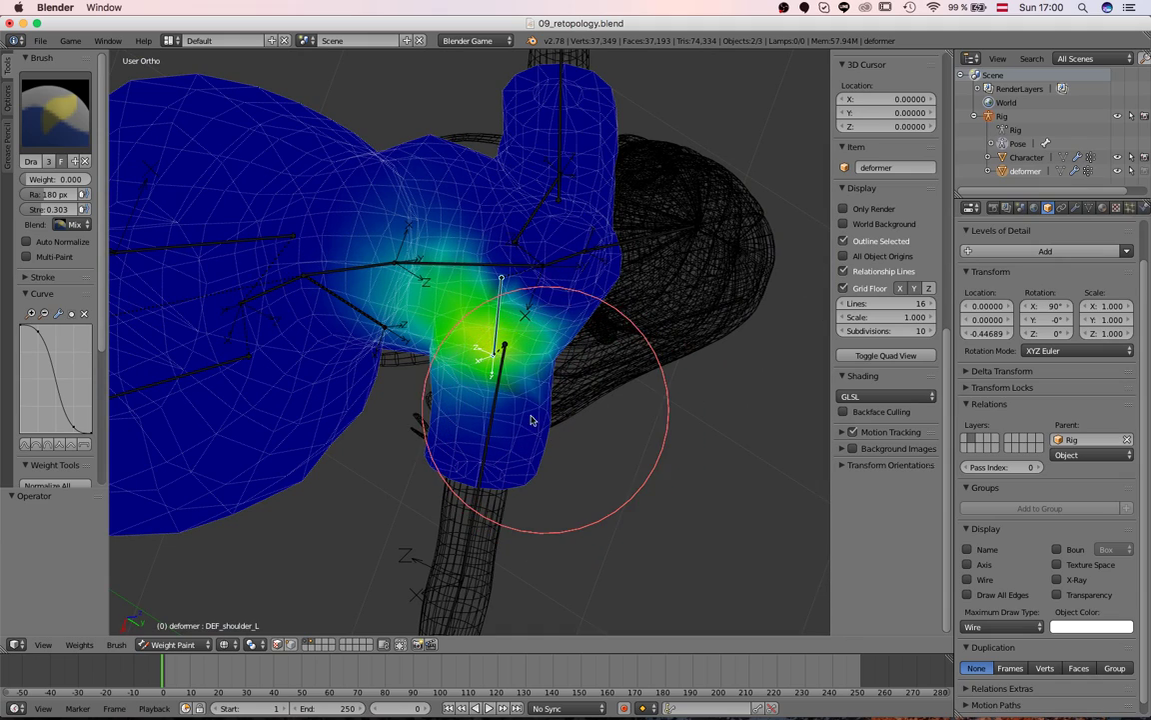
{"action": "mouse_move", "coordinate": [559, 465]}
{"action": "middle_mouse_down"}
{"action": "mouse_move", "coordinate": [347, 216]}
{"action": "mouse_move", "coordinate": [398, 326]}
{"action": "mouse_move", "coordinate": [585, 360]}
{"action": "mouse_move", "coordinate": [435, 315]}
{"action": "middle_mouse_up"}
Step: Rotate DEF_upperarm_L by 35.056° to lower the arm in front view, and rotate DEF_shoulder_L slightly to adjust the shoulder
{"action": "key", "text": "KP_1"}
{"action": "key", "text": "r"}
{"action": "right_click", "coordinate": [547, 264]}
{"action": "key", "text": "r"}
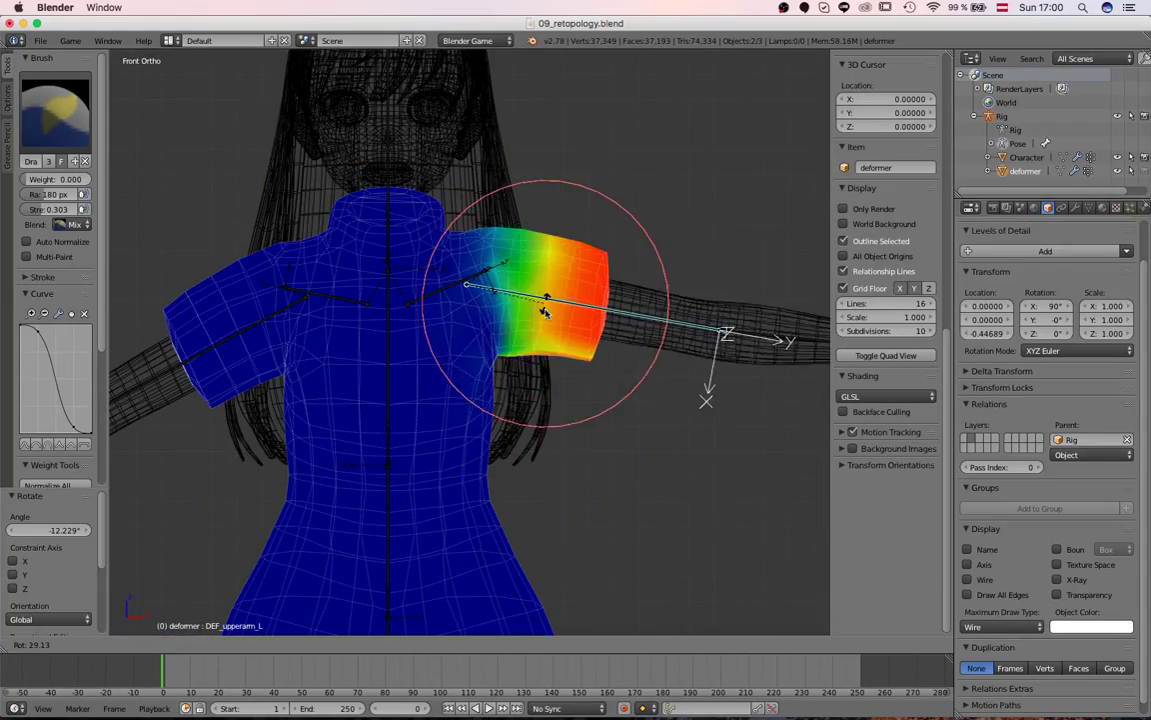
{"action": "right_click", "coordinate": [543, 284]}
{"action": "right_click", "coordinate": [470, 273]}
{"action": "key", "text": "r"}
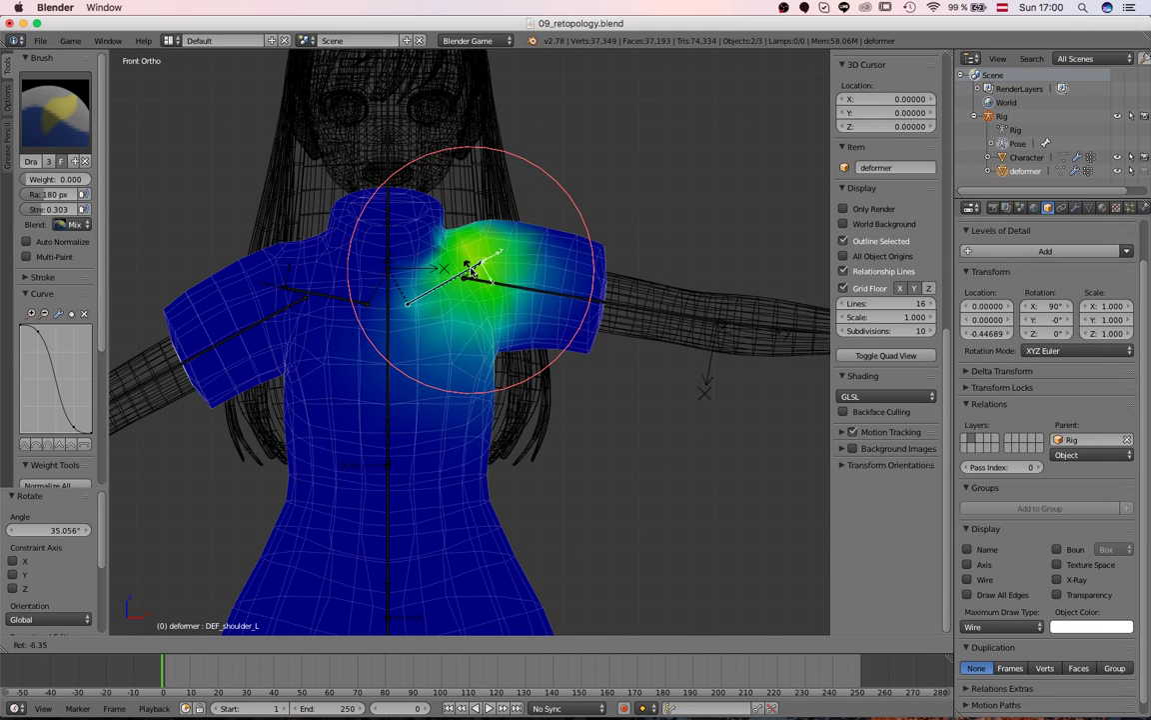
{"action": "left_click", "coordinate": [456, 258]}
Step: Rotate DEF_shoulder_R by 23.028° and DEF_upperarm_R by 18.78° to raise the character's right shoulder and arm
{"action": "right_click", "coordinate": [308, 292]}
{"action": "key", "text": "r"}
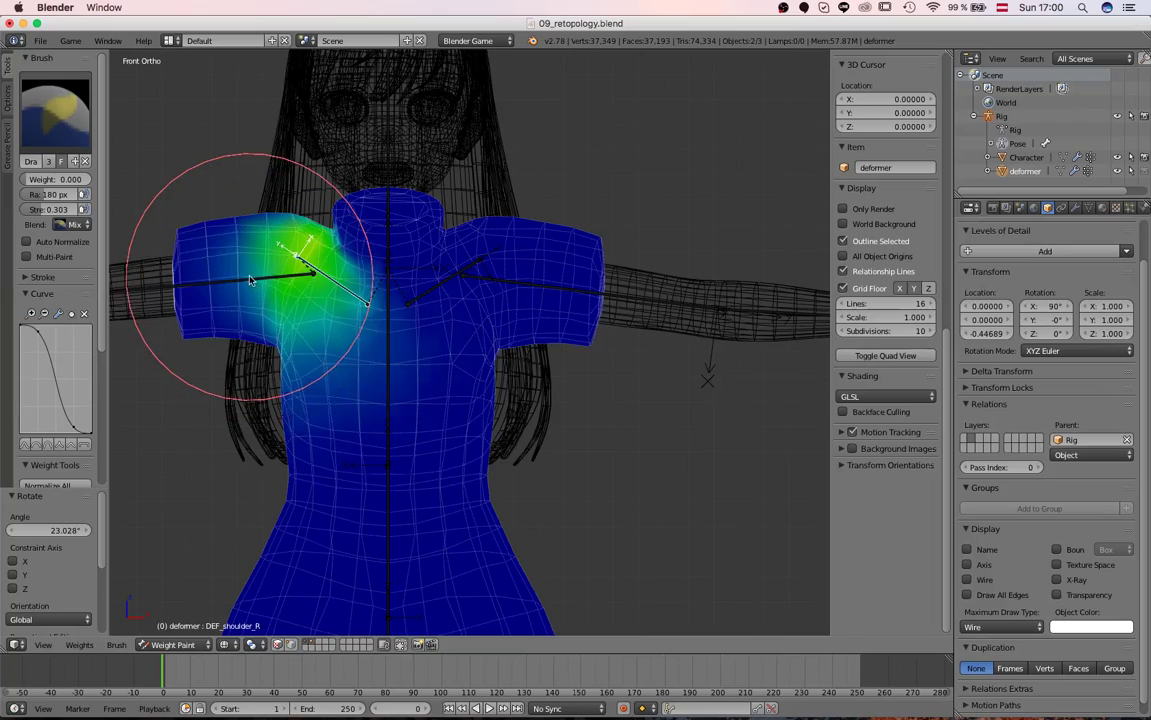
{"action": "left_click", "coordinate": [331, 279]}
{"action": "right_click", "coordinate": [250, 278]}
{"action": "key", "text": "r"}
{"action": "left_click", "coordinate": [254, 255]}
Step: Inspect the weights of DEF_chest and DEF_neck, and set the brush strength to 1.000
{"action": "right_click", "coordinate": [385, 225]}
{"action": "mouse_move", "coordinate": [385, 225]}
{"action": "middle_mouse_down"}
{"action": "mouse_move", "coordinate": [386, 270]}
{"action": "mouse_move", "coordinate": [423, 327]}
{"action": "middle_mouse_up"}
{"action": "right_click", "coordinate": [383, 312]}
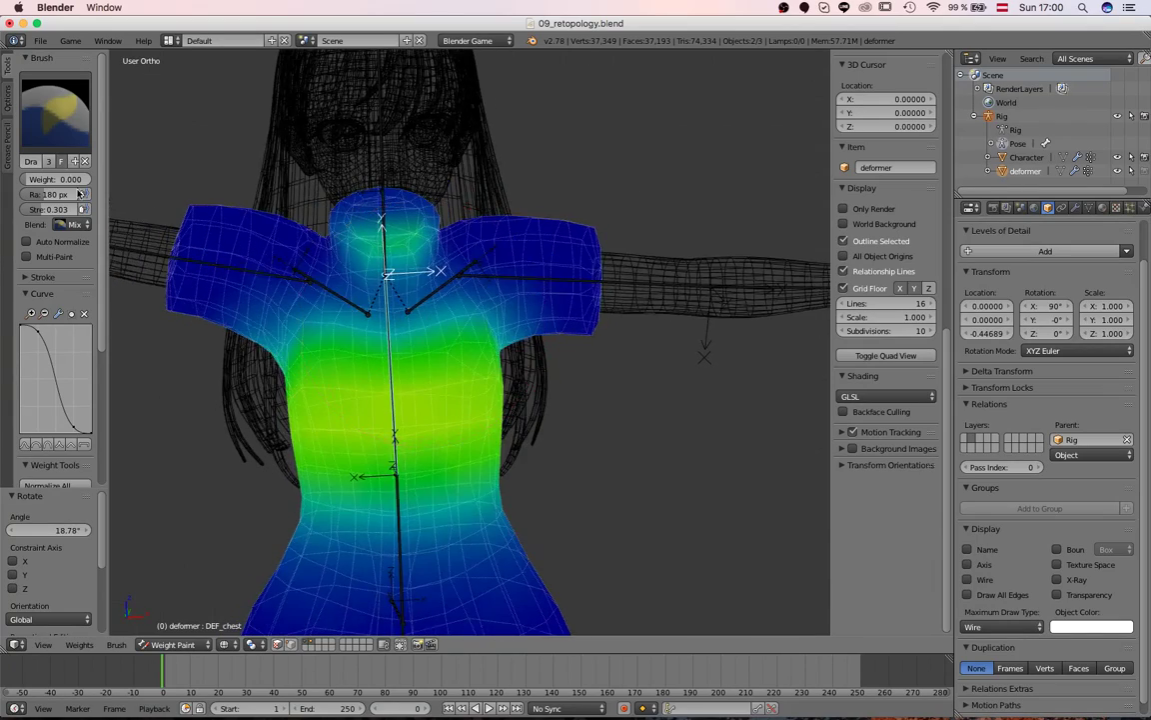
{"action": "mouse_move", "coordinate": [300, 230]}
{"action": "middle_mouse_down"}
{"action": "mouse_move", "coordinate": [334, 236]}
{"action": "mouse_move", "coordinate": [165, 190]}
{"action": "middle_mouse_up"}
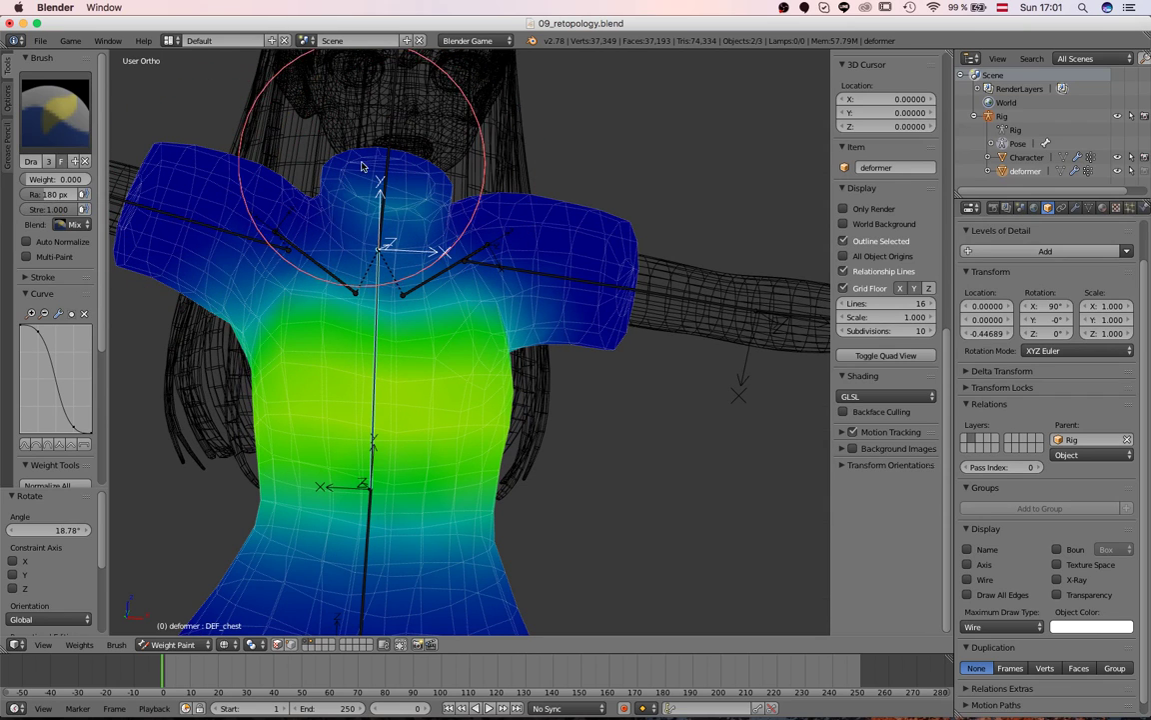
{"action": "right_click", "coordinate": [381, 195]}
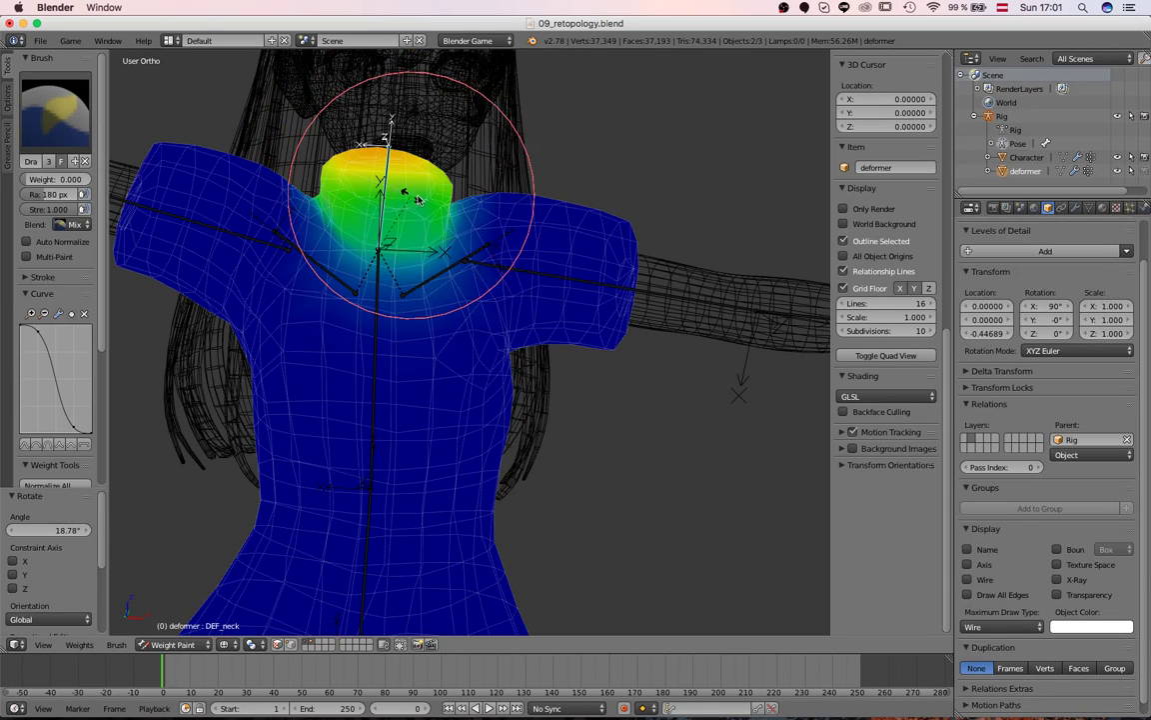
{"action": "key", "text": "r"}
{"action": "key", "text": "Escape"}
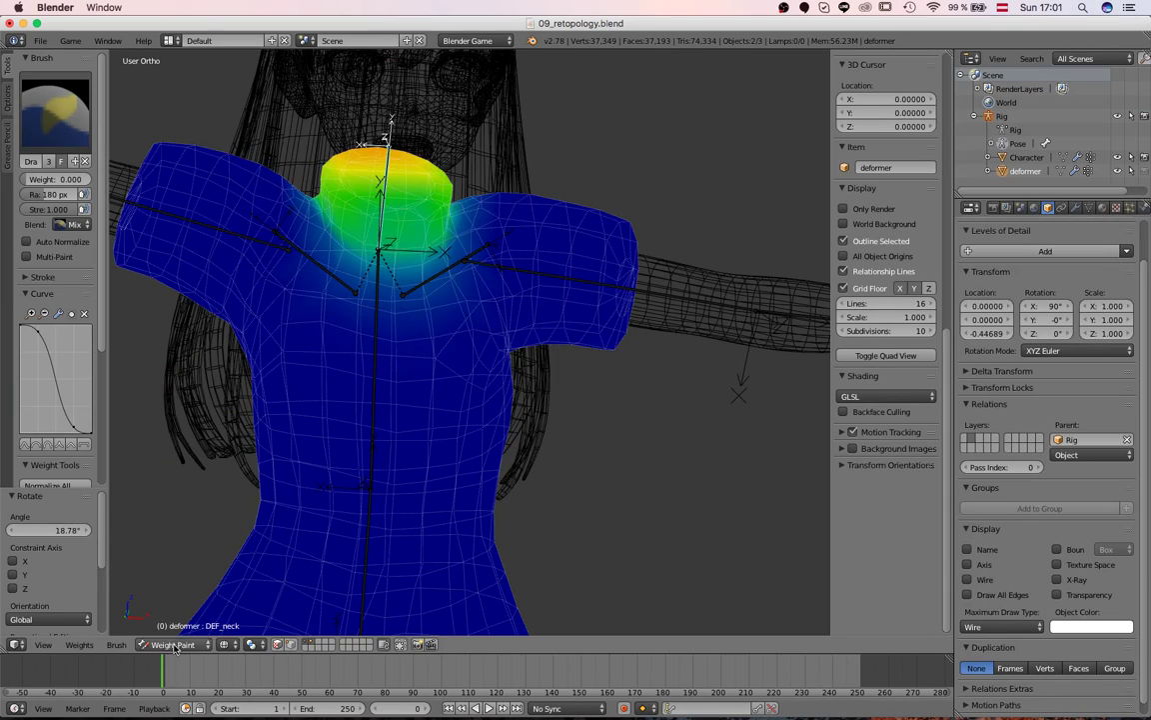
Step: Return the deformer cage to Object Mode and show layer 1 with the character in solid shading from the front
{"action": "left_click", "coordinate": [182, 633]}
{"action": "key", "text": "1"}
{"action": "key", "text": "KP_1"}
{"action": "key", "text": "z"}
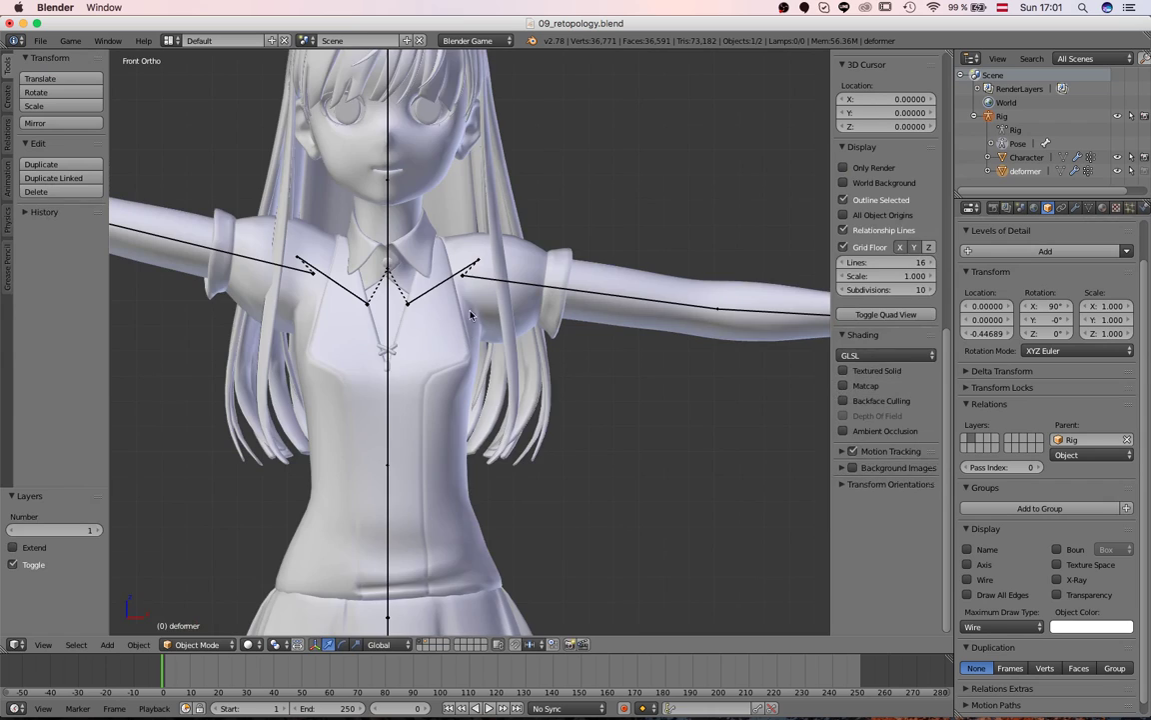
Step: Rotate DEF_shoulder_L by -7.577° in the rig's Pose Mode and raise DEF_upperarm_L to test the dress's shoulder deformation
{"action": "right_click", "coordinate": [441, 281]}
{"action": "right_click", "coordinate": [455, 290]}
{"action": "key", "text": "ctrl+Tab"}
{"action": "right_click", "coordinate": [455, 290]}
{"action": "key", "text": "r"}
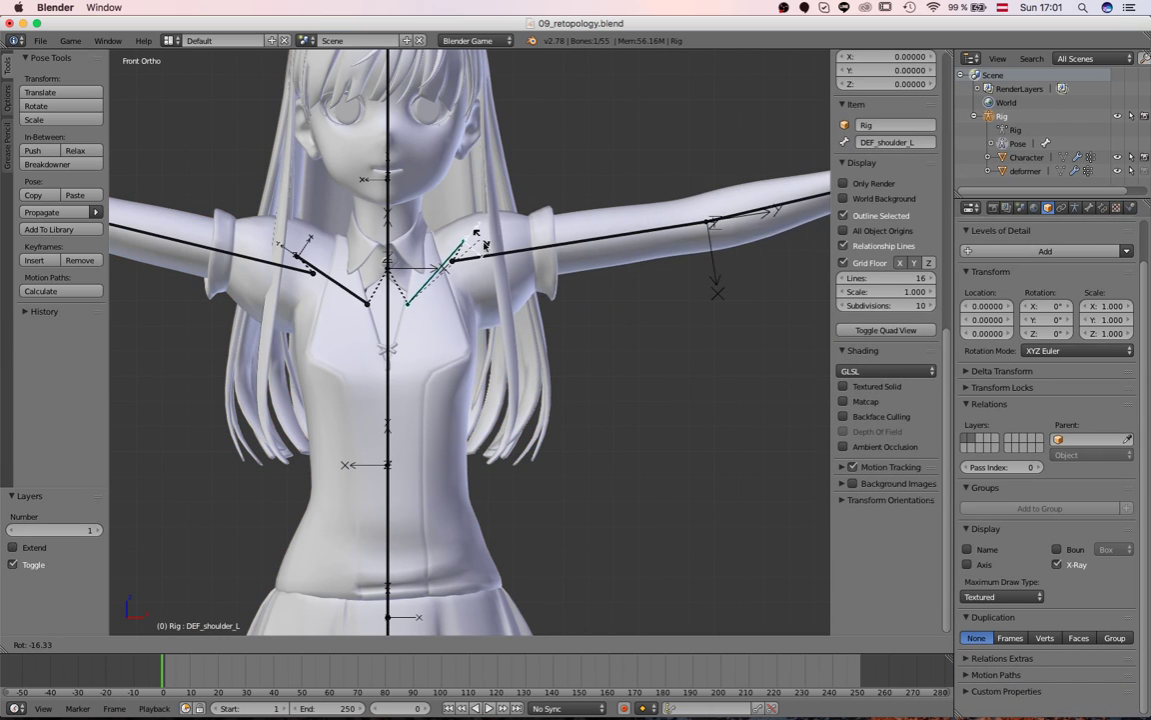
{"action": "left_click", "coordinate": [482, 242]}
{"action": "right_click", "coordinate": [490, 264]}
{"action": "key", "text": "r"}
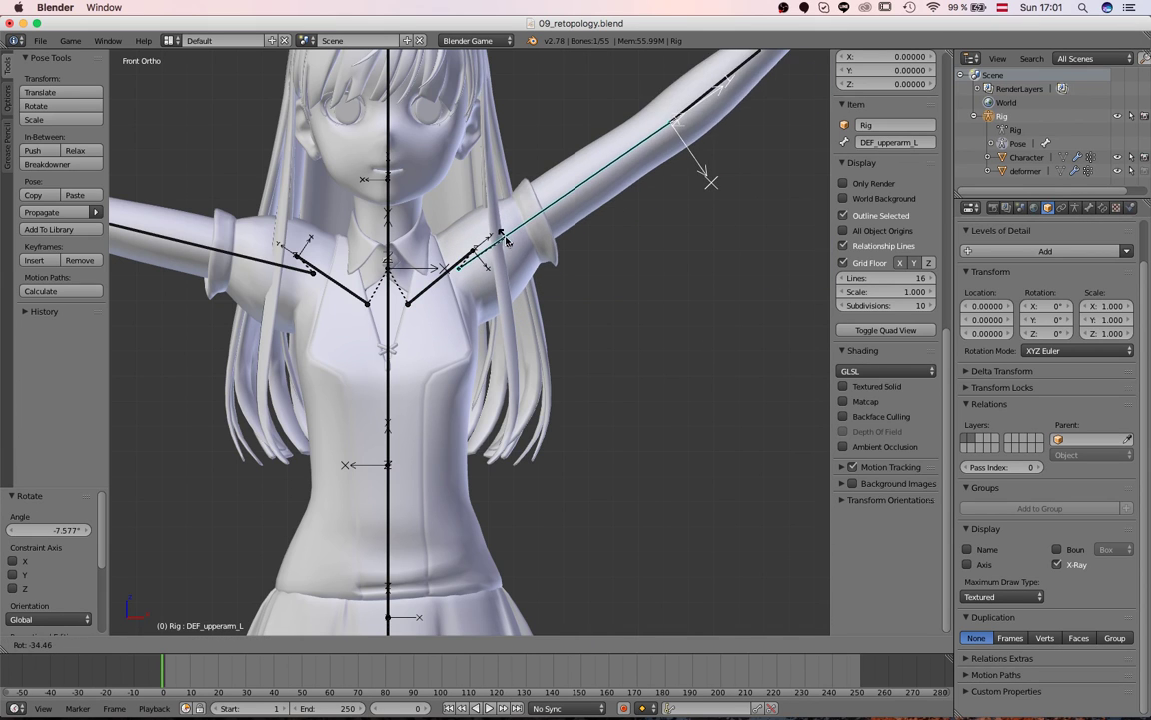
{"action": "left_click", "coordinate": [498, 258]}
Step: Clear the pose rotation of DEF_shoulder_L and DEF_upperarm_L, and view the collar and shoulder up close
{"action": "middle_click_drag", "start_coordinate": [498, 258], "coordinate": [440, 284]}
{"action": "right_click", "coordinate": [441, 284]}
{"action": "key", "text": "alt+r"}
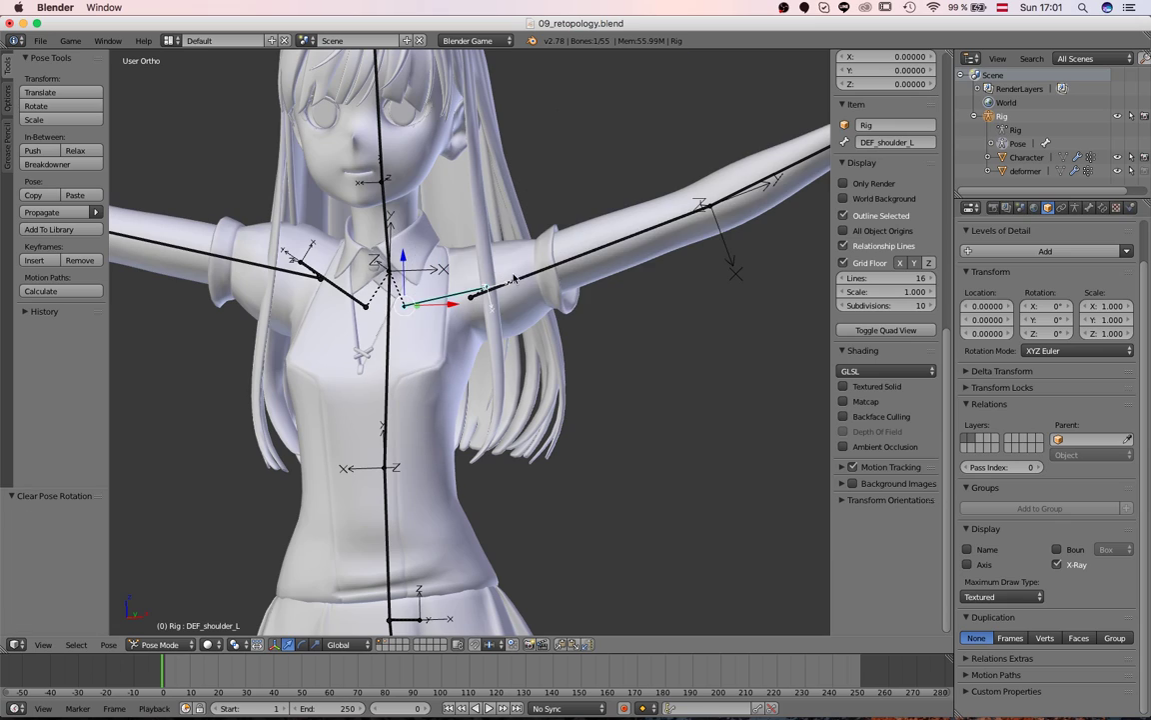
{"action": "middle_click_drag", "start_coordinate": [537, 288], "coordinate": [427, 337]}
{"action": "scroll", "coordinate": [427, 337], "scroll_direction": "up", "scroll_amount": 3}
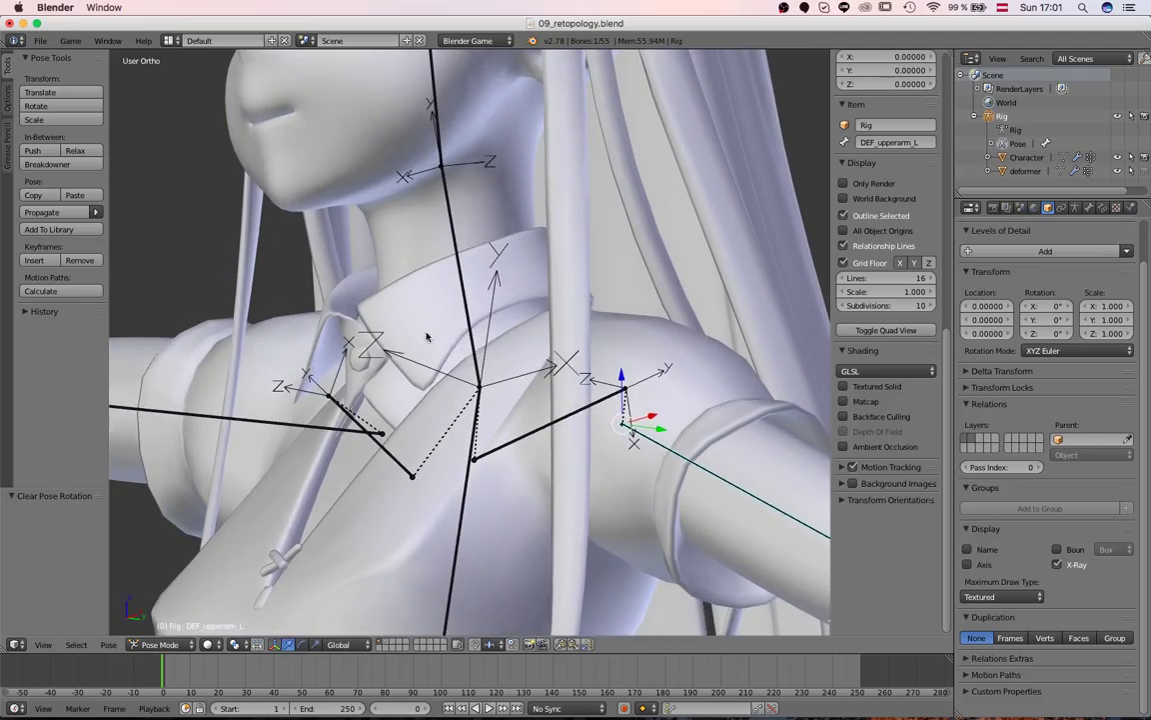
Step: Open the Character mesh in Edit Mode, limit selection to visible geometry and turn off the Show Weights overlay
{"action": "right_click", "coordinate": [511, 304]}
{"action": "key", "text": "Tab"}
{"action": "scroll", "coordinate": [519, 360], "scroll_direction": "up", "scroll_amount": 3}
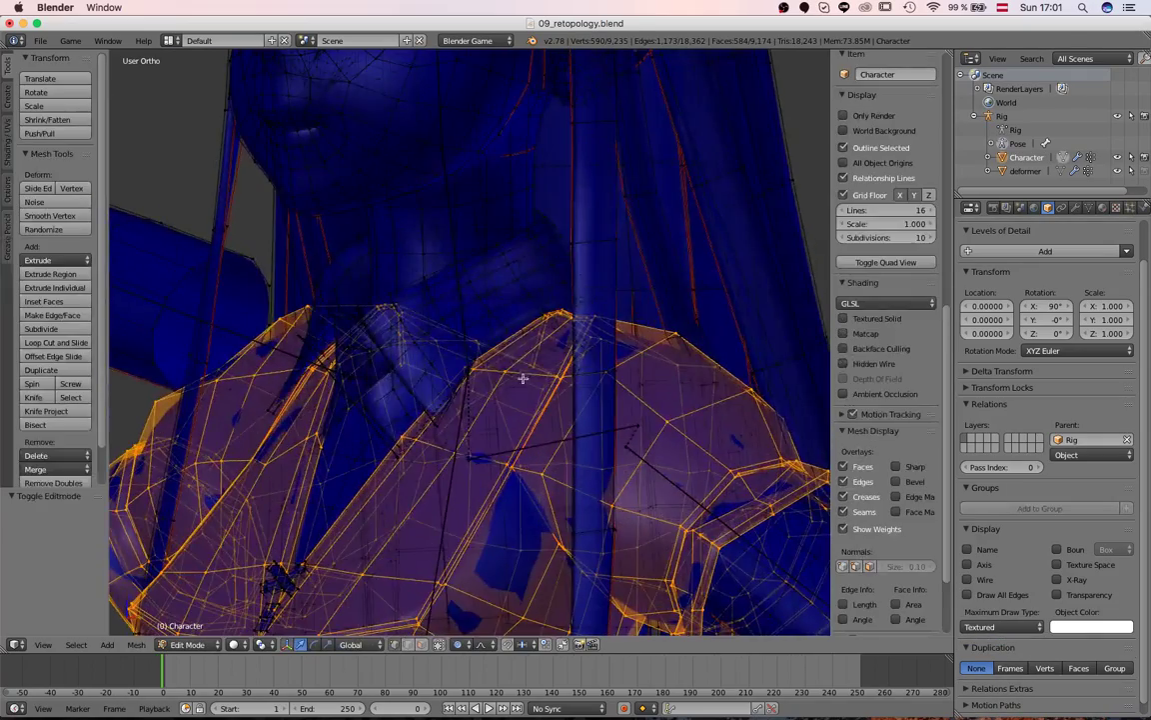
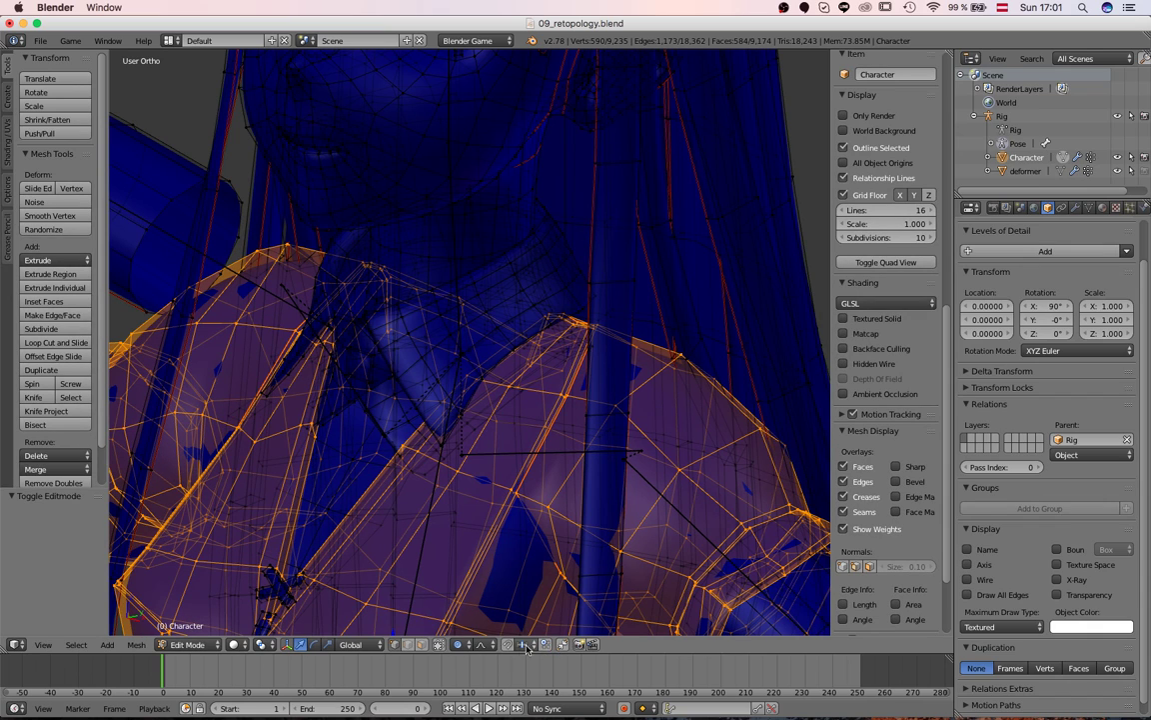
{"action": "left_click", "coordinate": [439, 644]}
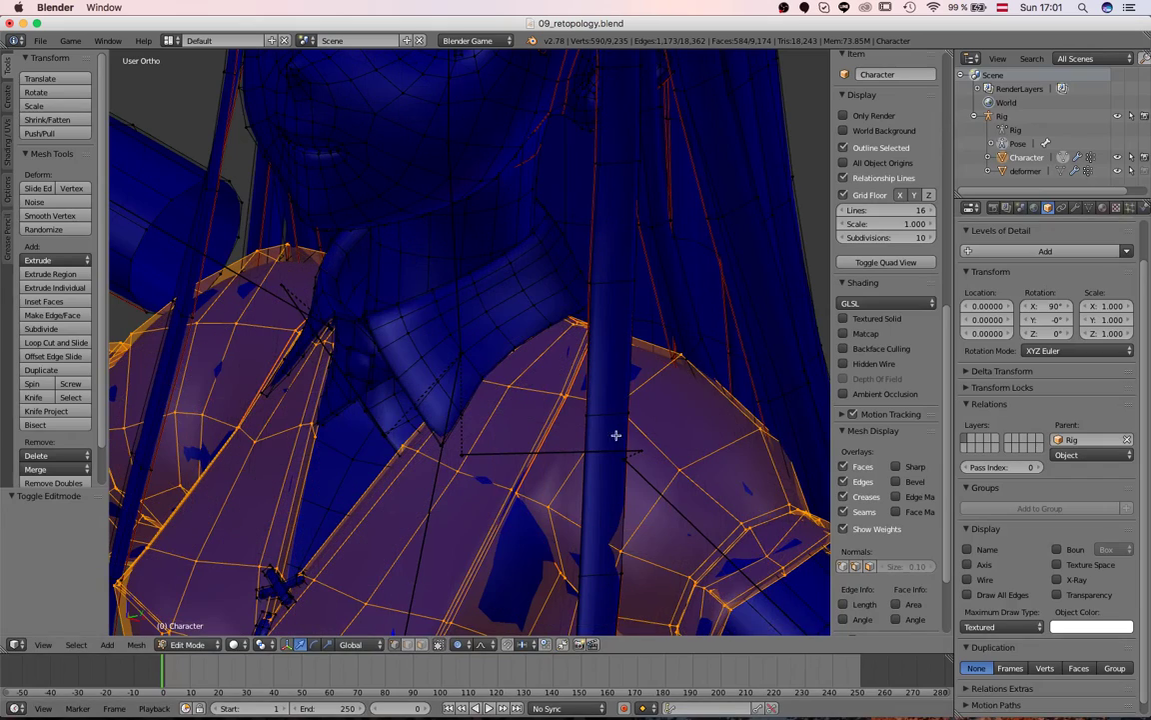
{"action": "scroll", "coordinate": [871, 460], "scroll_direction": "down", "scroll_amount": 5}
{"action": "scroll", "coordinate": [594, 383], "scroll_direction": "down", "scroll_amount": 1}
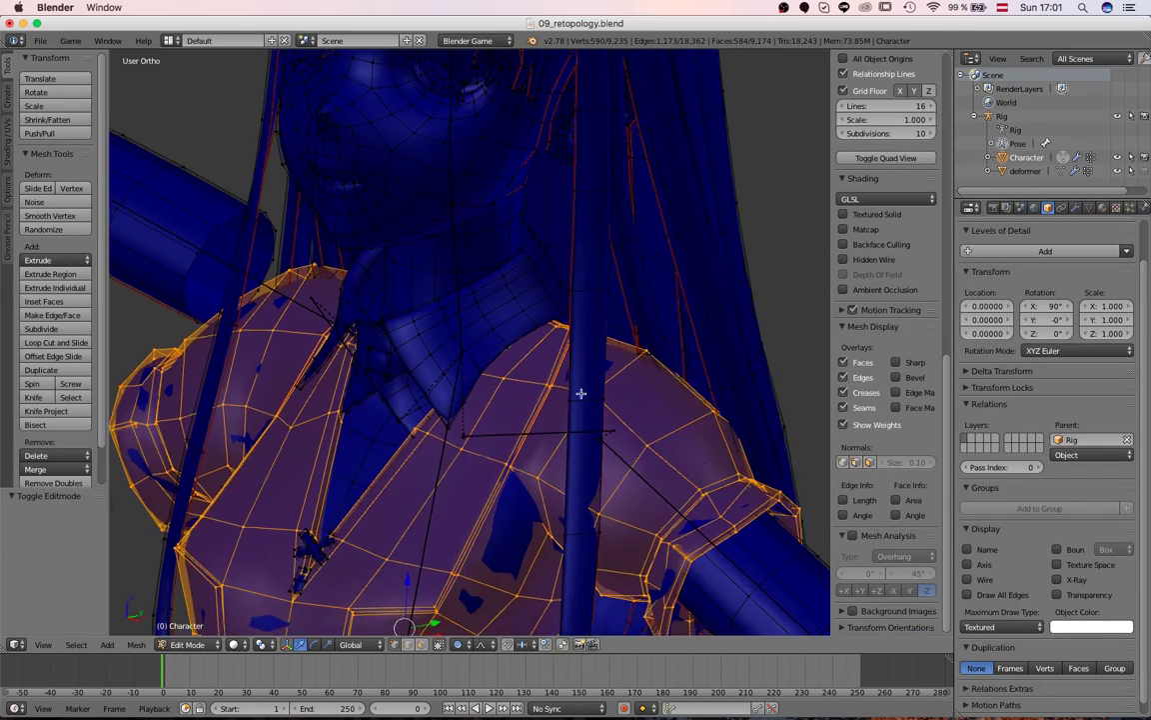
{"action": "middle_click_drag", "start_coordinate": [451, 322], "coordinate": [531, 316]}
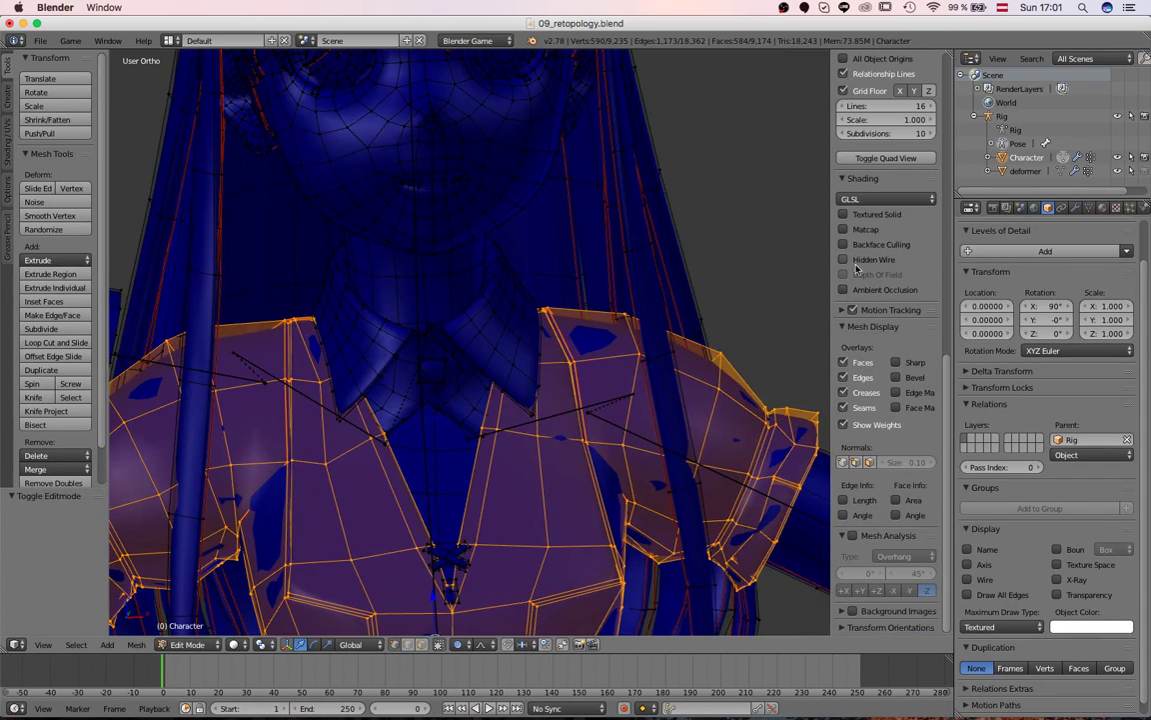
{"action": "left_click", "coordinate": [873, 425]}
Step: Select the paired front and back vertices on the left collar flap's lower edge and try to move them with proportional editing
{"action": "scroll", "coordinate": [420, 370], "scroll_direction": "up", "scroll_amount": 8}
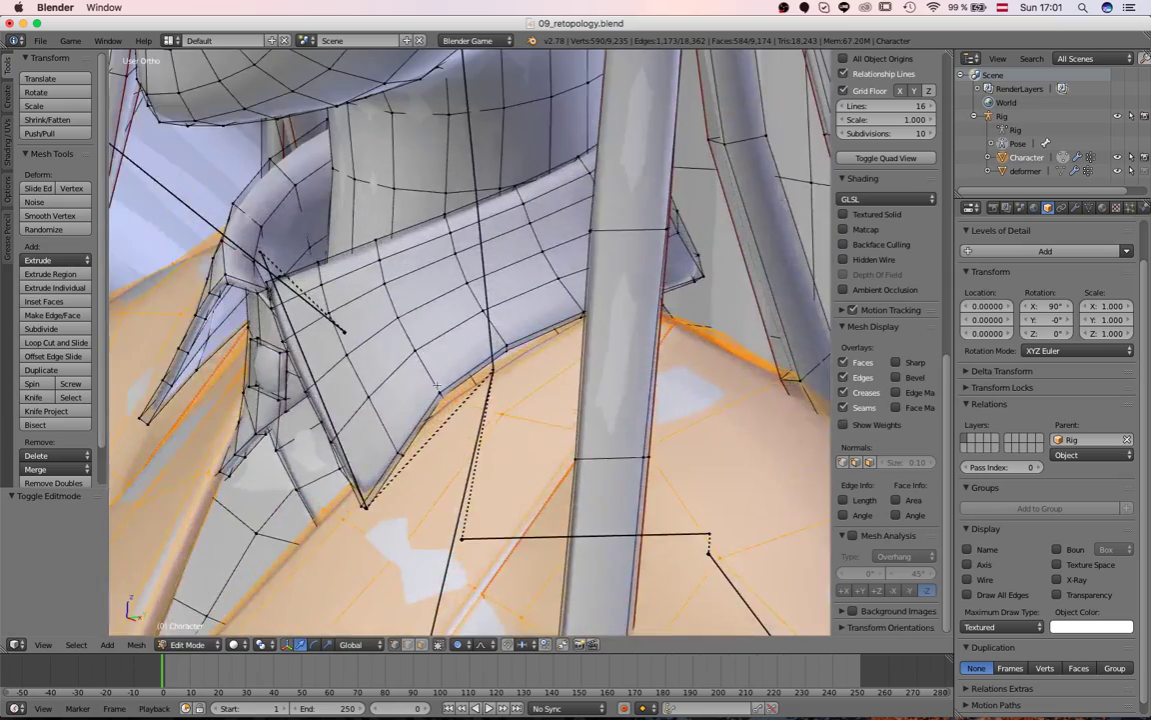
{"action": "right_click", "coordinate": [439, 394]}
{"action": "key", "text": "z"}
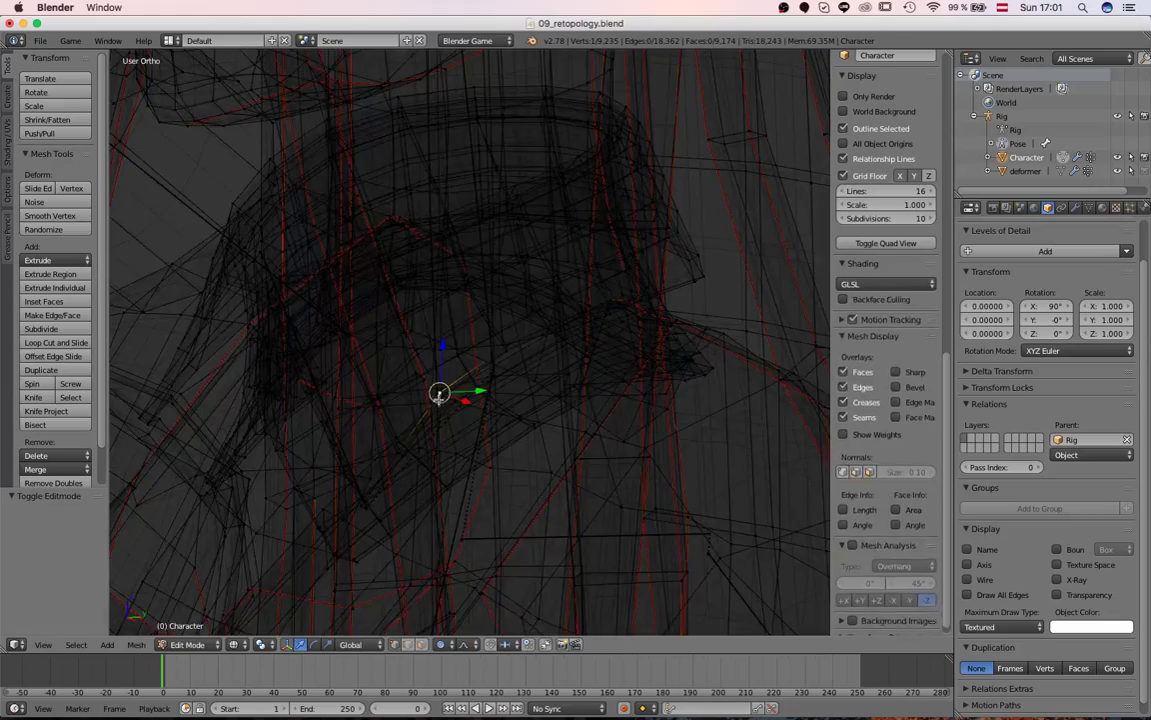
{"action": "right_click", "coordinate": [442, 401], "text": "shift"}
{"action": "key", "text": "z"}
{"action": "scroll", "coordinate": [489, 465], "scroll_direction": "down", "scroll_amount": 1}
{"action": "key", "text": "g"}
{"action": "left_click", "coordinate": [495, 474]}
Step: Check the X Mirror setting in the mesh editing options
{"action": "middle_click_drag", "start_coordinate": [493, 457], "coordinate": [739, 455]}
{"action": "left_click", "coordinate": [8, 108]}
{"action": "left_click", "coordinate": [7, 130]}
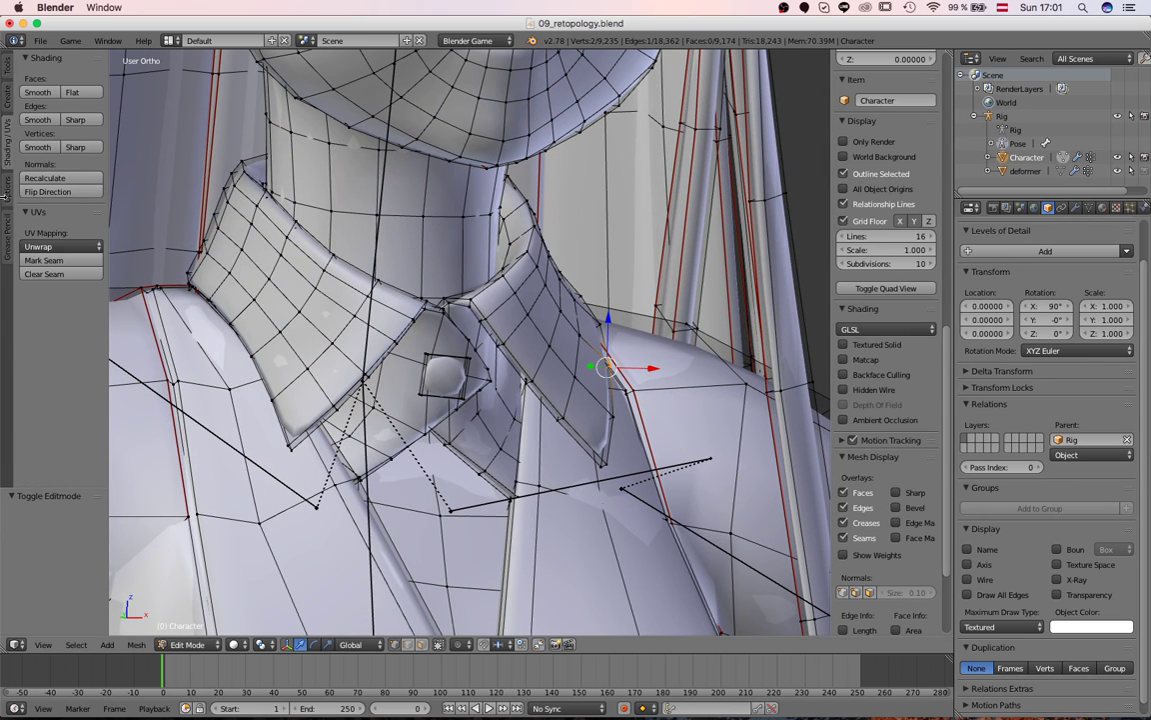
{"action": "left_click", "coordinate": [6, 194]}
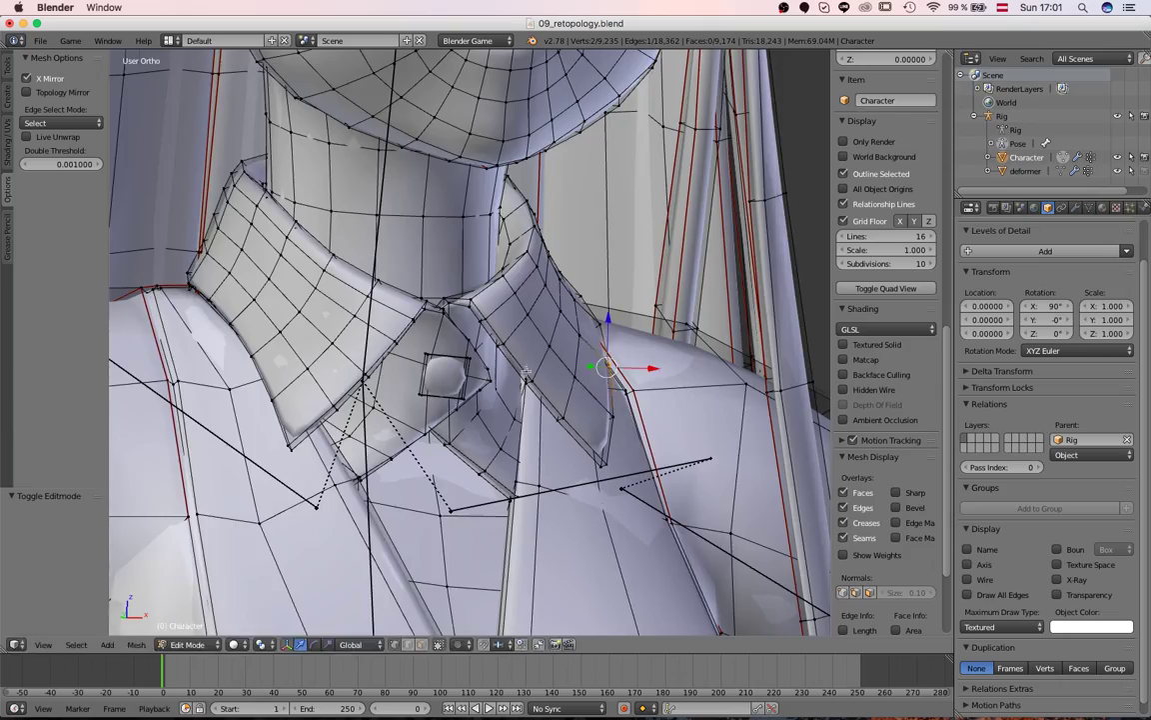
Step: Move the selected vertex pair on the left collar's lower edge by about X 0.020, Y 0.008, Z -0.027
{"action": "middle_click_drag", "start_coordinate": [513, 374], "coordinate": [662, 388]}
{"action": "left_click", "coordinate": [259, 422]}
{"action": "key", "text": "z"}
{"action": "mouse_move", "coordinate": [425, 351]}
{"action": "middle_mouse_down"}
{"action": "mouse_move", "coordinate": [441, 373]}
{"action": "mouse_move", "coordinate": [429, 349]}
{"action": "middle_mouse_up"}
{"action": "key", "text": "z"}
{"action": "key", "text": "z"}
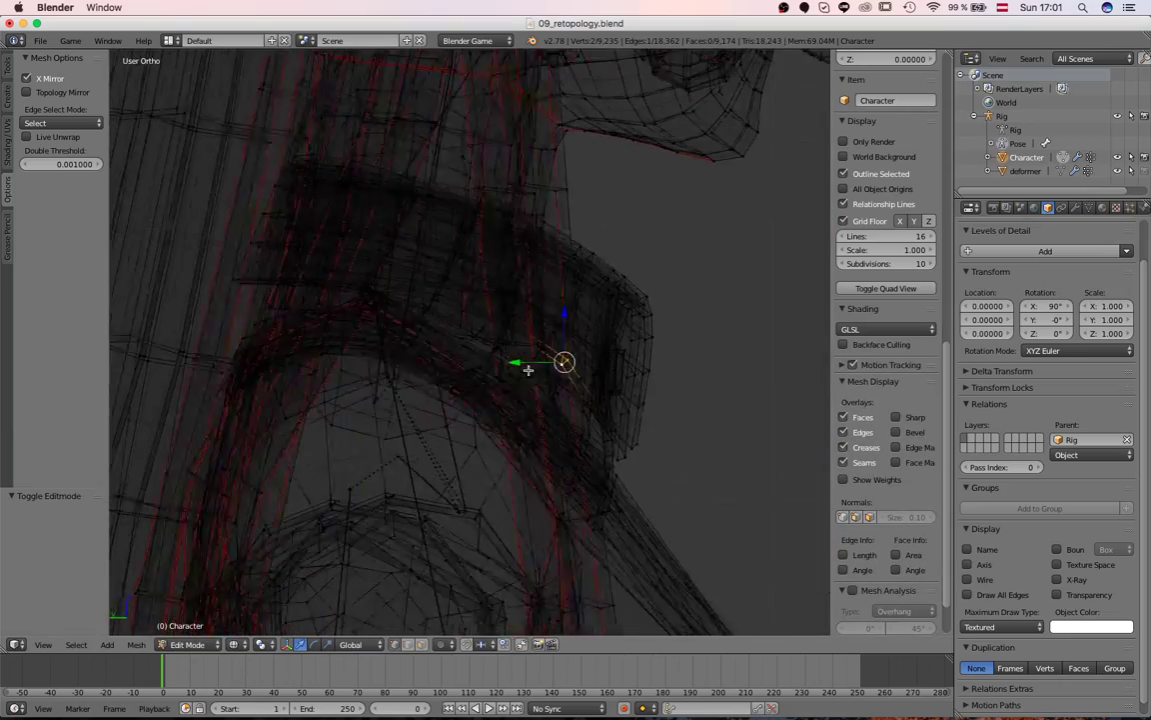
{"action": "mouse_move", "coordinate": [535, 364]}
{"action": "middle_mouse_down"}
{"action": "mouse_move", "coordinate": [496, 375]}
{"action": "mouse_move", "coordinate": [523, 366]}
{"action": "middle_mouse_up"}
{"action": "key", "text": "z"}
{"action": "key", "text": "g"}
{"action": "middle_click_drag", "start_coordinate": [635, 322], "coordinate": [578, 265]}
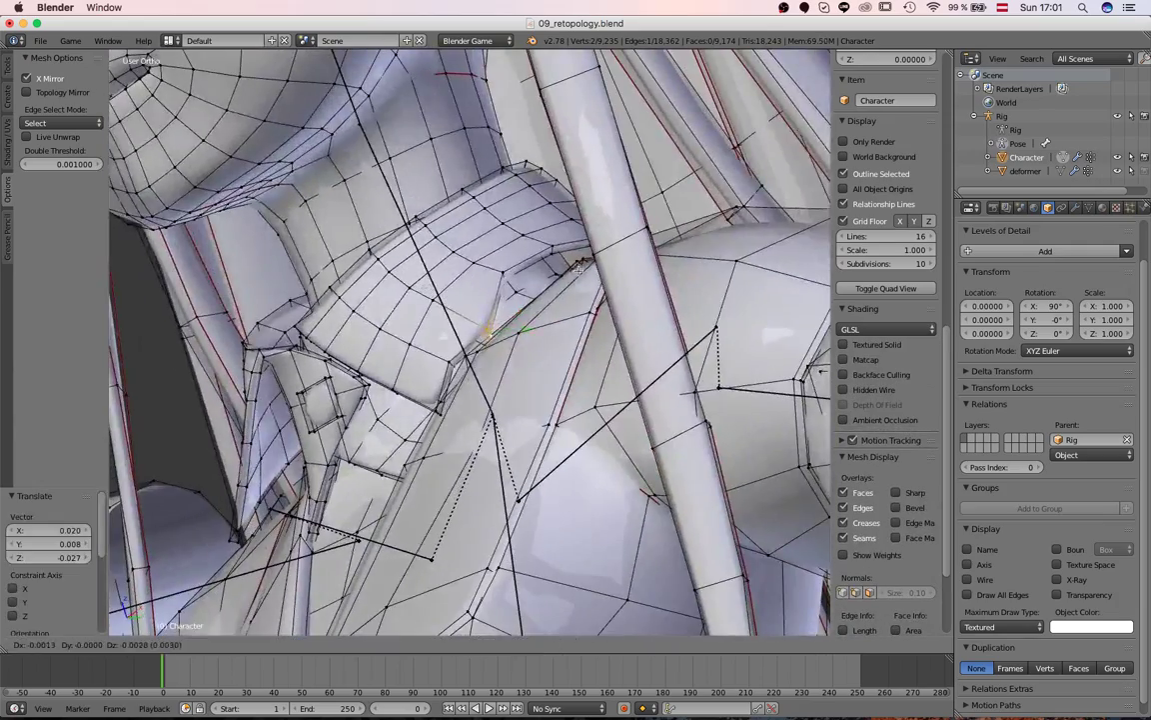
Step: Select the neighbouring vertex pair farther back on the left collar's edge and move it by X 0.013, Y 0.008, Z -0.022
{"action": "right_click", "coordinate": [501, 273]}
{"action": "right_click", "coordinate": [508, 278], "text": "shift"}
{"action": "middle_click_drag", "start_coordinate": [507, 278], "coordinate": [571, 312]}
{"action": "key", "text": "g"}
{"action": "left_click", "coordinate": [581, 320]}
Step: Reposition two more vertex pairs on the left collar's lower edge, moving the second by X -0.009, Y -0.004, Z 0.005
{"action": "right_click", "coordinate": [577, 261]}
{"action": "right_click", "coordinate": [530, 371]}
{"action": "key", "text": "z"}
{"action": "right_click", "coordinate": [530, 375], "text": "shift"}
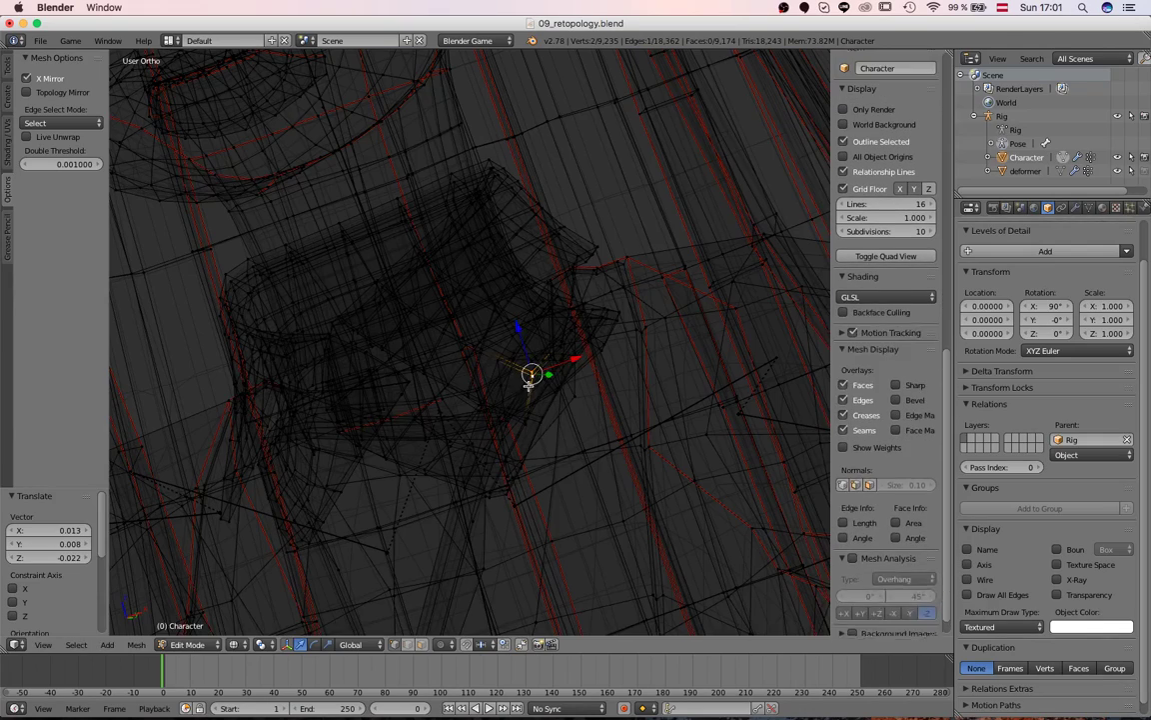
{"action": "key", "text": "g"}
{"action": "left_click", "coordinate": [541, 381]}
{"action": "key", "text": "z"}
{"action": "right_click", "coordinate": [562, 342]}
{"action": "right_click", "coordinate": [558, 352], "text": "shift"}
{"action": "key", "text": "g"}
Step: Move the vertex pair below the left collar's back corner by X 0.008, Y 0.003, Z -0.010, and nudge a pair nearer the tip
{"action": "right_click", "coordinate": [575, 253]}
{"action": "key", "text": "z"}
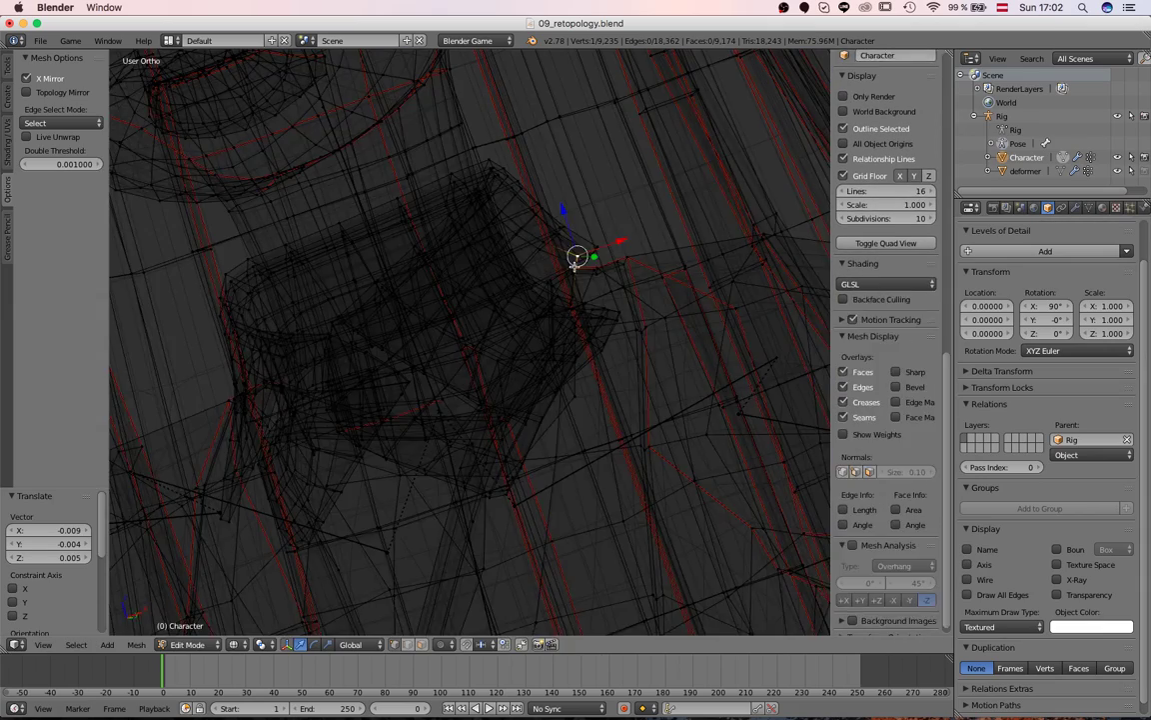
{"action": "middle_click_drag", "start_coordinate": [575, 257], "coordinate": [594, 329]}
{"action": "right_click", "coordinate": [596, 279]}
{"action": "mouse_move", "coordinate": [596, 279]}
{"action": "middle_mouse_down"}
{"action": "mouse_move", "coordinate": [498, 328]}
{"action": "mouse_move", "coordinate": [535, 250]}
{"action": "mouse_move", "coordinate": [547, 312]}
{"action": "middle_mouse_up"}
{"action": "key", "text": "z"}
{"action": "right_click", "coordinate": [534, 250], "text": "shift"}
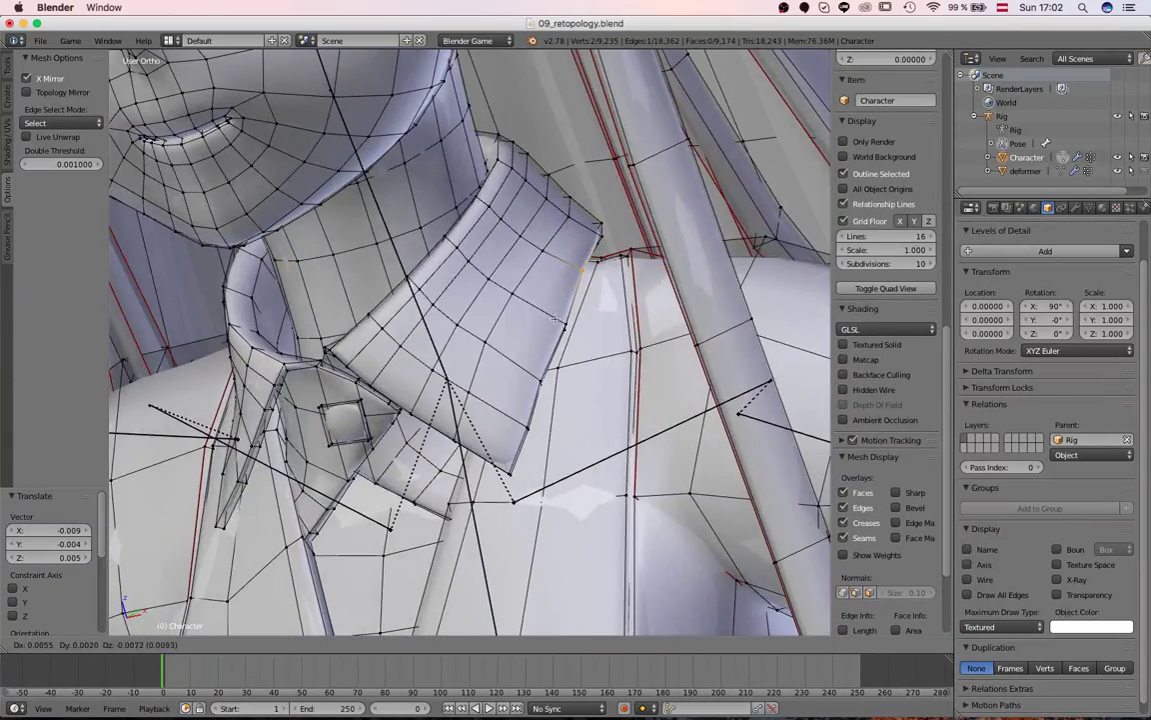
{"action": "left_click", "coordinate": [539, 384]}
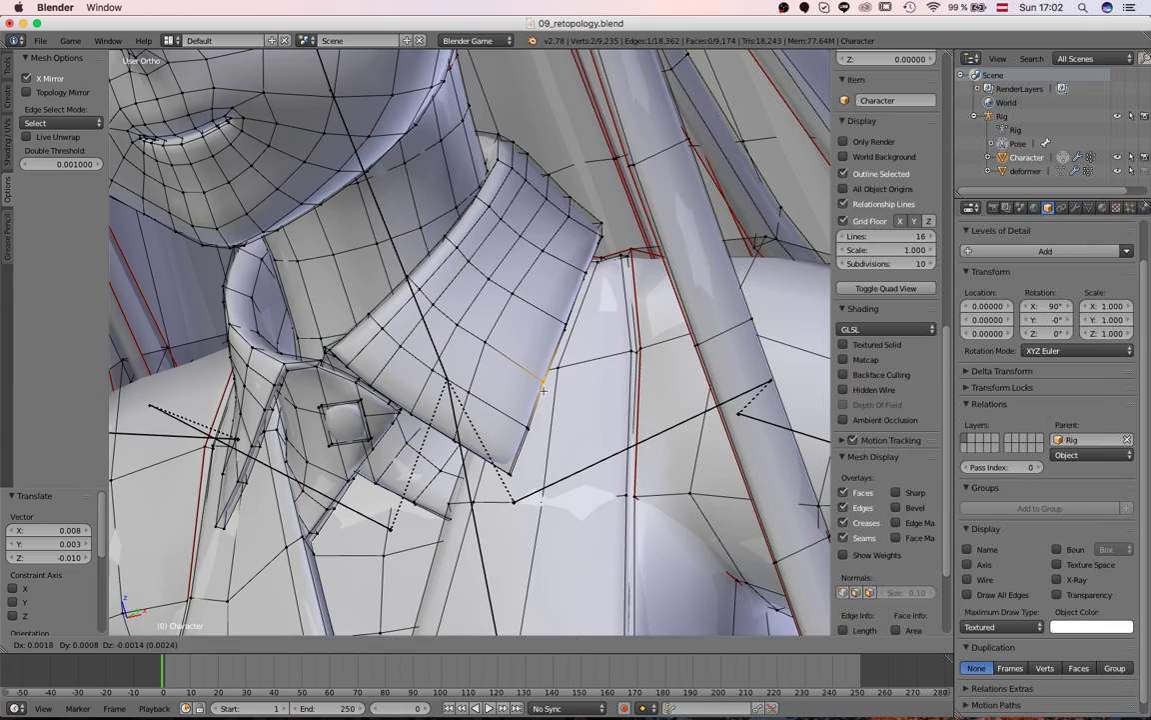
{"action": "left_click", "coordinate": [325, 423]}
Step: Lower vertex pairs on the right collar flap's bottom edge toward the shoulder, and return to Object Mode in front view
{"action": "middle_click_drag", "start_coordinate": [325, 423], "coordinate": [432, 313]}
{"action": "right_click", "coordinate": [390, 346]}
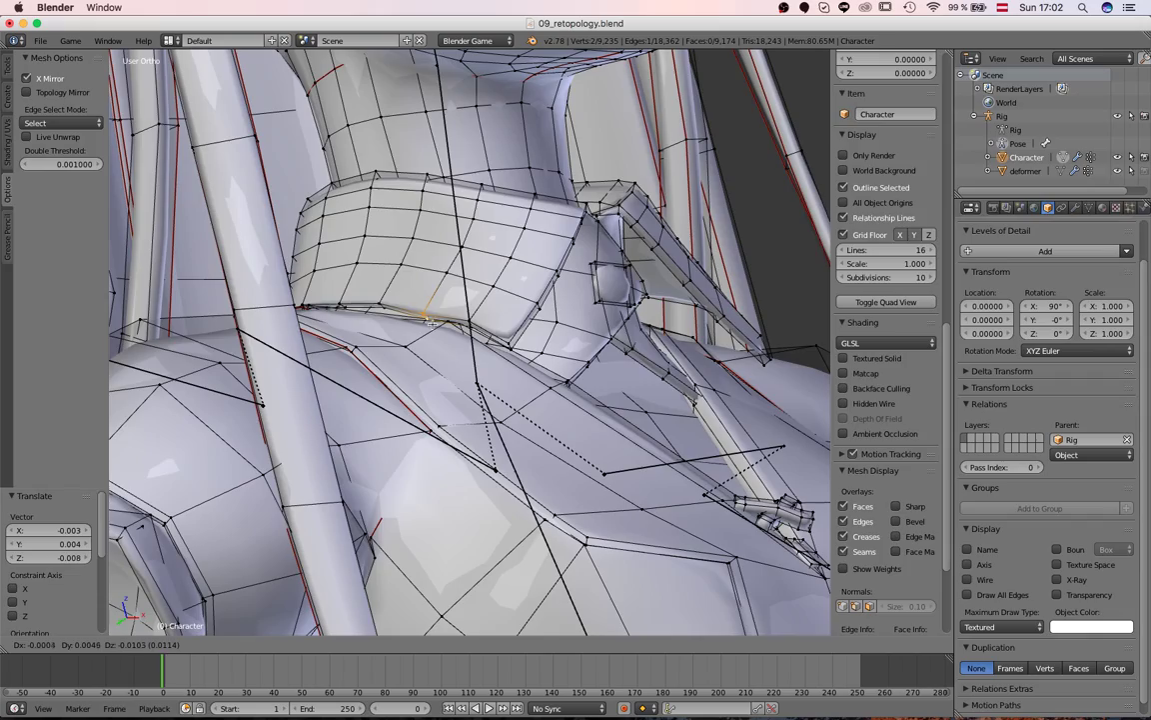
{"action": "key", "text": "Tab"}
{"action": "key", "text": "KP_1"}
{"action": "scroll", "coordinate": [467, 322], "scroll_direction": "up", "scroll_amount": 3}
{"action": "scroll", "coordinate": [565, 400], "scroll_direction": "down", "scroll_amount": 2}
{"action": "scroll", "coordinate": [373, 362], "scroll_direction": "down", "scroll_amount": 1}
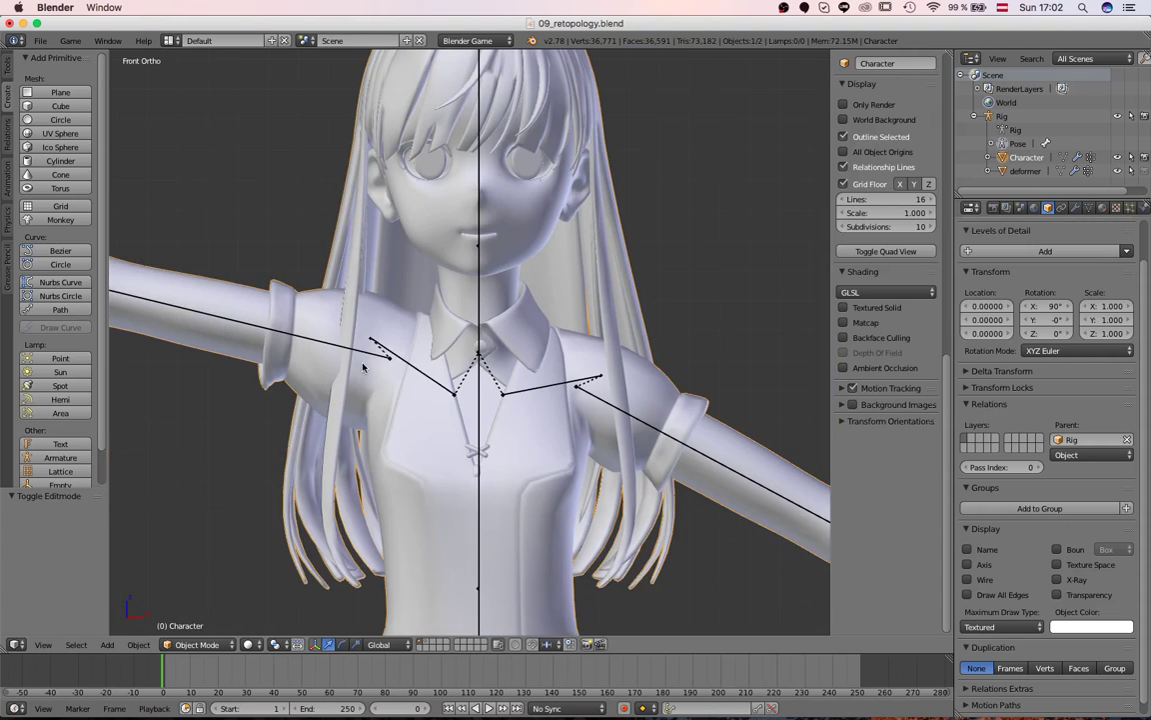
Step: Clear the pose rotation of DEF_shoulder_R and DEF_upperarm_R
{"action": "right_click", "coordinate": [399, 359]}
{"action": "key", "text": "alt+r"}
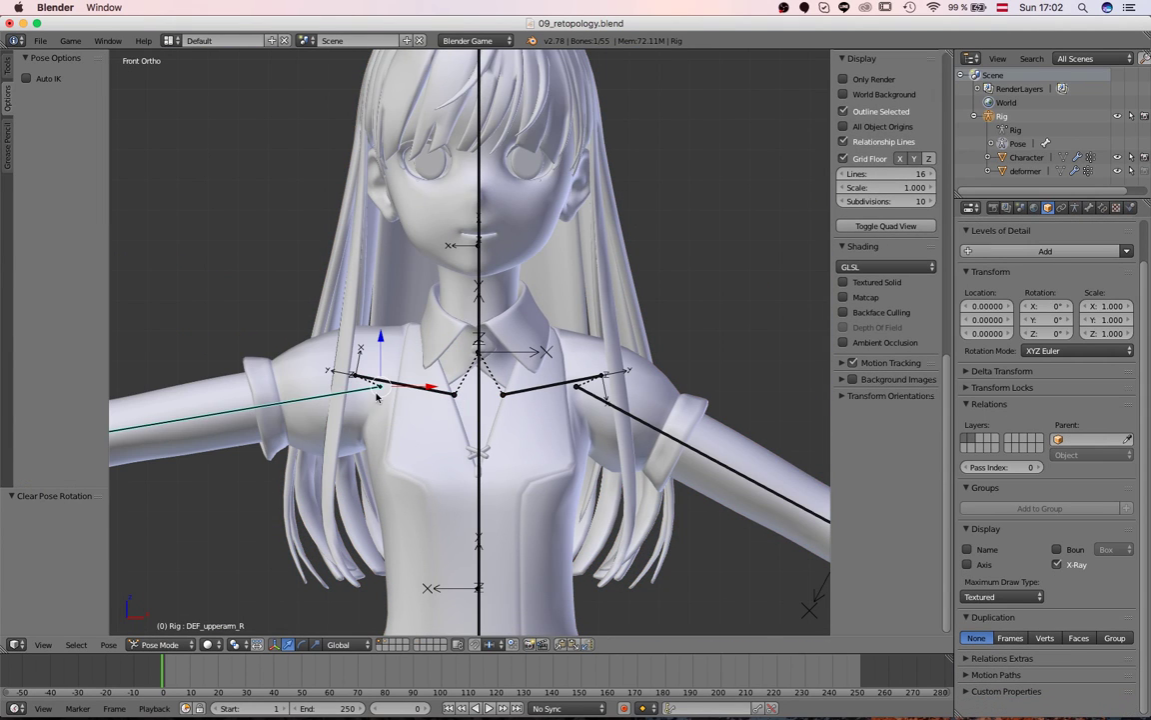
{"action": "key", "text": "alt+r"}
{"action": "scroll", "coordinate": [570, 365], "scroll_direction": "down", "scroll_amount": 1}
{"action": "scroll", "coordinate": [555, 330], "scroll_direction": "up", "scroll_amount": 2}
Step: Select the Character mesh and reopen it in Edit Mode with the collar in close view
{"action": "right_click", "coordinate": [553, 321]}
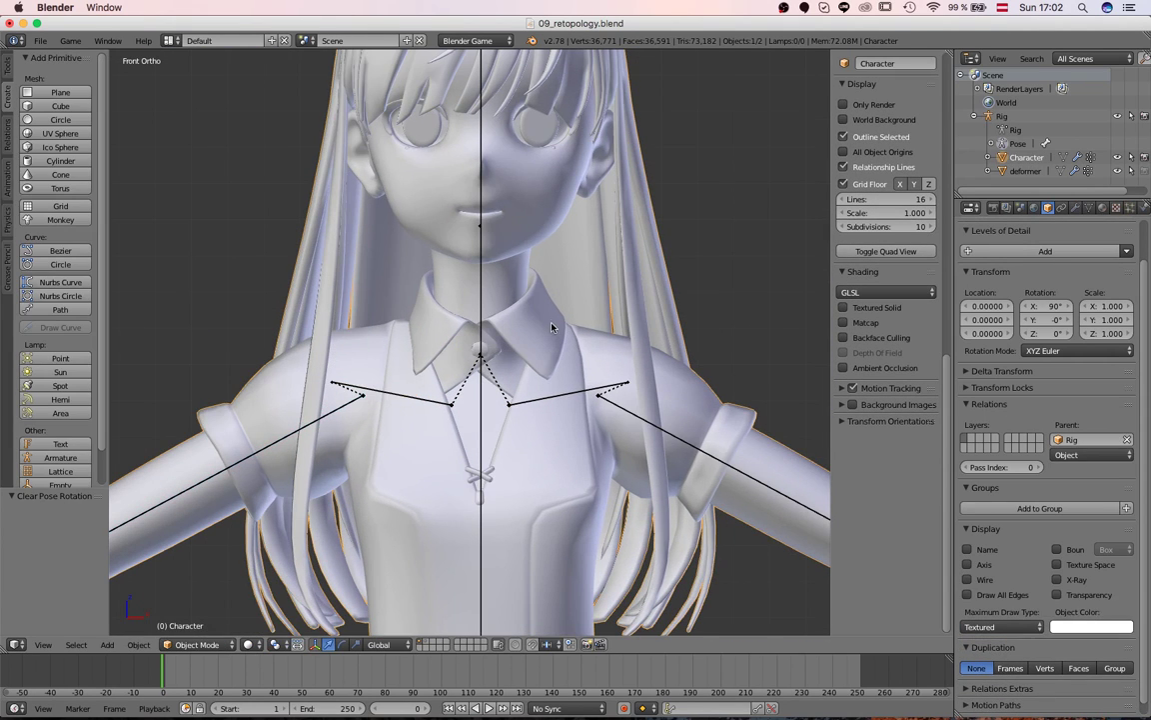
{"action": "key", "text": "Tab"}
{"action": "key", "text": "Tab"}
{"action": "scroll", "coordinate": [551, 330], "scroll_direction": "up", "scroll_amount": 2}
{"action": "key", "text": "Tab"}
{"action": "scroll", "coordinate": [586, 357], "scroll_direction": "up", "scroll_amount": 4}
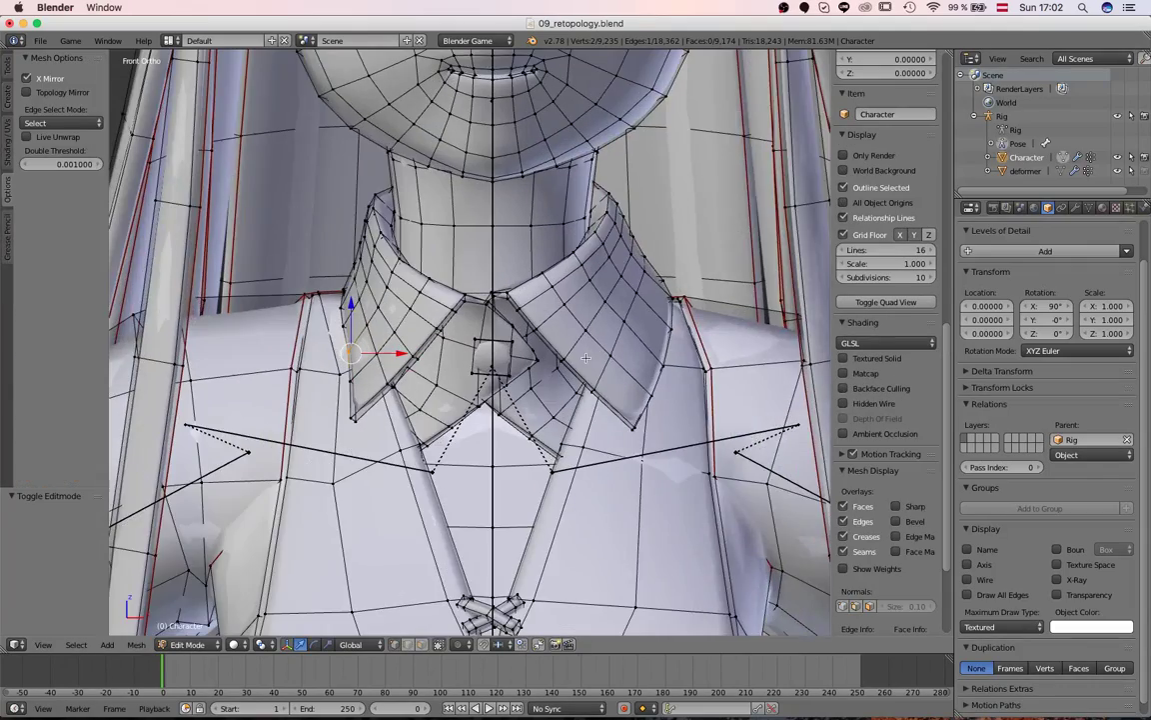
{"action": "scroll", "coordinate": [585, 357], "scroll_direction": "up", "scroll_amount": 2}
Step: Select two neighbouring vertex pairs on the left collar's outer edge and move them inward by about 0.009 in front view
{"action": "middle_click_drag", "start_coordinate": [754, 376], "coordinate": [572, 364], "text": "shift"}
{"action": "key", "text": "z"}
{"action": "right_click", "coordinate": [578, 311]}
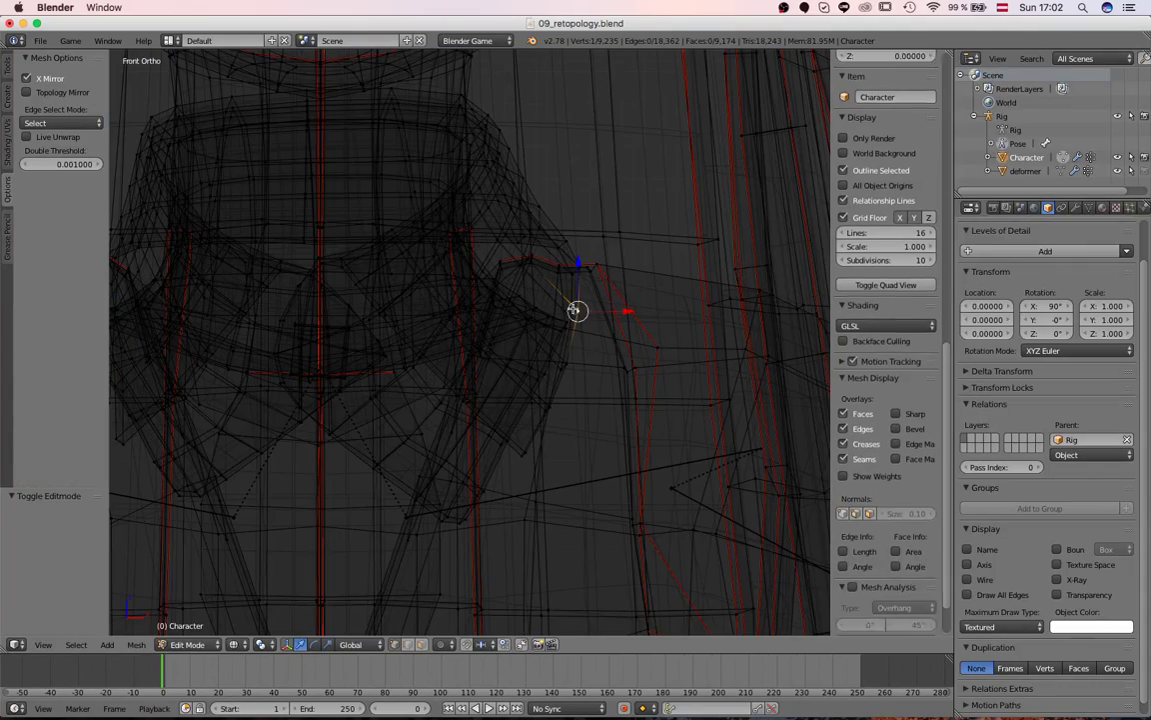
{"action": "right_click", "coordinate": [571, 318], "text": "shift"}
{"action": "right_click", "coordinate": [562, 369], "text": "shift"}
{"action": "key", "text": "z"}
{"action": "key", "text": "g"}
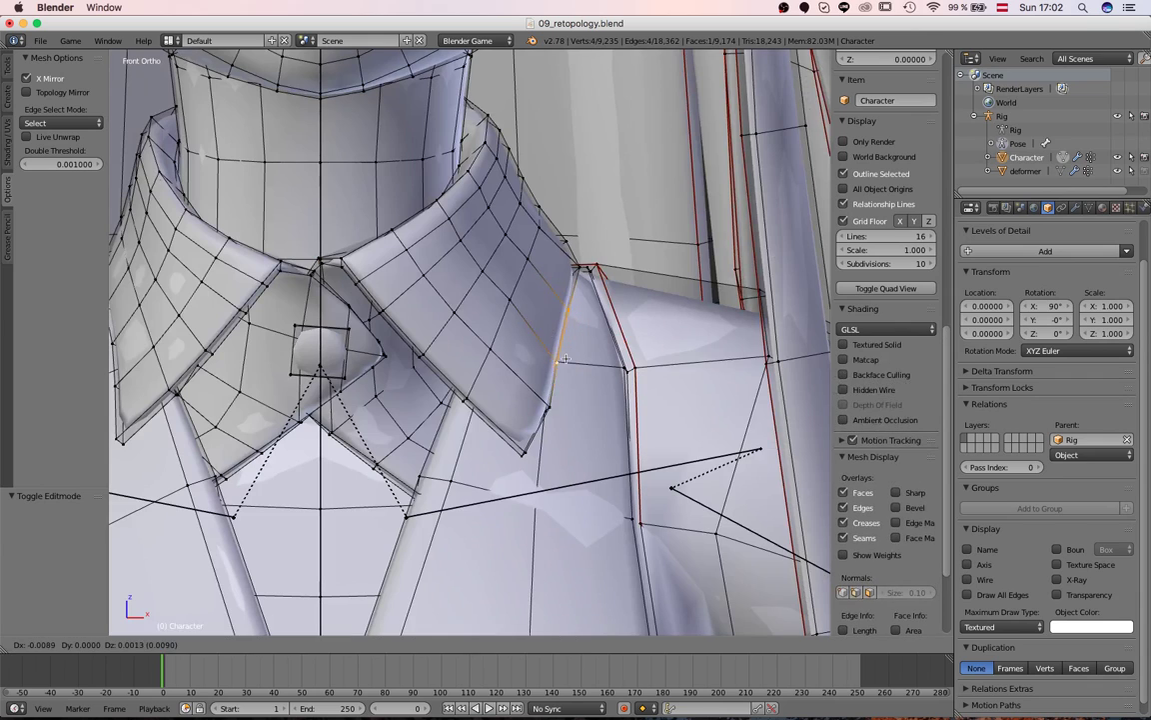
{"action": "left_click", "coordinate": [560, 358]}
Step: Select the vertex pair at the left collar's back corner near the shoulder seam and move it by -0.014 along X
{"action": "right_click", "coordinate": [590, 265]}
{"action": "key", "text": "a"}
{"action": "right_click", "coordinate": [573, 272]}
{"action": "key", "text": "z"}
{"action": "key", "text": "z"}
{"action": "key", "text": "g"}
{"action": "key", "text": "z"}
Step: Move the vertex pair above the left collar's tip inward by about 0.013, apply Smooth Vertex, and return to Object Mode
{"action": "right_click", "coordinate": [548, 406]}
{"action": "key", "text": "z"}
{"action": "key", "text": "g"}
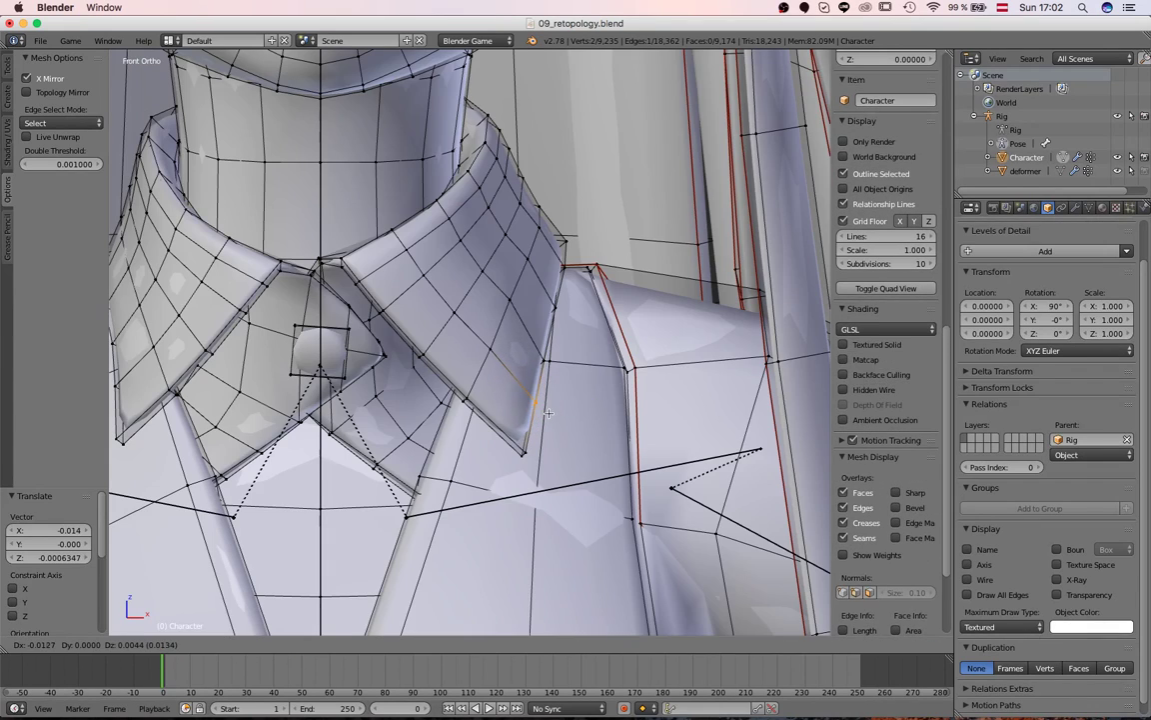
{"action": "left_click", "coordinate": [523, 310]}
{"action": "scroll", "coordinate": [507, 334], "scroll_direction": "down", "scroll_amount": 6}
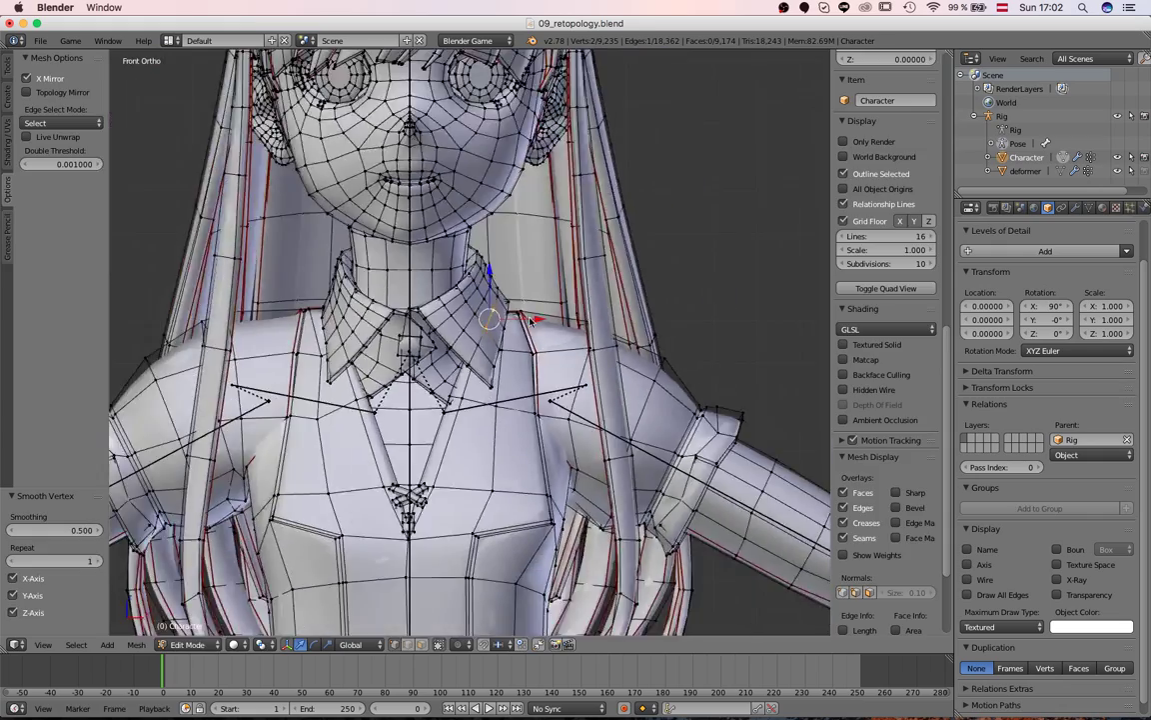
{"action": "key", "text": "Tab"}
{"action": "middle_click_drag", "start_coordinate": [507, 330], "coordinate": [465, 359]}
{"action": "scroll", "coordinate": [465, 359], "scroll_direction": "up", "scroll_amount": 1}
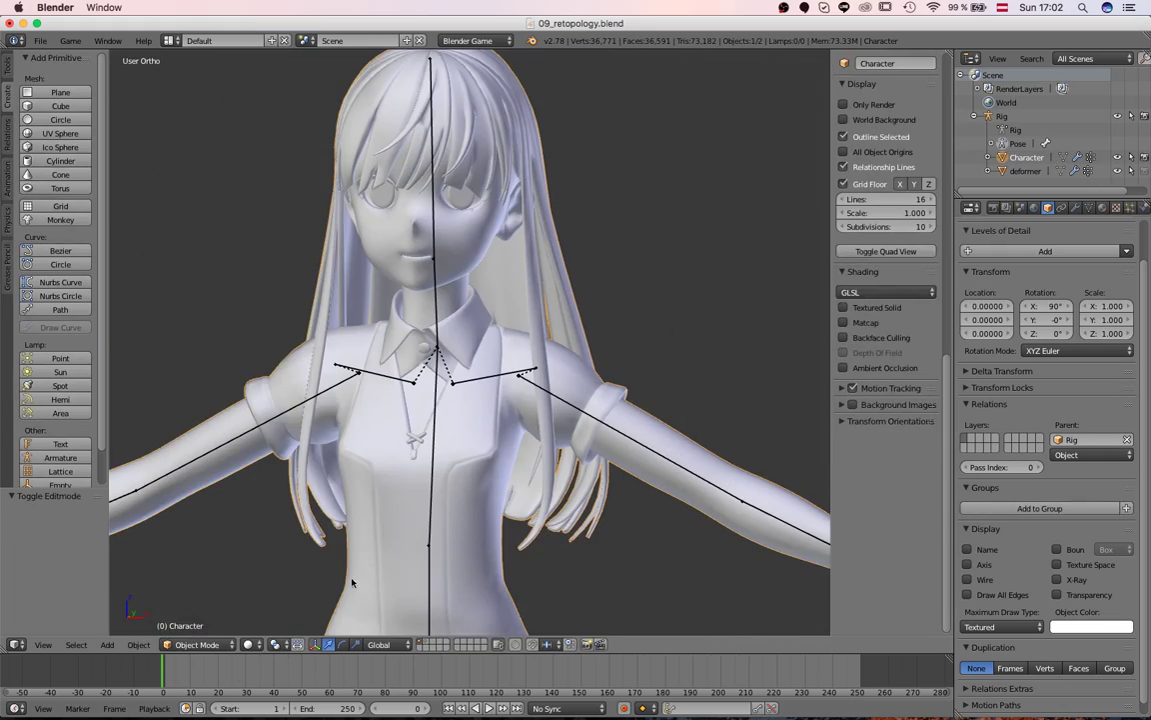
Step: Show layer 2 as well, put the deformer cage into Weight Paint mode, and display the DEF_shoulder_L weights
{"action": "key", "text": "shift+2"}
{"action": "right_click", "coordinate": [500, 314]}
{"action": "left_click", "coordinate": [198, 643]}
{"action": "left_click", "coordinate": [207, 568]}
{"action": "right_click", "coordinate": [469, 393]}
{"action": "middle_click_drag", "start_coordinate": [469, 393], "coordinate": [526, 360]}
{"action": "left_click", "coordinate": [8, 72]}
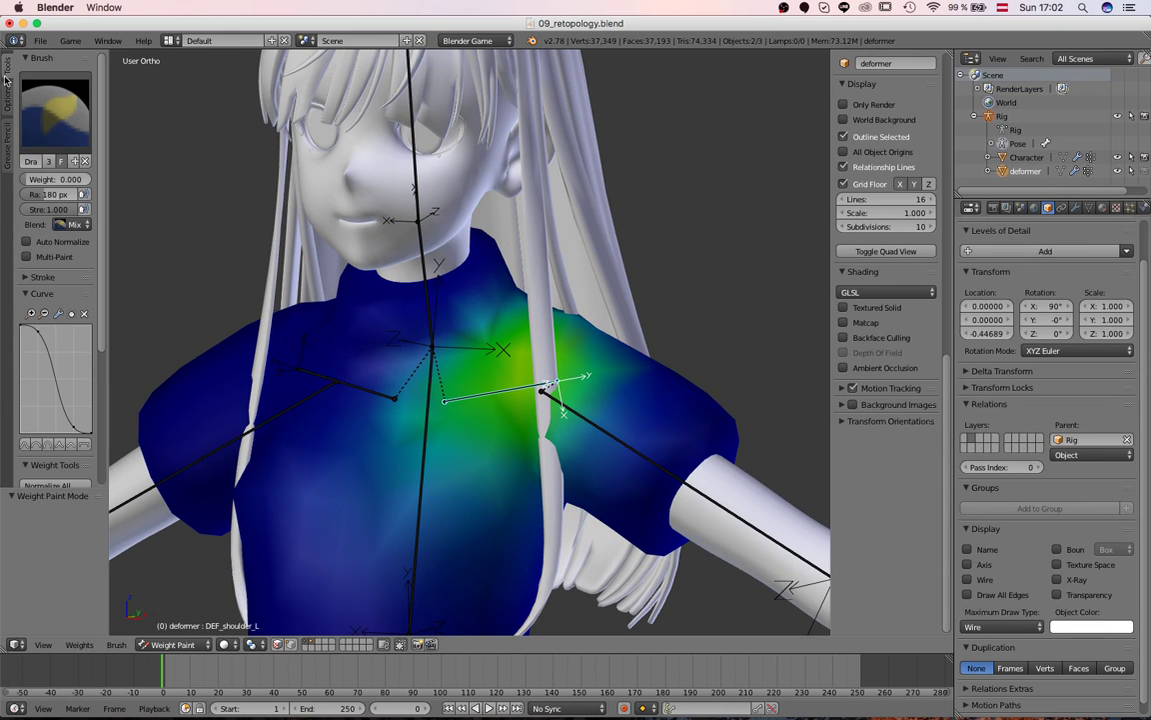
Step: Set the weight brush radius to 215 px, try a rotation of DEF_shoulder_L, and return the deformer to Object Mode
{"action": "mouse_move", "coordinate": [542, 254]}
{"action": "middle_mouse_down"}
{"action": "mouse_move", "coordinate": [458, 282]}
{"action": "mouse_move", "coordinate": [419, 273]}
{"action": "middle_mouse_up"}
{"action": "key", "text": "f"}
{"action": "left_click", "coordinate": [516, 262]}
{"action": "scroll", "coordinate": [499, 334], "scroll_direction": "down", "scroll_amount": 2}
{"action": "scroll", "coordinate": [499, 334], "scroll_direction": "up", "scroll_amount": 1}
{"action": "middle_click_drag", "start_coordinate": [514, 398], "coordinate": [527, 404]}
{"action": "key", "text": "r"}
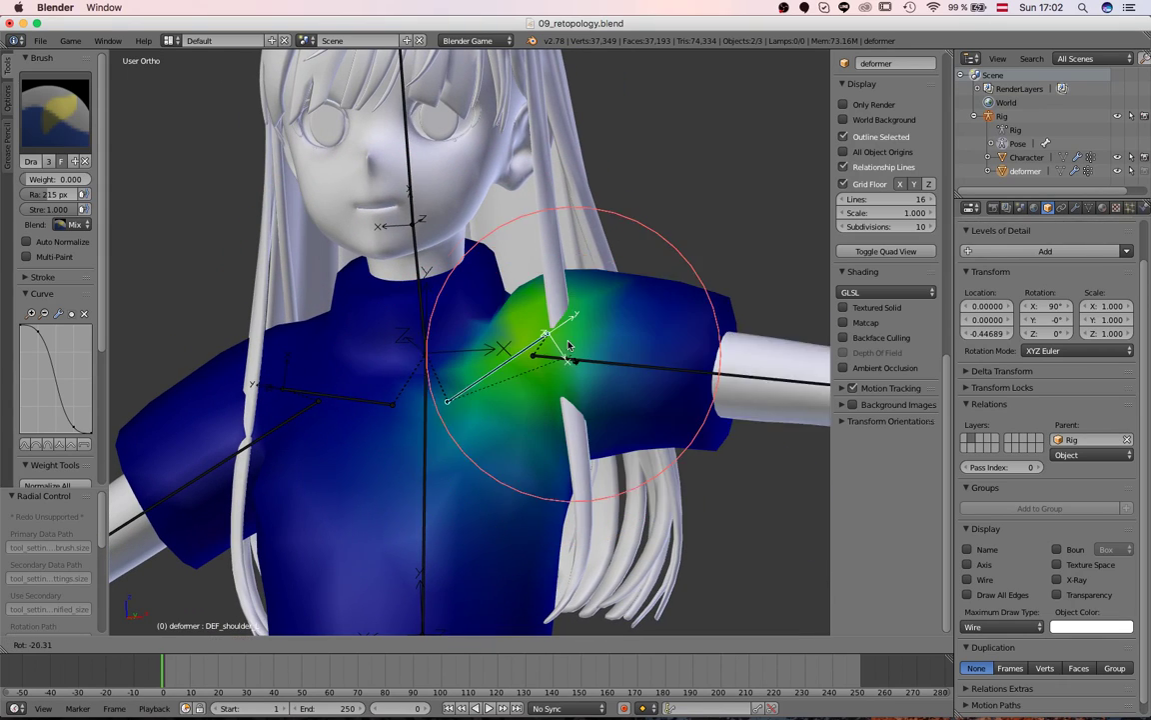
{"action": "right_click", "coordinate": [560, 329]}
{"action": "left_click", "coordinate": [178, 645]}
{"action": "left_click", "coordinate": [177, 627]}
Step: Rotate DEF_shoulder_L by about -32.5° in front view and try a rotation of DEF_upperarm_L
{"action": "key", "text": "KP_1"}
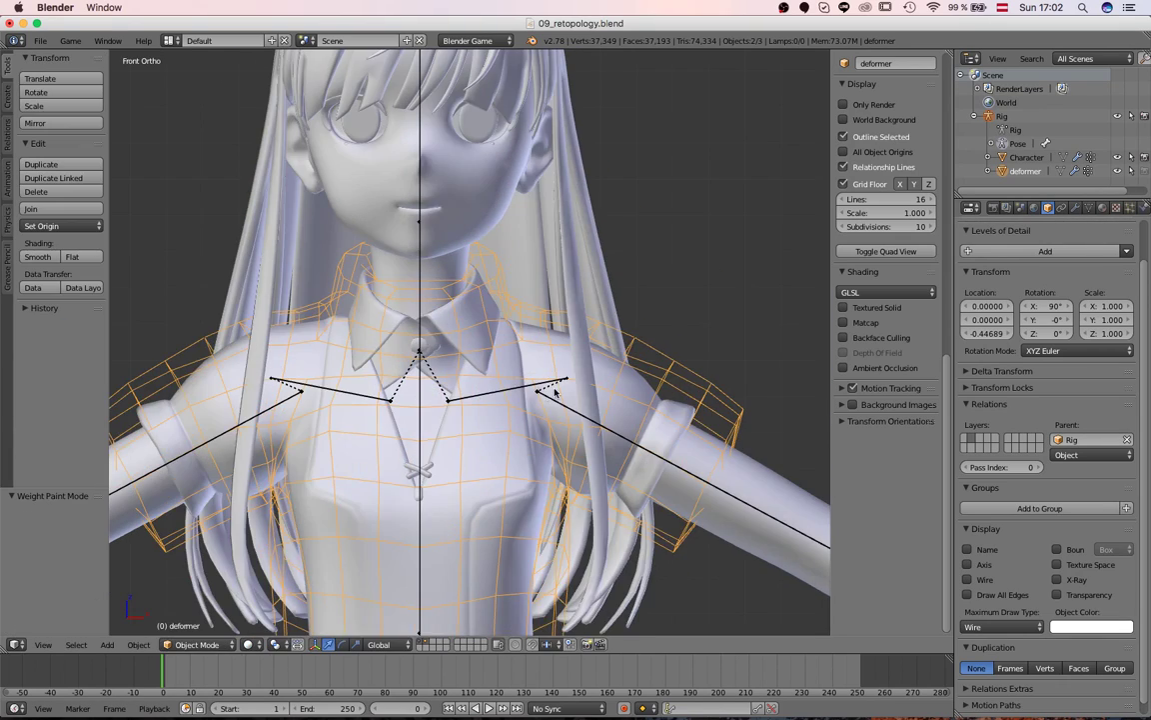
{"action": "key", "text": "r"}
{"action": "right_click", "coordinate": [571, 375]}
{"action": "right_click", "coordinate": [530, 390]}
{"action": "key", "text": "r"}
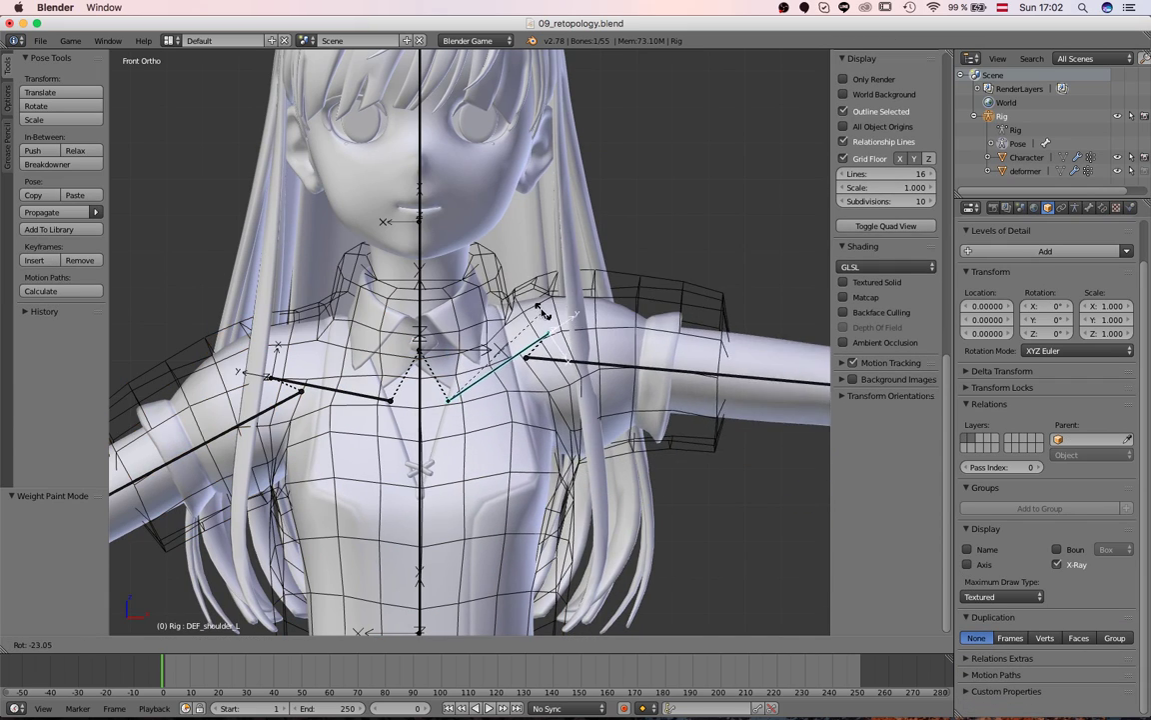
{"action": "left_click", "coordinate": [453, 285]}
{"action": "right_click", "coordinate": [590, 341]}
{"action": "key", "text": "r"}
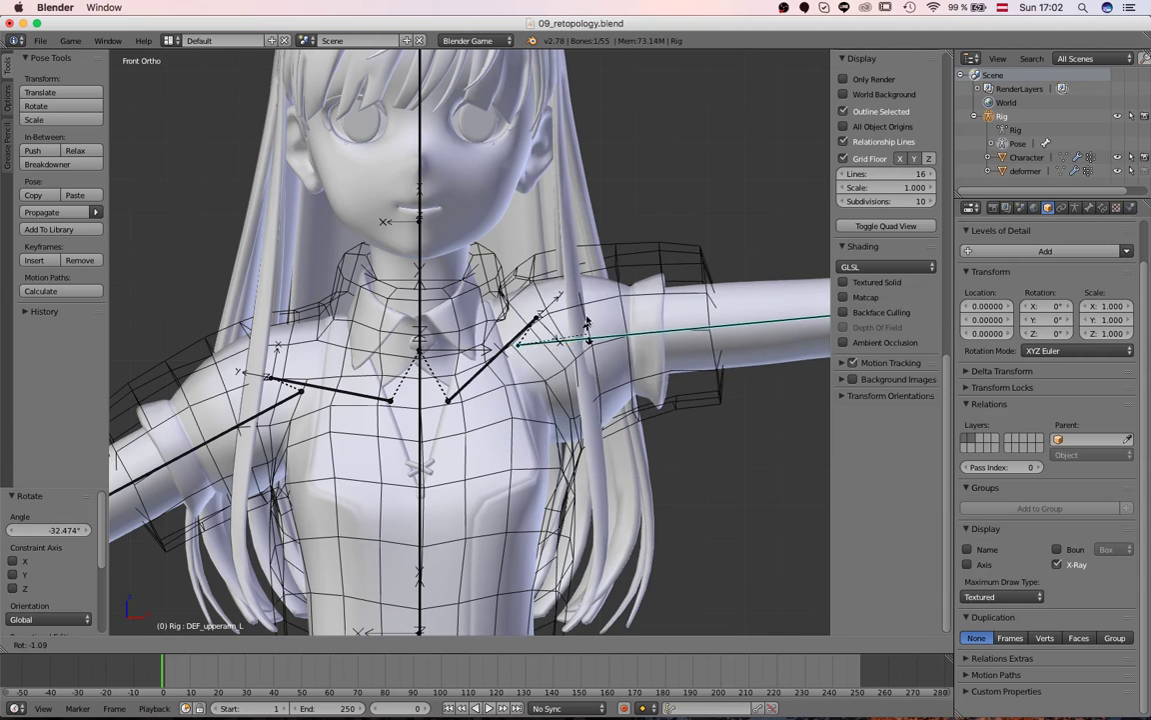
{"action": "right_click", "coordinate": [582, 334]}
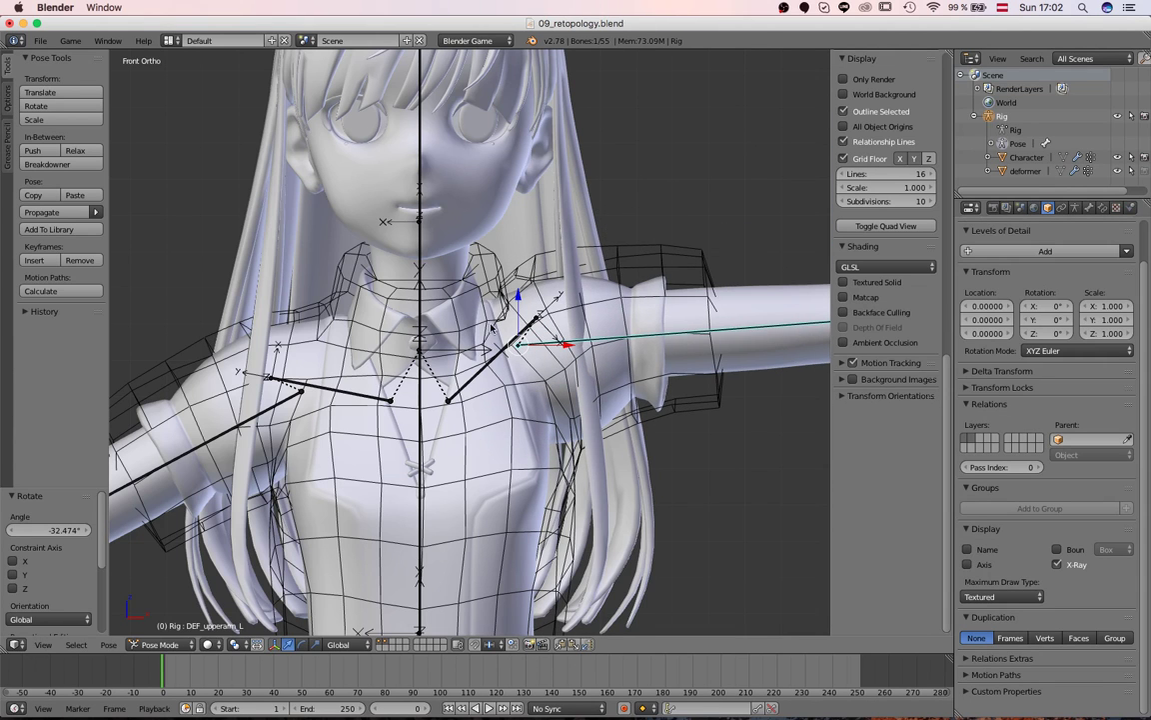
Step: Tilt DEF_neck by about -19° and DEF_head by about -22° to test the collar deformation
{"action": "right_click", "coordinate": [419, 280]}
{"action": "key", "text": "r"}
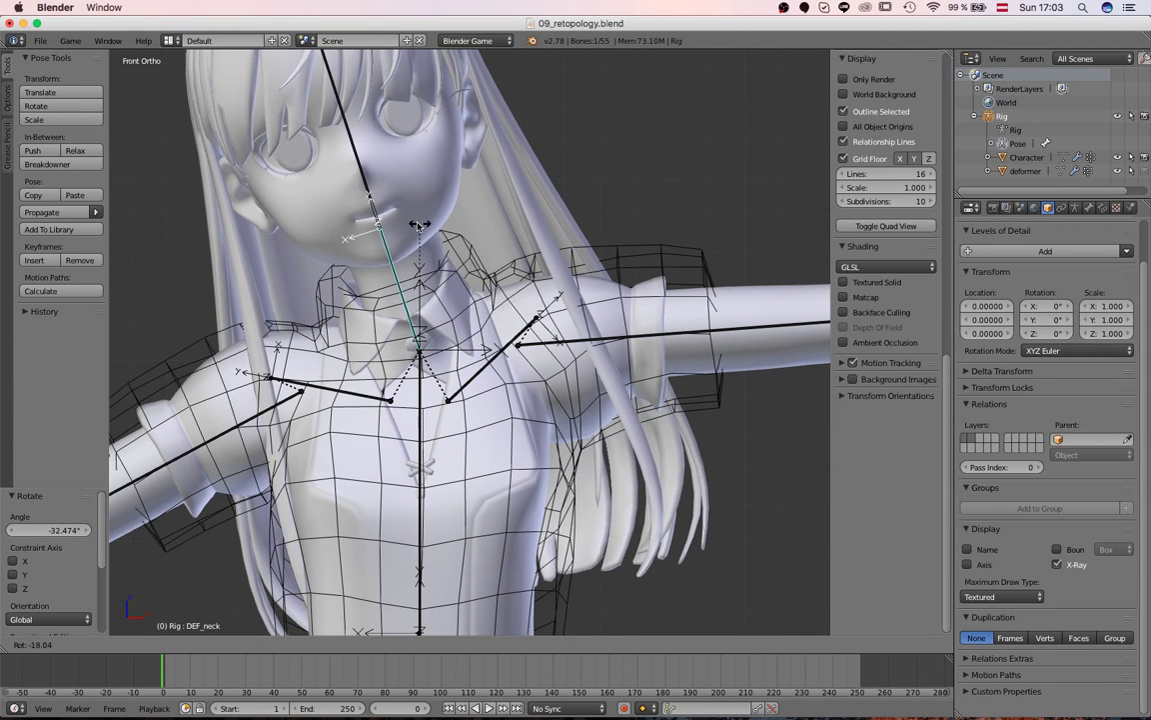
{"action": "left_click", "coordinate": [417, 224]}
{"action": "key", "text": "r"}
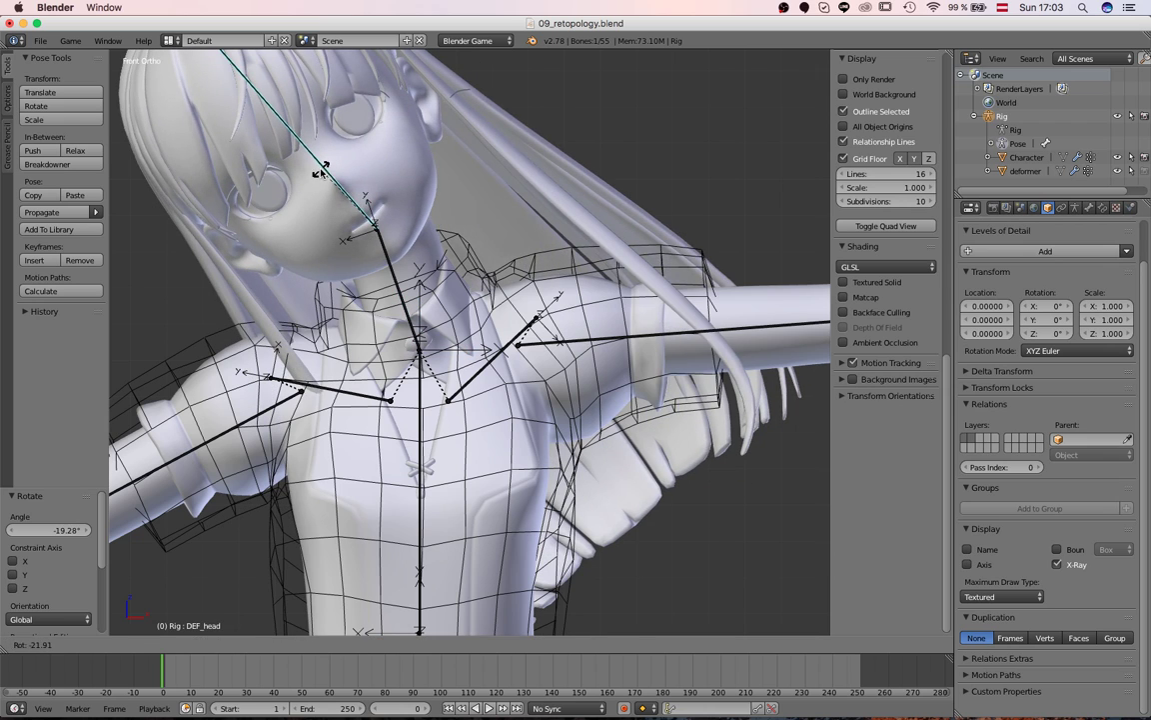
Step: Clear the rotation of DEF_shoulder_L and DEF_upperarm_L, and show only layer 1 in Object Mode
{"action": "key", "text": "alt+r"}
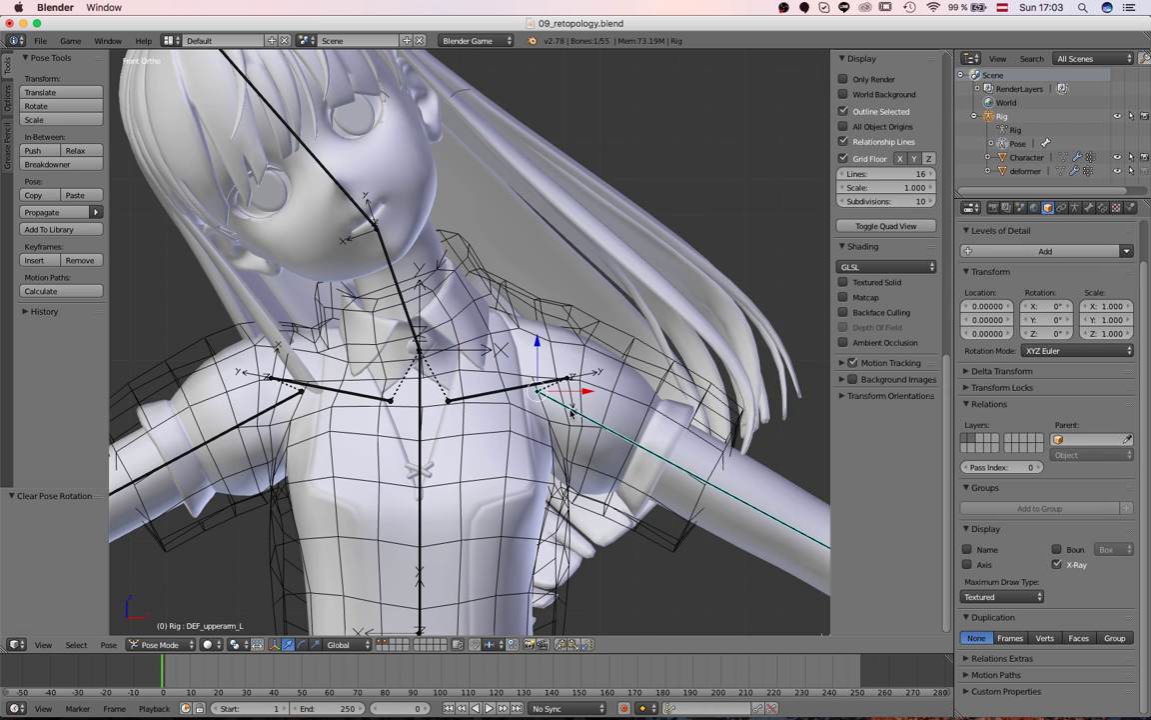
{"action": "scroll", "coordinate": [571, 413], "scroll_direction": "down", "scroll_amount": 6}
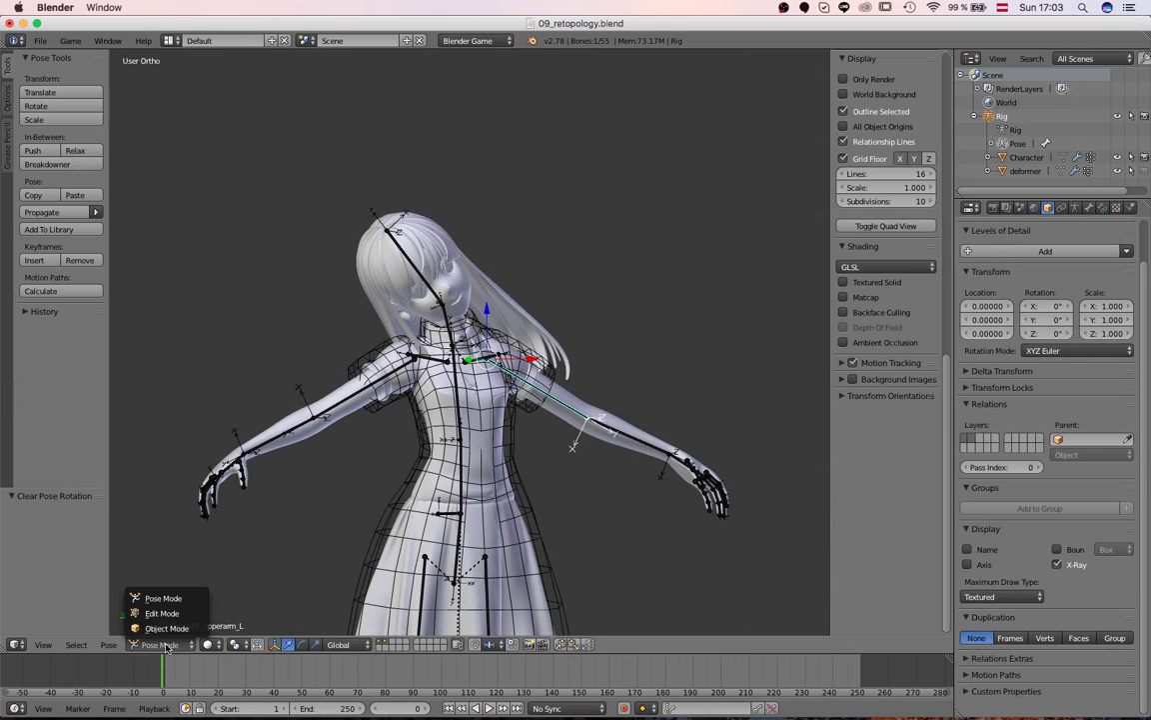
{"action": "left_click", "coordinate": [166, 627]}
{"action": "key", "text": "1"}
{"action": "scroll", "coordinate": [414, 316], "scroll_direction": "up", "scroll_amount": 2}
{"action": "middle_click_drag", "start_coordinate": [414, 316], "coordinate": [499, 366]}
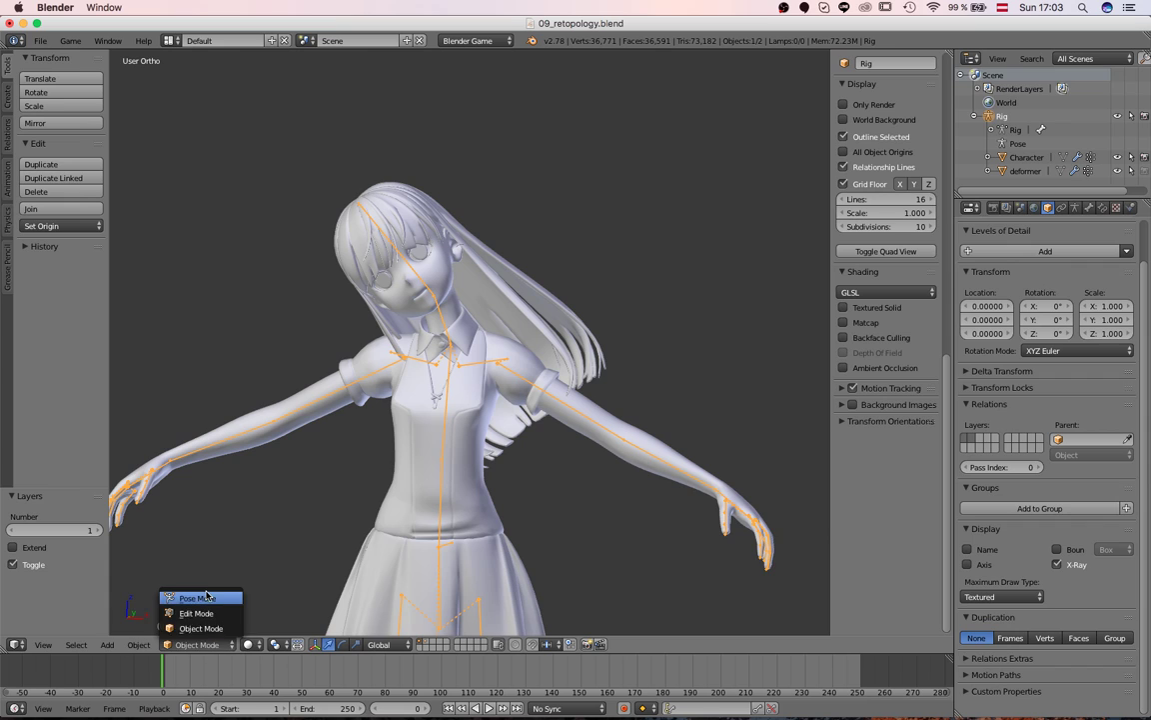
Step: Select all rig bones in Pose Mode and clear their rotation and location
{"action": "left_click", "coordinate": [205, 597]}
{"action": "key", "text": "a"}
{"action": "key", "text": "a"}
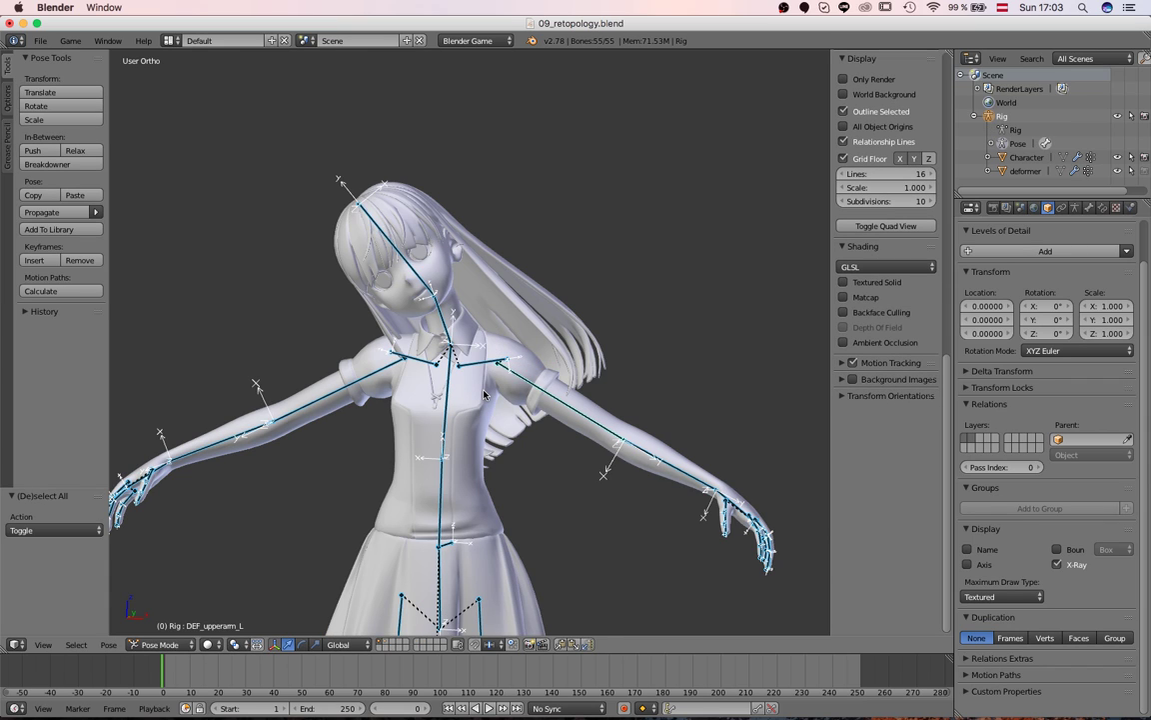
{"action": "key", "text": "alt+r"}
{"action": "key", "text": "alt+g"}
Step: Test a rotation of about 51° on DEF_chest and clear the rotation of all bones
{"action": "right_click", "coordinate": [440, 402]}
{"action": "right_click", "coordinate": [447, 404]}
{"action": "key", "text": "r"}
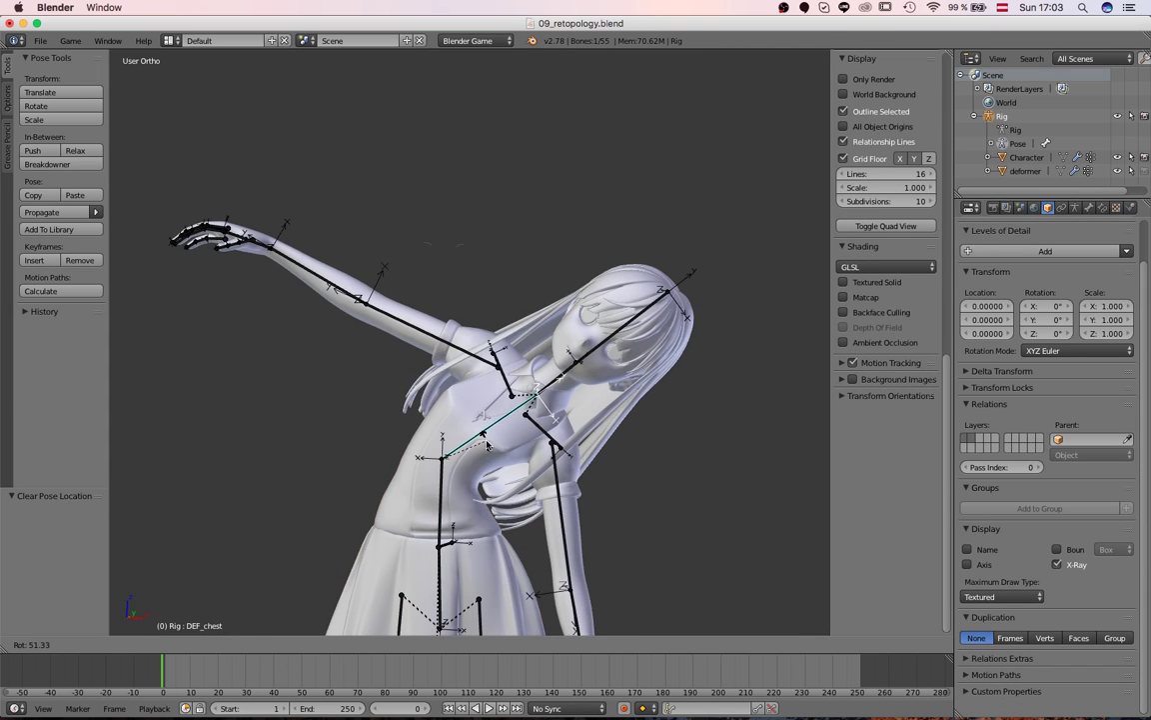
{"action": "left_click", "coordinate": [487, 440]}
{"action": "middle_click_drag", "start_coordinate": [470, 510], "coordinate": [501, 281], "text": "shift"}
{"action": "scroll", "coordinate": [501, 283], "scroll_direction": "down", "scroll_amount": 2}
{"action": "middle_click_drag", "start_coordinate": [505, 357], "coordinate": [531, 383]}
{"action": "key", "text": "a"}
{"action": "key", "text": "a"}
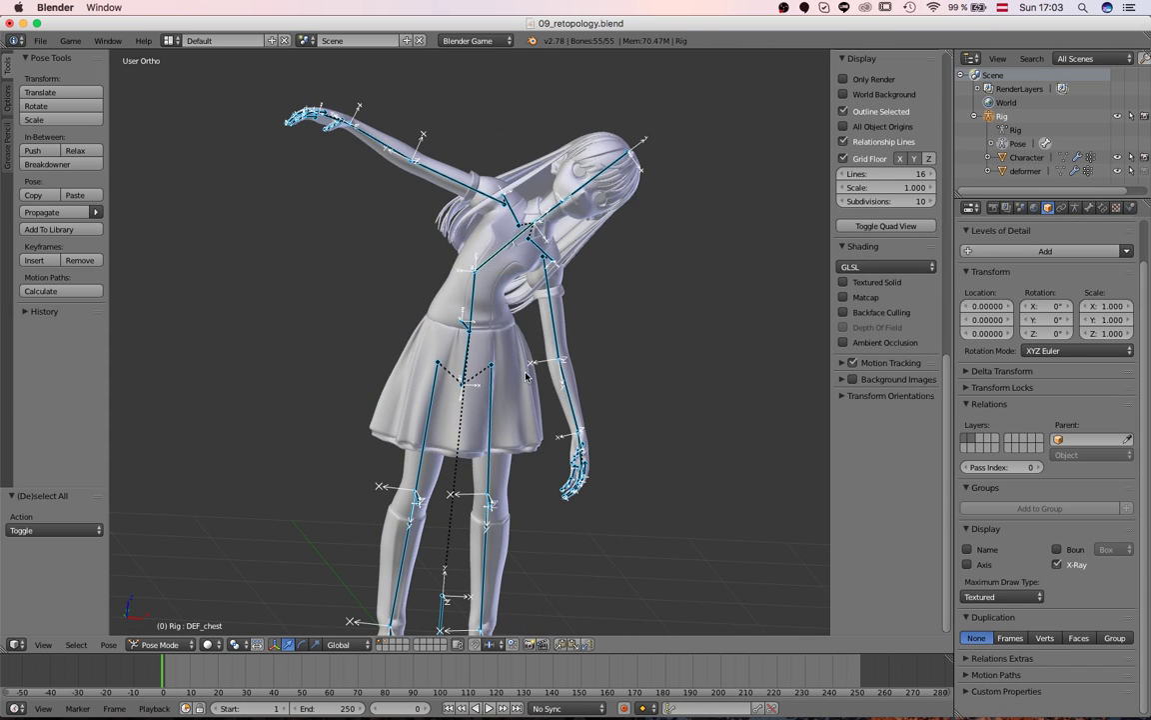
{"action": "key", "text": "alt+r"}
Step: Try moving the body with the C_control bone
{"action": "key", "text": "a"}
{"action": "right_click", "coordinate": [462, 318]}
{"action": "key", "text": "g"}
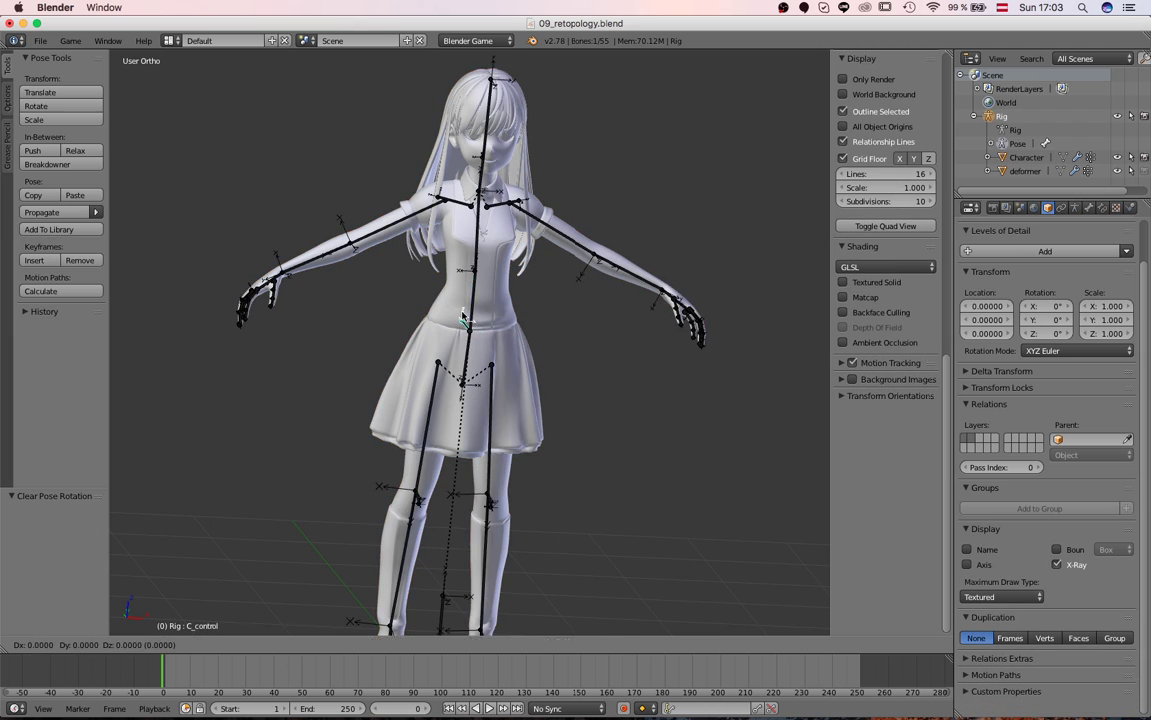
{"action": "scroll", "coordinate": [470, 320], "scroll_direction": "down", "scroll_amount": 5}
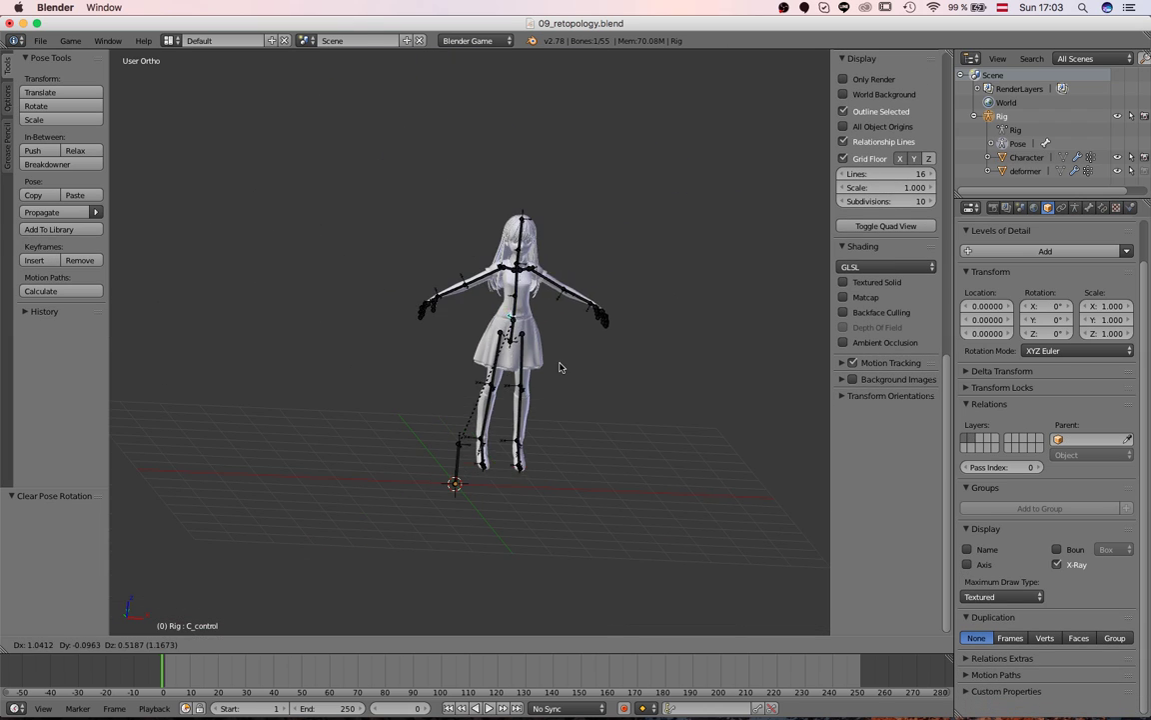
{"action": "right_click", "coordinate": [482, 439]}
Step: Open the scene settings and switch the render engine to Blender Render
{"action": "left_click", "coordinate": [1020, 207]}
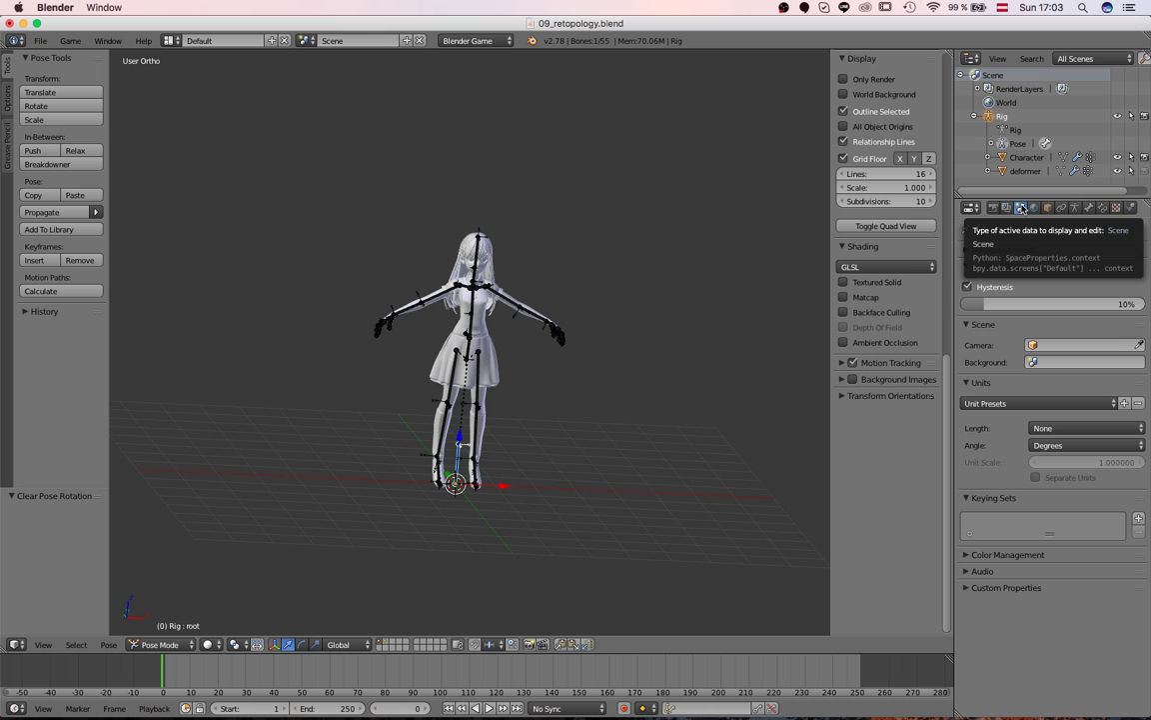
{"action": "left_click", "coordinate": [477, 41]}
{"action": "left_click", "coordinate": [475, 58]}
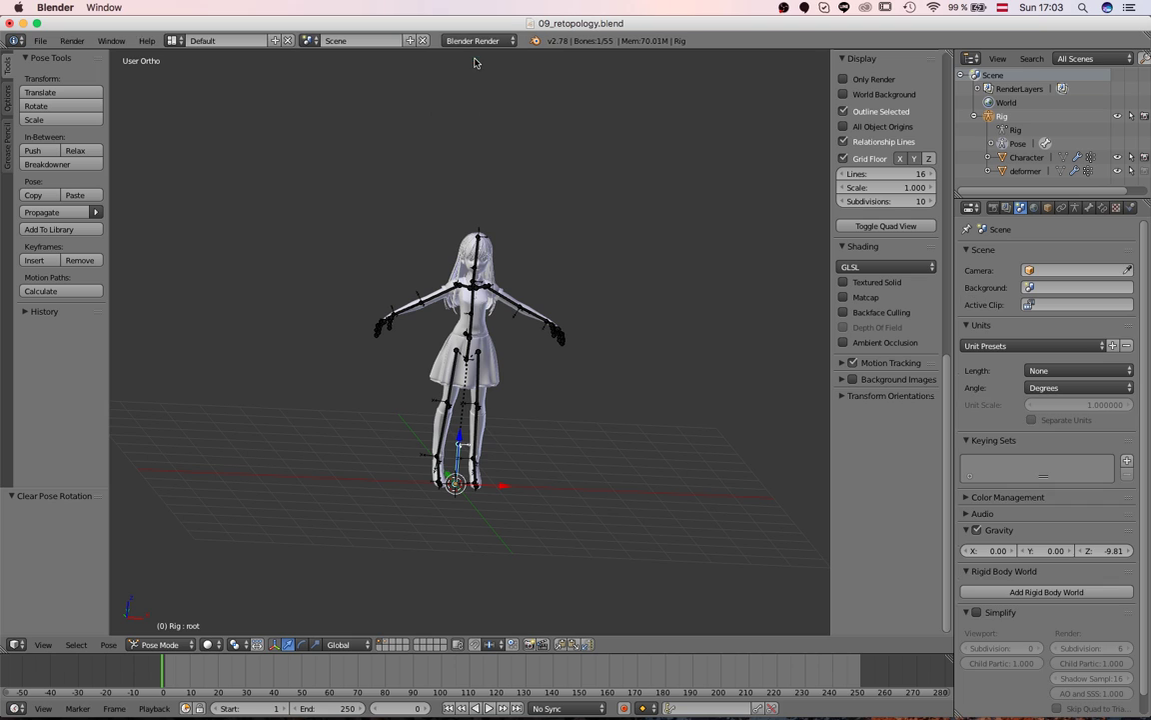
{"action": "left_click", "coordinate": [477, 41]}
{"action": "scroll", "coordinate": [1064, 603], "scroll_direction": "down", "scroll_amount": 1}
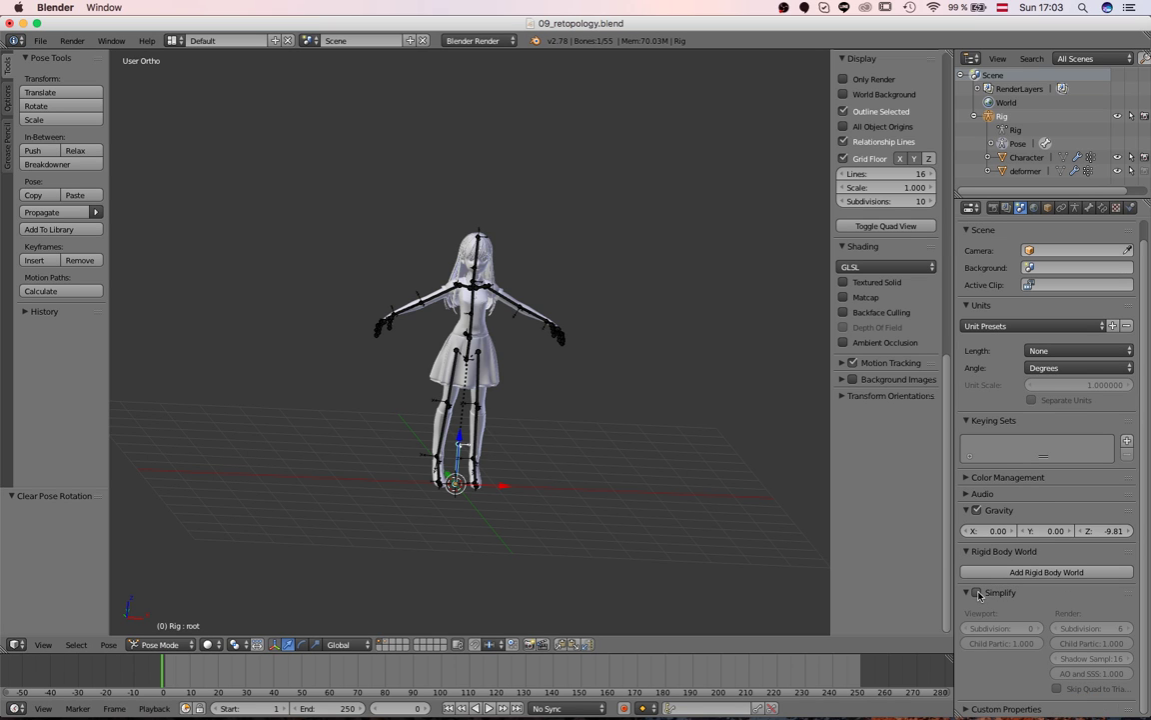
Step: Enable Simplify with viewport subdivision 0, inspect the low-resolution character, and disable Simplify again
{"action": "left_click", "coordinate": [977, 593]}
{"action": "scroll", "coordinate": [566, 398], "scroll_direction": "up", "scroll_amount": 6}
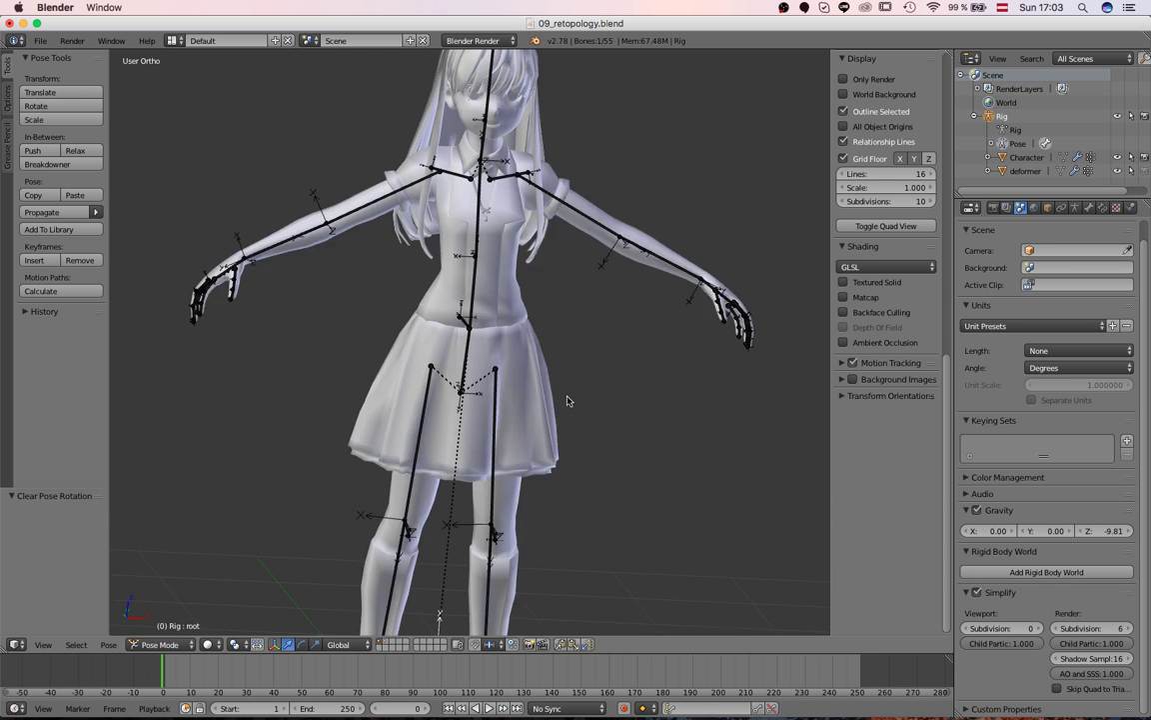
{"action": "middle_click_drag", "start_coordinate": [566, 398], "coordinate": [463, 383]}
{"action": "scroll", "coordinate": [463, 383], "scroll_direction": "down", "scroll_amount": 2}
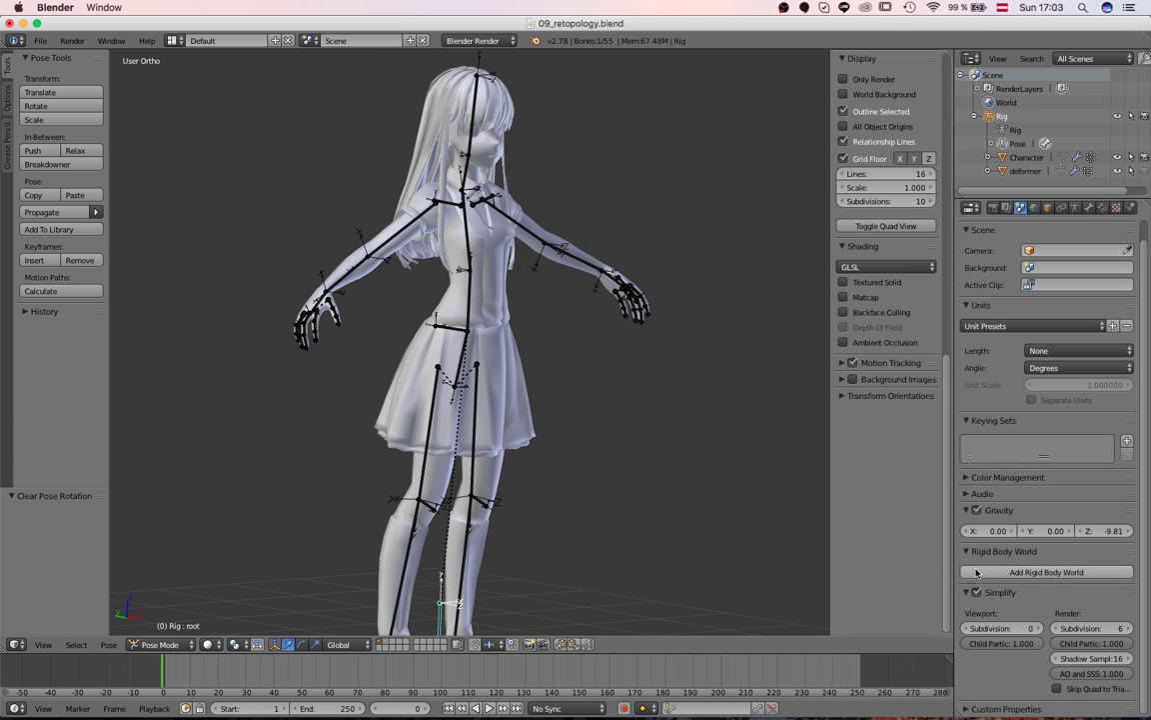
{"action": "left_click", "coordinate": [977, 594]}
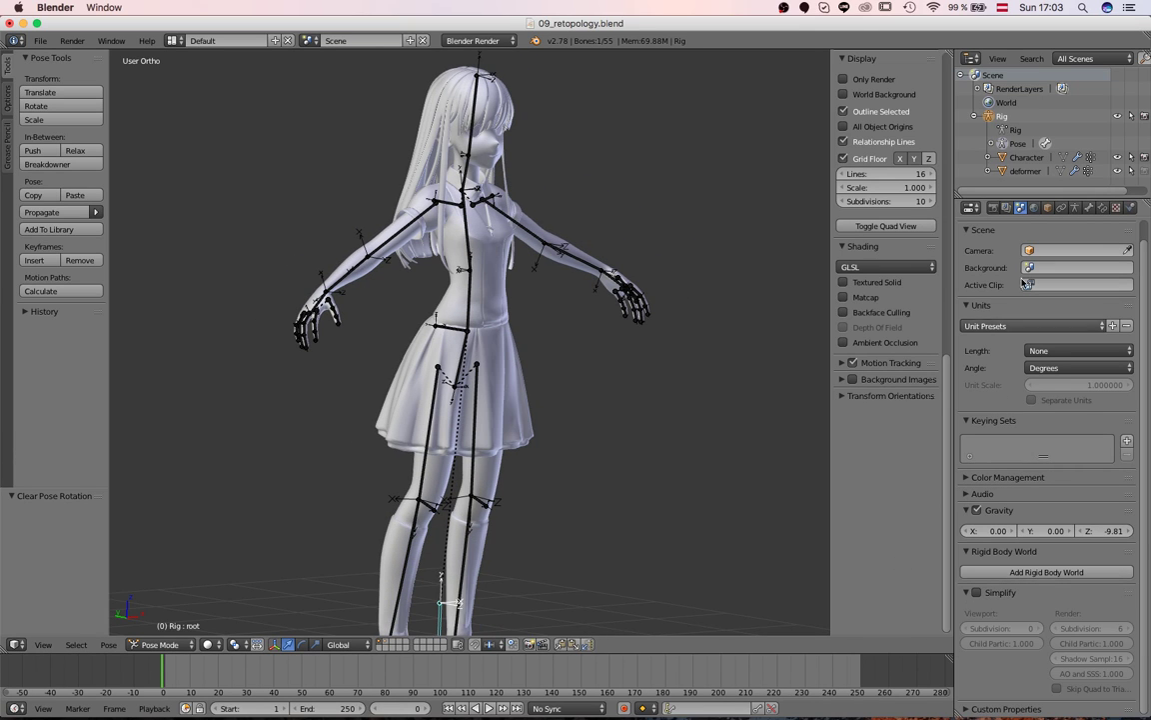
Step: Select the Character mesh and turn off its Subsurf modifier's display in the viewport
{"action": "left_click", "coordinate": [1088, 160]}
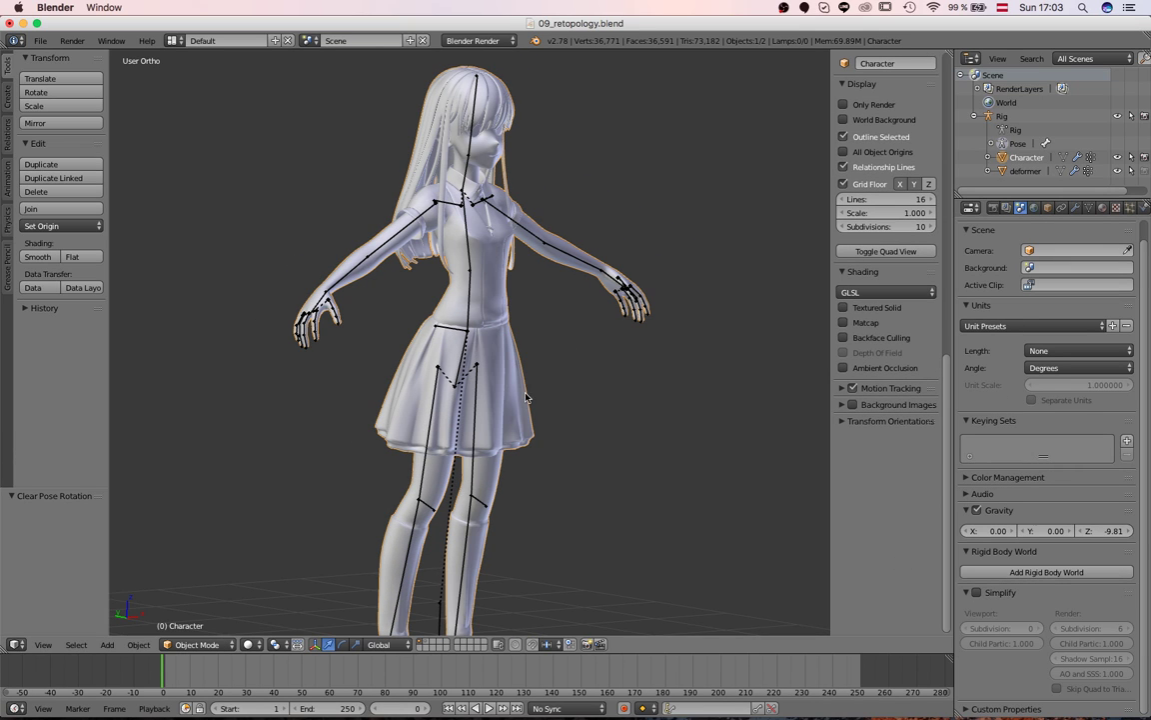
{"action": "left_click", "coordinate": [1076, 208]}
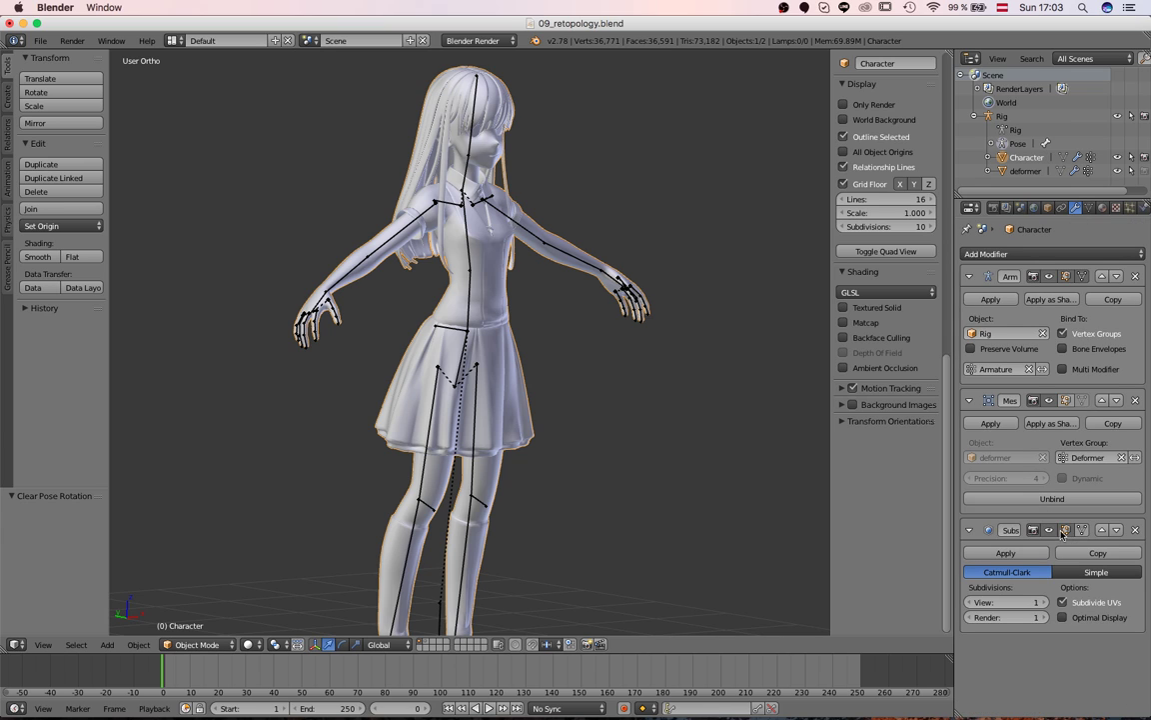
{"action": "left_click", "coordinate": [1049, 531]}
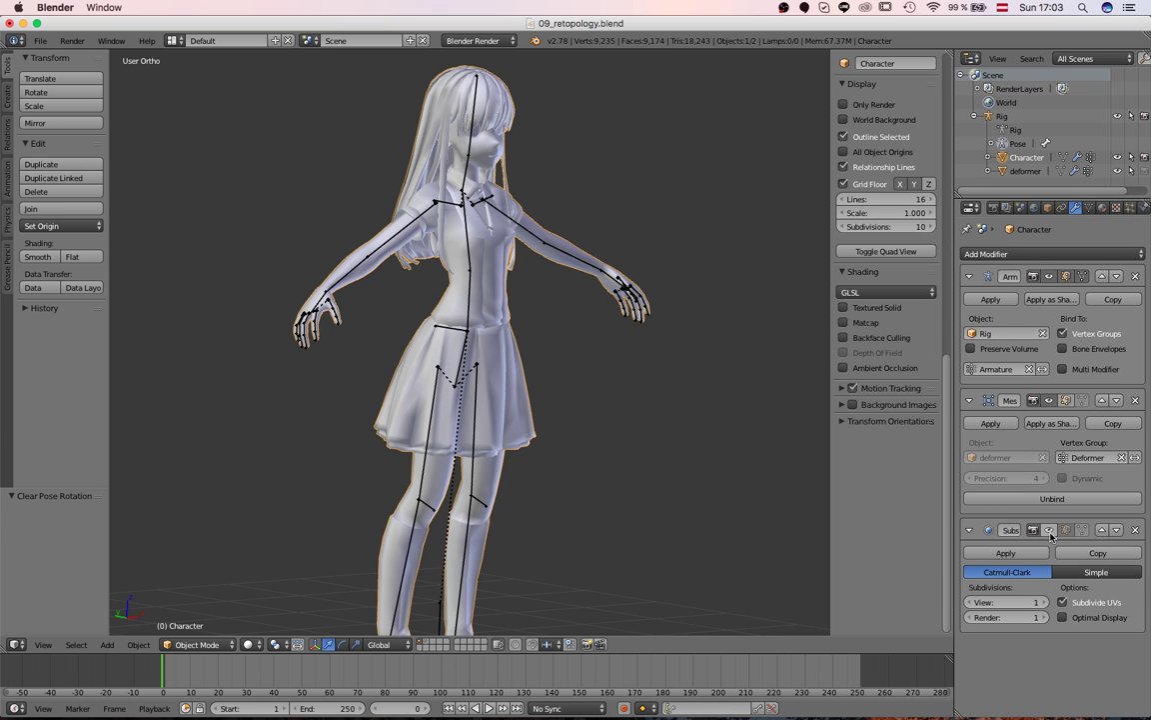
Step: Try moving C_control and rotating DEF_thigh_L to test the rig without subdivision
{"action": "right_click", "coordinate": [455, 329]}
{"action": "key", "text": "g"}
{"action": "right_click", "coordinate": [447, 258]}
{"action": "middle_click_drag", "start_coordinate": [494, 285], "coordinate": [478, 369]}
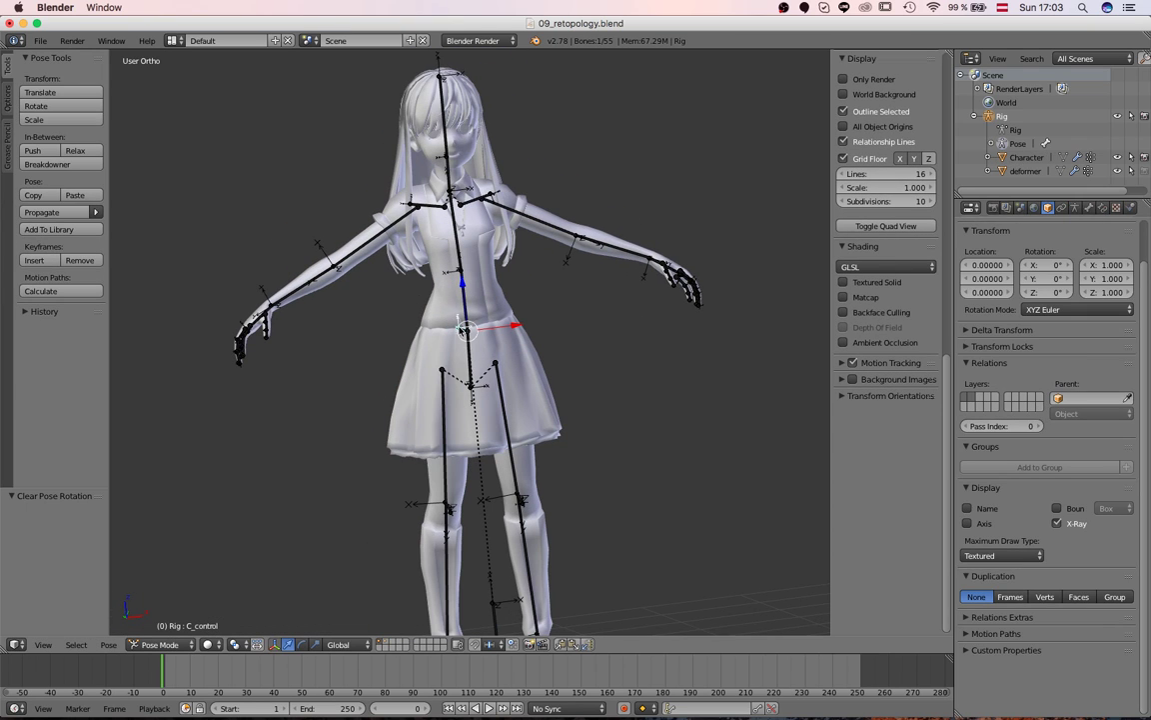
{"action": "right_click", "coordinate": [477, 370]}
{"action": "right_click", "coordinate": [475, 380]}
{"action": "key", "text": "r"}
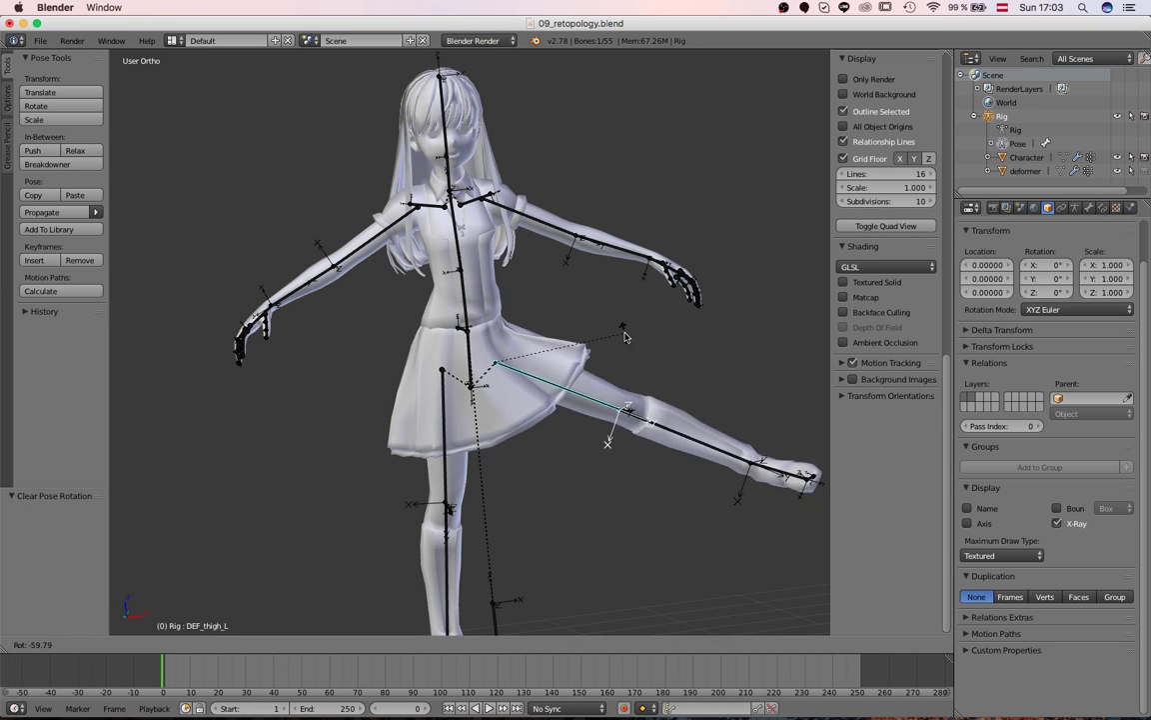
{"action": "key", "text": "Escape"}
Step: Try moving the whole character with the root bone at the origin
{"action": "right_click", "coordinate": [484, 554]}
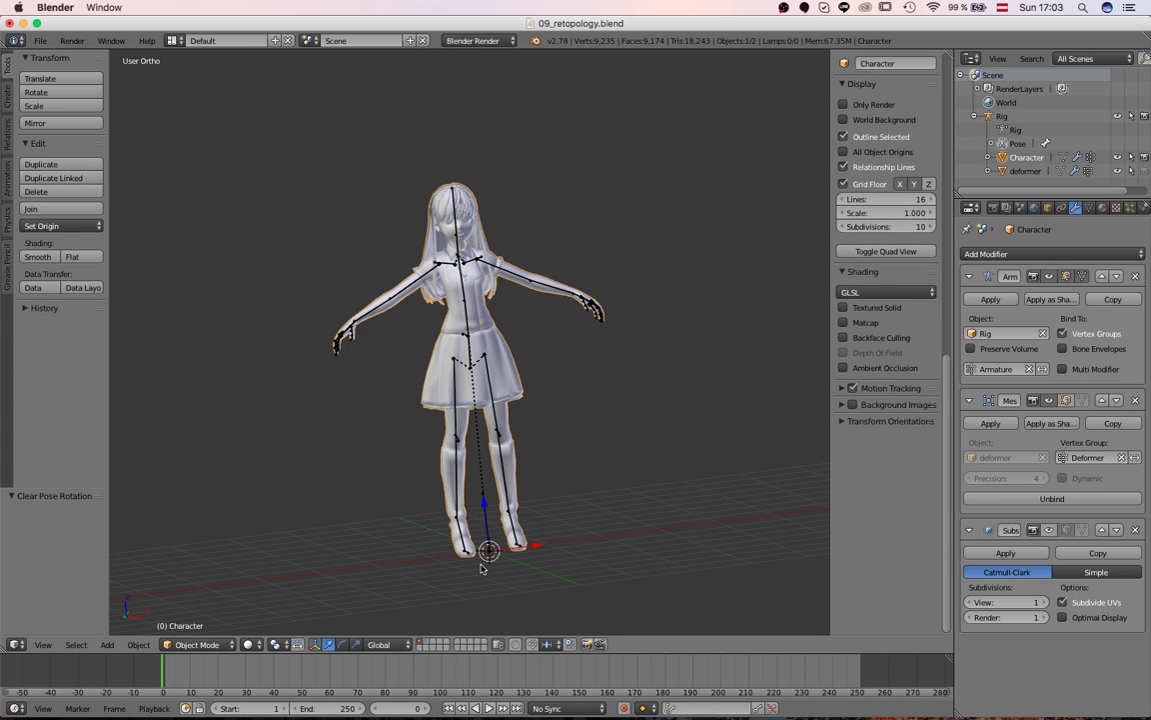
{"action": "right_click", "coordinate": [484, 556]}
{"action": "key", "text": "g"}
{"action": "right_click", "coordinate": [511, 404]}
{"action": "scroll", "coordinate": [530, 229], "scroll_direction": "up", "scroll_amount": 3}
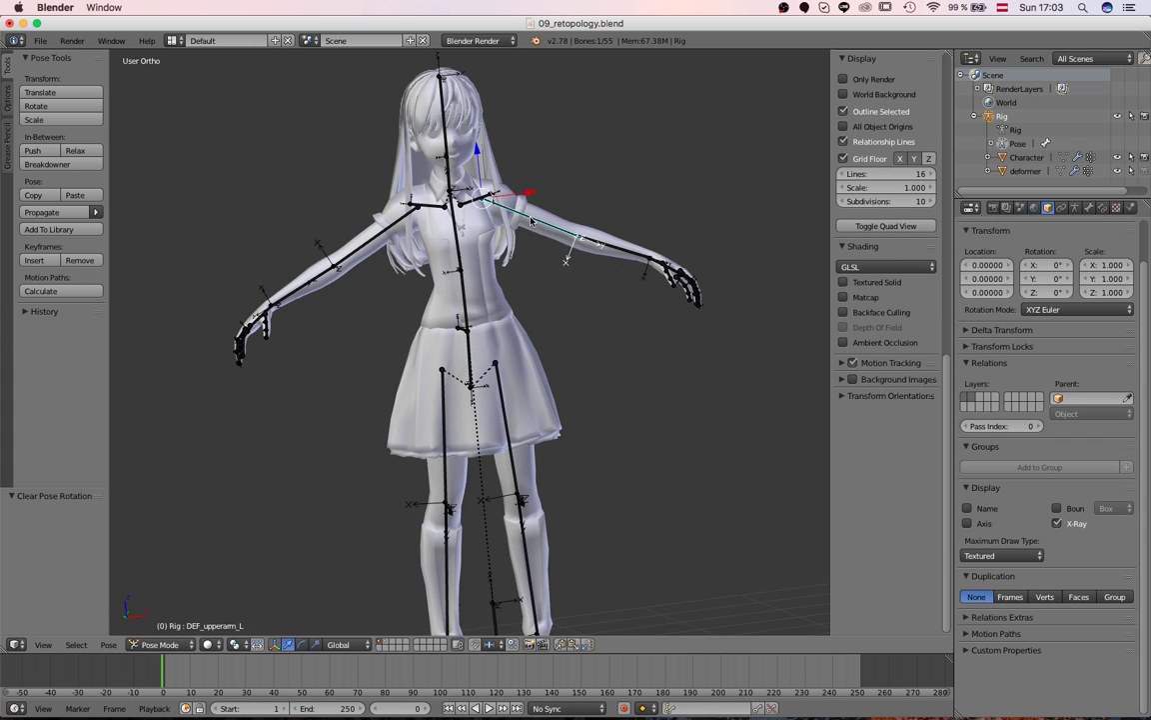
Step: Try rotating DEF_upperarm_L and DEF_upperarm_R to test the sleeves
{"action": "key", "text": "r"}
{"action": "right_click", "coordinate": [525, 212]}
{"action": "right_click", "coordinate": [384, 225]}
{"action": "right_click", "coordinate": [376, 228]}
{"action": "key", "text": "r"}
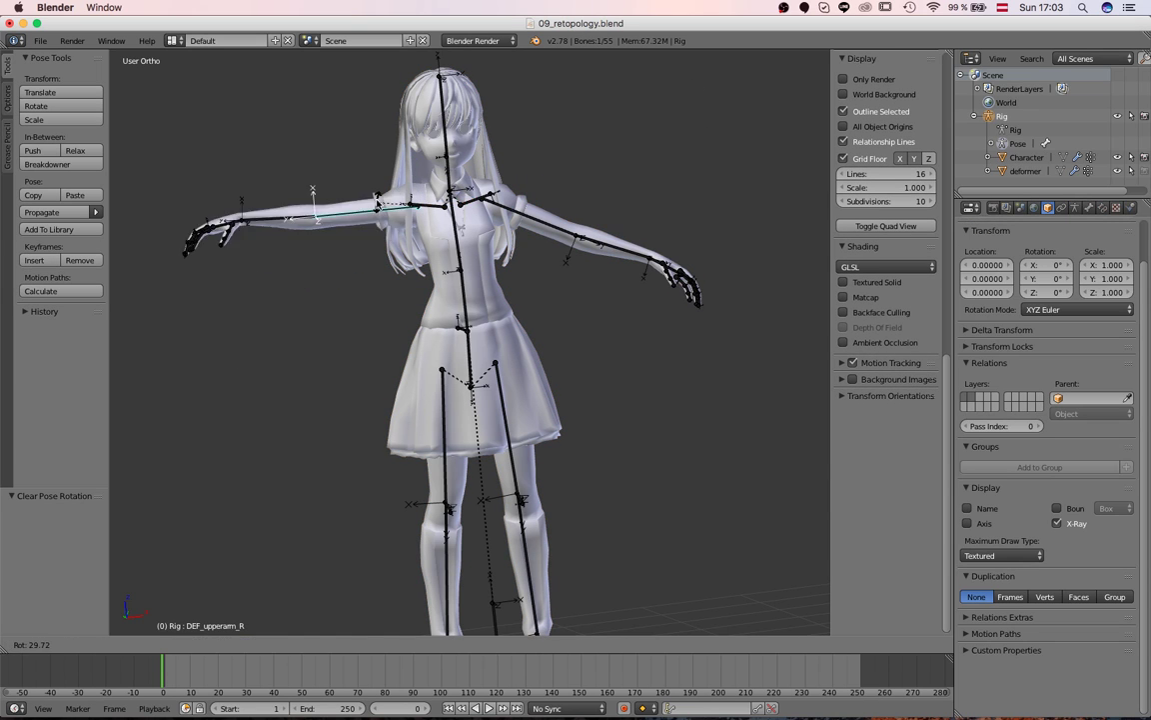
{"action": "right_click", "coordinate": [388, 192]}
Step: Try rotating DEF_neck, the chest bone and the spine bone below it to test the torso deformation
{"action": "right_click", "coordinate": [447, 146]}
{"action": "right_click", "coordinate": [448, 142]}
{"action": "key", "text": "r"}
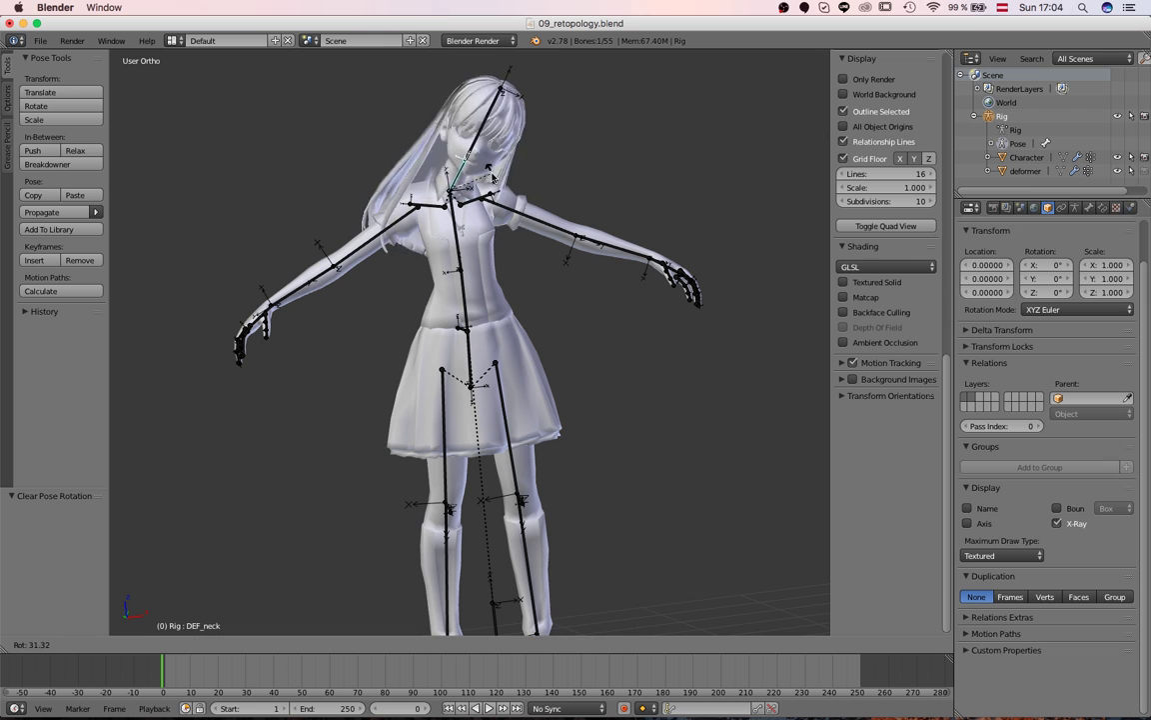
{"action": "right_click", "coordinate": [491, 172]}
{"action": "right_click", "coordinate": [457, 225]}
{"action": "key", "text": "r"}
{"action": "right_click", "coordinate": [496, 229]}
{"action": "right_click", "coordinate": [470, 298]}
{"action": "right_click", "coordinate": [466, 305]}
{"action": "key", "text": "r"}
{"action": "right_click", "coordinate": [478, 292]}
Step: Try rotating DEF_thigh_L and, in front view, DEF_thigh_R to test the skirt deformation
{"action": "middle_click_drag", "start_coordinate": [478, 292], "coordinate": [470, 265], "text": "shift"}
{"action": "right_click", "coordinate": [504, 404]}
{"action": "key", "text": "r"}
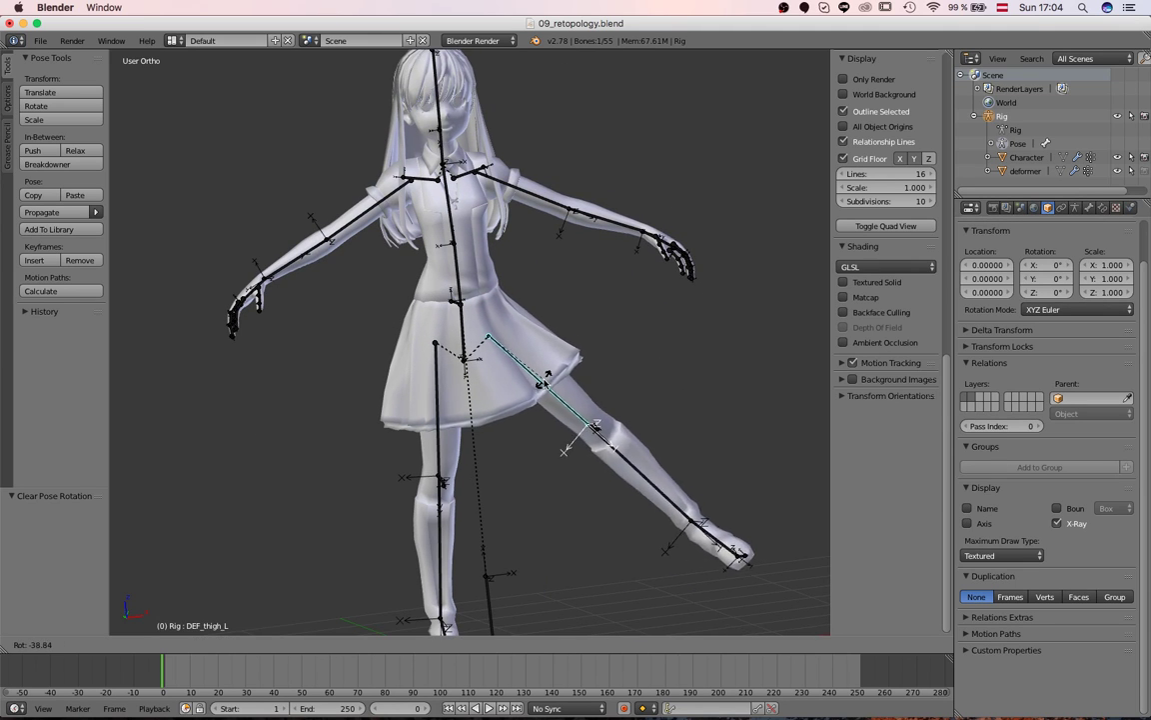
{"action": "right_click", "coordinate": [542, 385]}
{"action": "middle_click_drag", "start_coordinate": [543, 385], "coordinate": [559, 306], "text": "shift"}
{"action": "key", "text": "KP_1"}
{"action": "right_click", "coordinate": [431, 367]}
{"action": "key", "text": "r"}
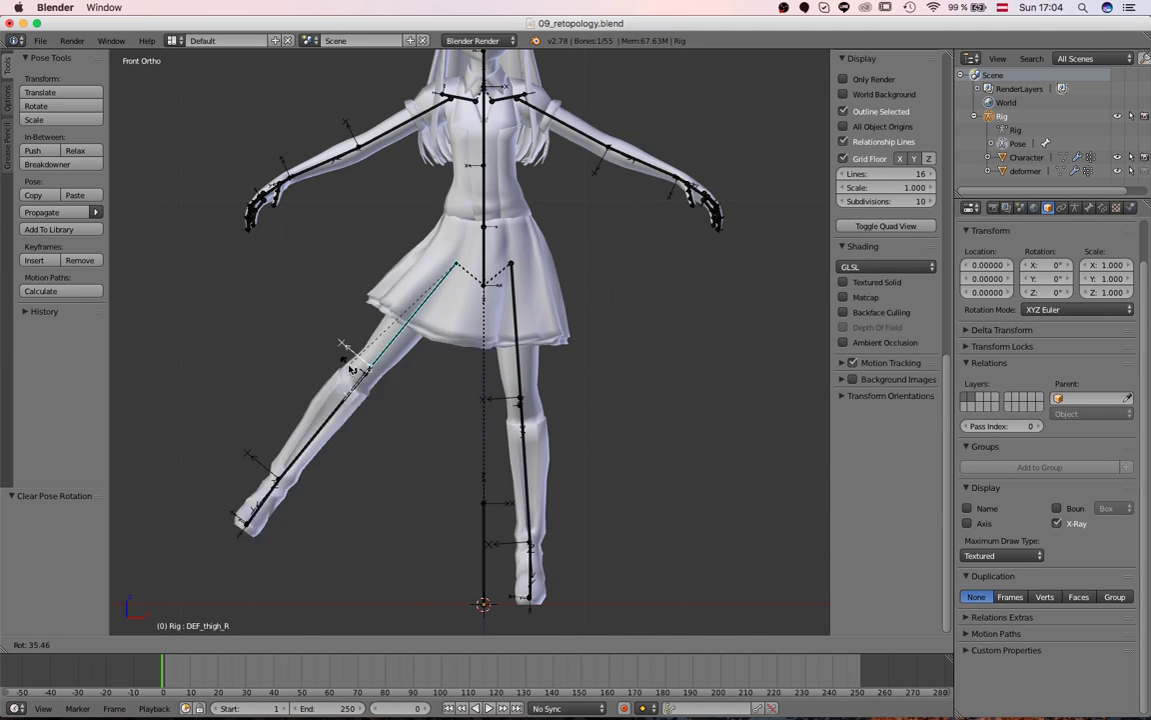
{"action": "right_click", "coordinate": [401, 378]}
Step: Examine the whole rigged character in its rest pose from several angles
{"action": "scroll", "coordinate": [416, 300], "scroll_direction": "down", "scroll_amount": 2}
{"action": "middle_click_drag", "start_coordinate": [416, 300], "coordinate": [472, 320]}
{"action": "middle_click_drag", "start_coordinate": [472, 319], "coordinate": [430, 410], "text": "shift"}
{"action": "scroll", "coordinate": [468, 350], "scroll_direction": "up", "scroll_amount": 3}
{"action": "scroll", "coordinate": [400, 397], "scroll_direction": "down", "scroll_amount": 2}
{"action": "scroll", "coordinate": [474, 397], "scroll_direction": "up", "scroll_amount": 3}
{"action": "scroll", "coordinate": [432, 465], "scroll_direction": "down", "scroll_amount": 2}
{"action": "scroll", "coordinate": [516, 445], "scroll_direction": "up", "scroll_amount": 4}
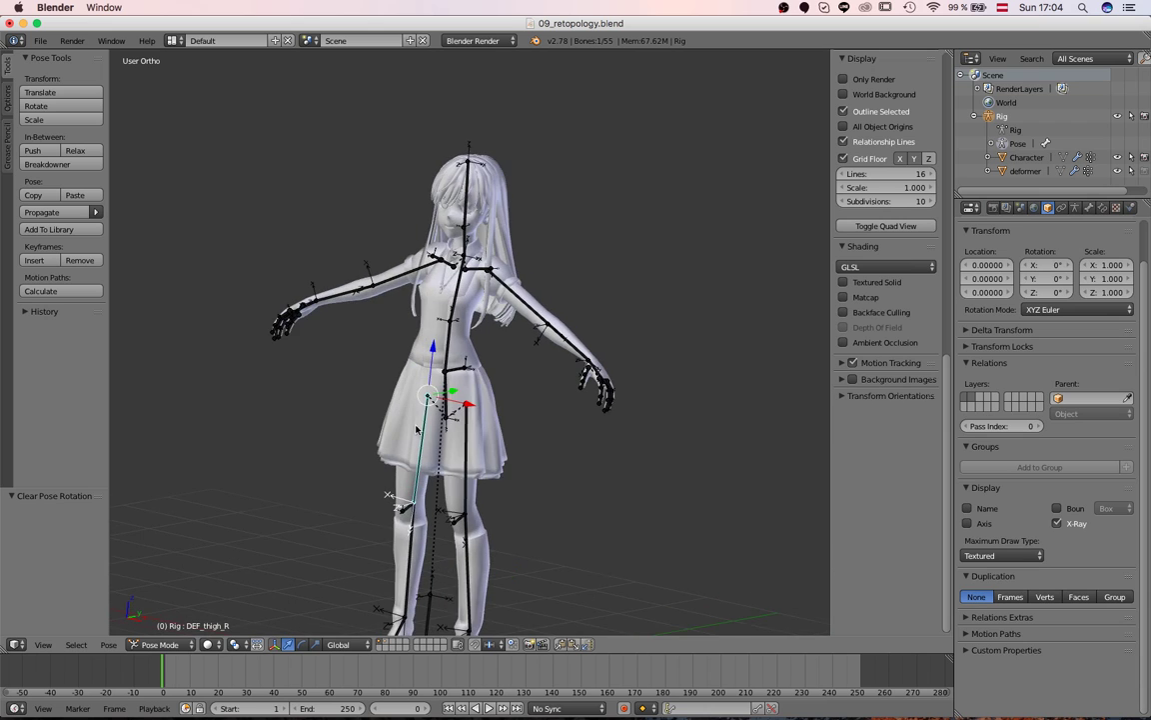
{"action": "middle_click_drag", "start_coordinate": [526, 220], "coordinate": [577, 440]}
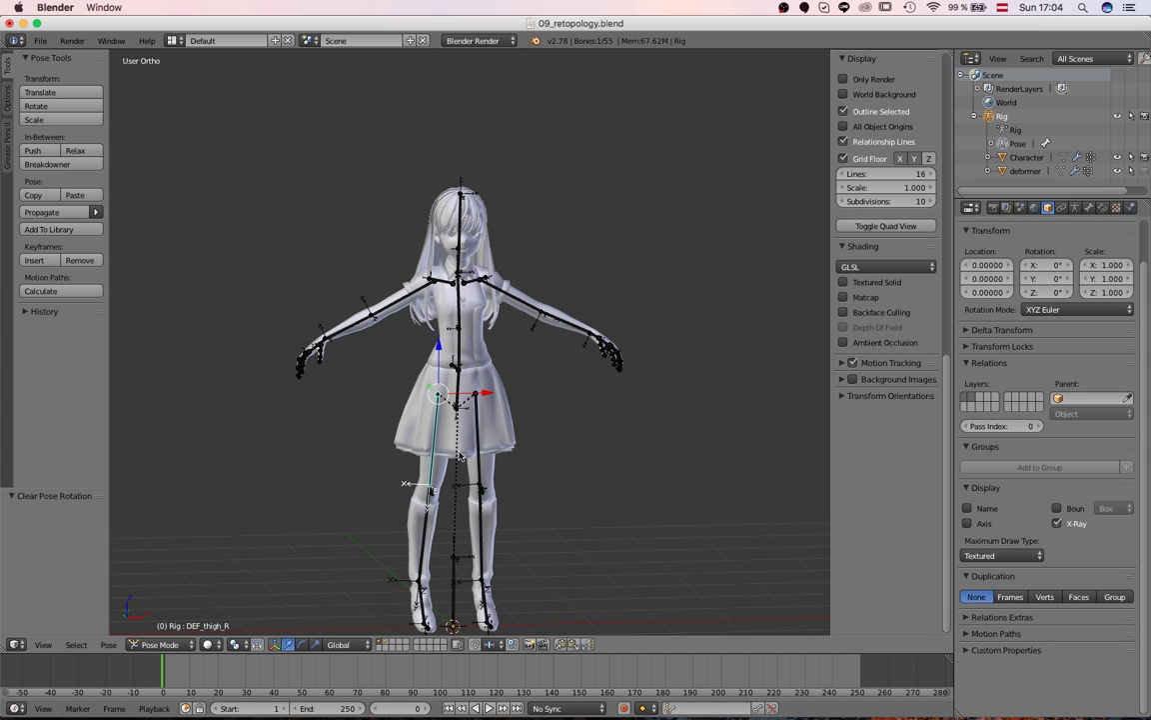
{"action": "middle_click_drag", "start_coordinate": [576, 440], "coordinate": [411, 437]}
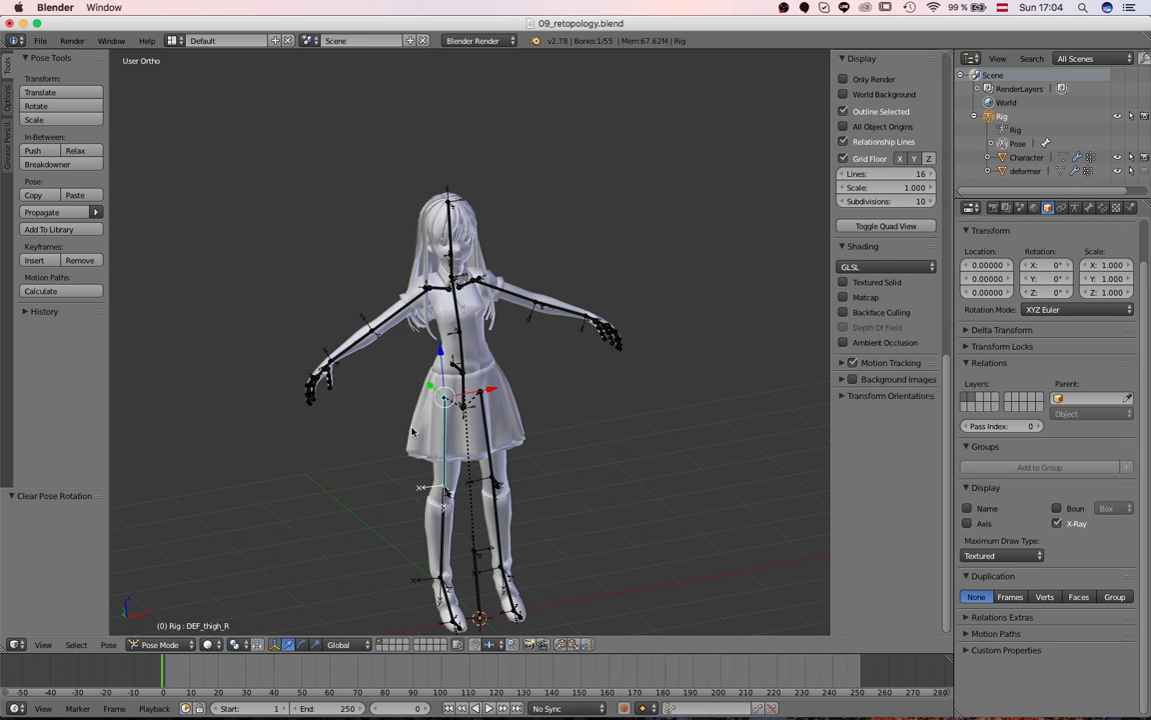